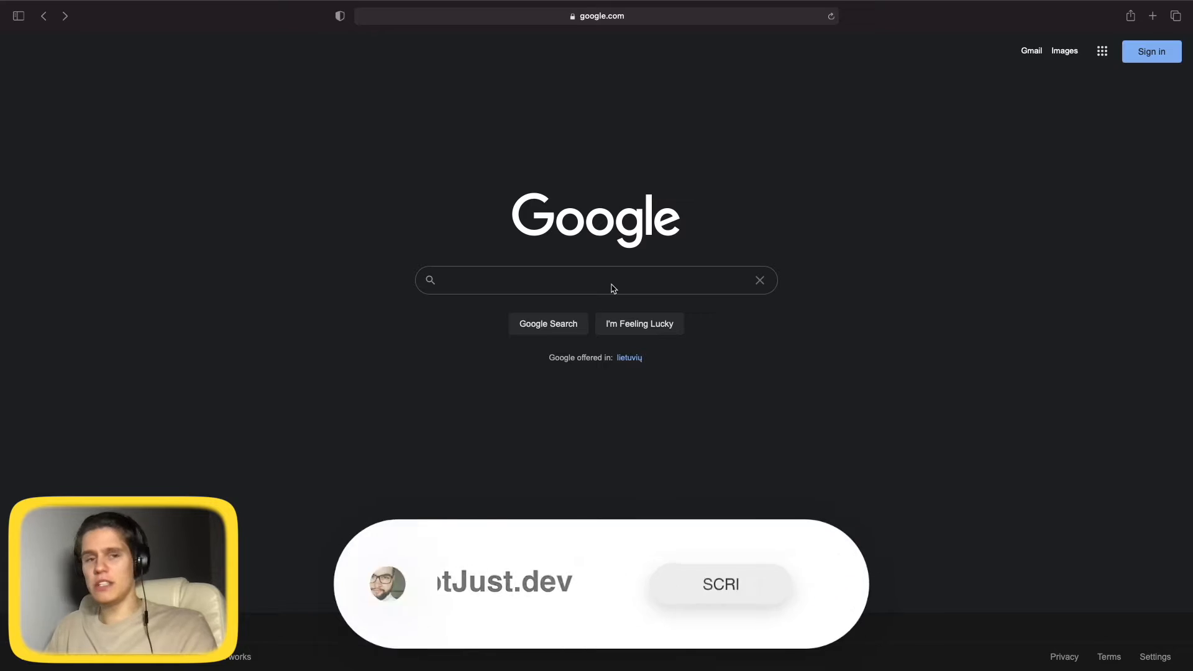
Search Google for 'Google play console' and open the official Play Console site.
{"action": "type", "text": "Google play console"}
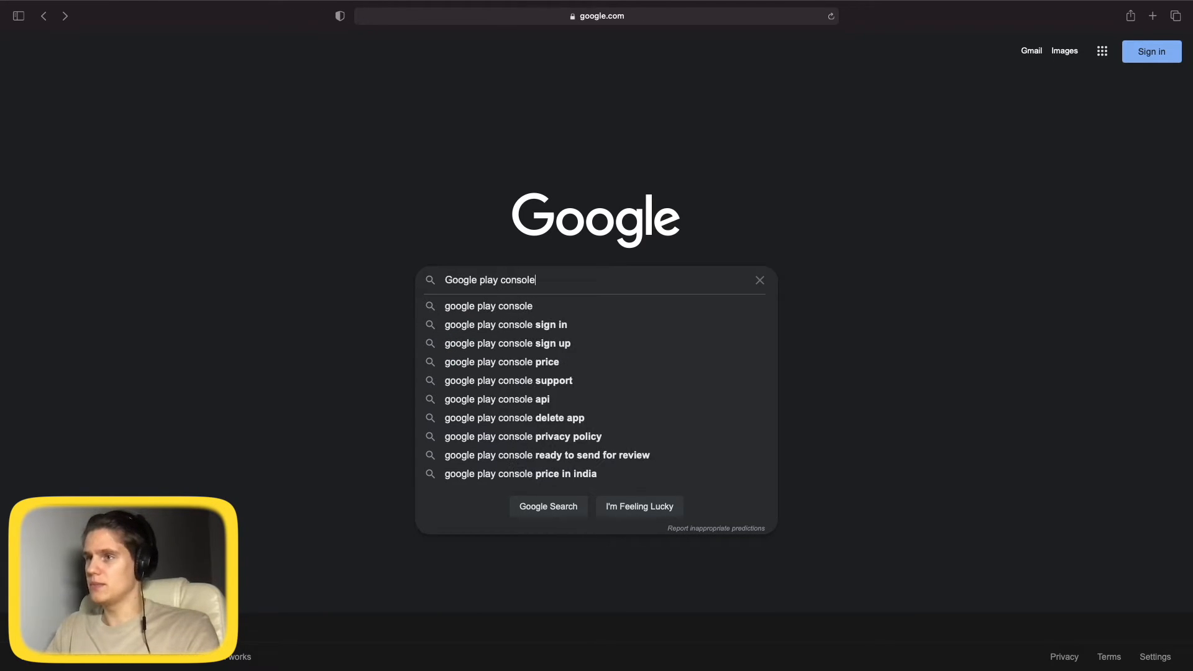
{"action": "key", "text": "Return"}
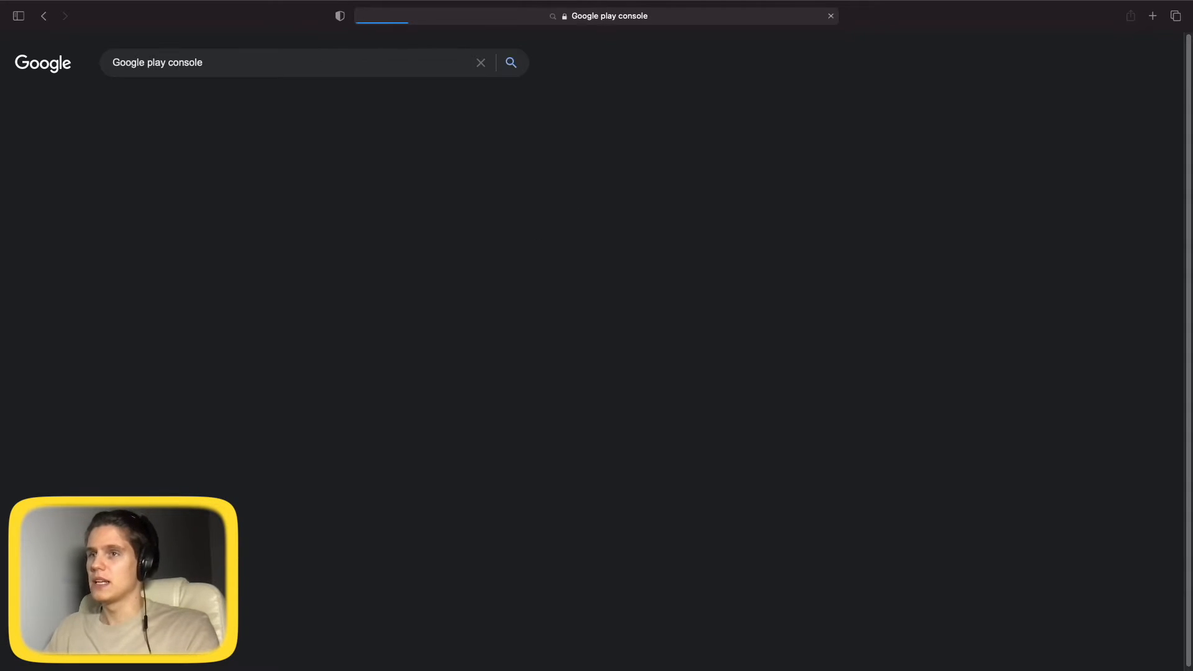
{"action": "left_click", "coordinate": [141, 168]}
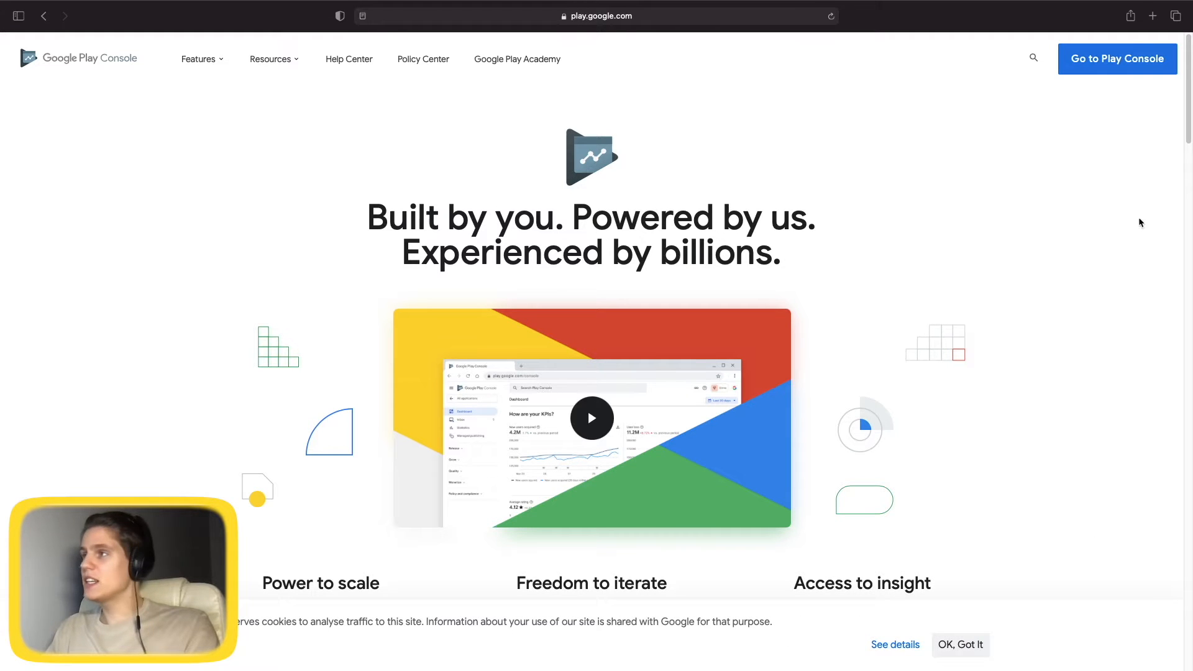
Sign in to Play Console with the saved Google account.
{"action": "left_click", "coordinate": [1112, 62]}
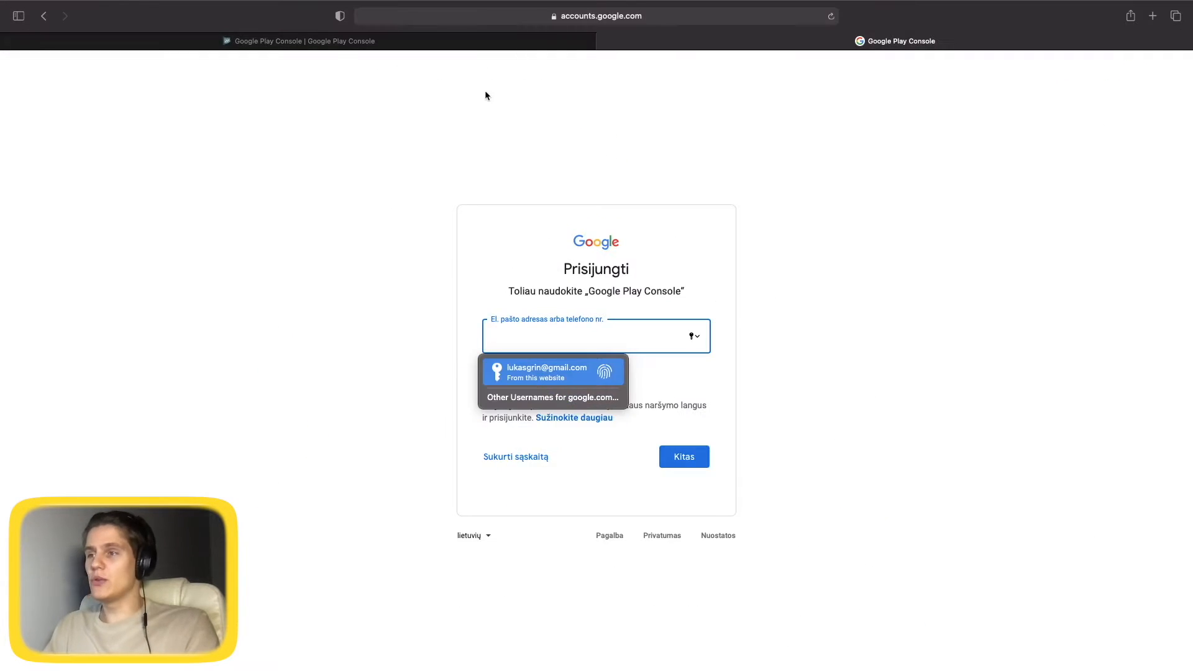
{"action": "left_click", "coordinate": [550, 379]}
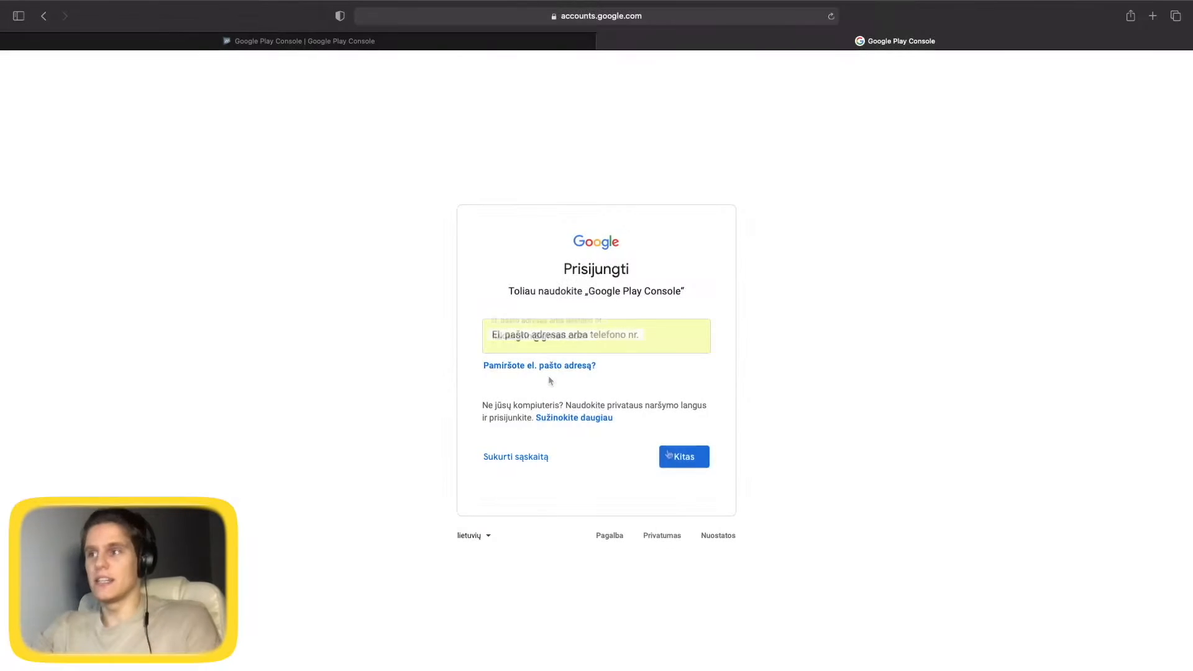
{"action": "left_click", "coordinate": [688, 463]}
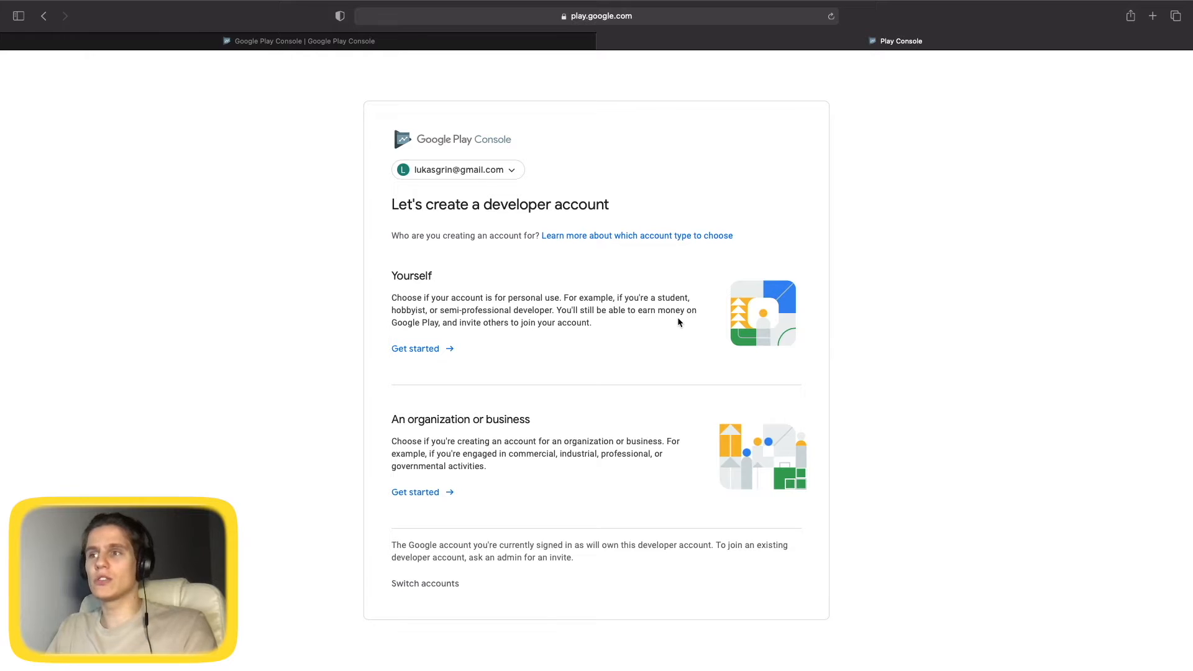
Choose the personal 'Yourself' developer account type to start registration.
{"action": "double_click", "coordinate": [422, 276]}
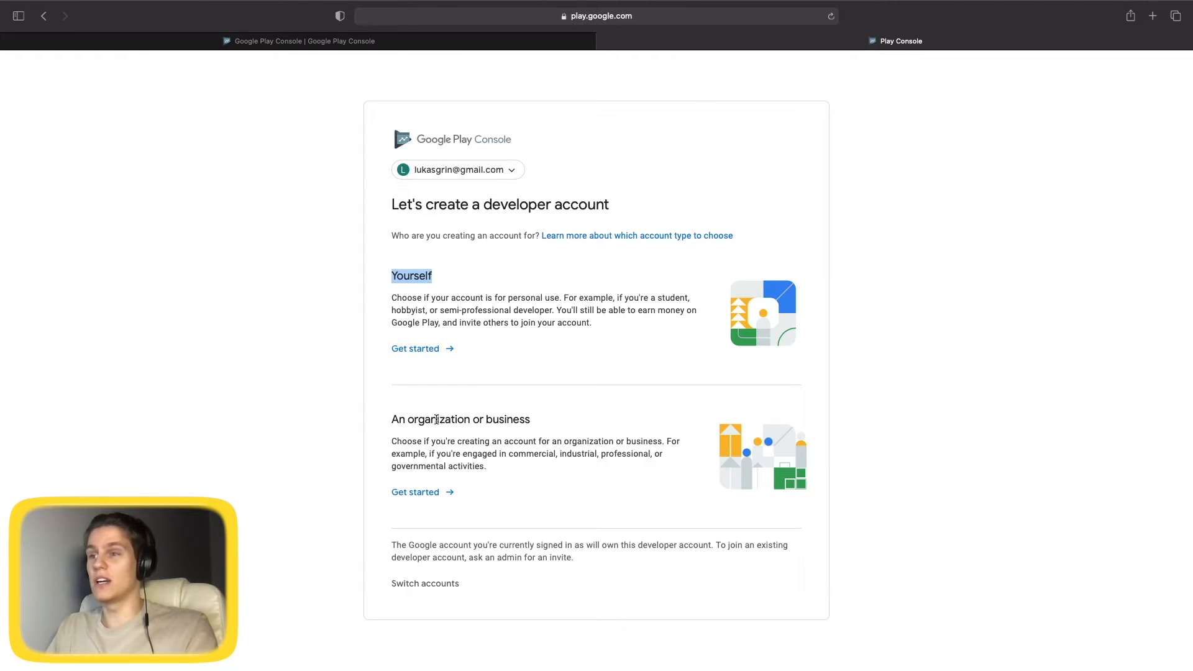
{"action": "left_click", "coordinate": [500, 423]}
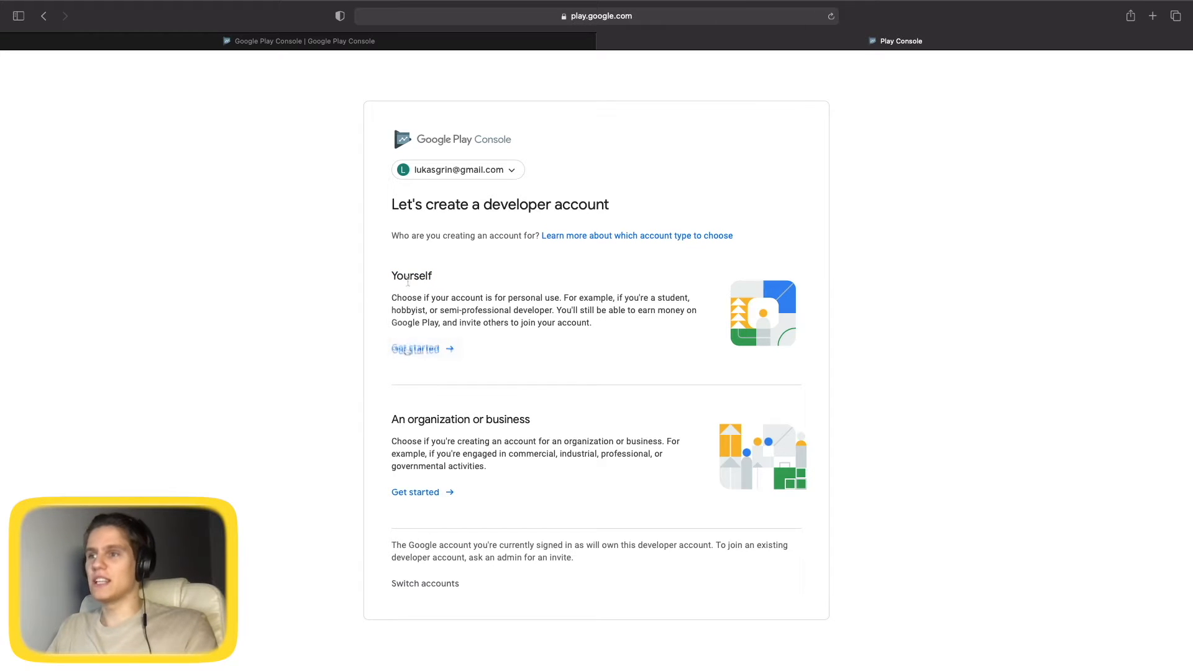
{"action": "left_click", "coordinate": [465, 349]}
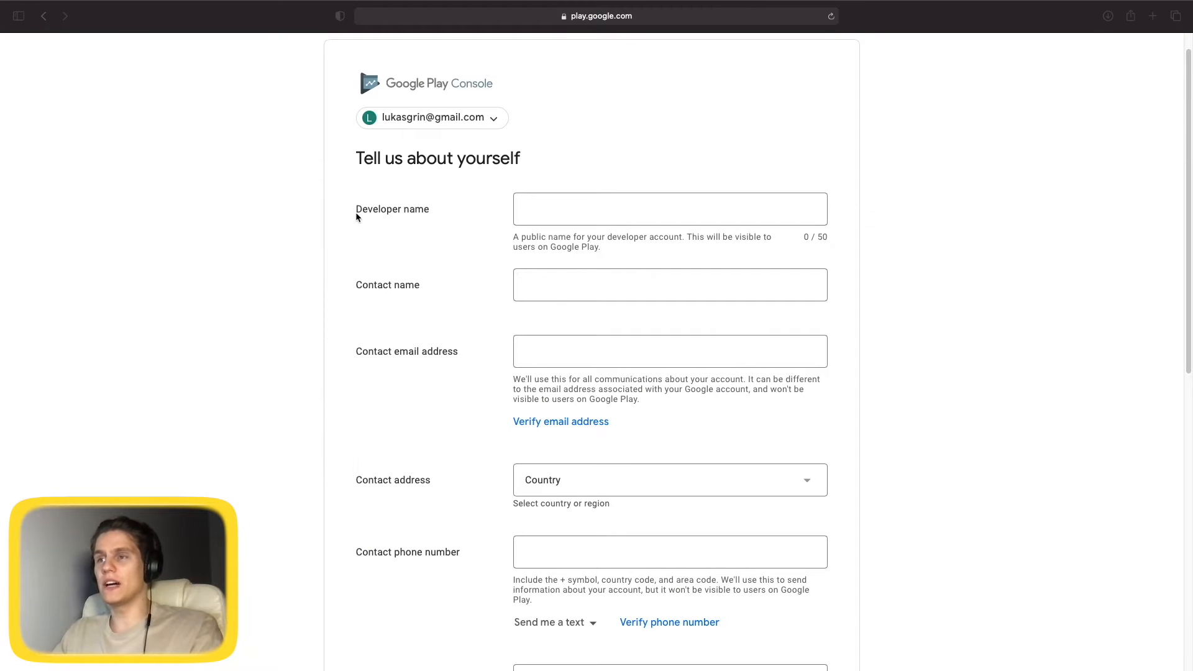
Enter the account holder's full name as both developer name and contact name.
{"action": "left_click", "coordinate": [570, 207]}
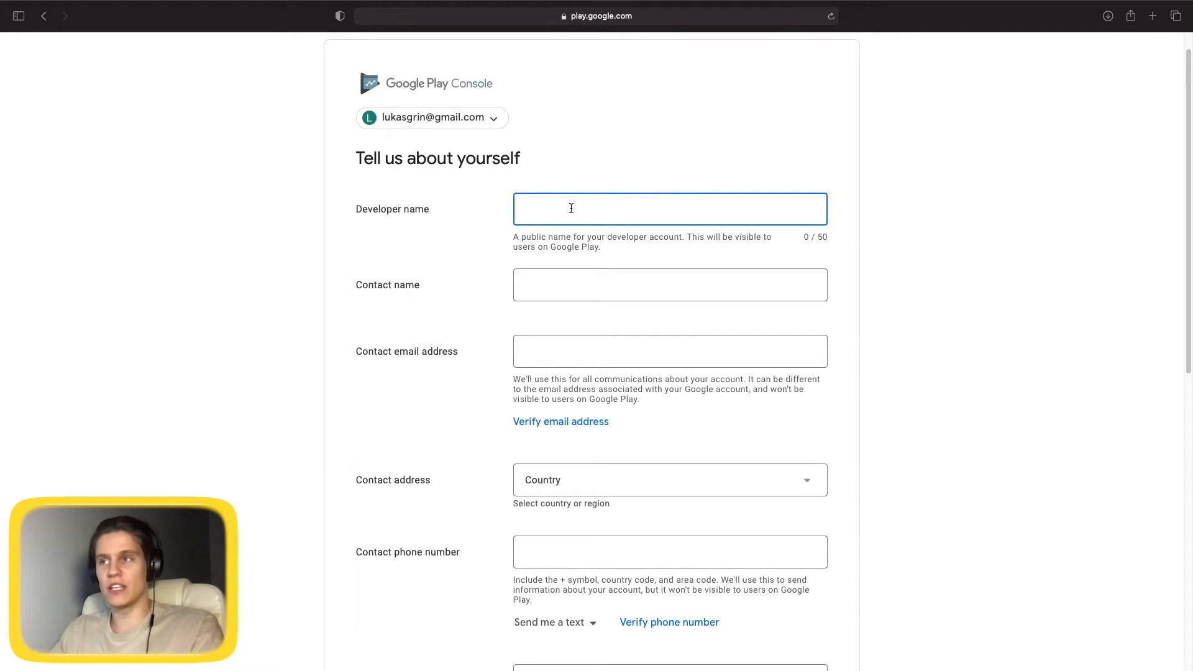
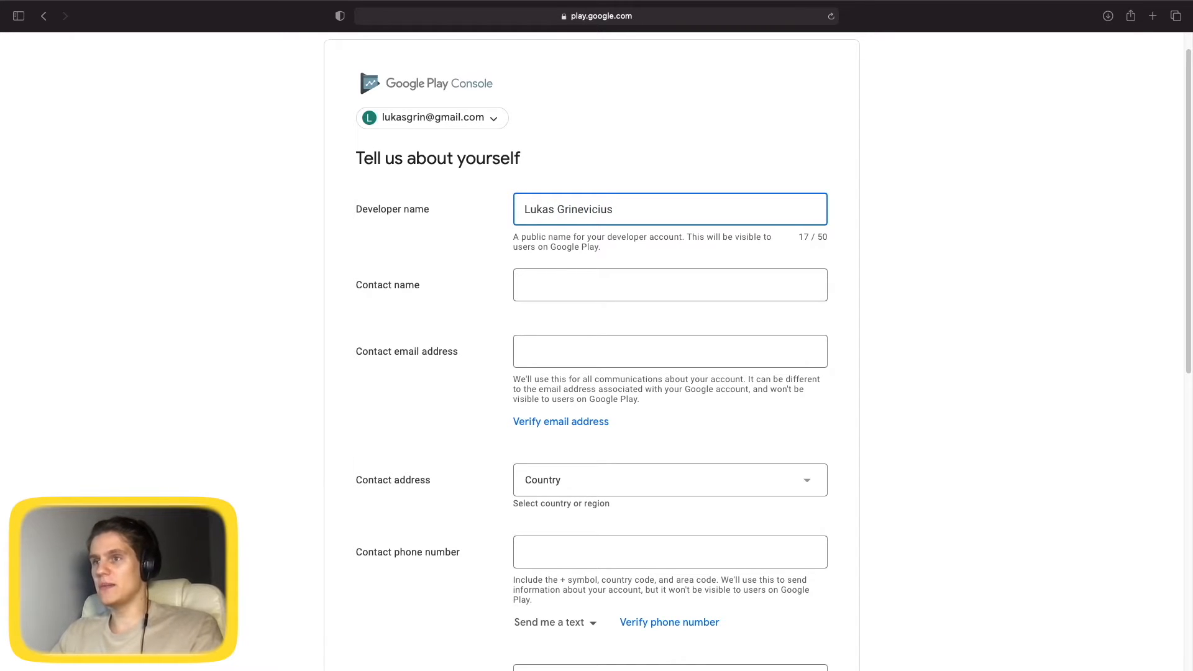
{"action": "key", "text": "Tab"}
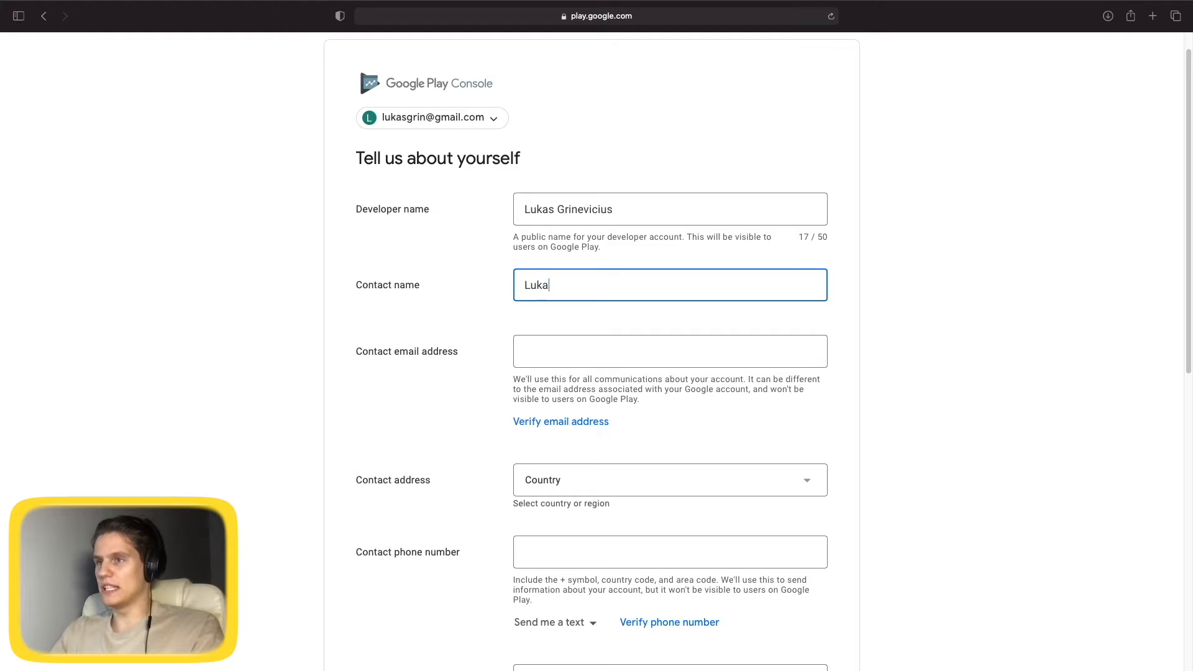
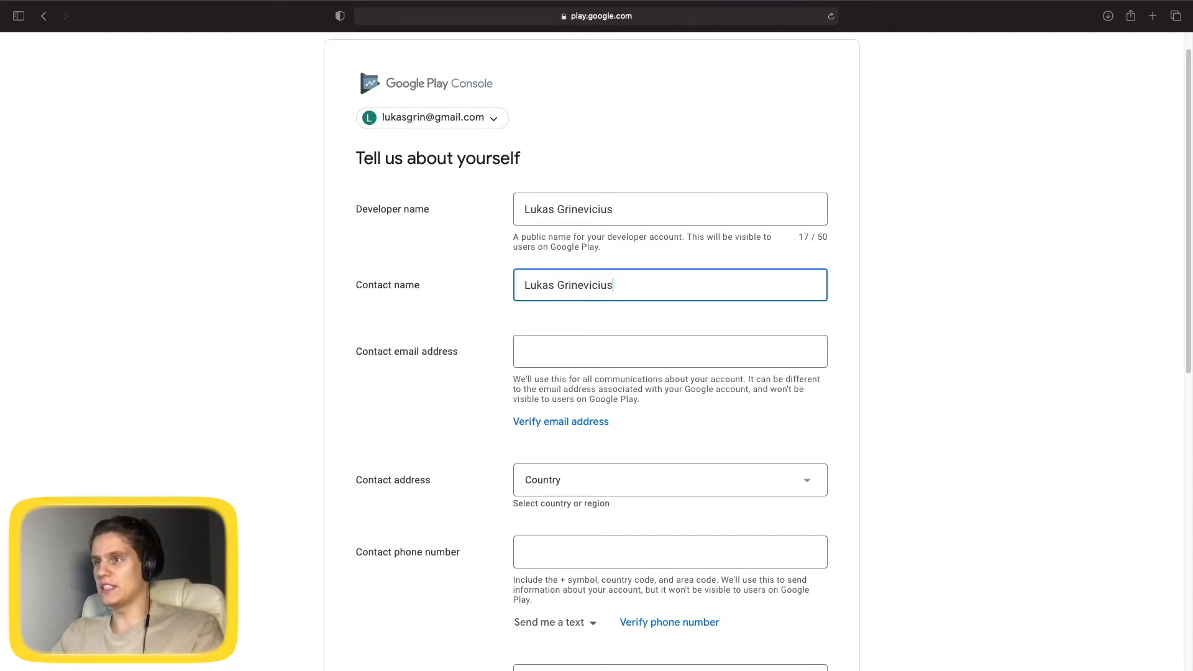
Fill in the contact e-mail address for the developer account.
{"action": "scroll", "coordinate": [399, 281], "scroll_direction": "down", "scroll_amount": 3}
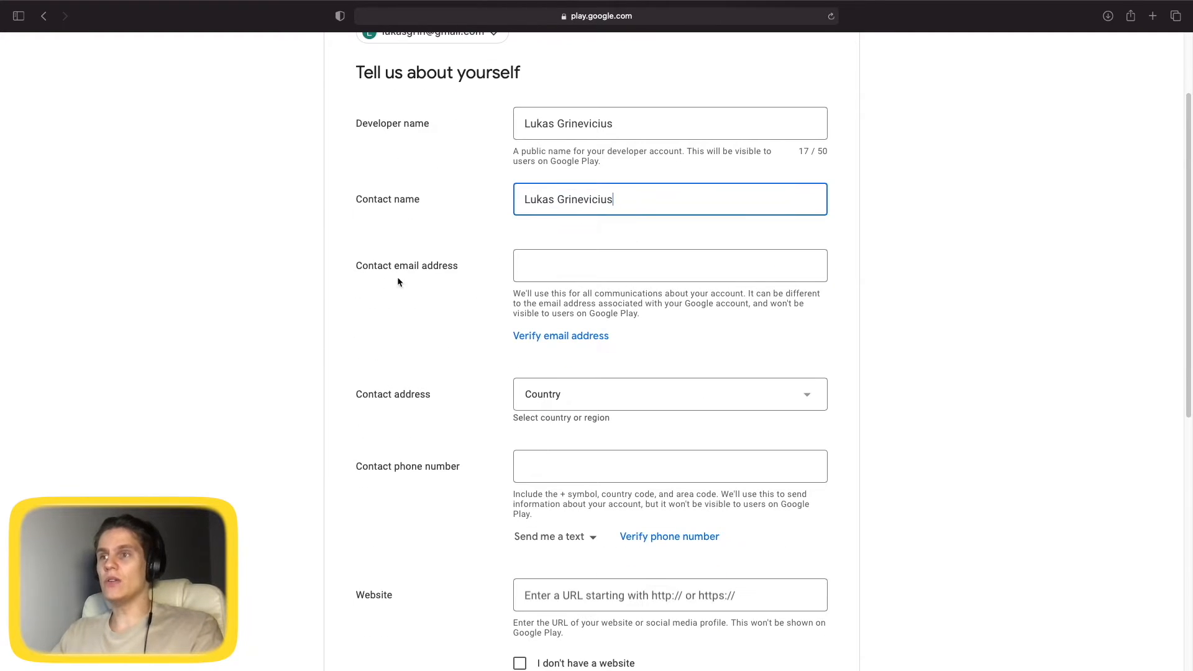
{"action": "scroll", "coordinate": [624, 274], "scroll_direction": "up", "scroll_amount": 1}
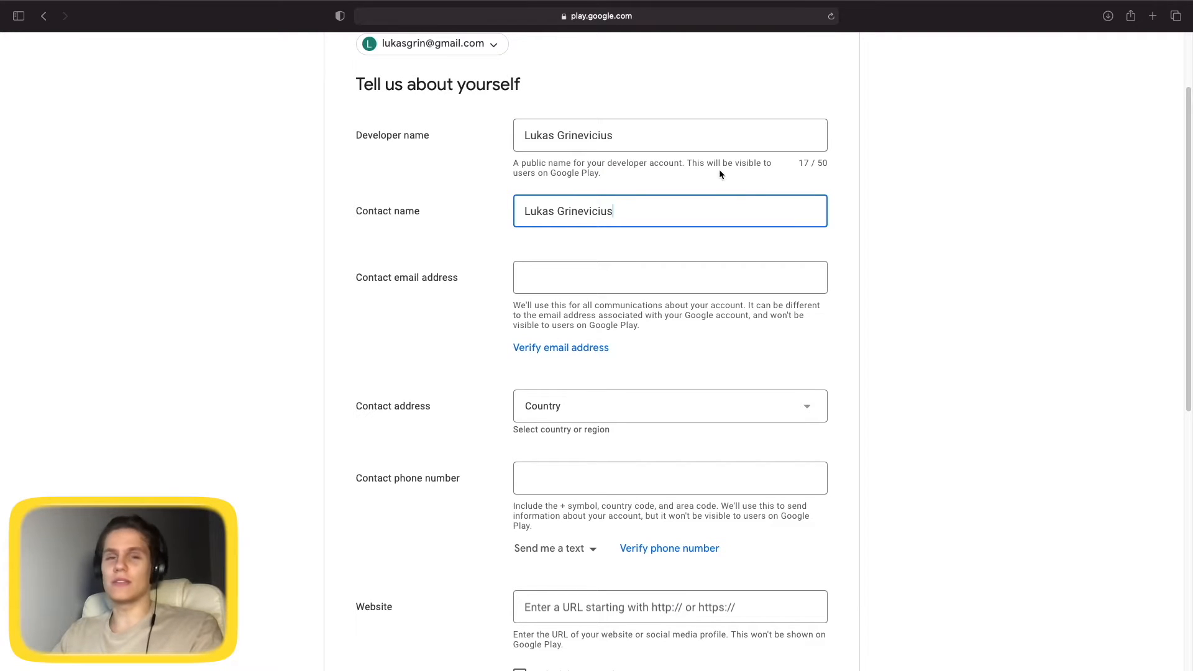
{"action": "scroll", "coordinate": [401, 62], "scroll_direction": "up", "scroll_amount": 1}
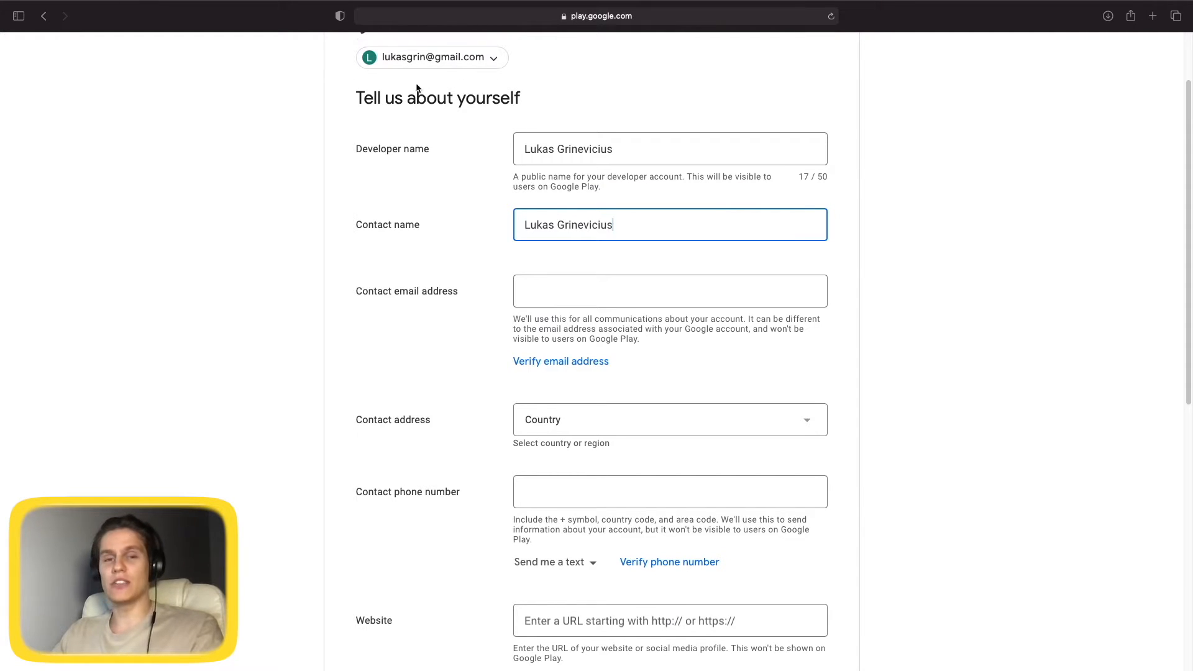
{"action": "left_click", "coordinate": [573, 299]}
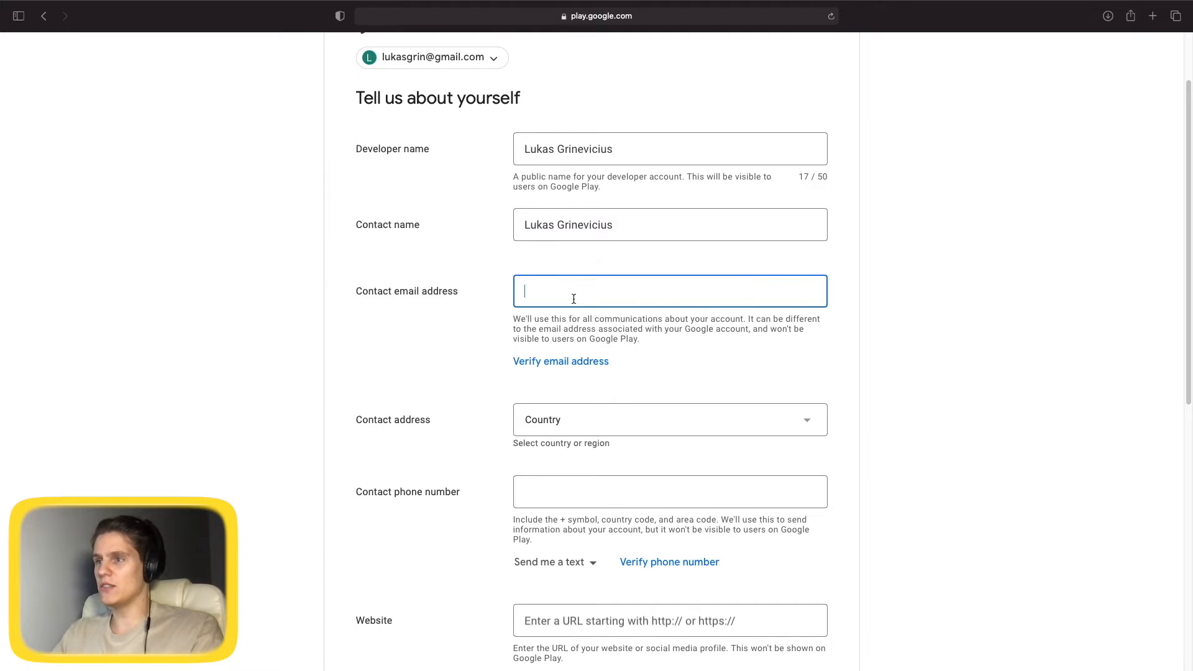
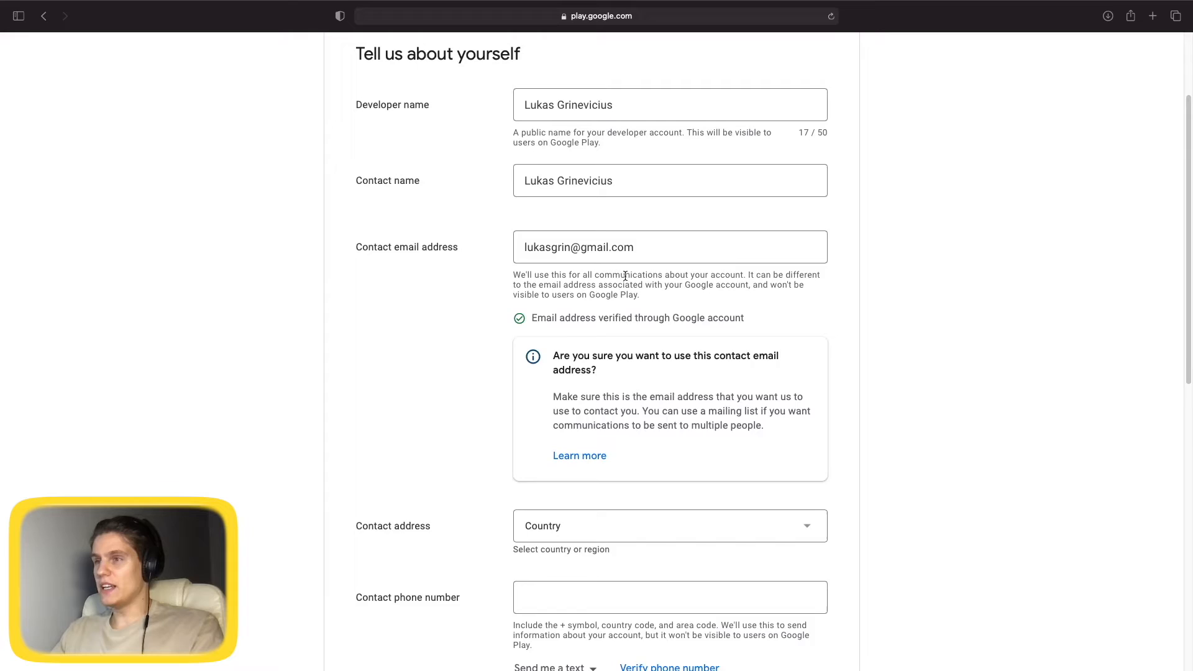
{"action": "scroll", "coordinate": [465, 293], "scroll_direction": "down", "scroll_amount": 5}
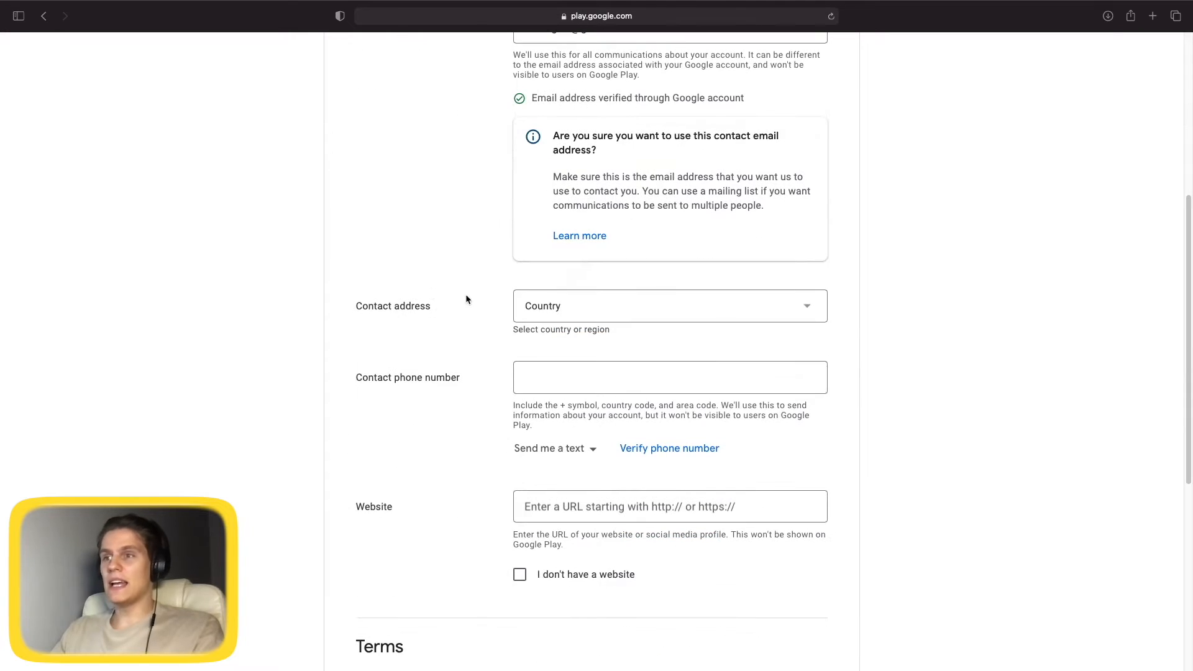
Set the contact country to Lithuania.
{"action": "left_click", "coordinate": [727, 309]}
{"action": "scroll", "coordinate": [634, 282], "scroll_direction": "down", "scroll_amount": 4}
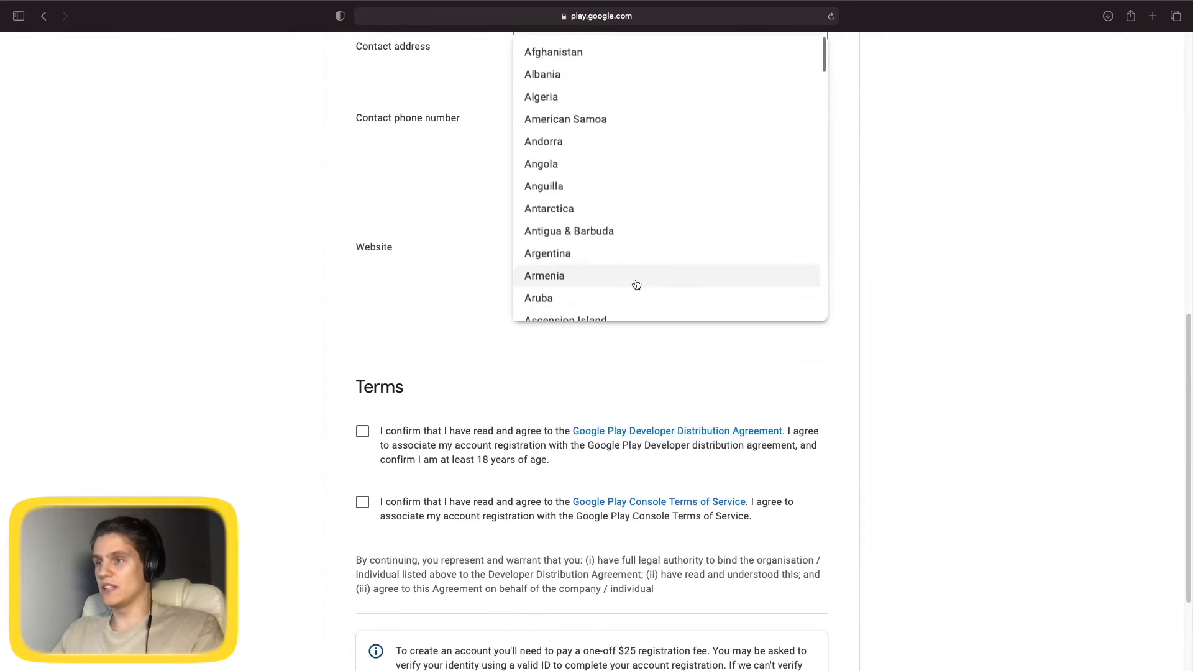
{"action": "scroll", "coordinate": [637, 281], "scroll_direction": "down", "scroll_amount": 15}
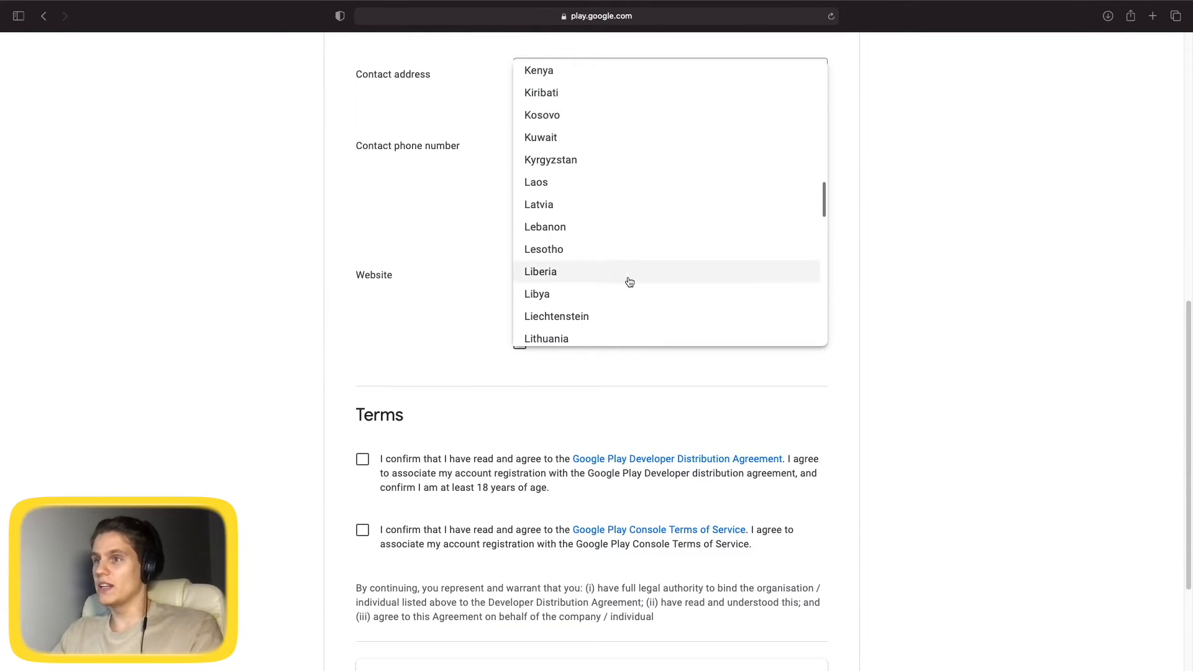
{"action": "left_click", "coordinate": [628, 292]}
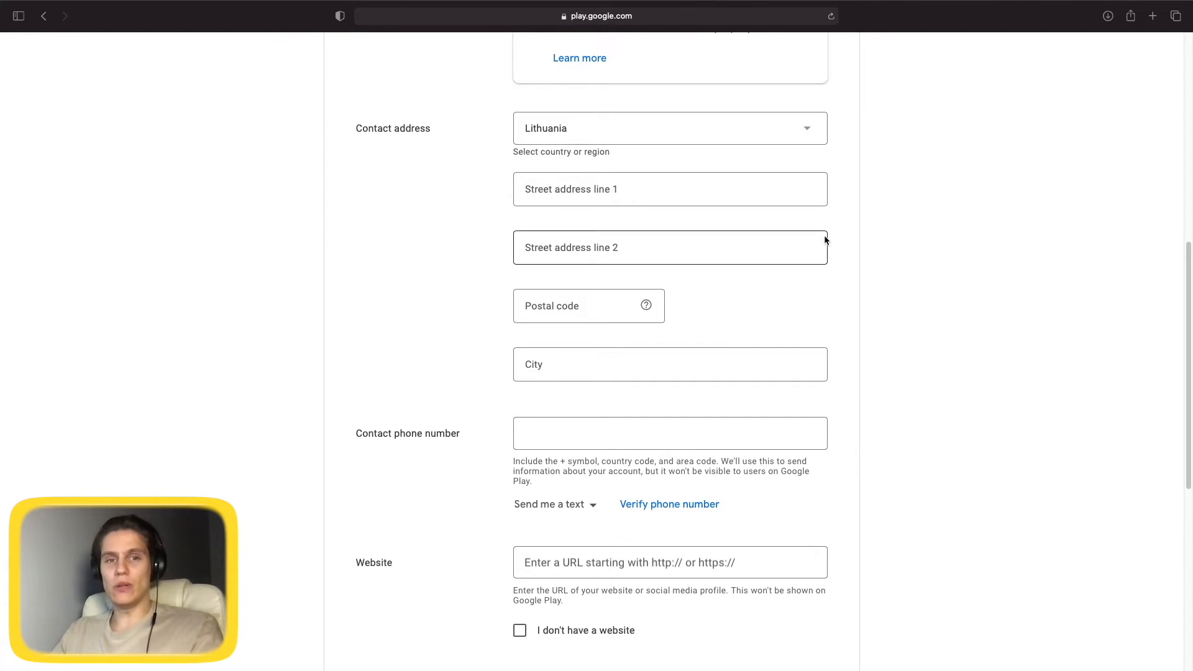
Paste the LinkedIn profile URL into the Website field.
{"action": "scroll", "coordinate": [703, 400], "scroll_direction": "down", "scroll_amount": 1}
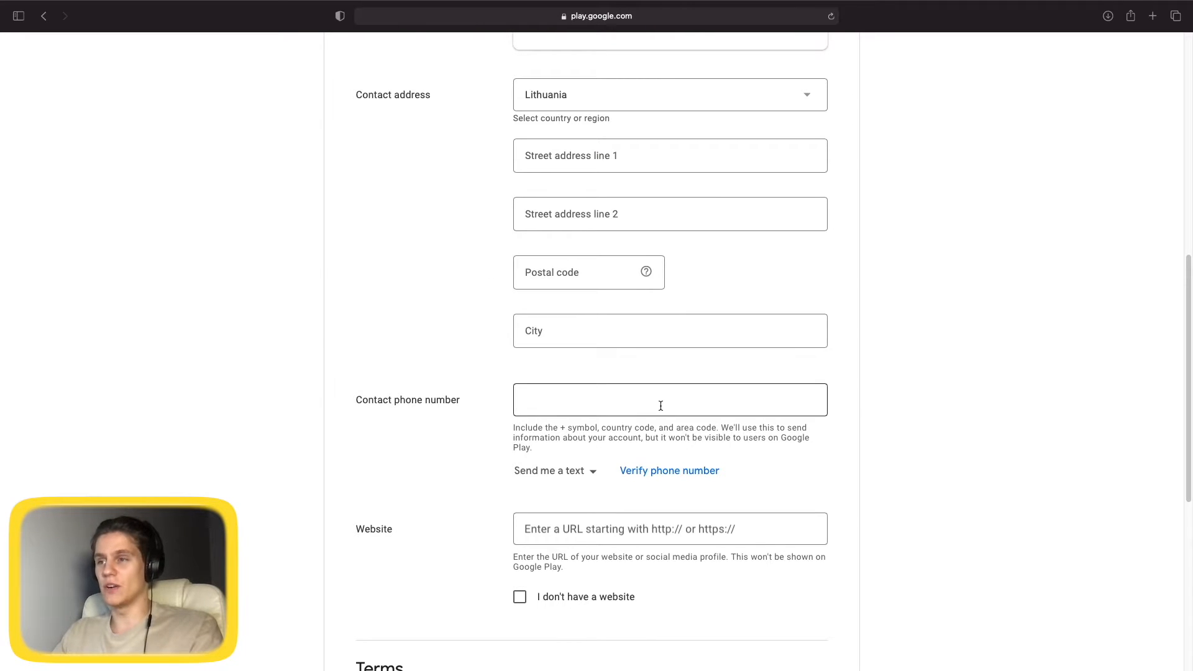
{"action": "scroll", "coordinate": [860, 394], "scroll_direction": "down", "scroll_amount": 2}
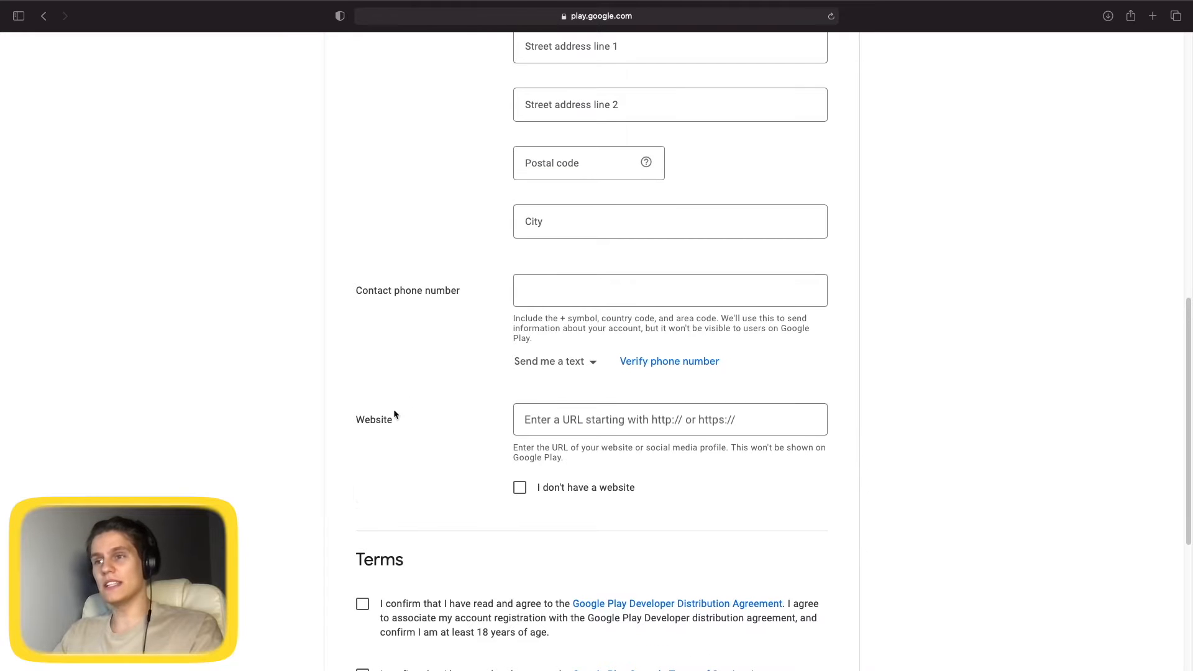
{"action": "left_click", "coordinate": [659, 423]}
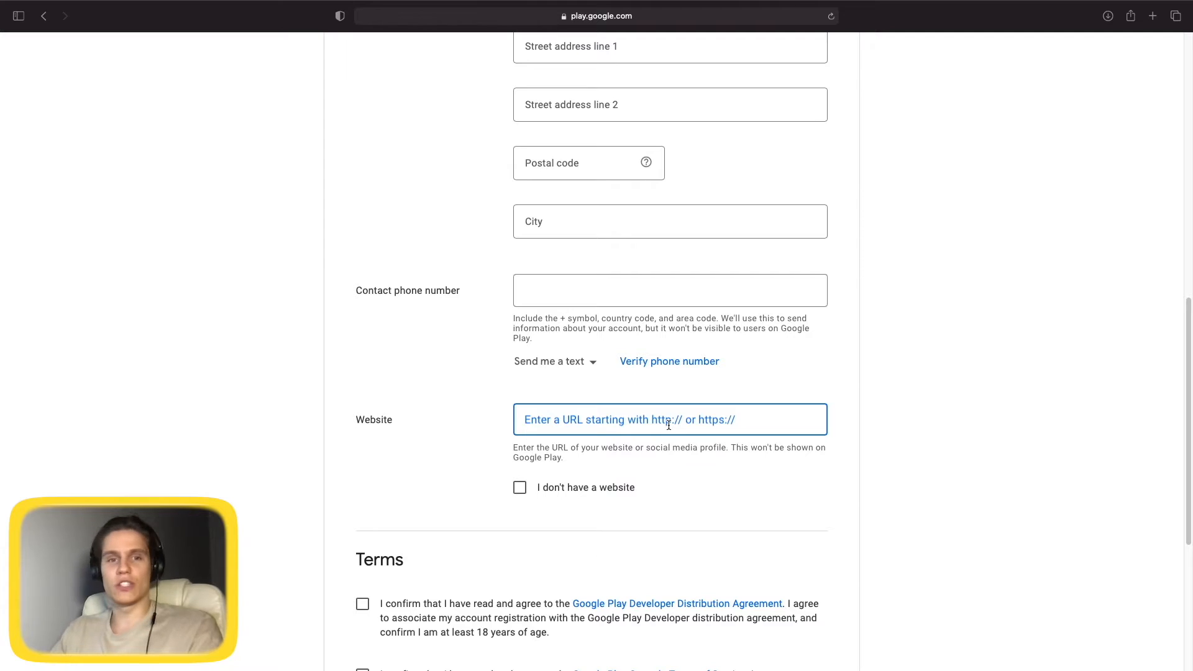
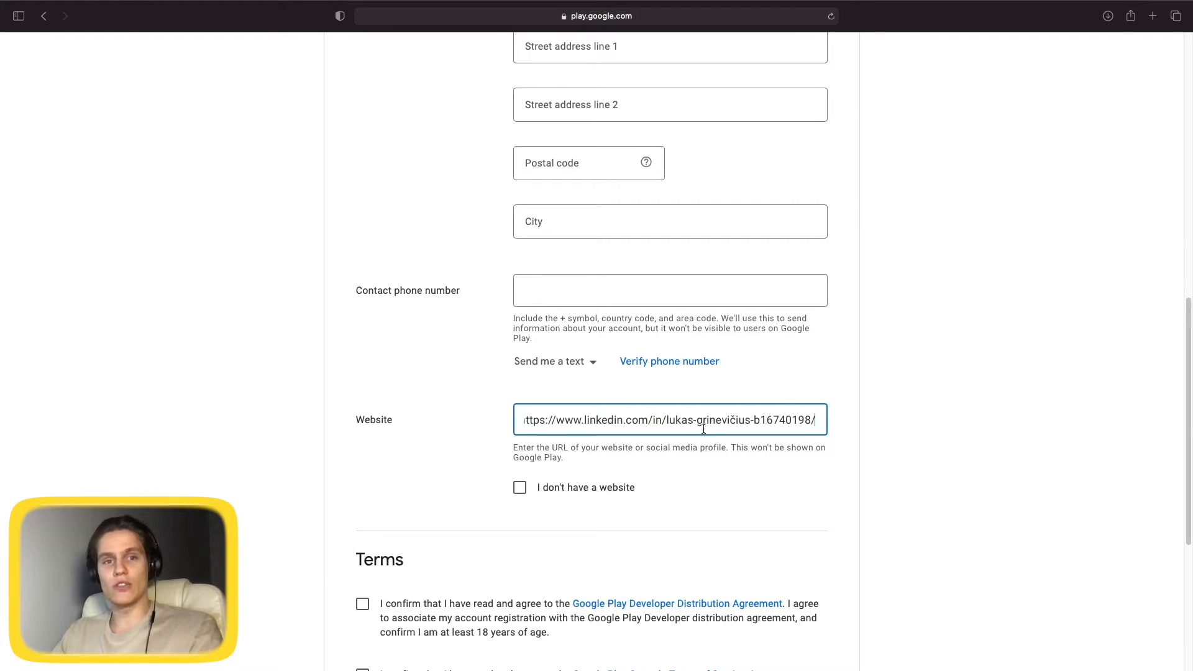
{"action": "scroll", "coordinate": [704, 428], "scroll_direction": "up", "scroll_amount": 3}
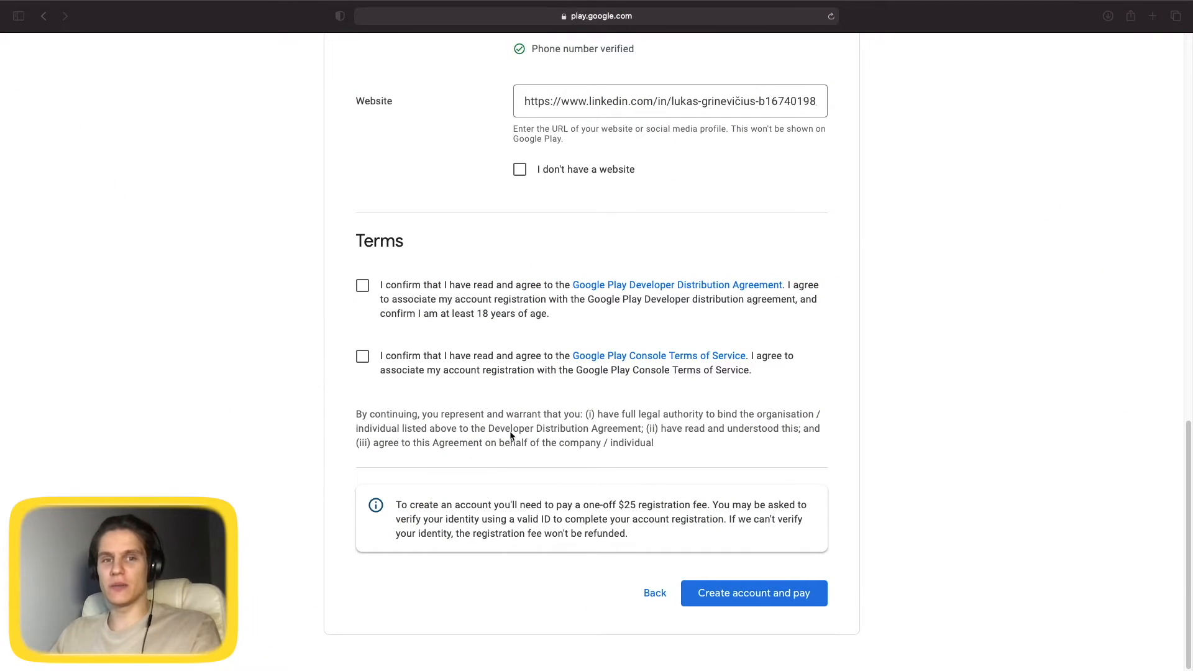
Accept the Distribution Agreement and Terms of Service, then create the account and pay the $25.00 fee.
{"action": "left_click", "coordinate": [363, 286]}
{"action": "left_click", "coordinate": [363, 357]}
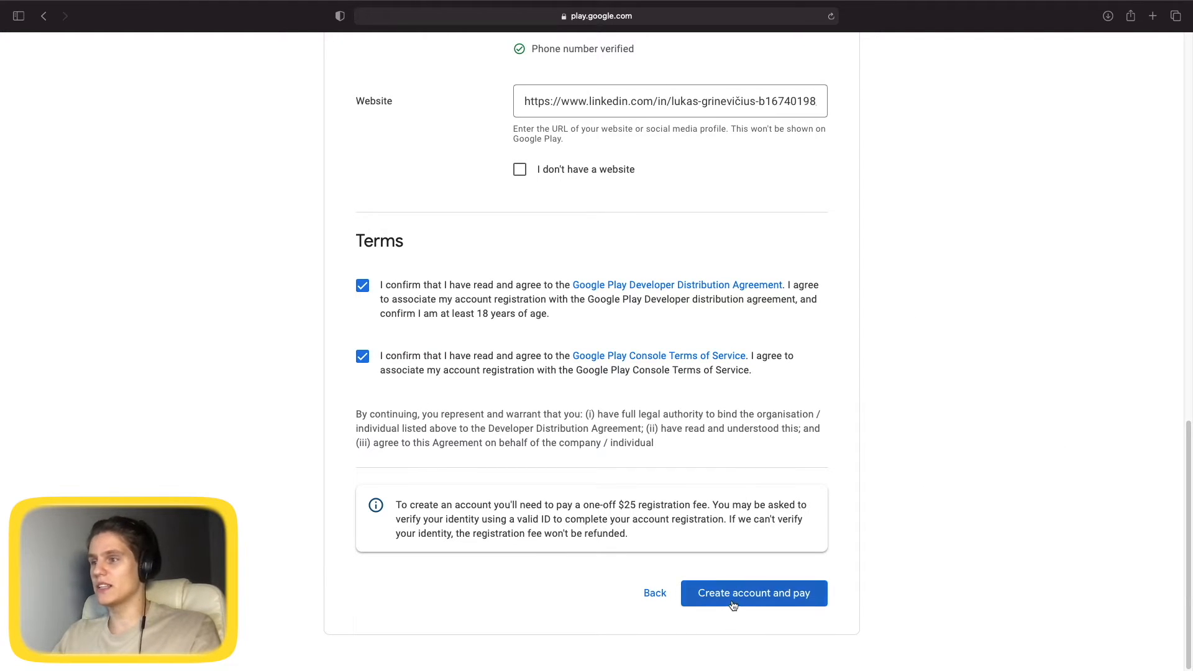
{"action": "left_click", "coordinate": [789, 596]}
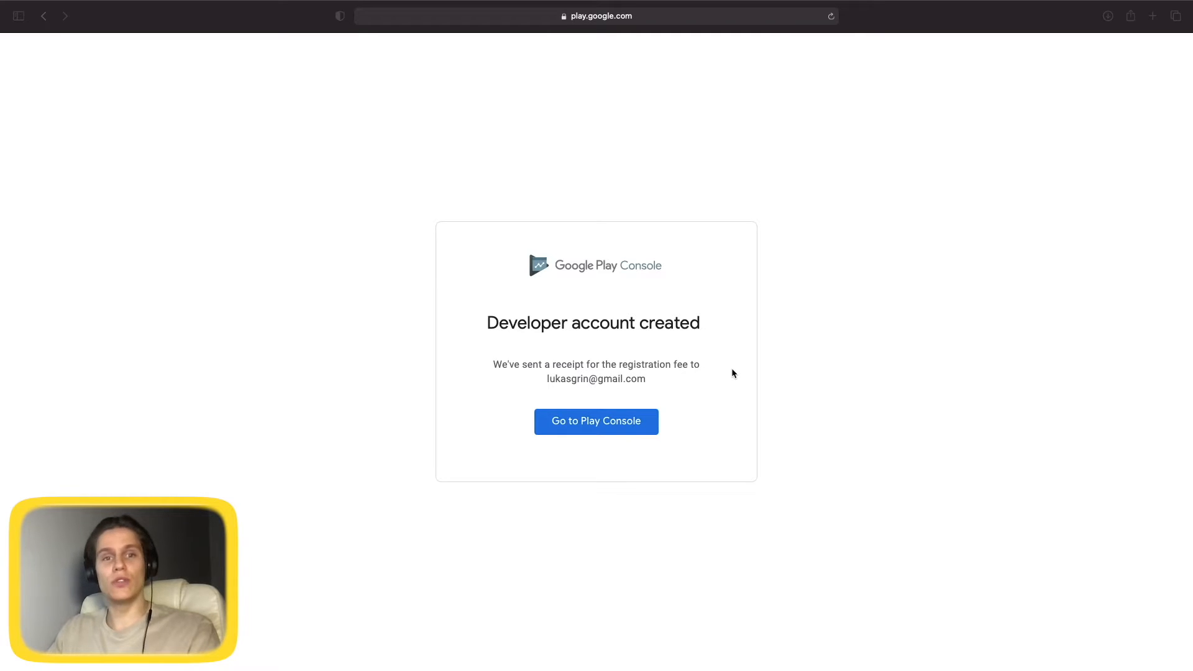
Enter Play Console for the new account and go to Setup > API access.
{"action": "left_click", "coordinate": [587, 428]}
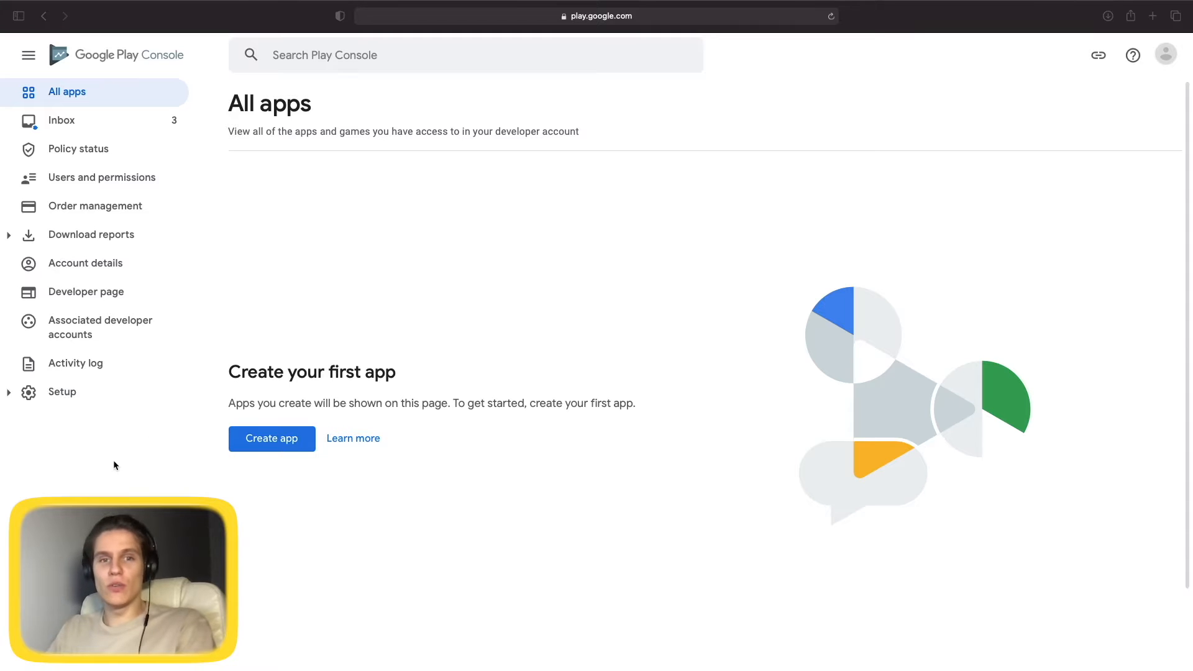
{"action": "left_click", "coordinate": [64, 401]}
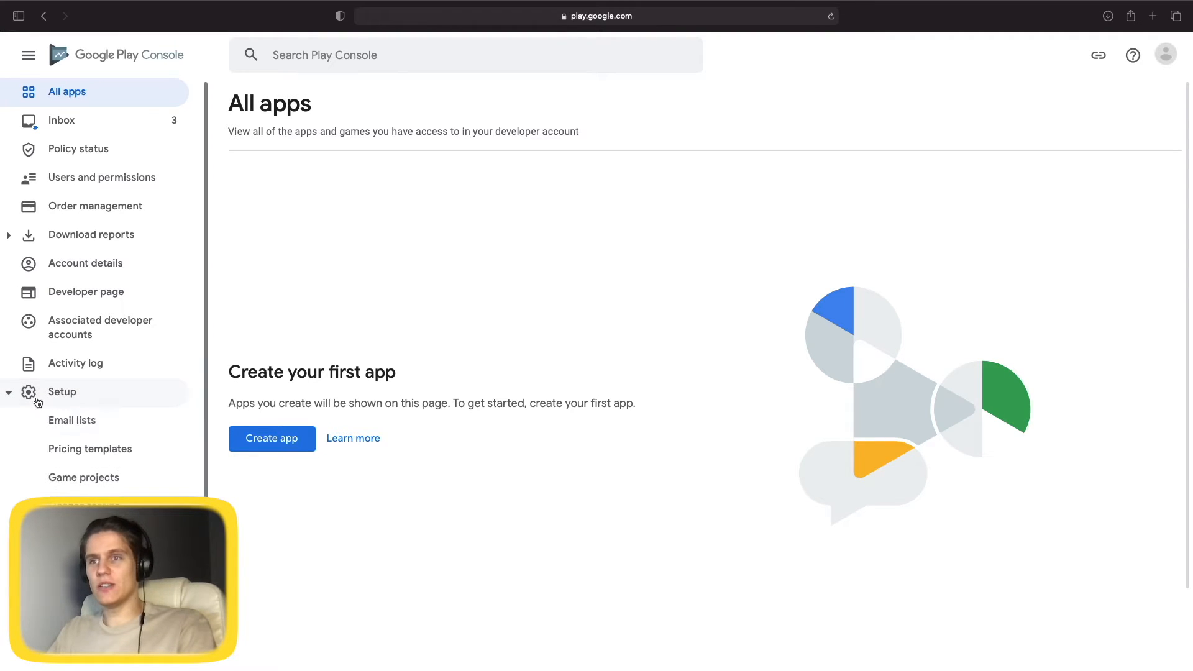
{"action": "left_click", "coordinate": [81, 564]}
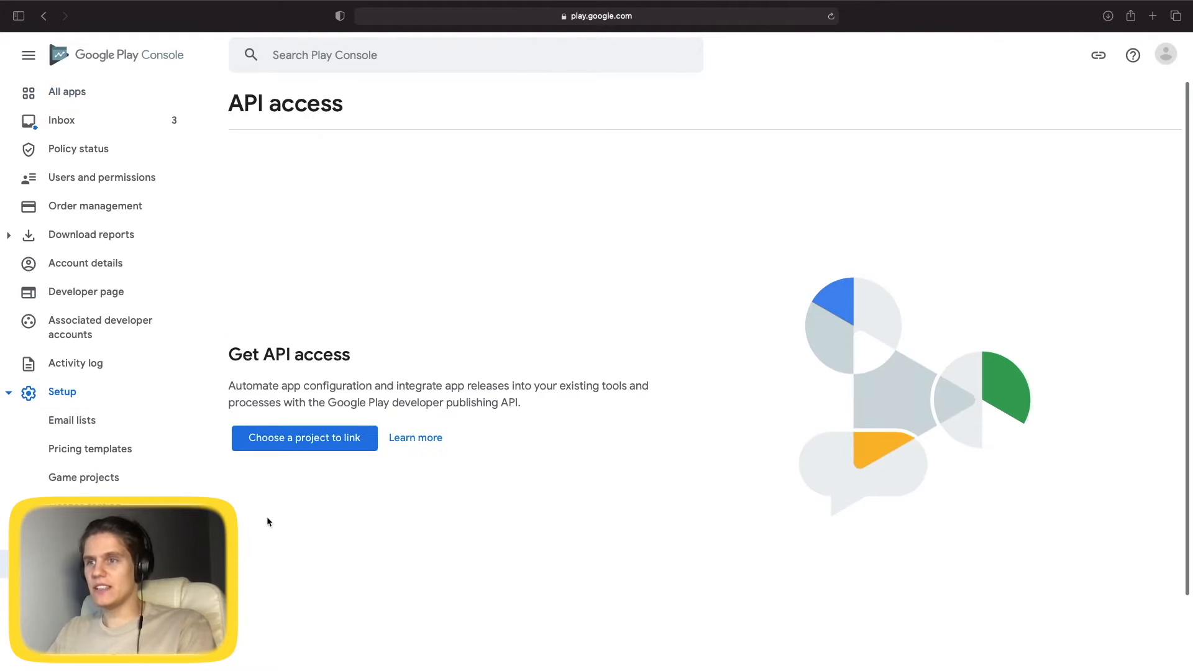
Create and link a new 'Google Play Console Developer' Cloud project, then open Google Cloud Platform for service accounts.
{"action": "left_click", "coordinate": [328, 441]}
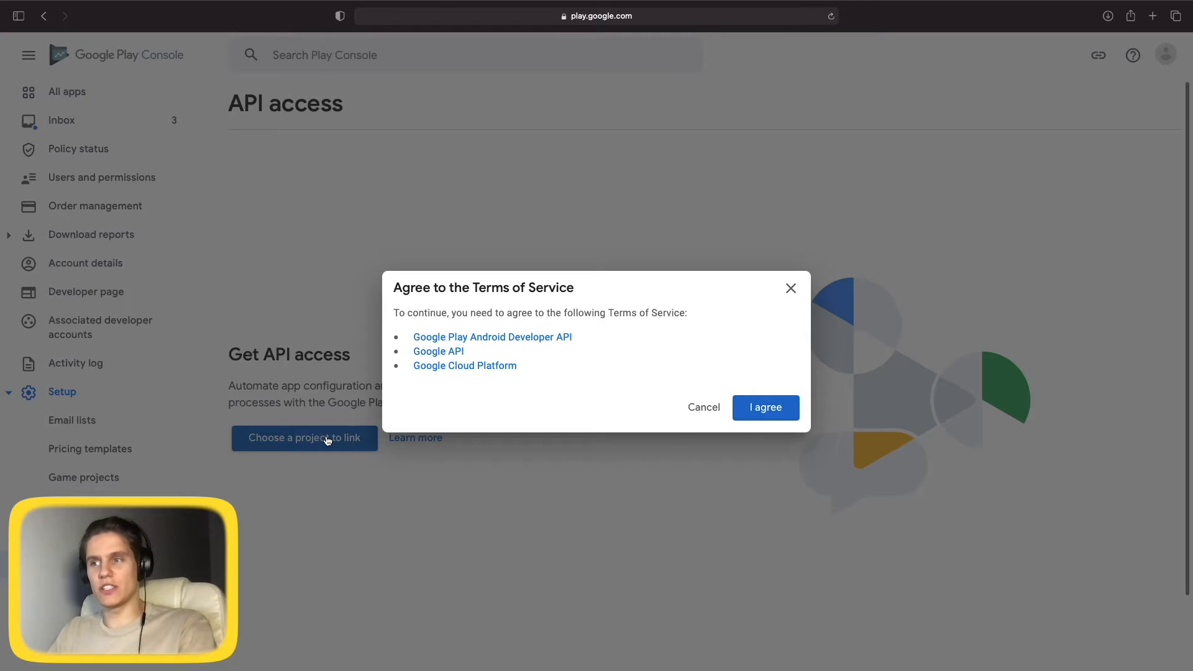
{"action": "left_click", "coordinate": [766, 410]}
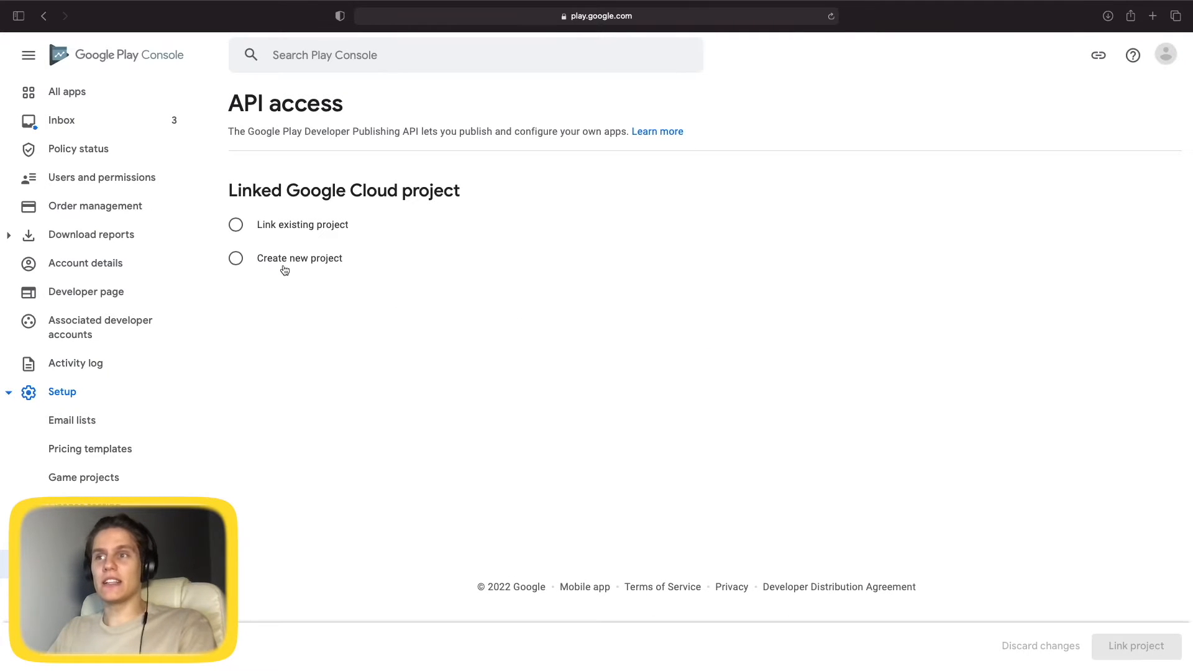
{"action": "left_click", "coordinate": [242, 262]}
{"action": "left_click", "coordinate": [1139, 646]}
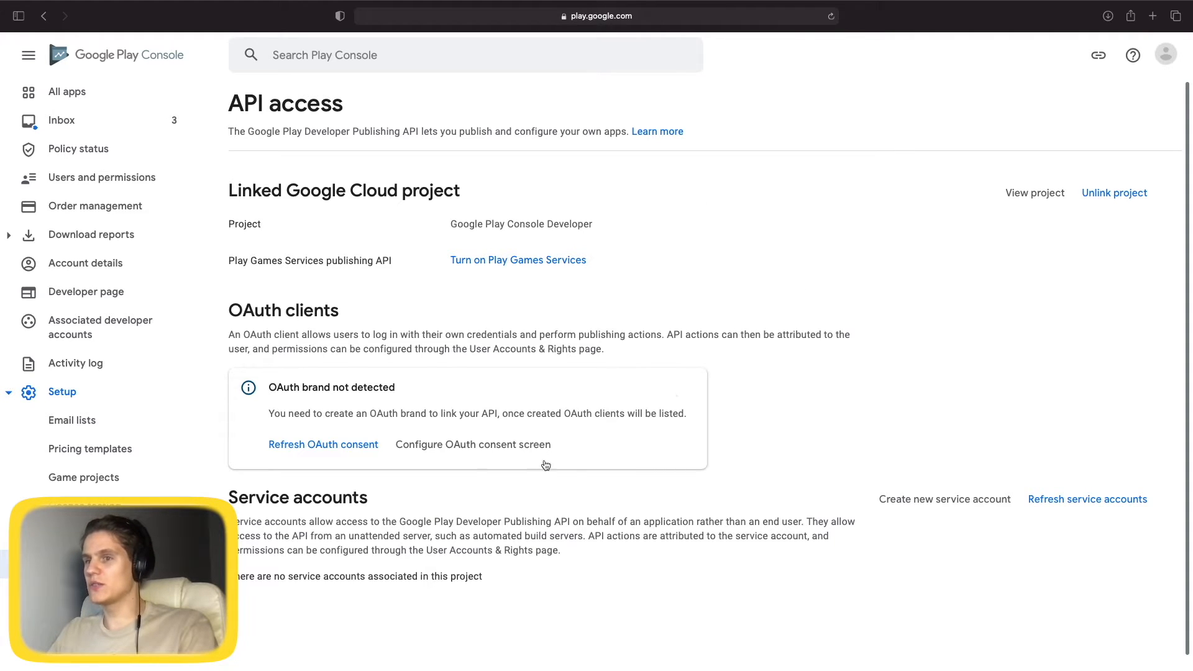
{"action": "left_click", "coordinate": [977, 509]}
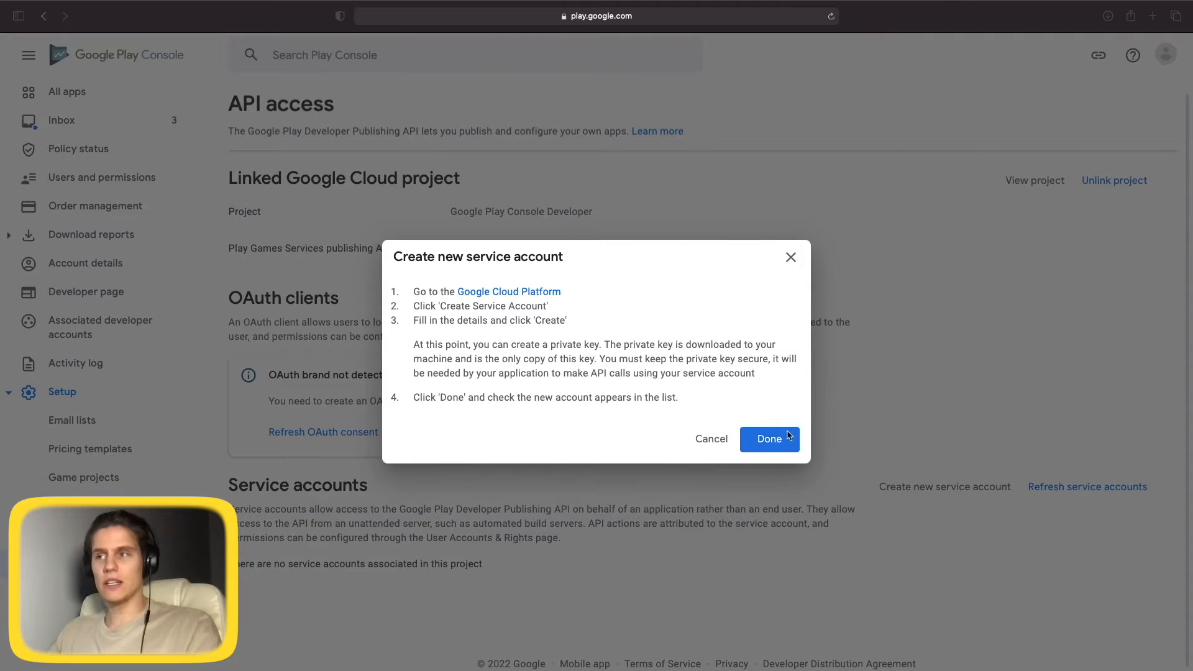
{"action": "left_click", "coordinate": [527, 294]}
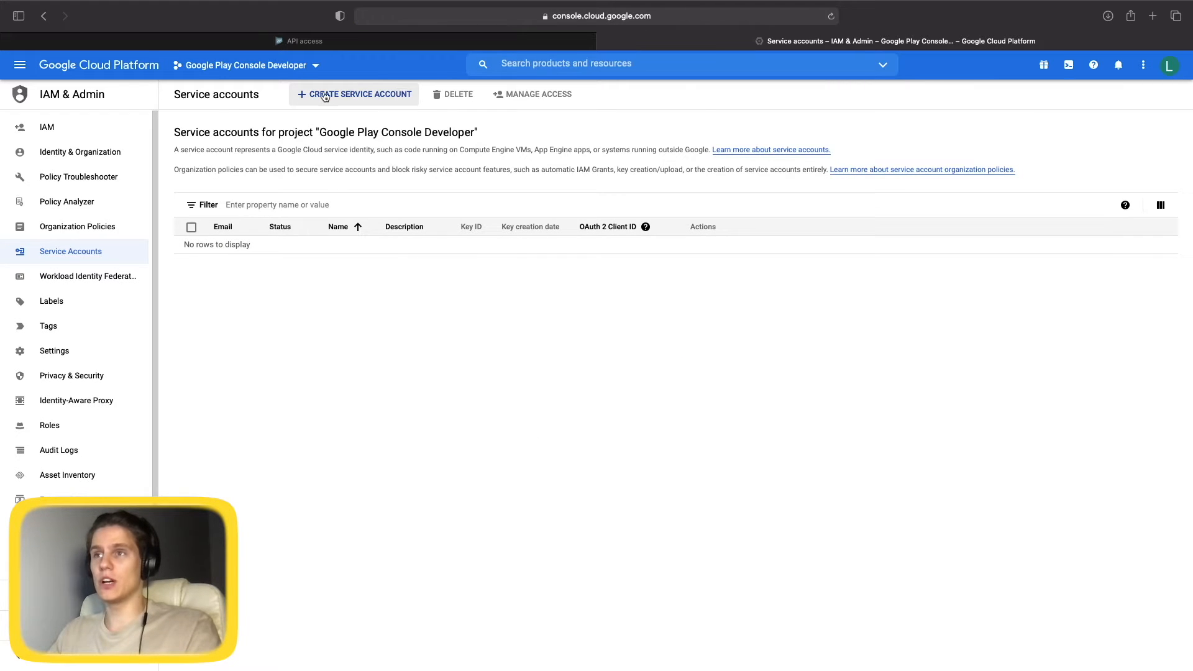
Create a service account named 'notJust Crypto Tracker'.
{"action": "left_click", "coordinate": [382, 100]}
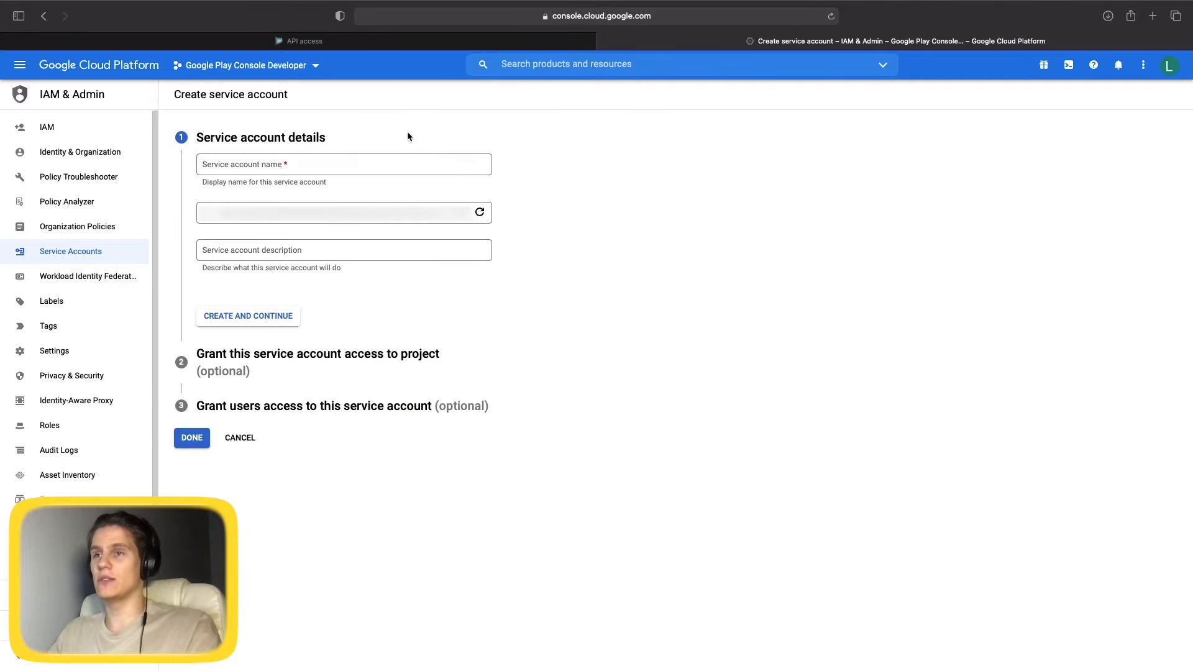
{"action": "left_click", "coordinate": [253, 165]}
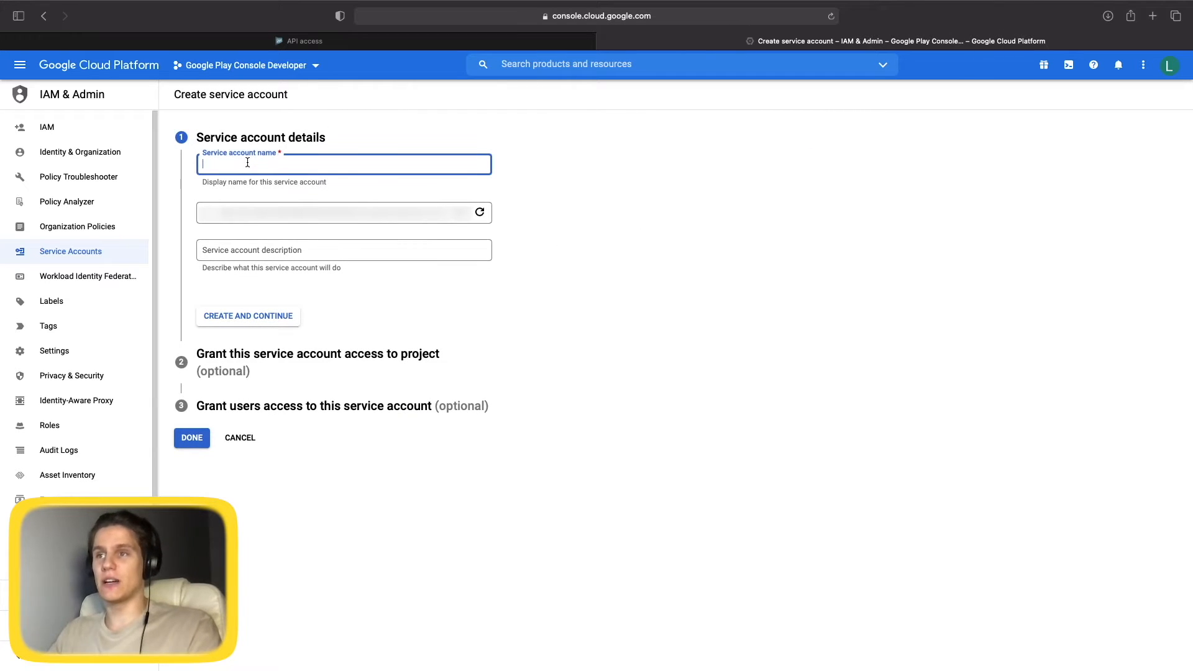
{"action": "type", "text": "notJus"}
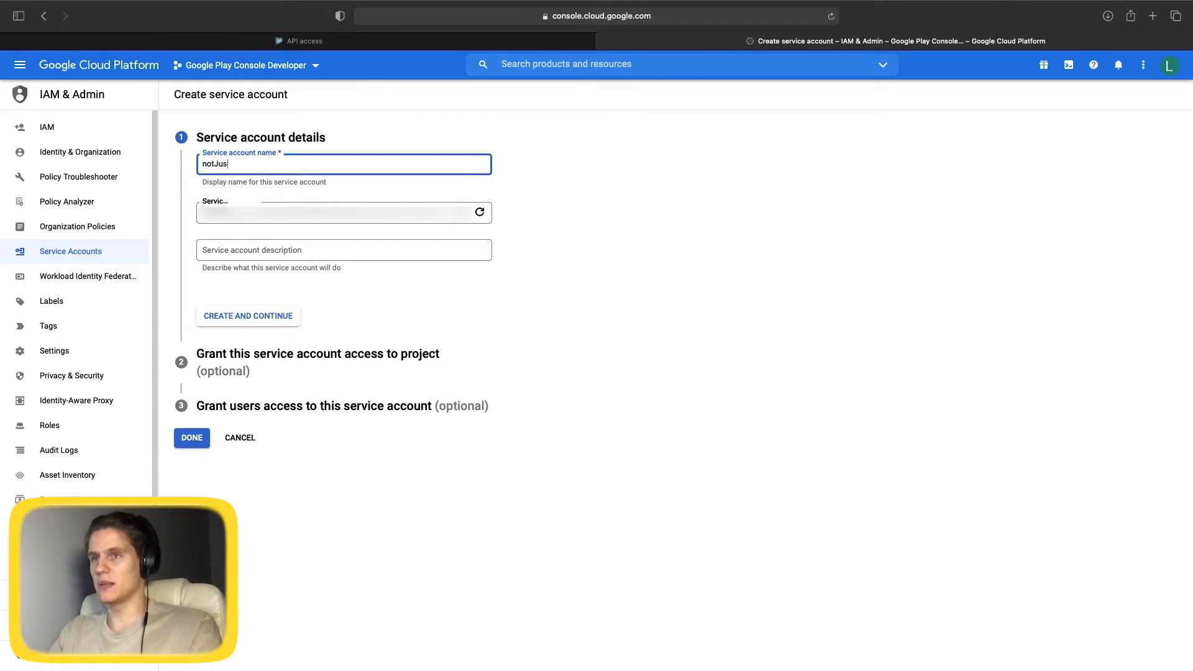
{"action": "type", "text": "t Crypto Tracker"}
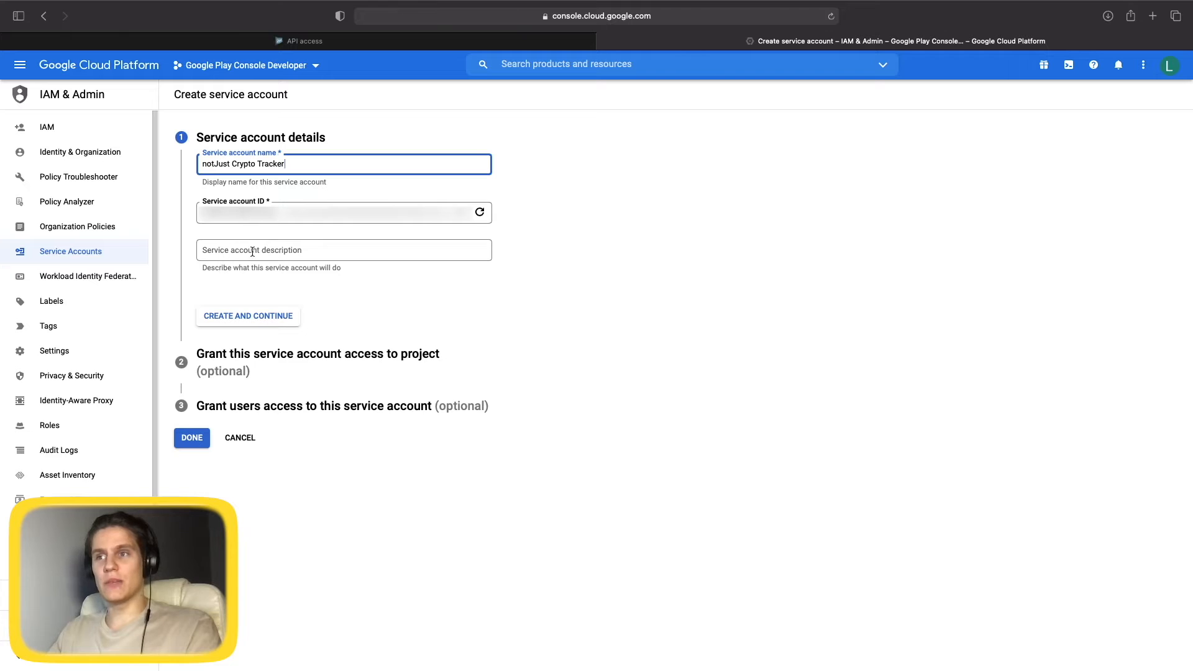
{"action": "left_click", "coordinate": [244, 319]}
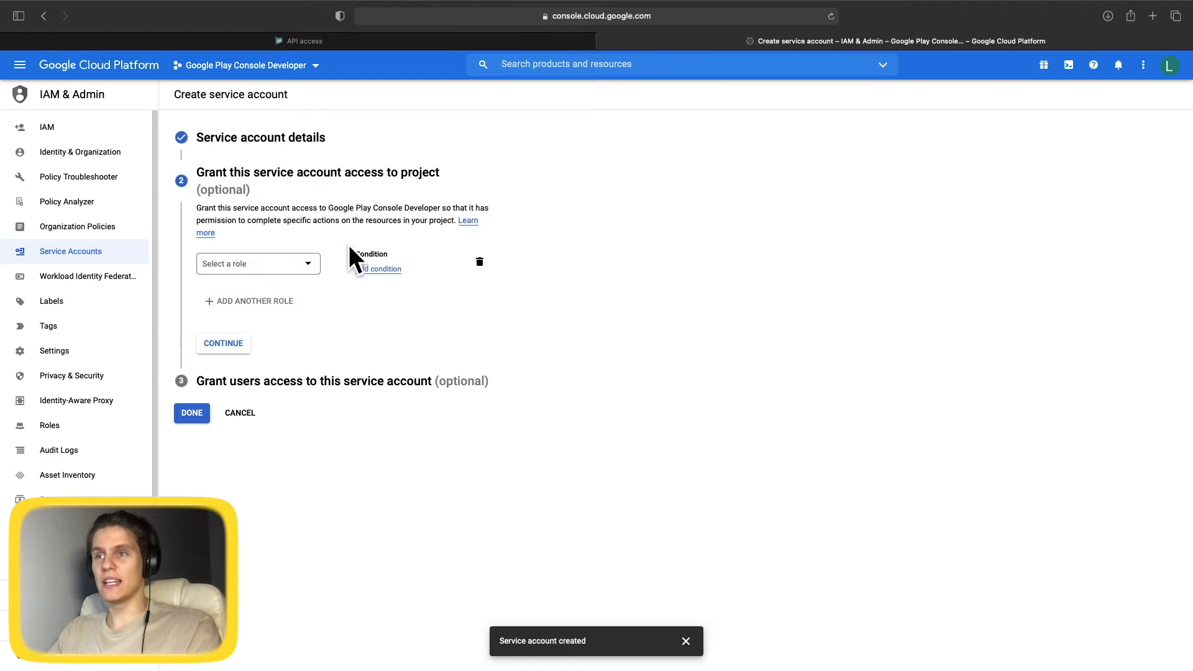
Grant the service account the Service Account User role and finish.
{"action": "left_click", "coordinate": [311, 266]}
{"action": "scroll", "coordinate": [254, 393], "scroll_direction": "down", "scroll_amount": 15}
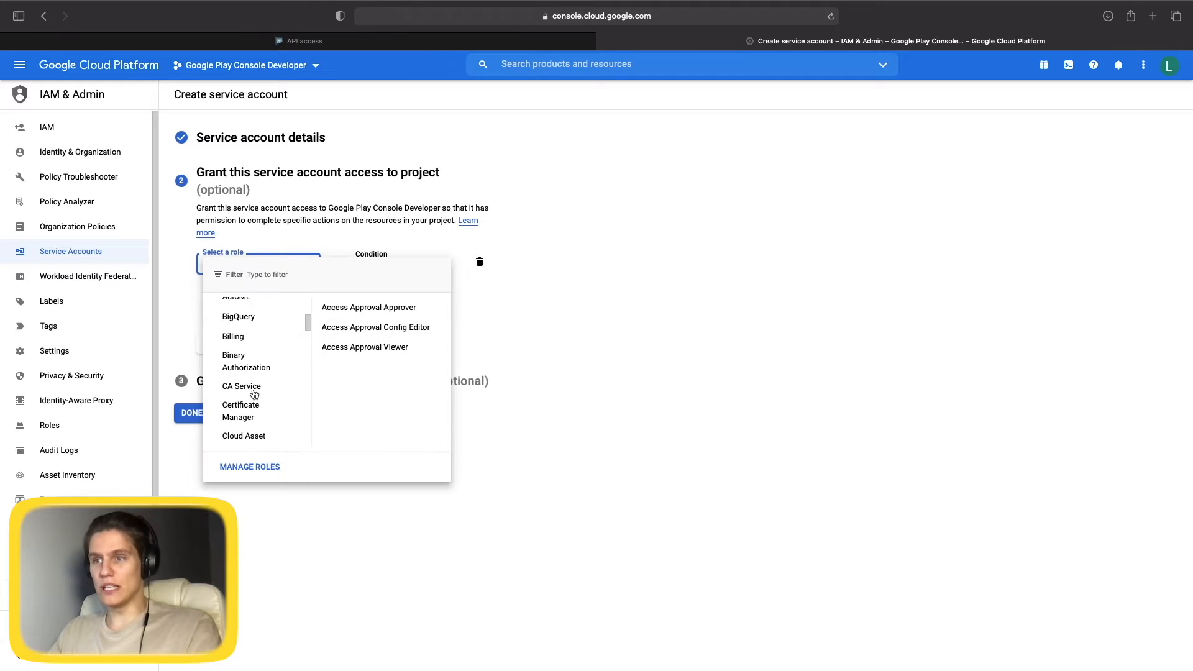
{"action": "scroll", "coordinate": [254, 393], "scroll_direction": "down", "scroll_amount": 15}
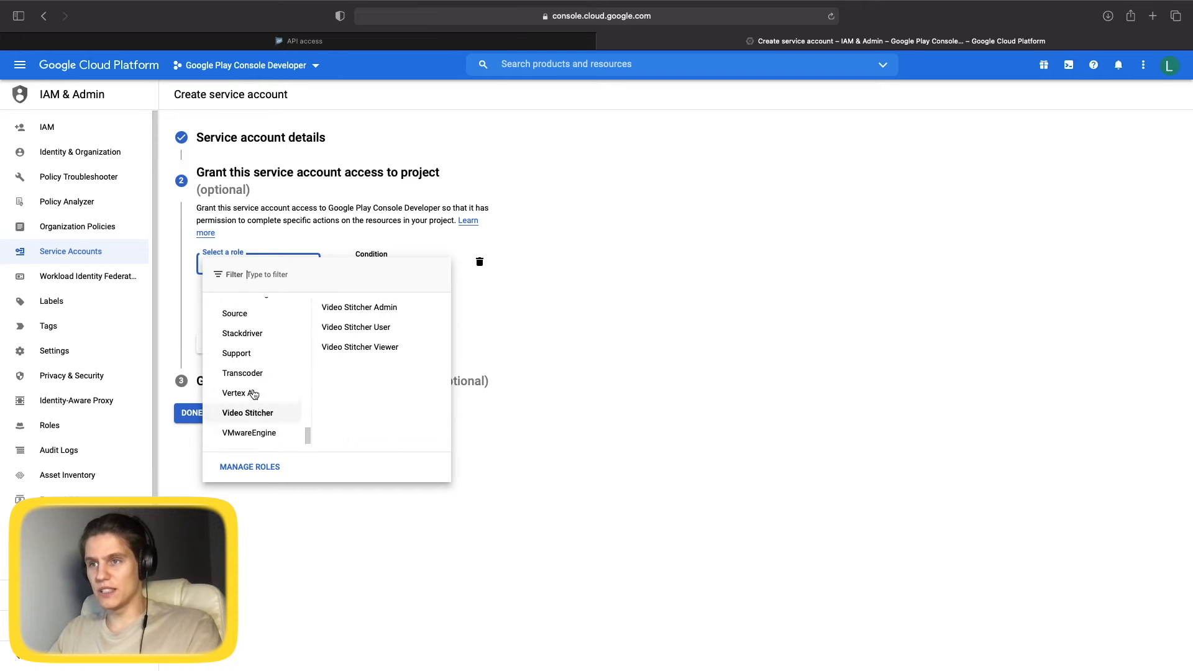
{"action": "scroll", "coordinate": [248, 391], "scroll_direction": "up", "scroll_amount": 5}
{"action": "mouse_move", "coordinate": [257, 334]}
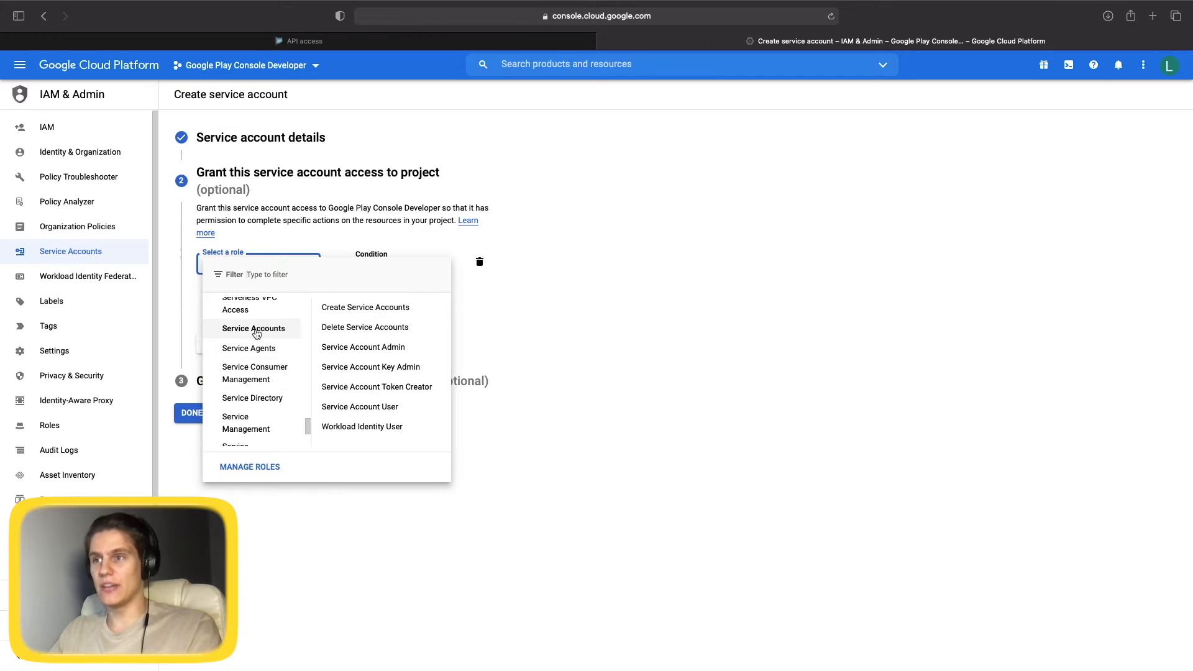
{"action": "mouse_move", "coordinate": [376, 413]}
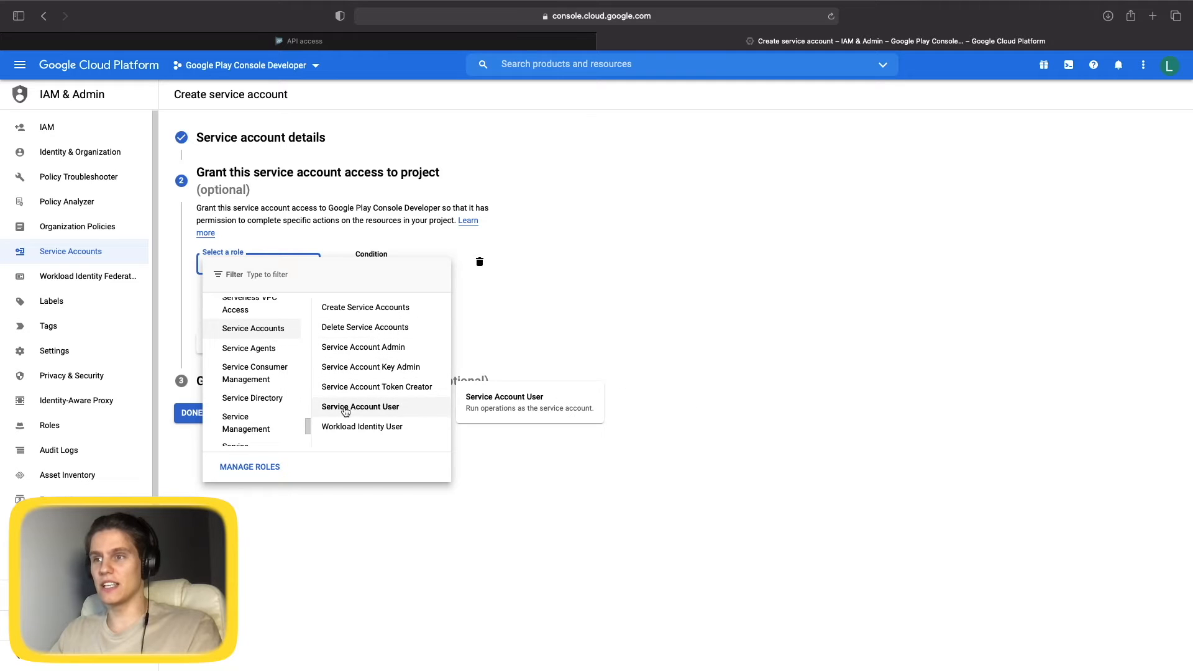
{"action": "left_click", "coordinate": [389, 410]}
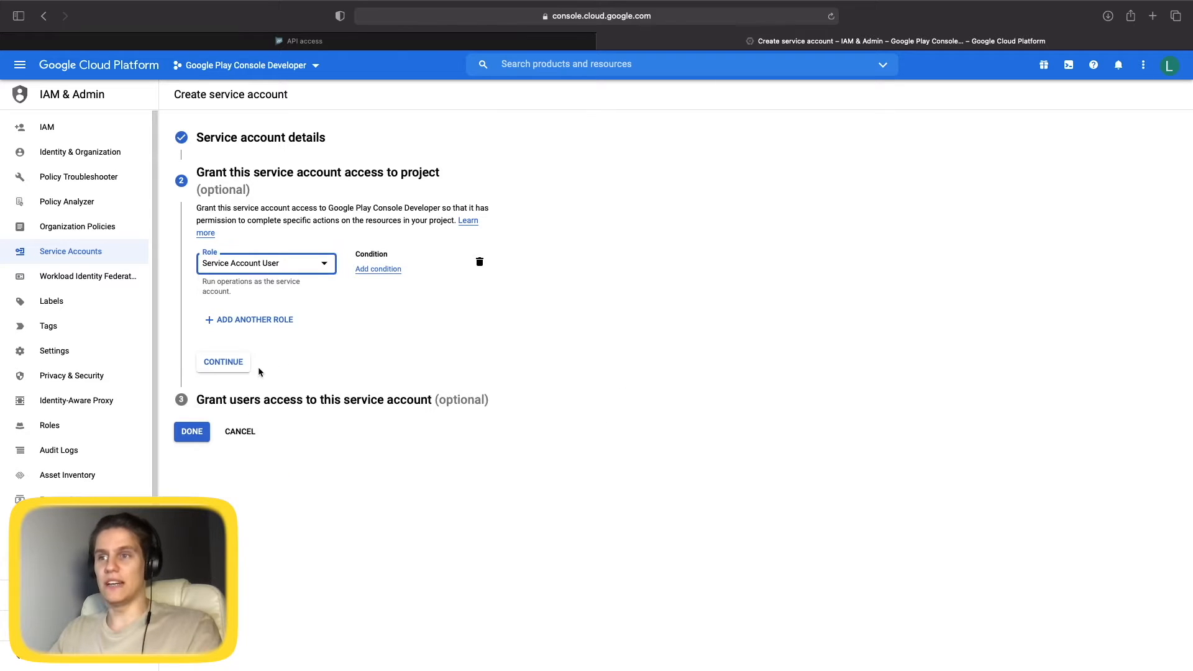
{"action": "left_click", "coordinate": [225, 364]}
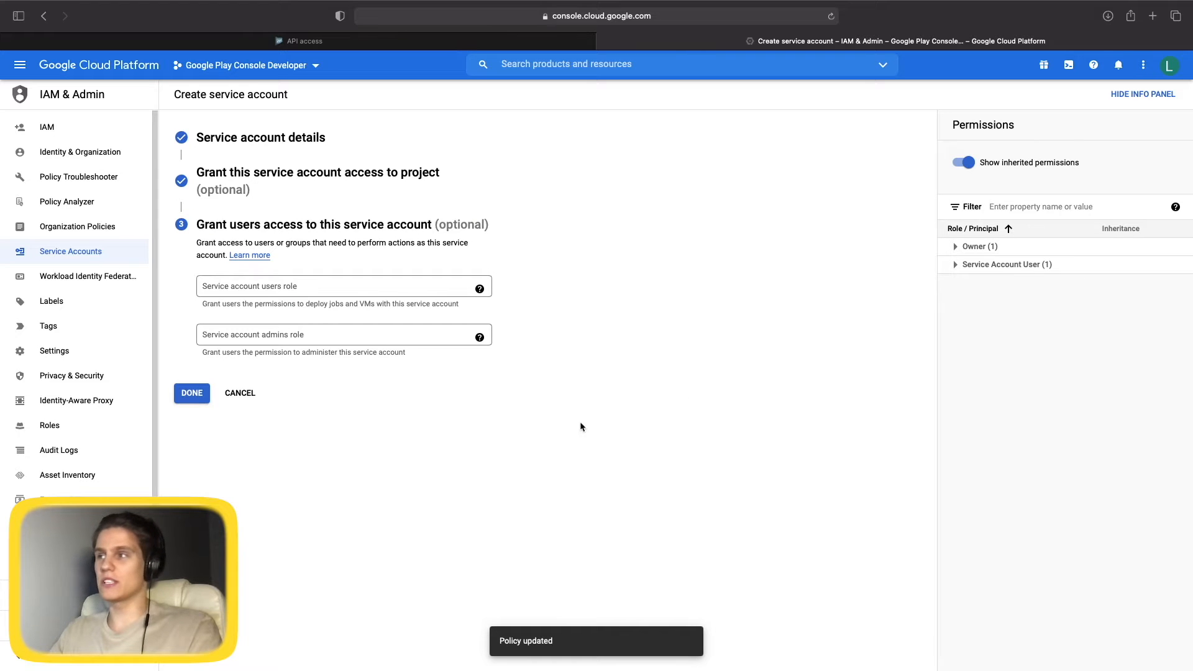
{"action": "left_click", "coordinate": [187, 395]}
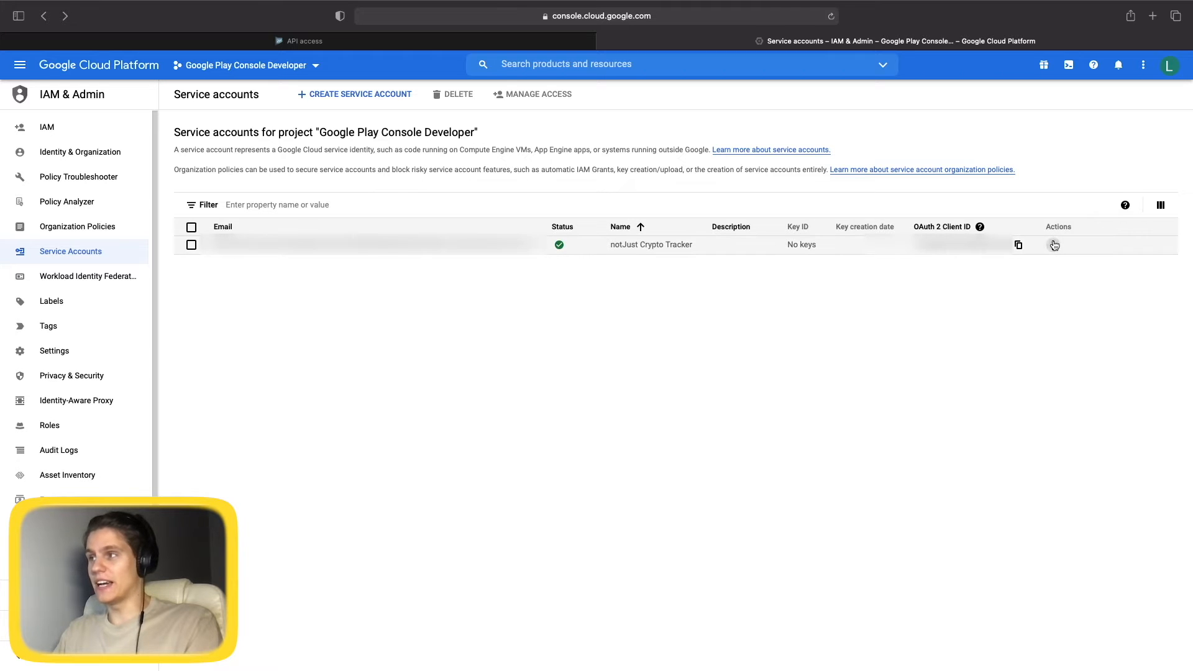
Create and download a new JSON private key for the notJust Crypto Tracker service account.
{"action": "left_click", "coordinate": [1053, 245]}
{"action": "left_click", "coordinate": [1083, 307]}
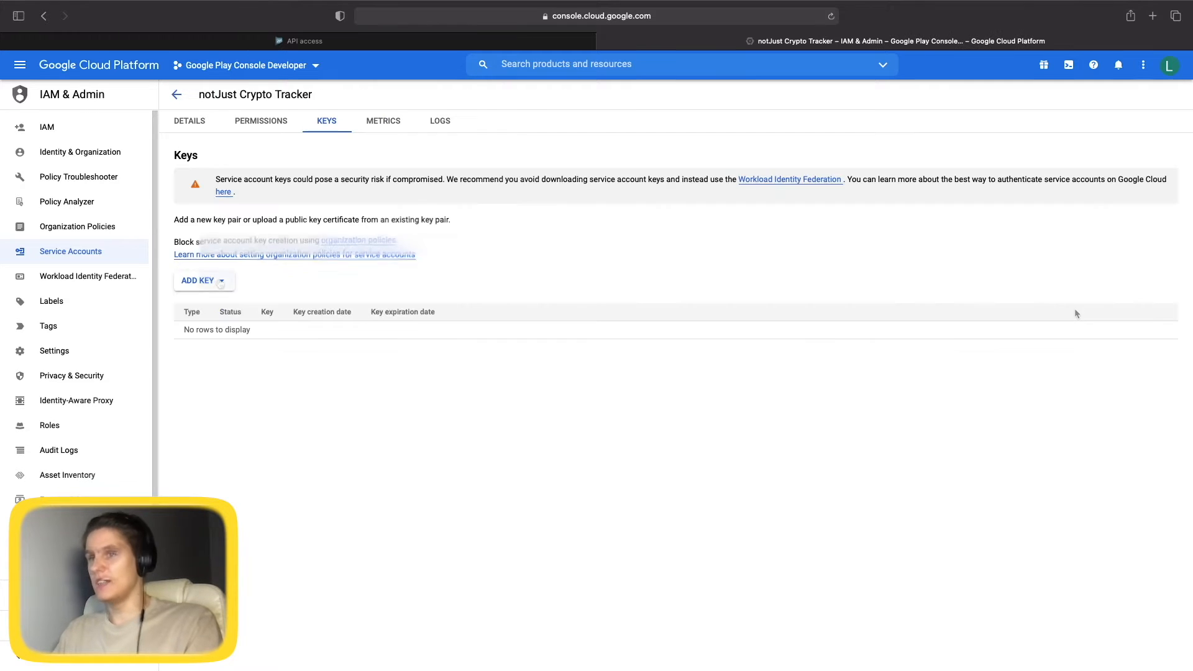
{"action": "left_click", "coordinate": [218, 281]}
{"action": "left_click", "coordinate": [215, 305]}
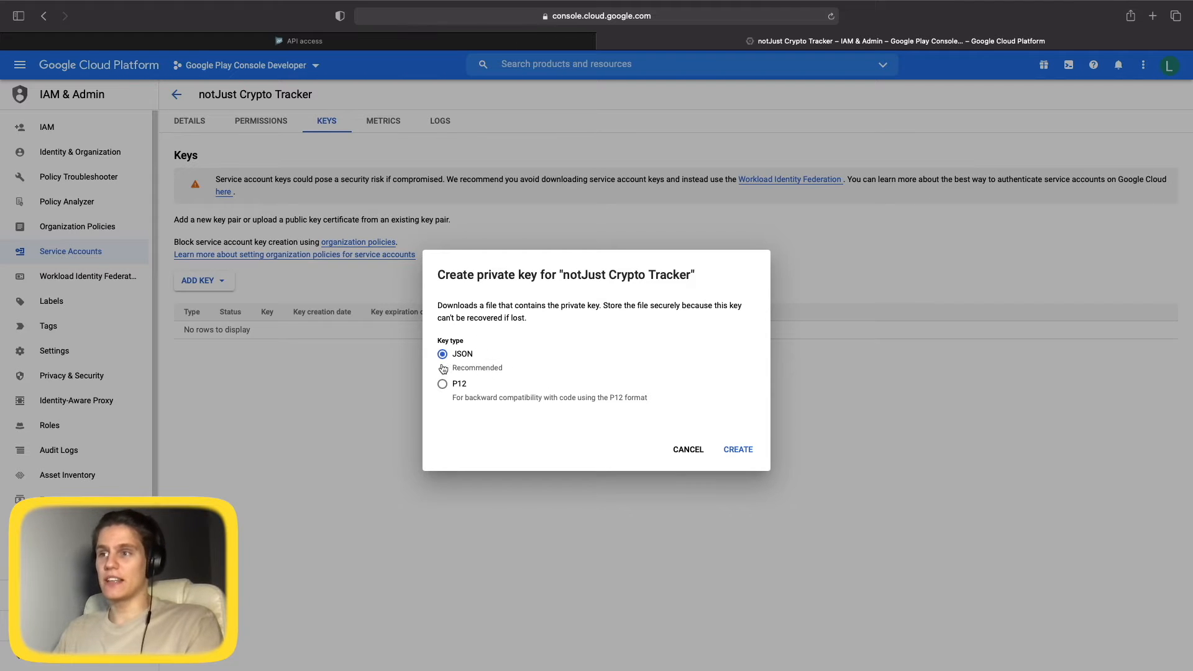
{"action": "left_click", "coordinate": [742, 452]}
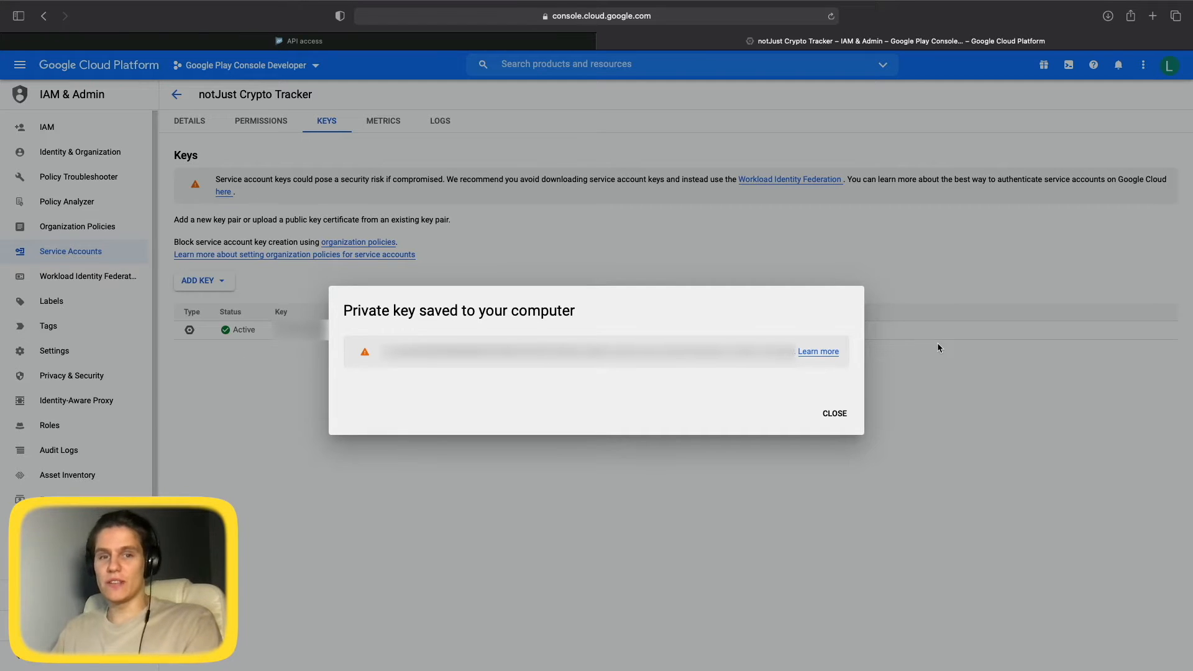
{"action": "left_click", "coordinate": [835, 414]}
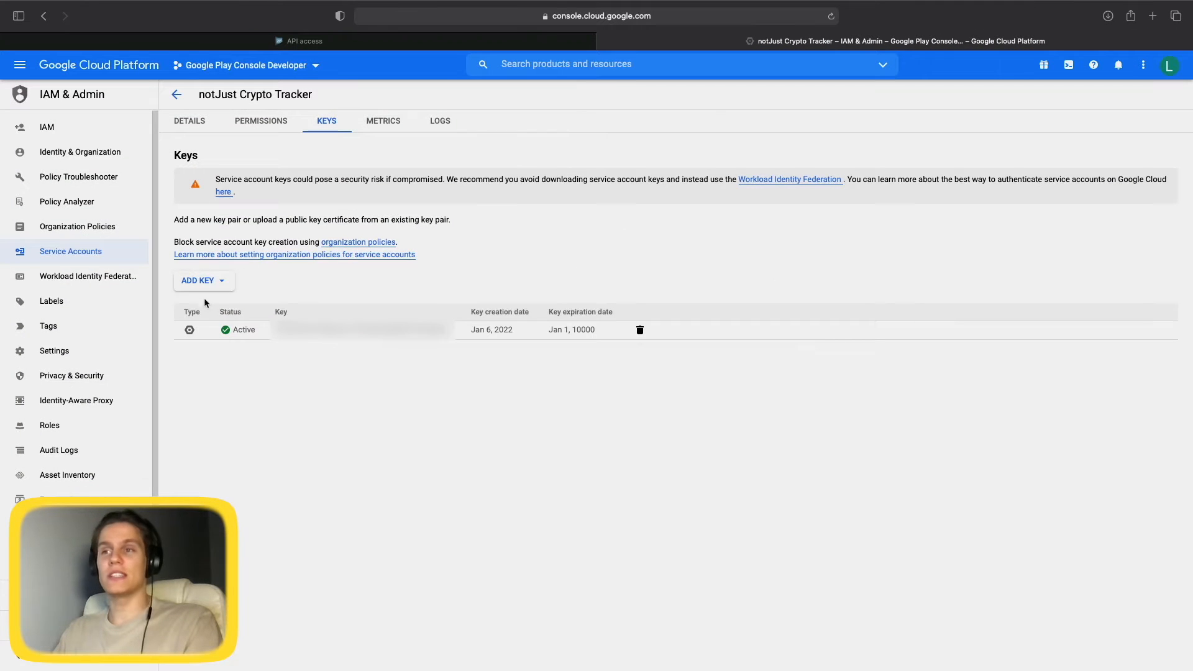
{"action": "left_click", "coordinate": [604, 42]}
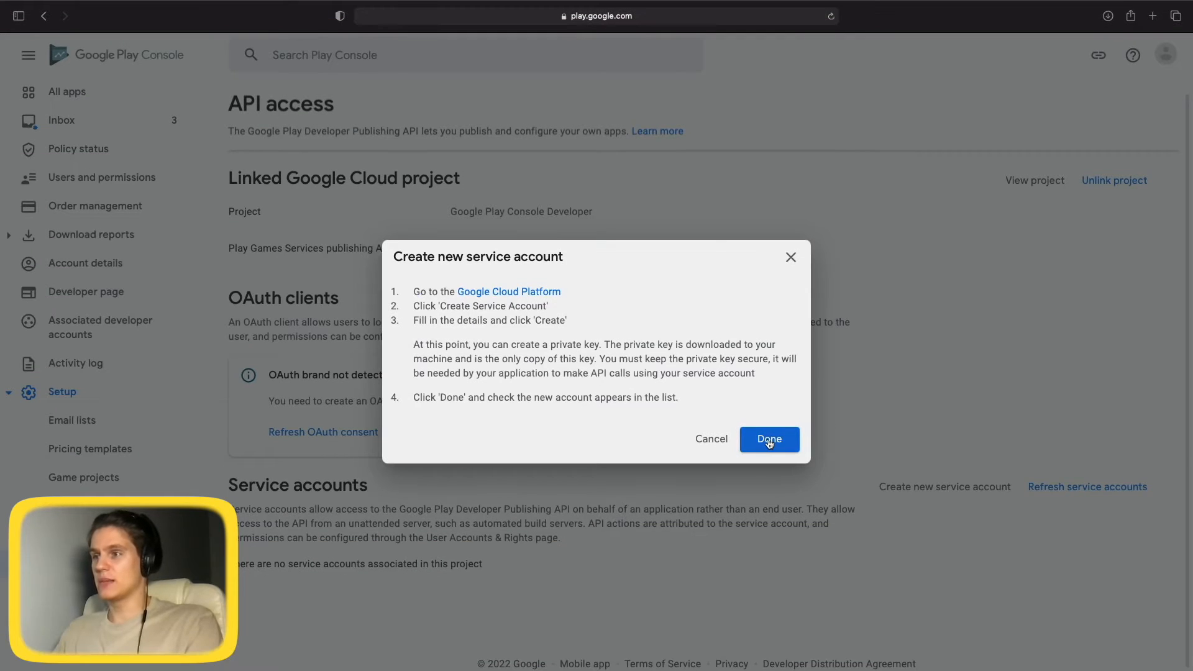
Refresh Play Console, grant the new service account access and send its invitation.
{"action": "left_click", "coordinate": [770, 439]}
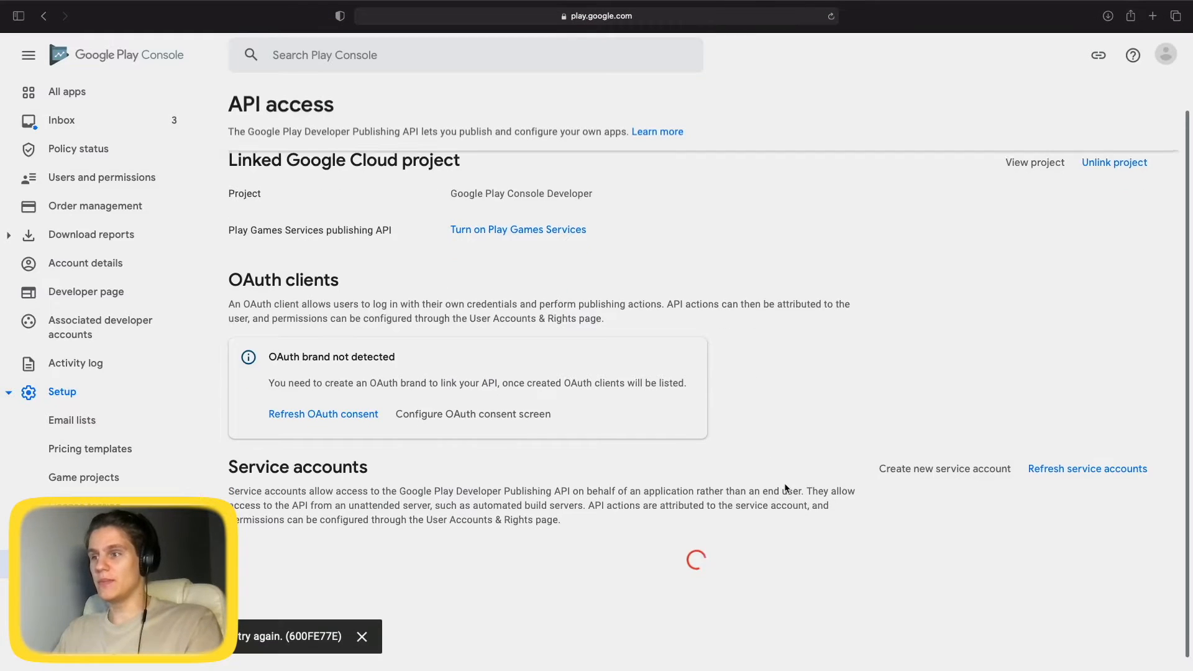
{"action": "left_click", "coordinate": [831, 16]}
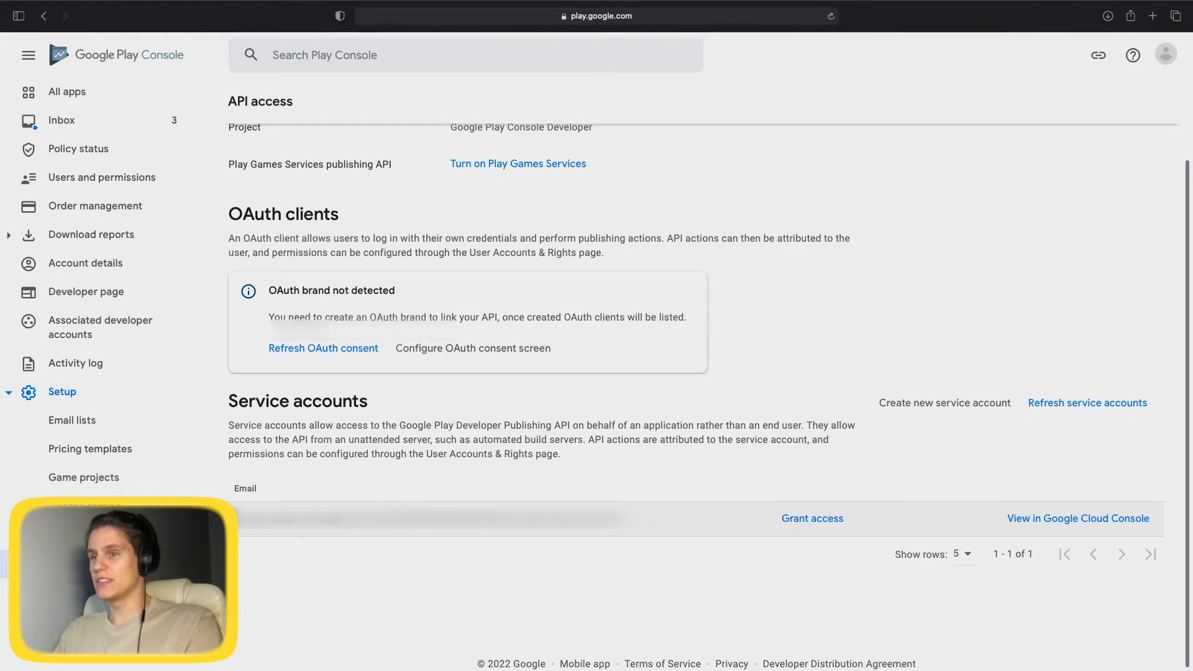
{"action": "left_click", "coordinate": [812, 524]}
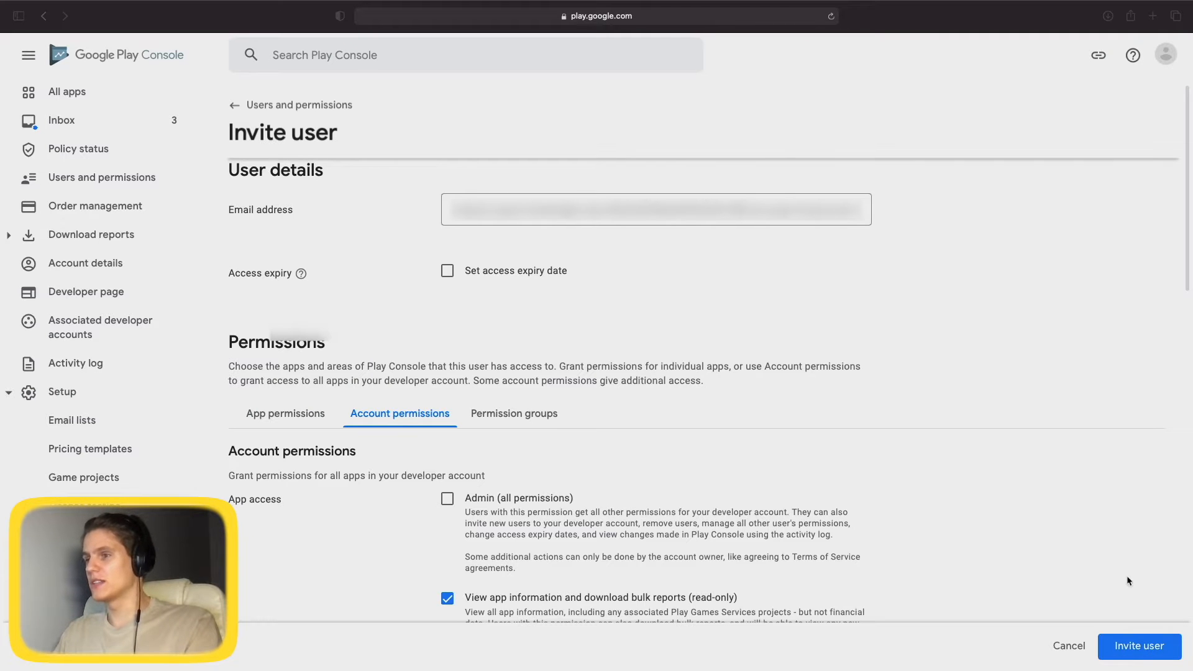
{"action": "left_click", "coordinate": [1140, 647]}
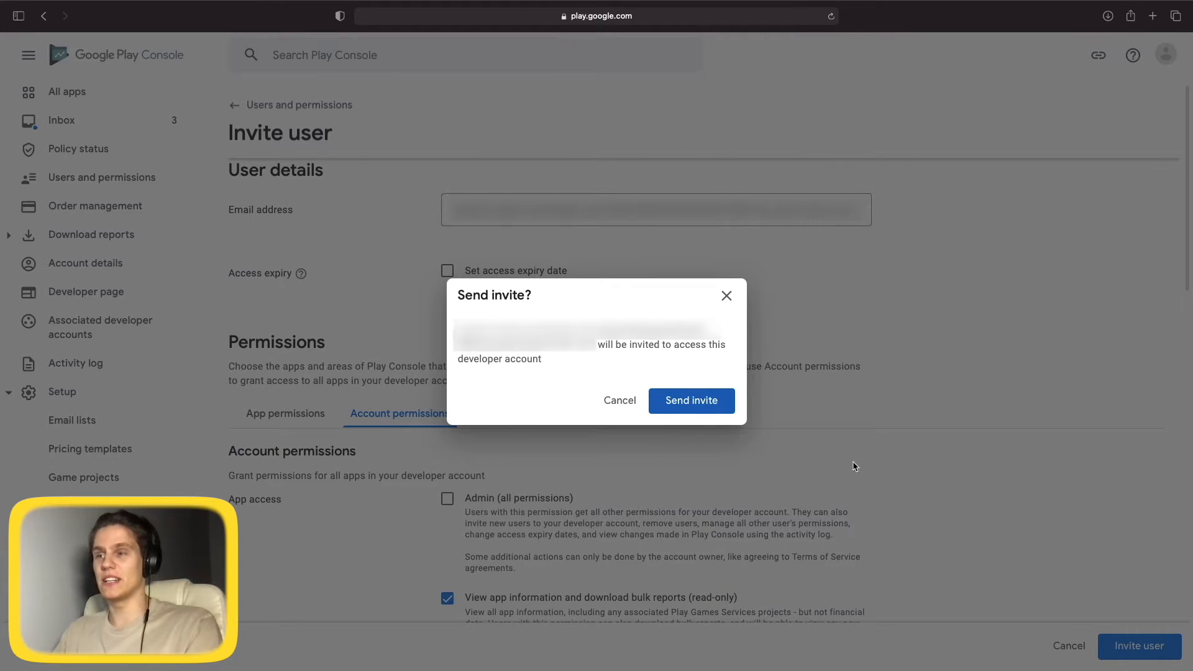
{"action": "left_click", "coordinate": [689, 403]}
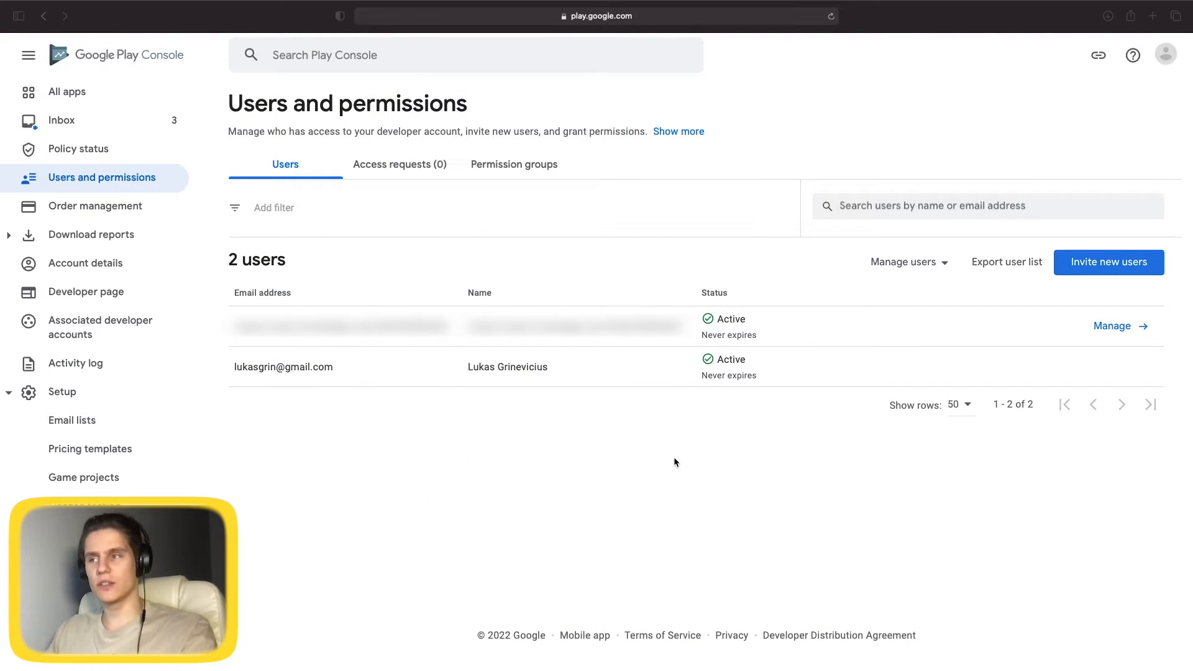
Log in to expo.dev with the saved Expo account credentials, then return to VS Code.
{"action": "key", "text": "super+t"}
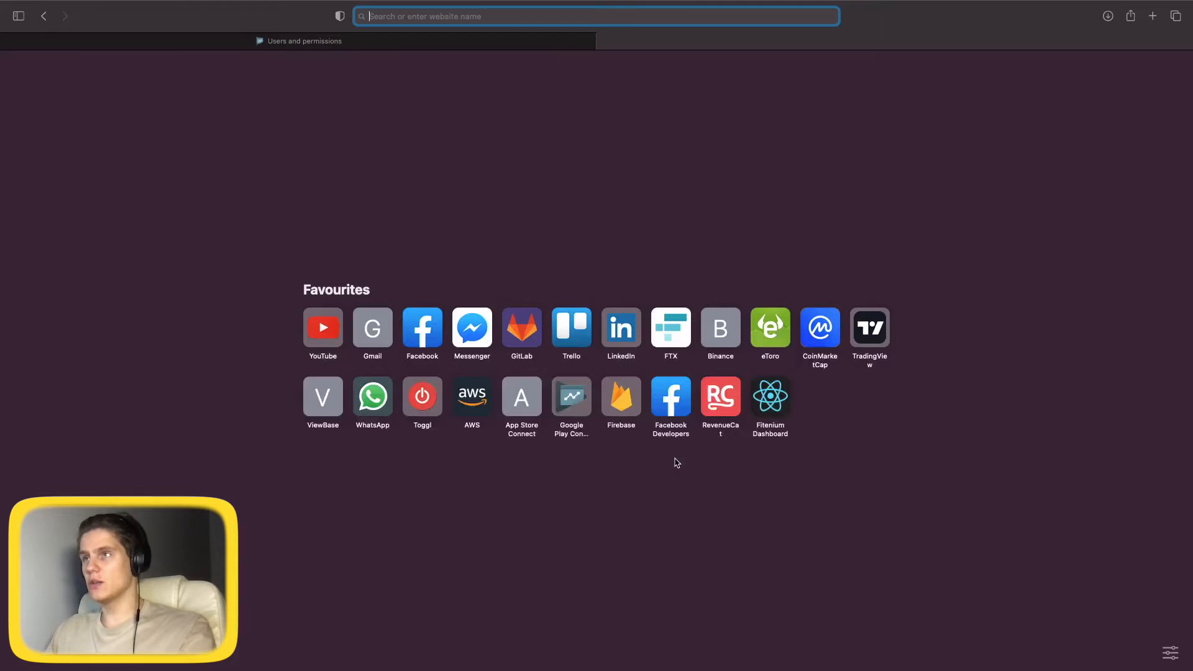
{"action": "type", "text": "expo.dev"}
{"action": "key", "text": "Return"}
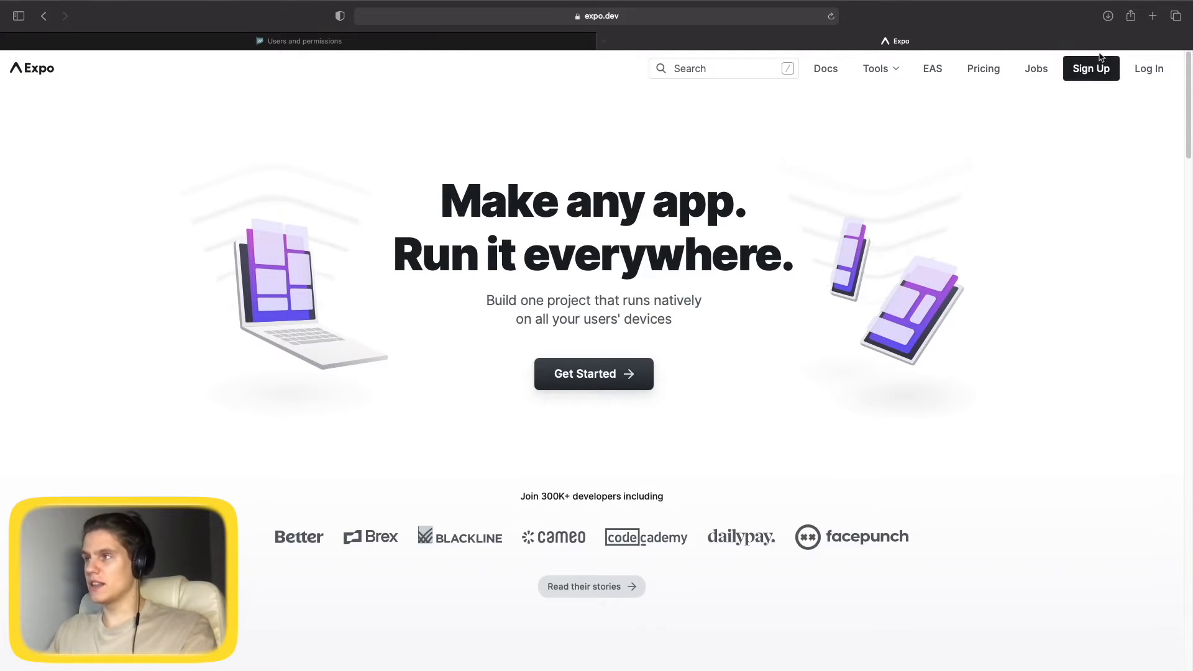
{"action": "left_click", "coordinate": [1091, 69]}
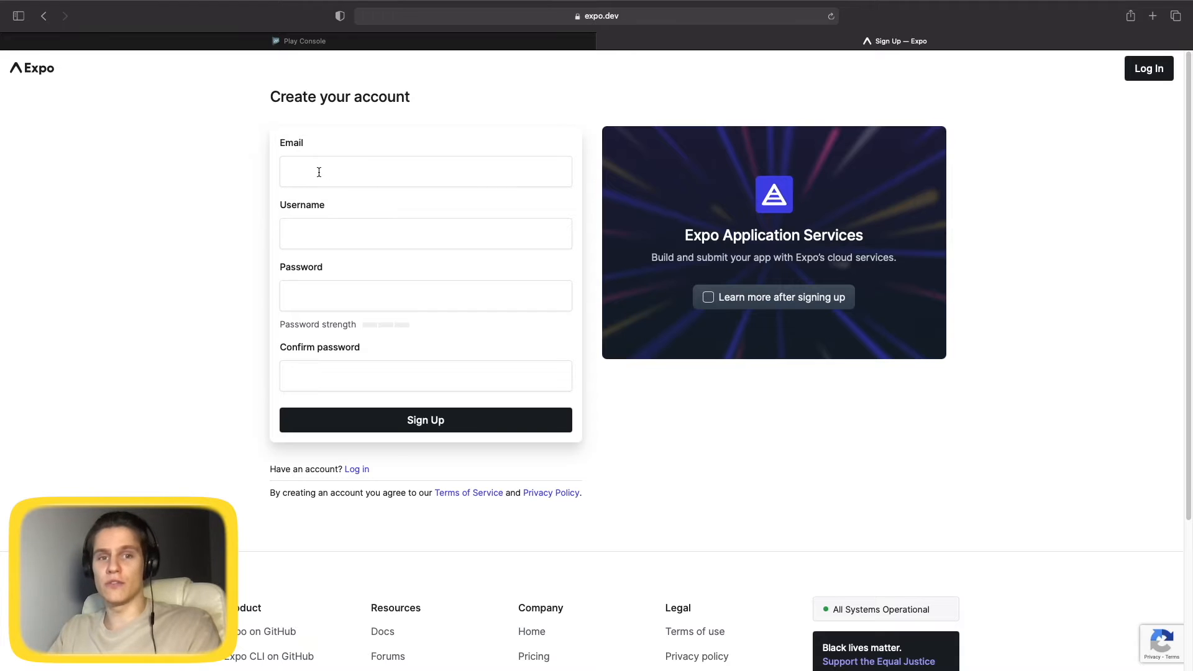
{"action": "left_click", "coordinate": [1148, 69]}
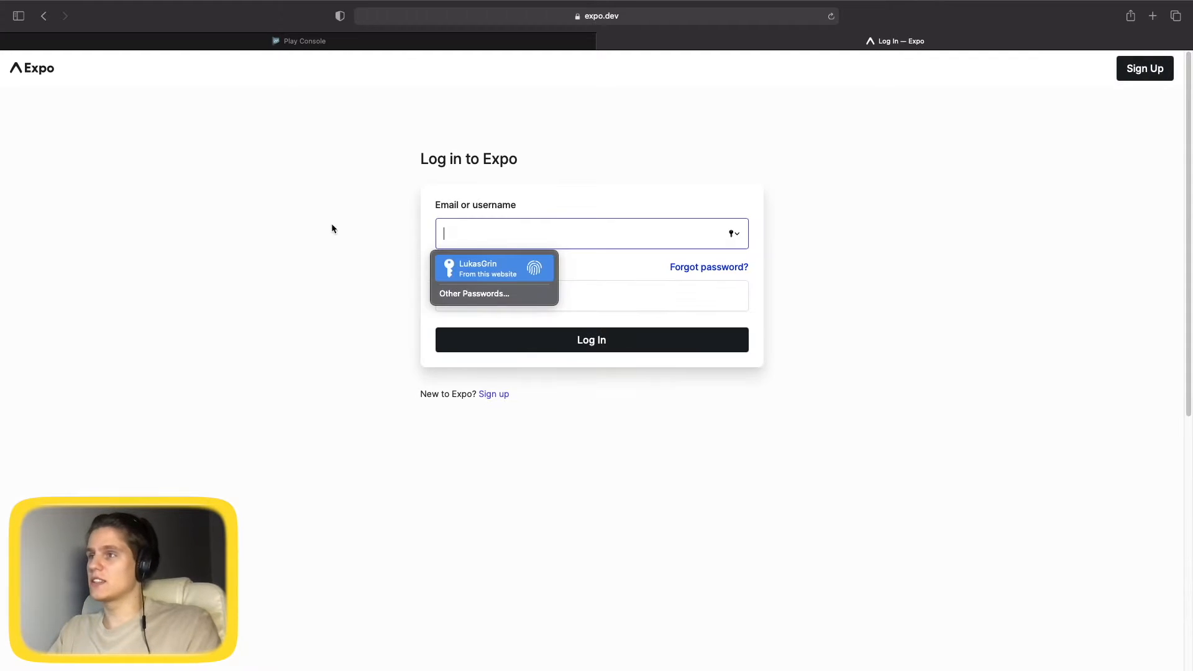
{"action": "left_click", "coordinate": [483, 271]}
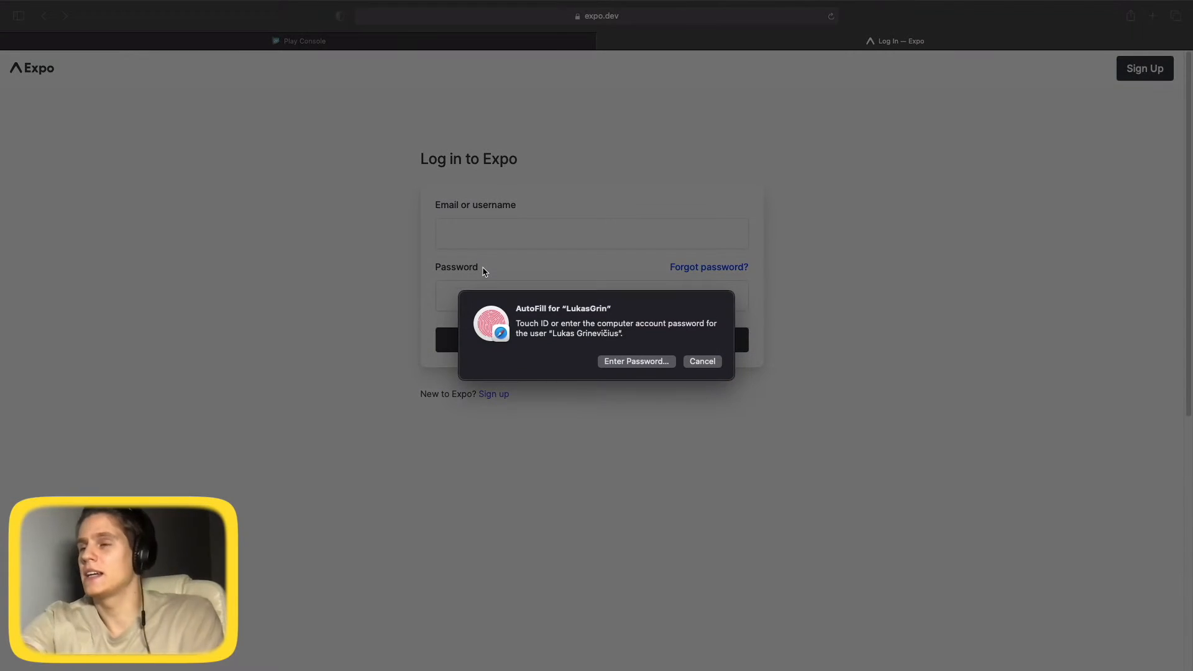
{"action": "key", "text": "Return"}
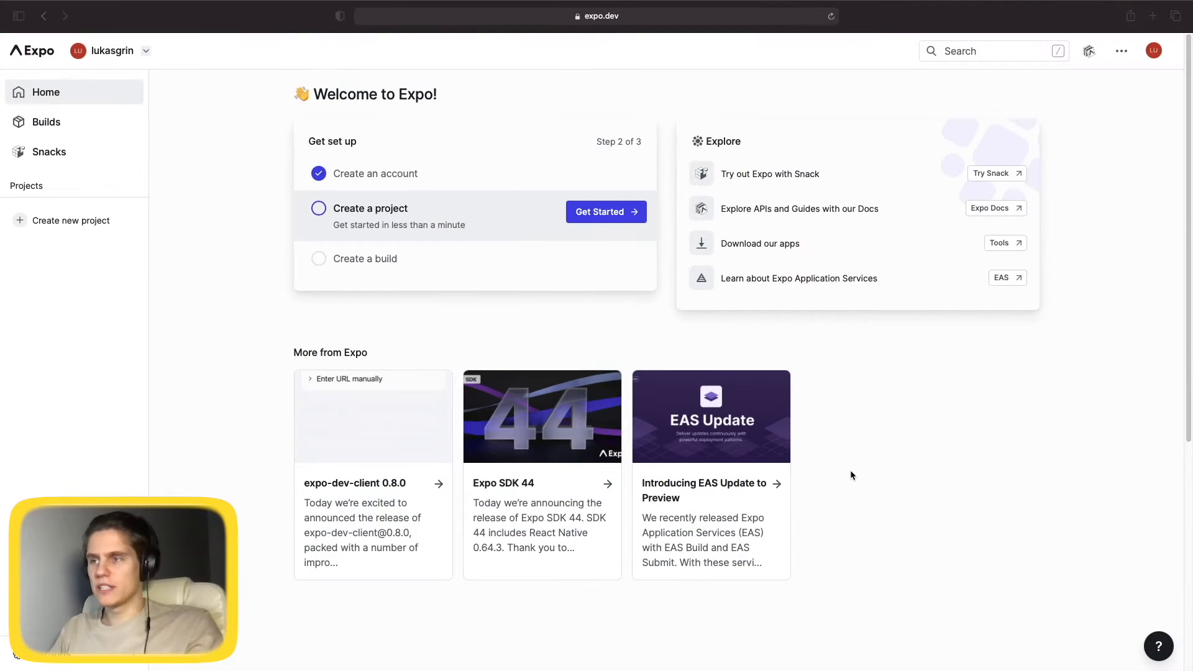
{"action": "key", "text": "ctrl+Left"}
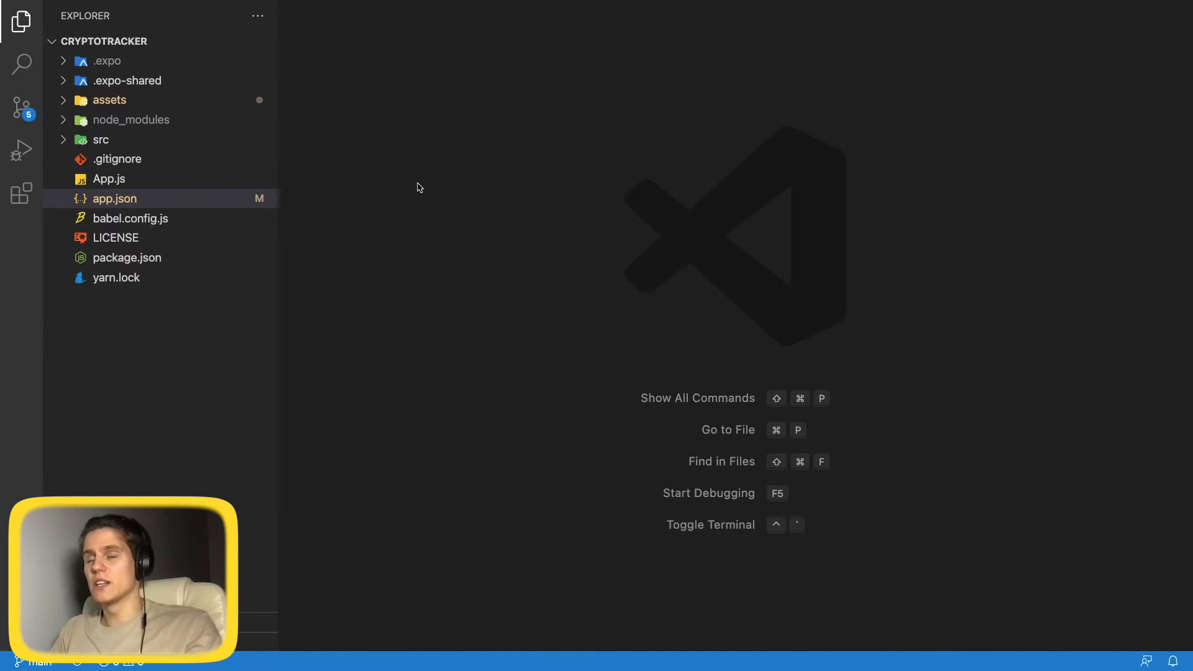
In app.json, replace CryptoPriceTracker with name 'notJust Crypto Tracker' and slug 'notJustCryptoTracker'.
{"action": "double_click", "coordinate": [118, 198]}
{"action": "left_click", "coordinate": [640, 221]}
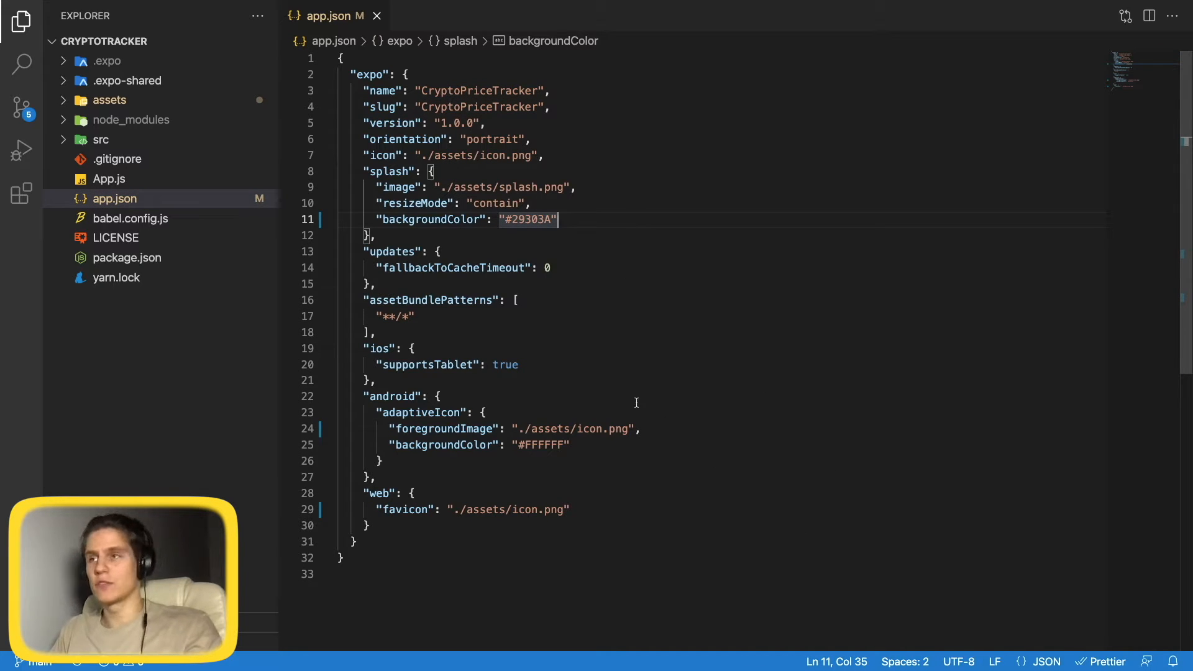
{"action": "double_click", "coordinate": [464, 92]}
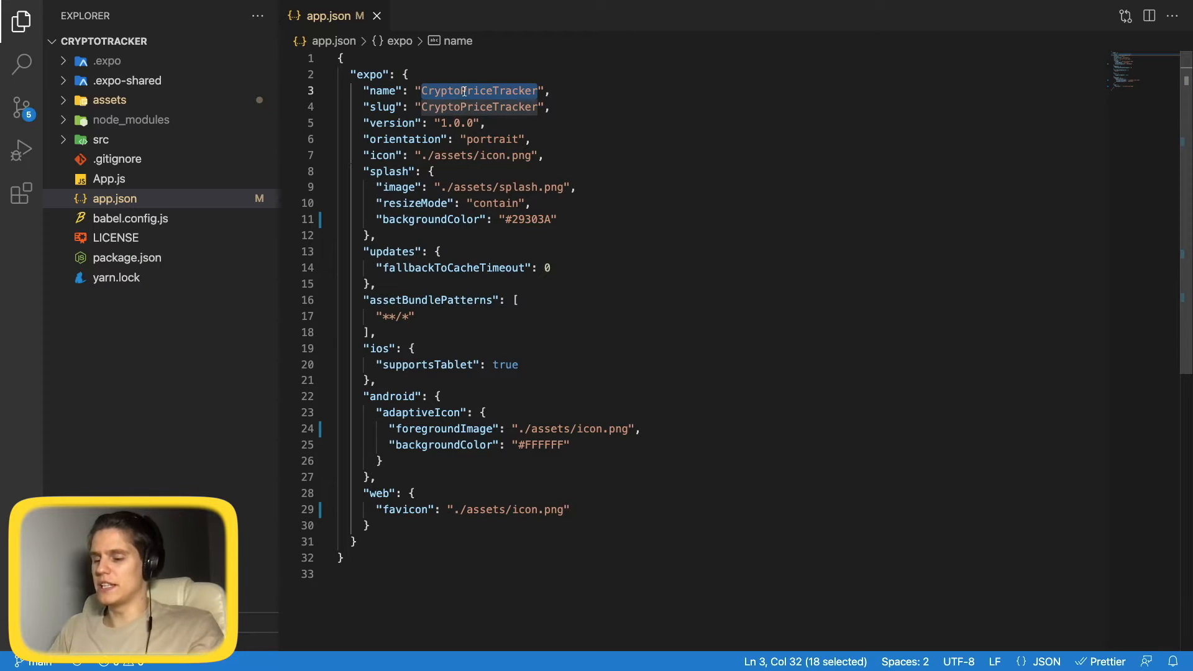
{"action": "type", "text": "notJust Crypt"}
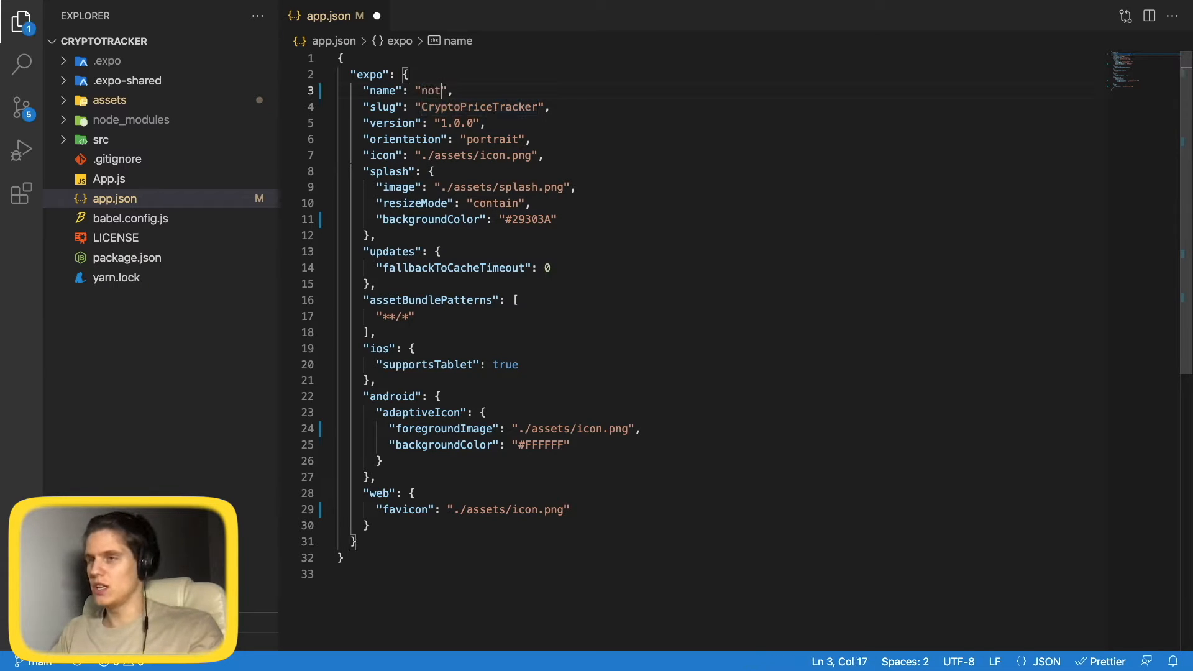
{"action": "type", "text": "o Tracker"}
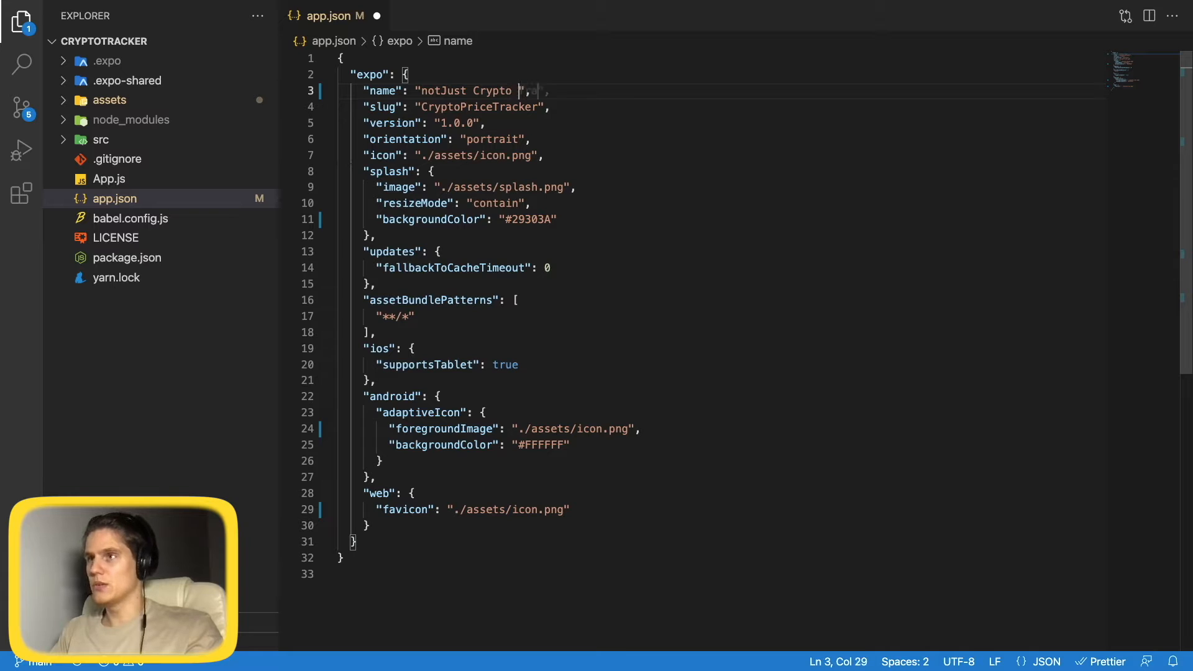
{"action": "double_click", "coordinate": [444, 108]}
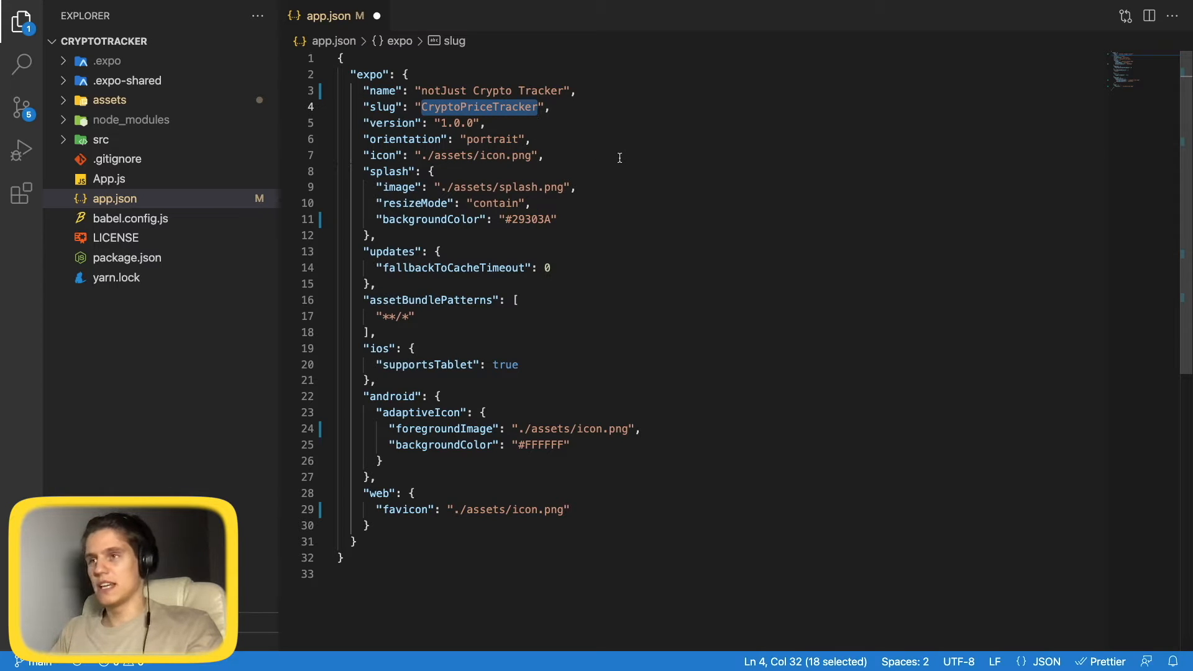
{"action": "type", "text": "notJustCrypto"}
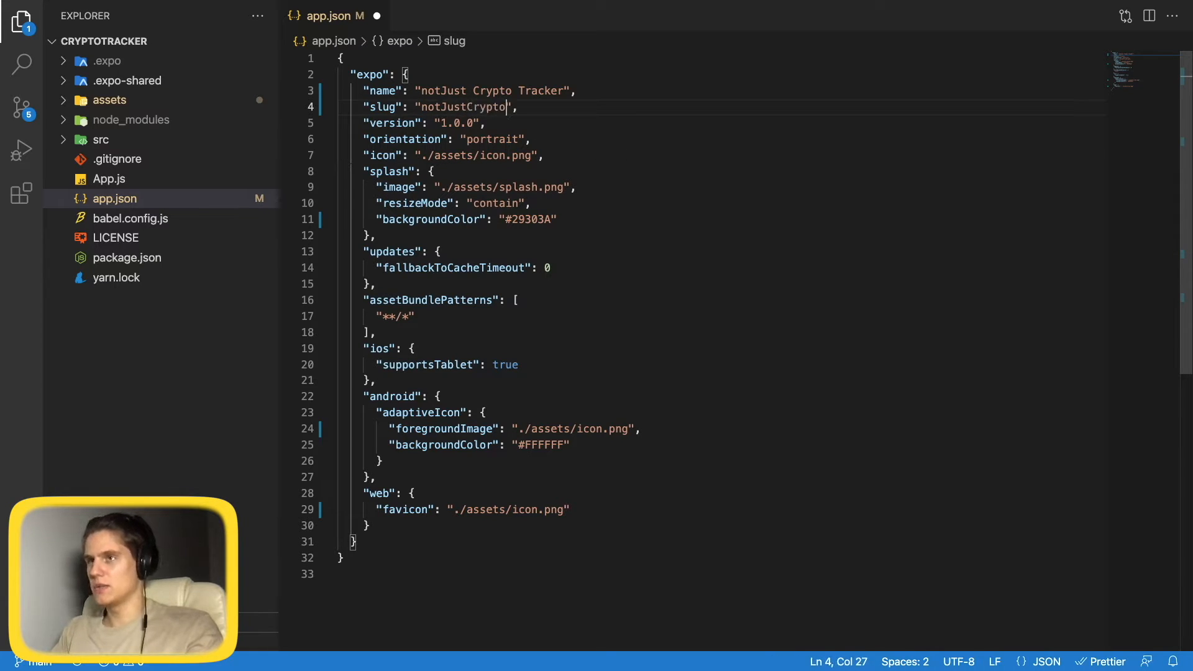
{"action": "type", "text": "Tracker"}
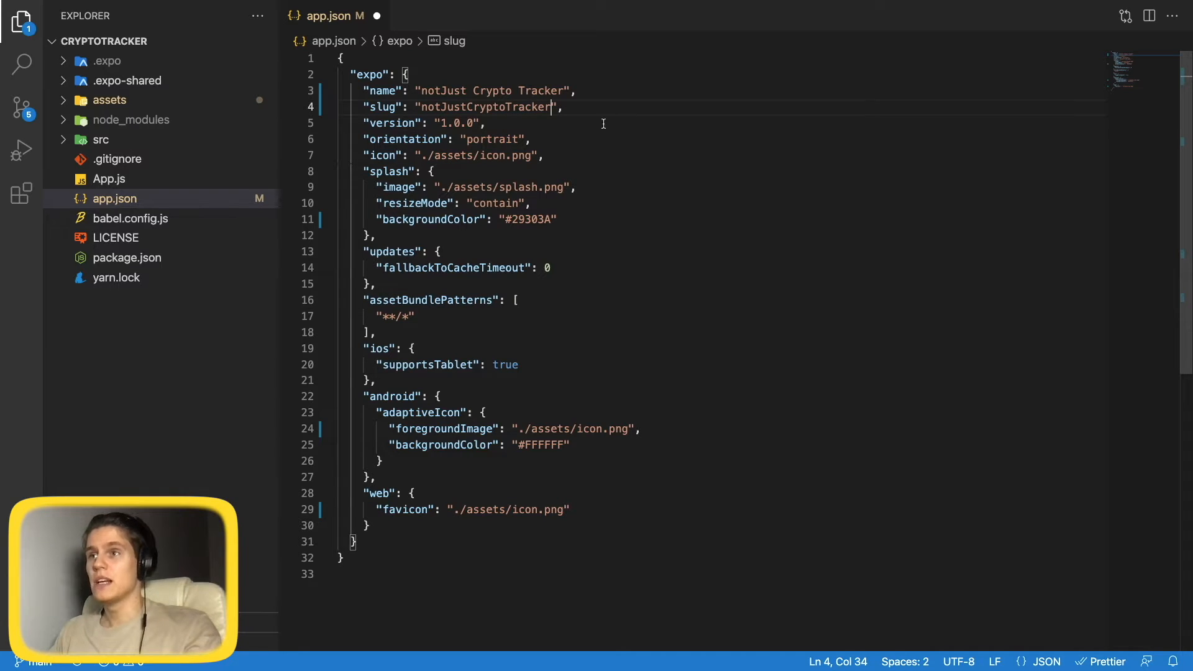
{"action": "left_click", "coordinate": [509, 122]}
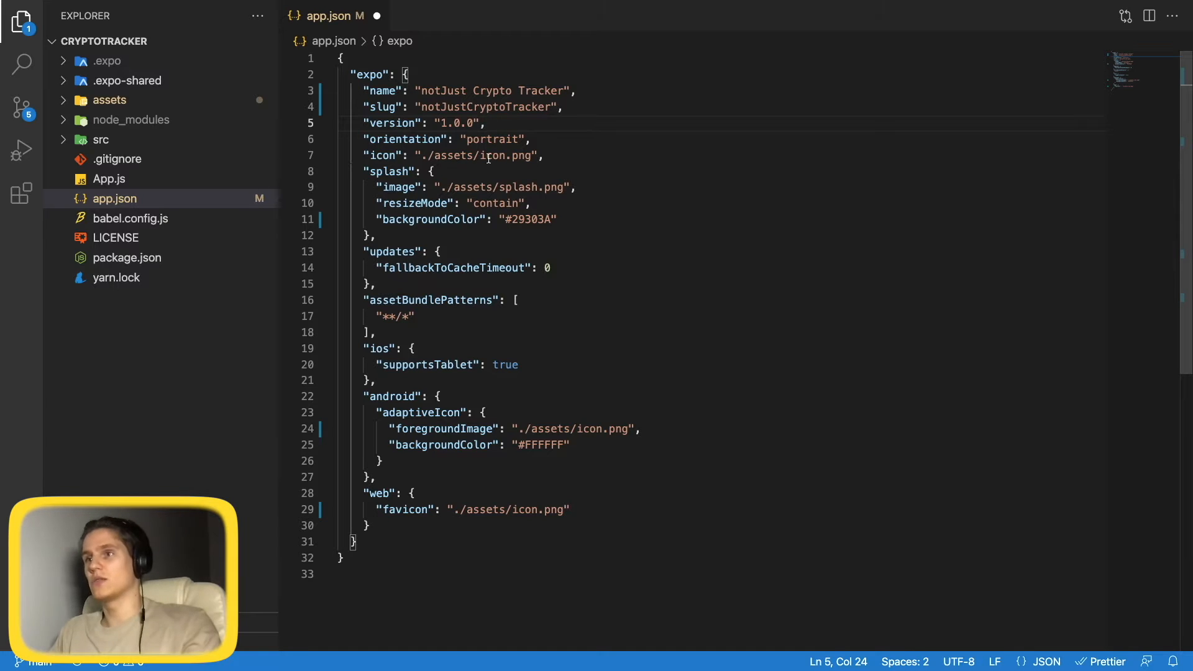
{"action": "double_click", "coordinate": [444, 124]}
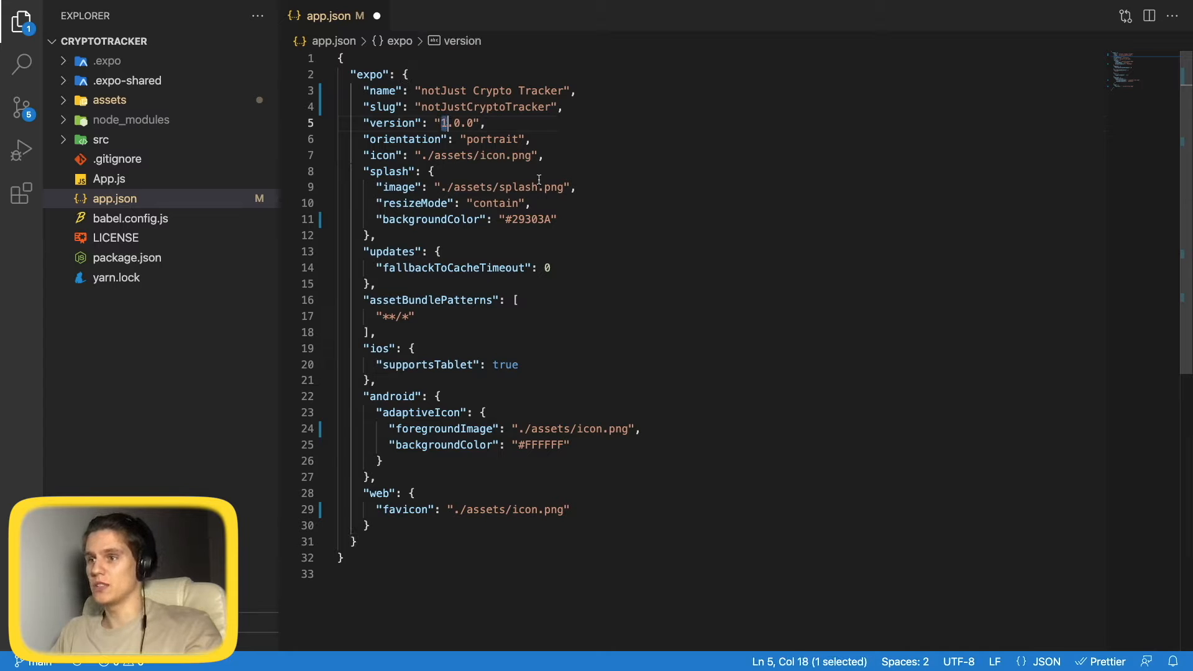
{"action": "left_click", "coordinate": [705, 305]}
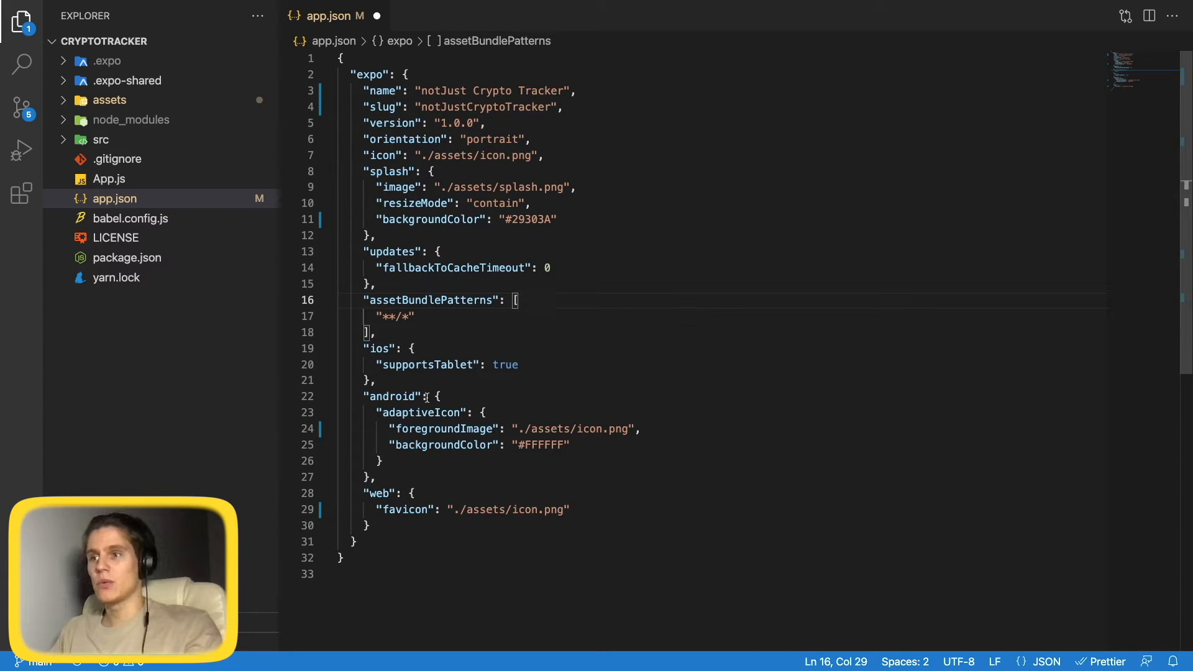
{"action": "left_click_drag", "start_coordinate": [364, 397], "coordinate": [402, 478]}
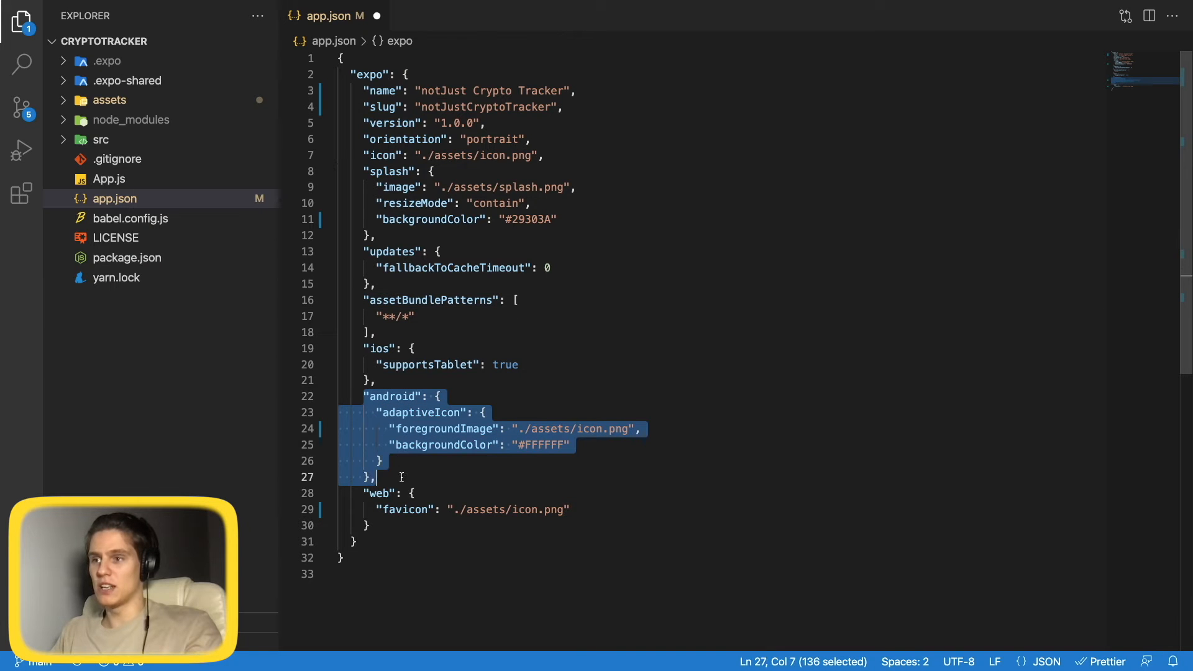
Add "package": "com.notJust.cryptotracker" inside the android block of app.json.
{"action": "left_click", "coordinate": [441, 396]}
{"action": "key", "text": "Return"}
{"action": "type", "text": "\"package\": \""}
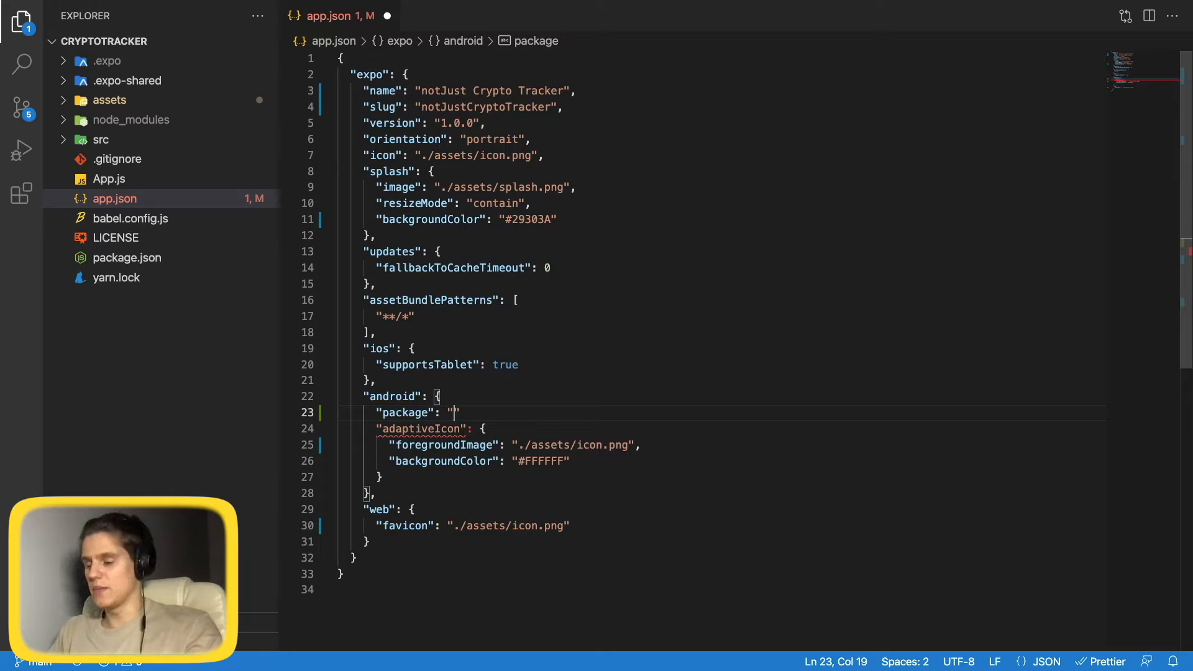
{"action": "type", "text": "com.notJust"}
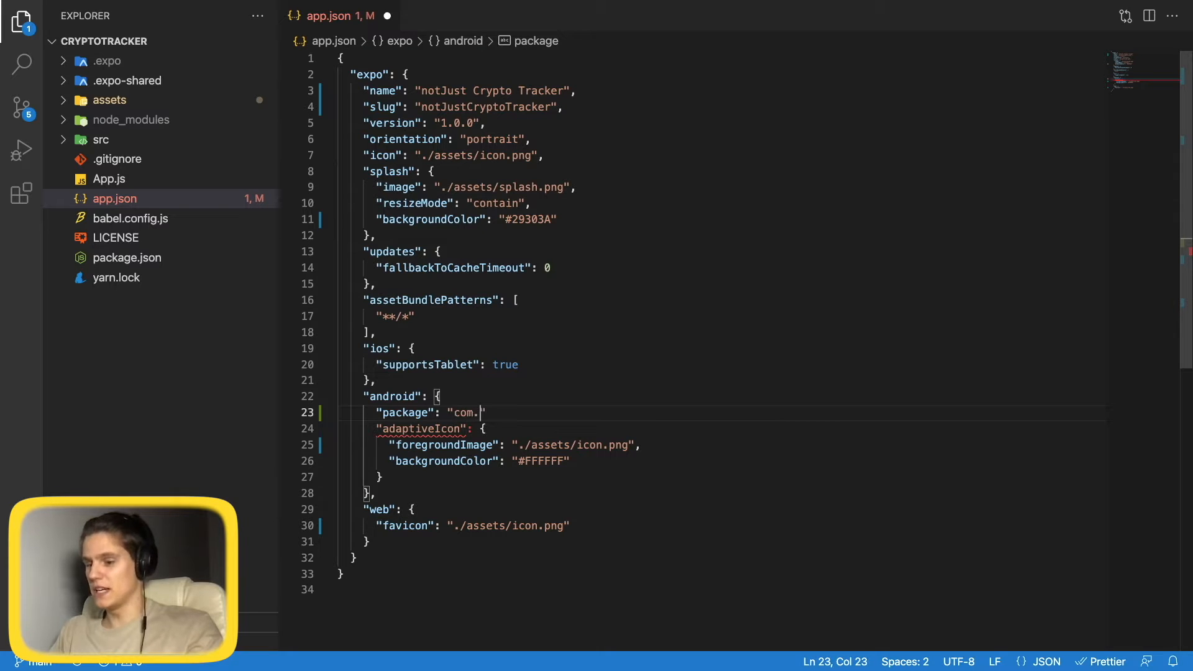
{"action": "type", "text": ".crypto"}
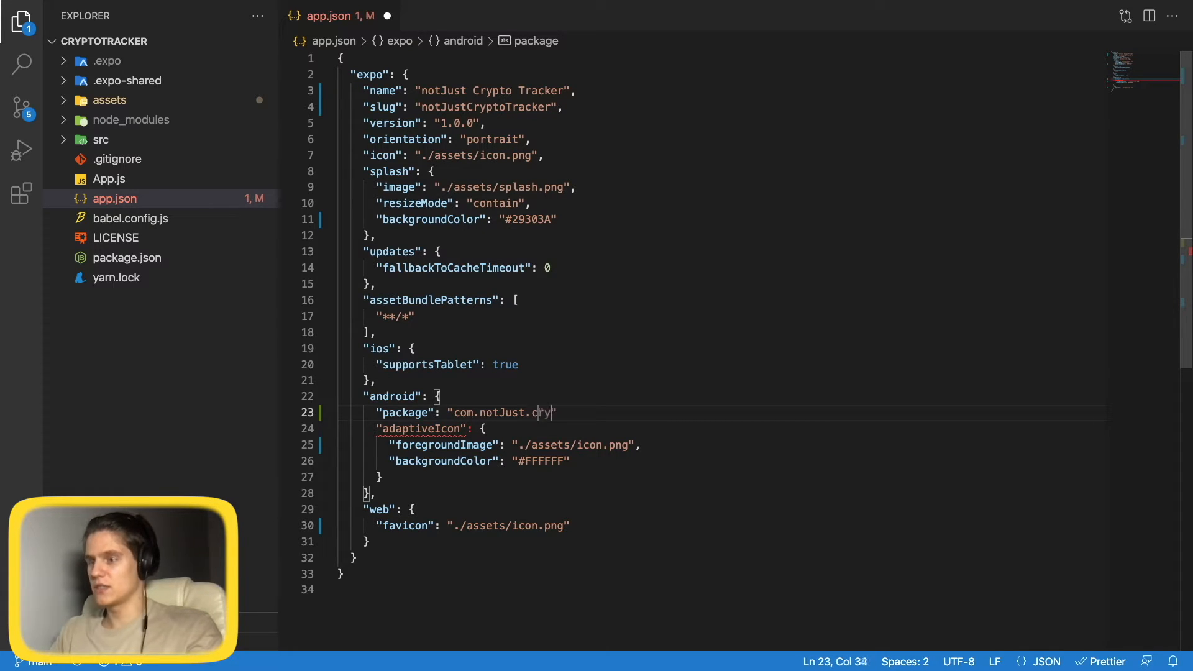
{"action": "type", "text": "priceTracker"}
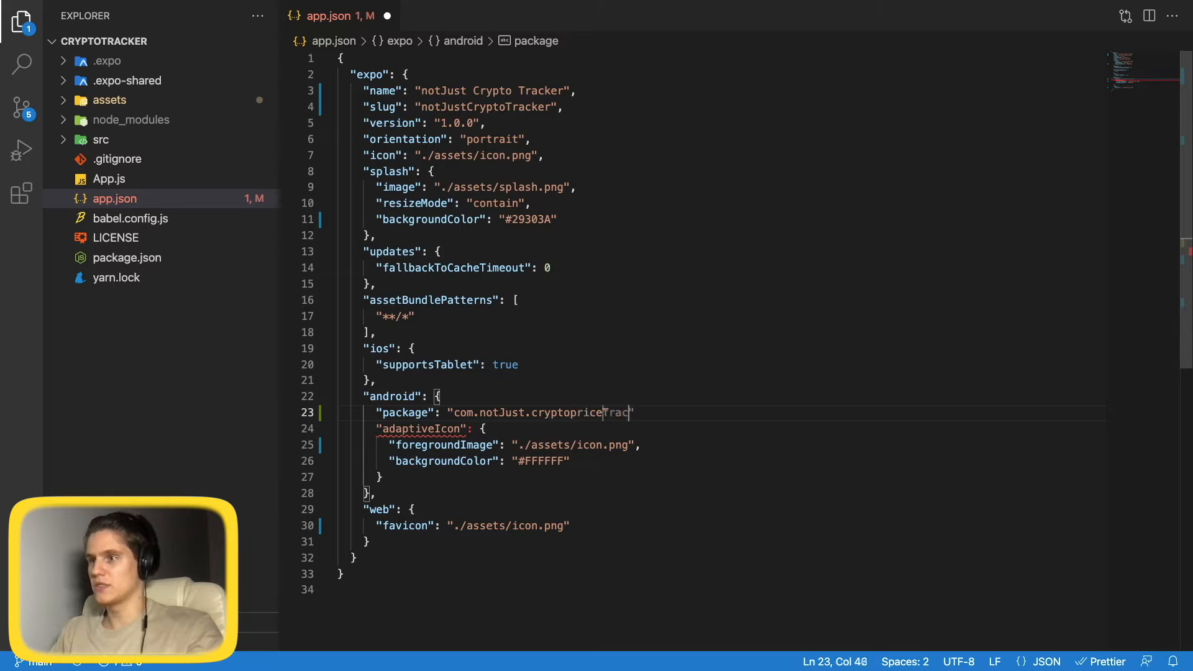
{"action": "key", "text": "Left"}
{"action": "key", "text": "Left"}
{"action": "key", "text": "Left"}
{"action": "key", "text": "Left"}
{"action": "key", "text": "Left"}
{"action": "key", "text": "Left"}
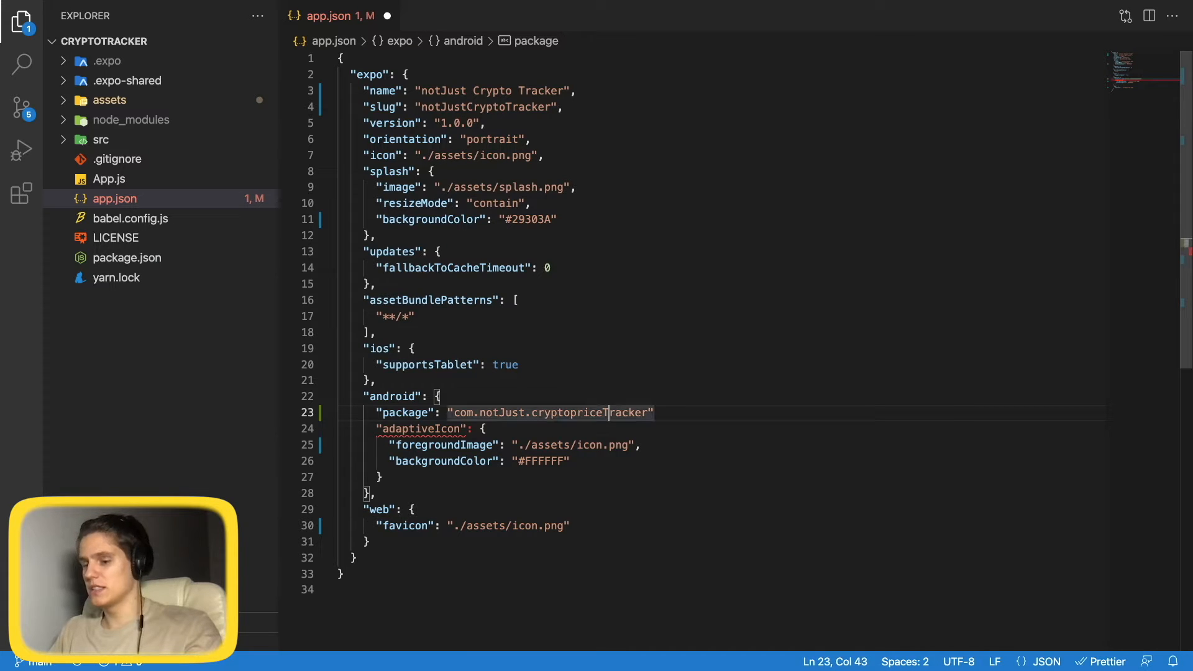
{"action": "key", "text": "BackSpace"}
{"action": "type", "text": "t"}
{"action": "key", "text": "Left"}
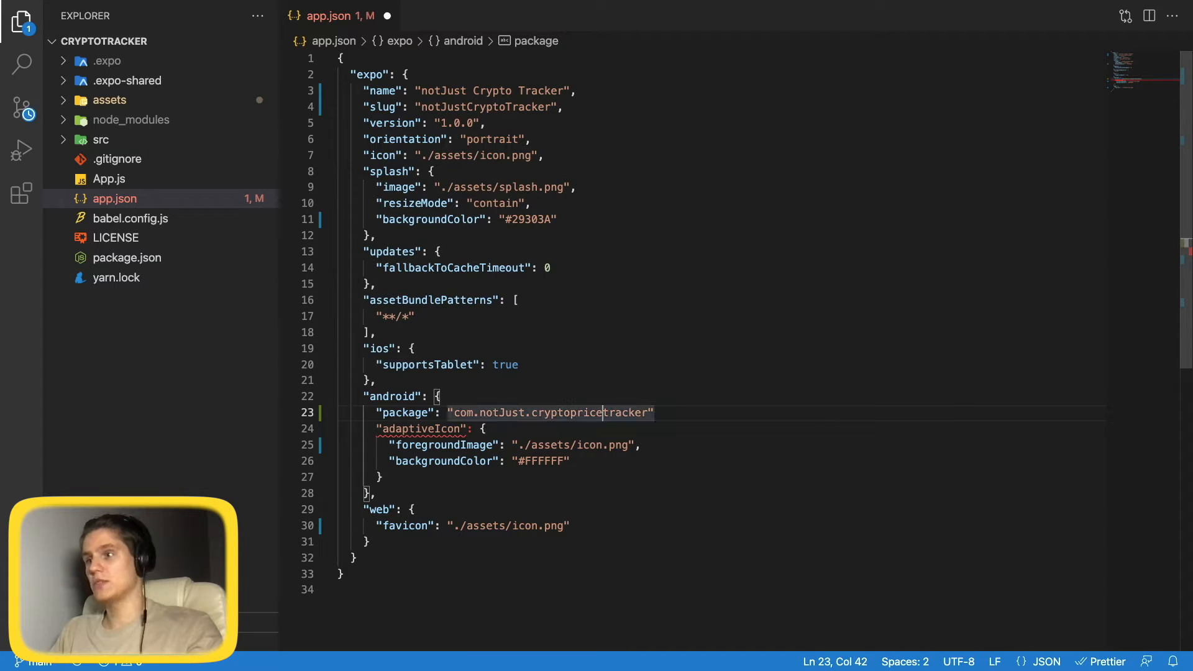
{"action": "key", "text": "BackSpace"}
{"action": "key", "text": "BackSpace"}
{"action": "key", "text": "BackSpace"}
{"action": "key", "text": "BackSpace"}
{"action": "key", "text": "BackSpace"}
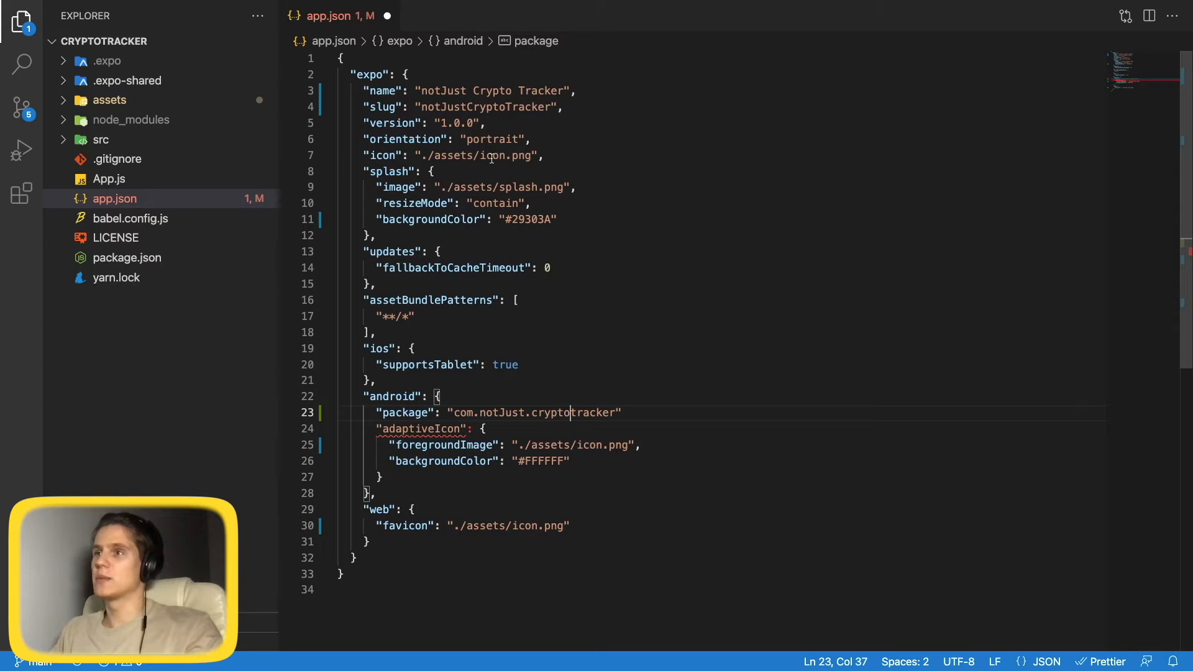
Add "versionCode": 1 below the package line and save app.json.
{"action": "left_click", "coordinate": [651, 414]}
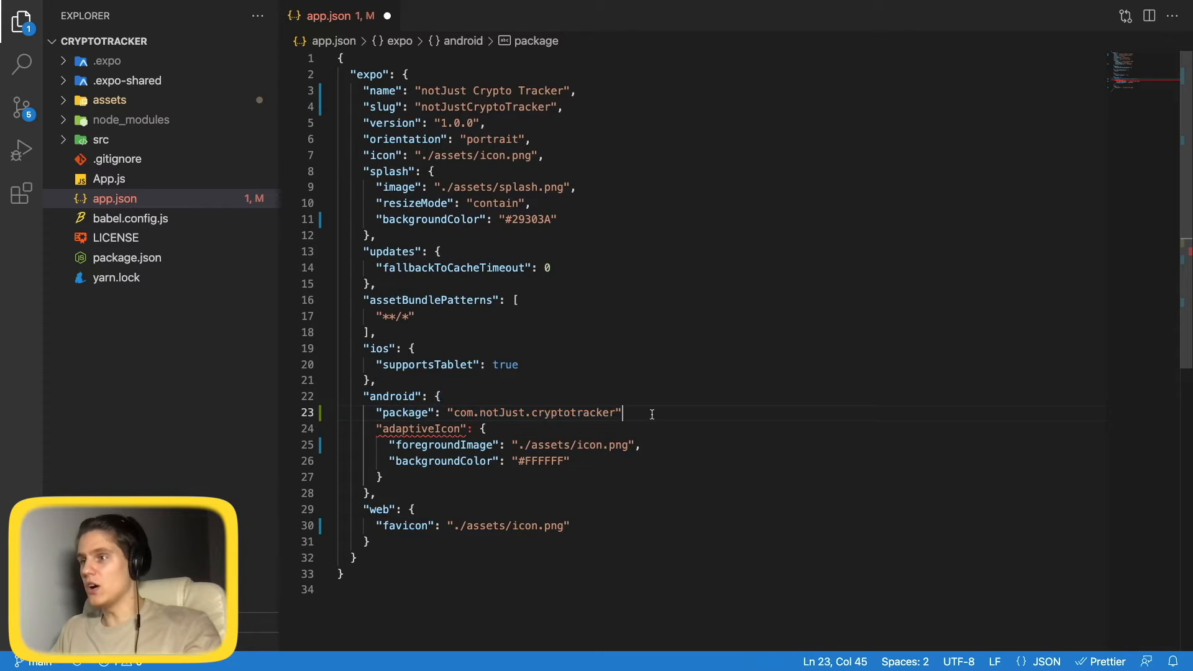
{"action": "type", "text": ","}
{"action": "key", "text": "Return"}
{"action": "type", "text": "\""}
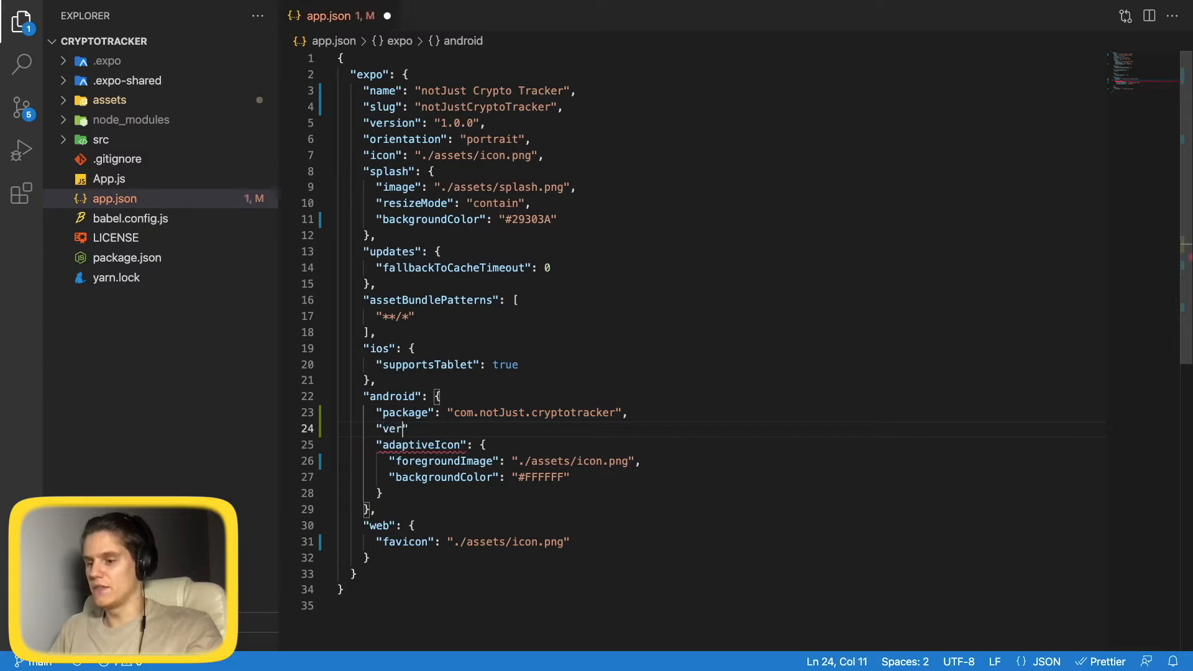
{"action": "type", "text": "versionCode\":"}
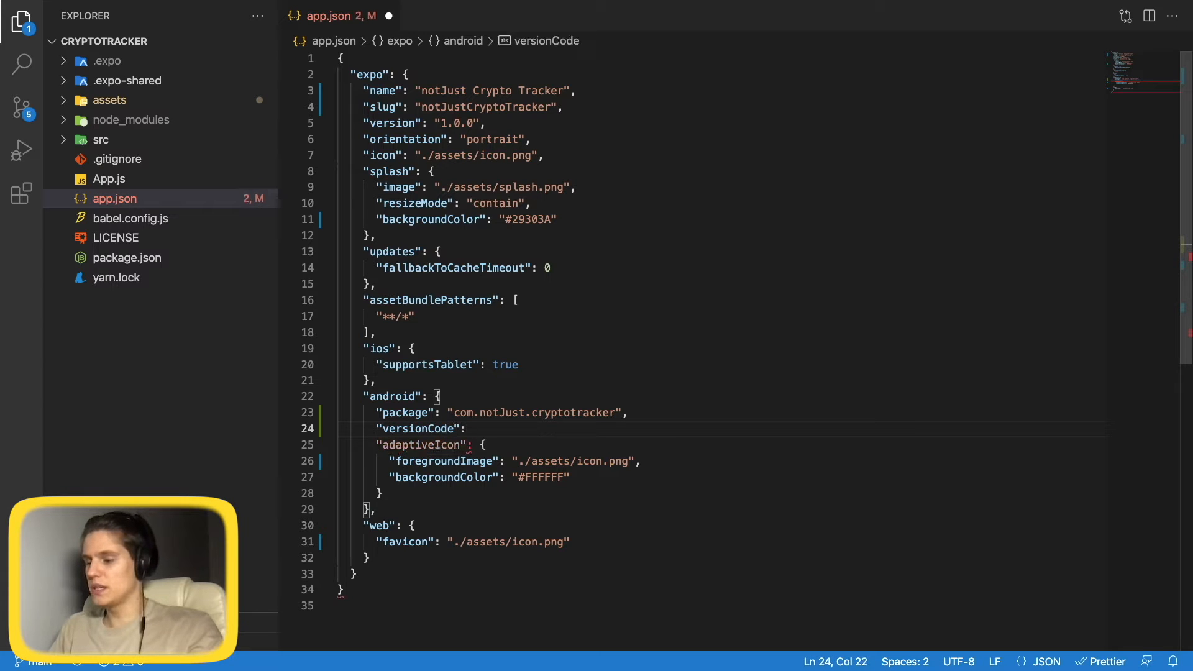
{"action": "type", "text": " 1,"}
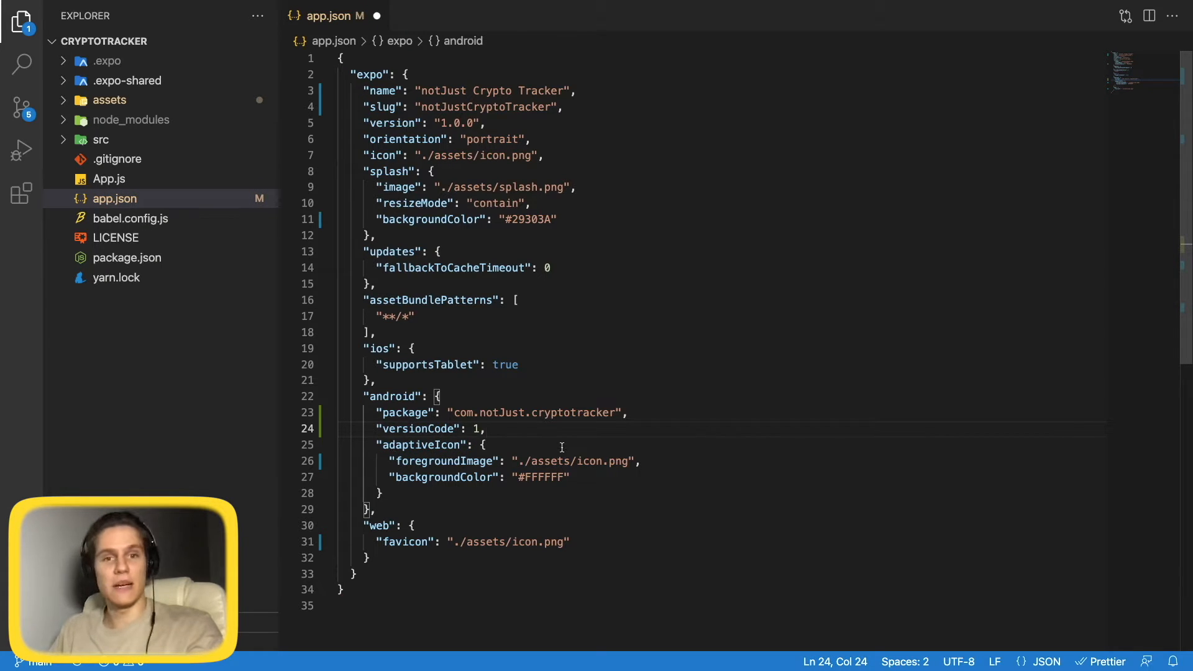
{"action": "key", "text": "Left"}
{"action": "key", "text": "Right"}
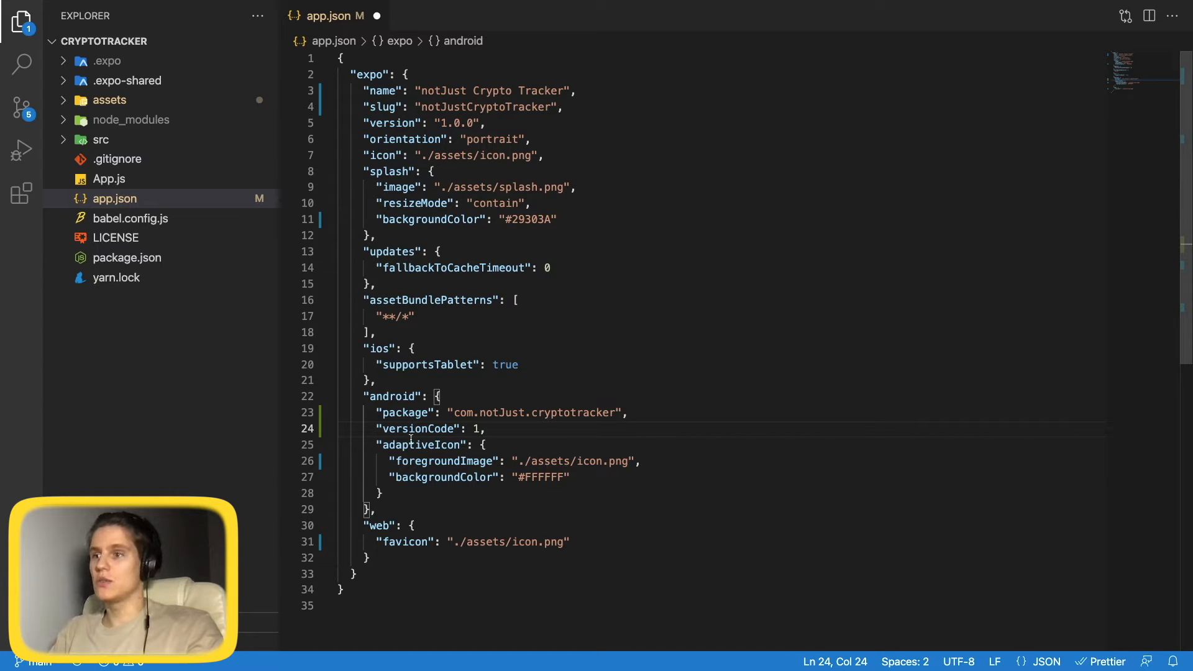
{"action": "left_click_drag", "start_coordinate": [376, 429], "coordinate": [572, 427]}
{"action": "left_click", "coordinate": [573, 427]}
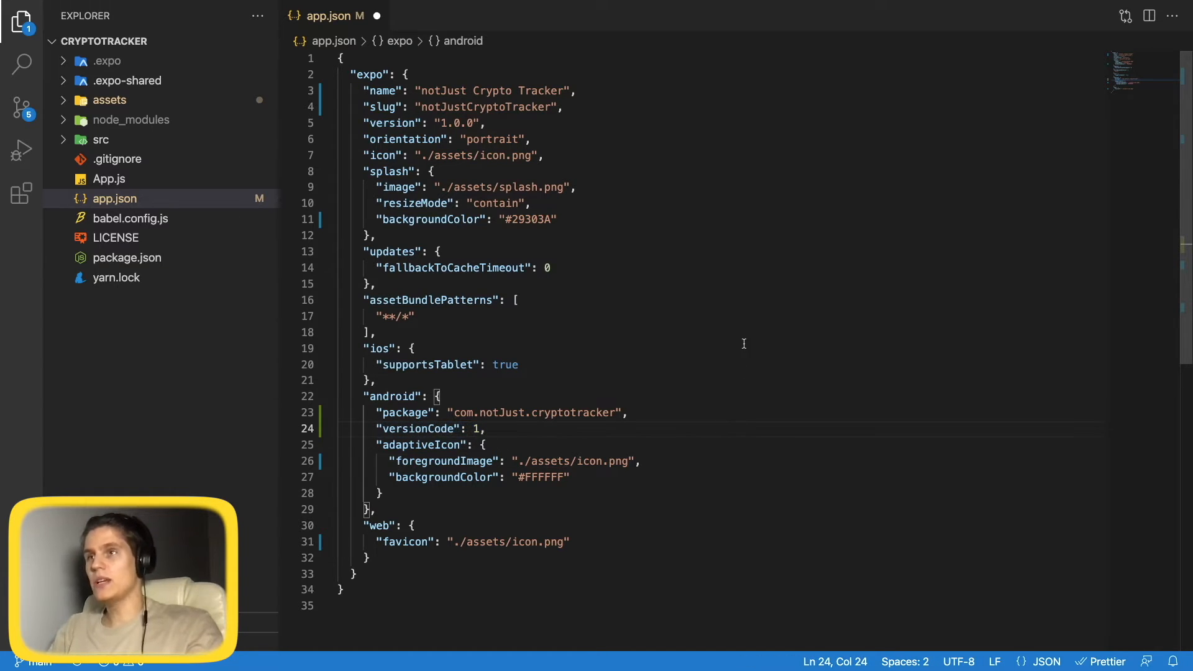
{"action": "key", "text": "super+s"}
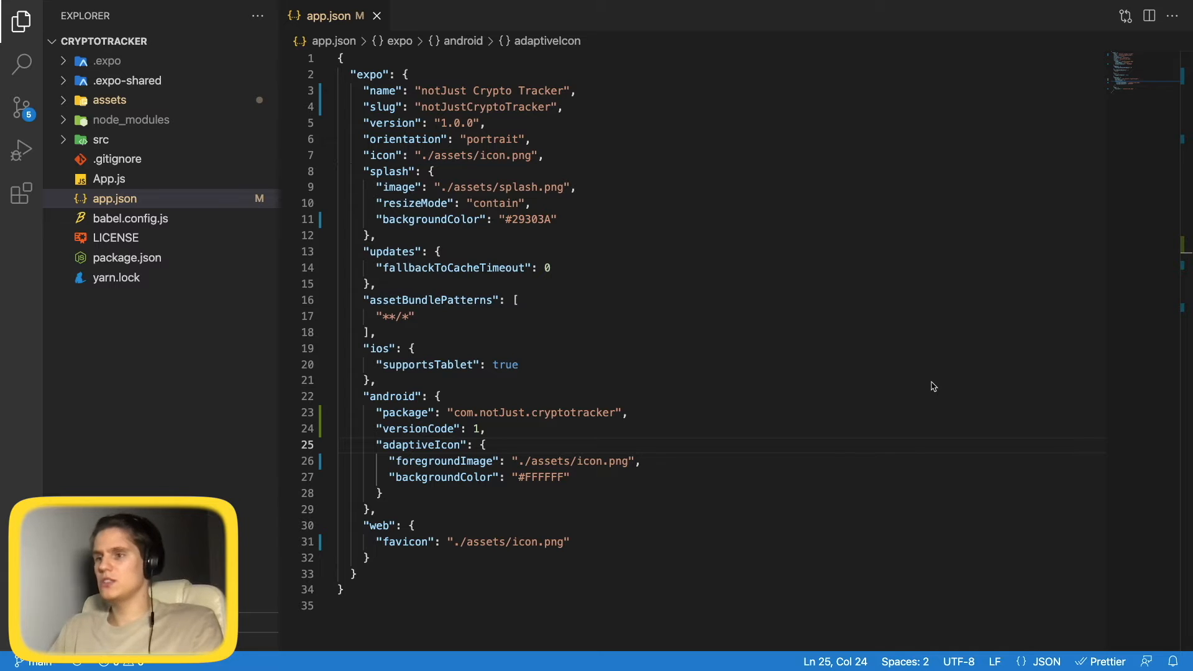
Run npm install -g eas-cli in the VS Code integrated terminal.
{"action": "left_click", "coordinate": [893, 398]}
{"action": "key", "text": "ctrl+grave"}
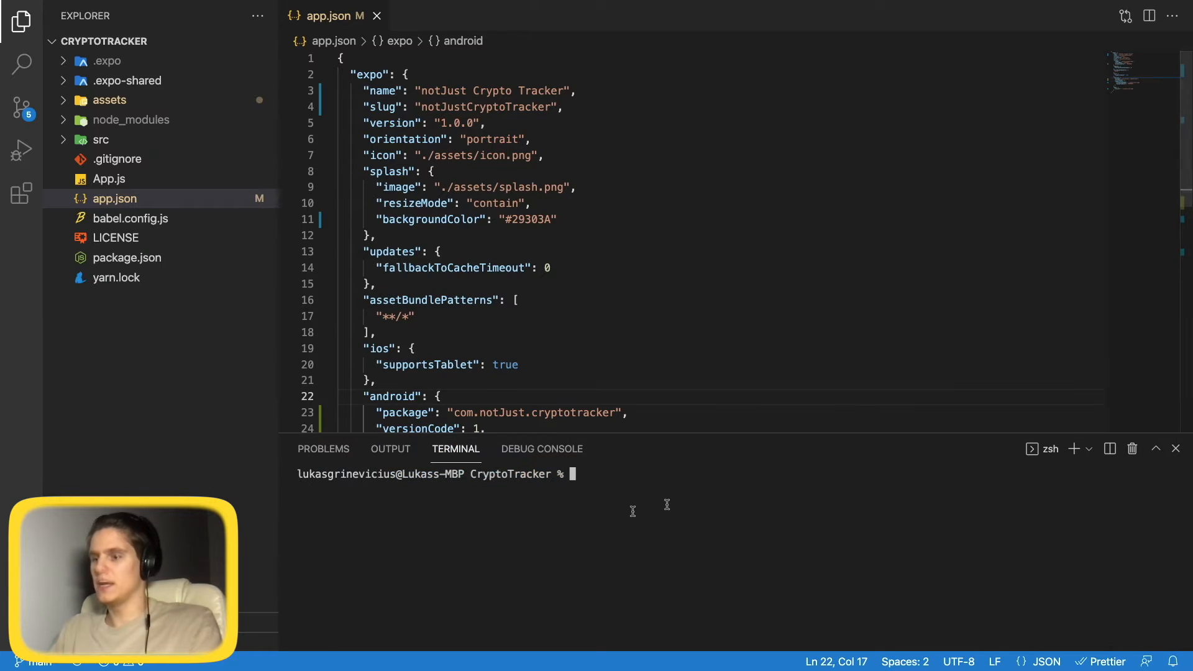
{"action": "type", "text": "npm "}
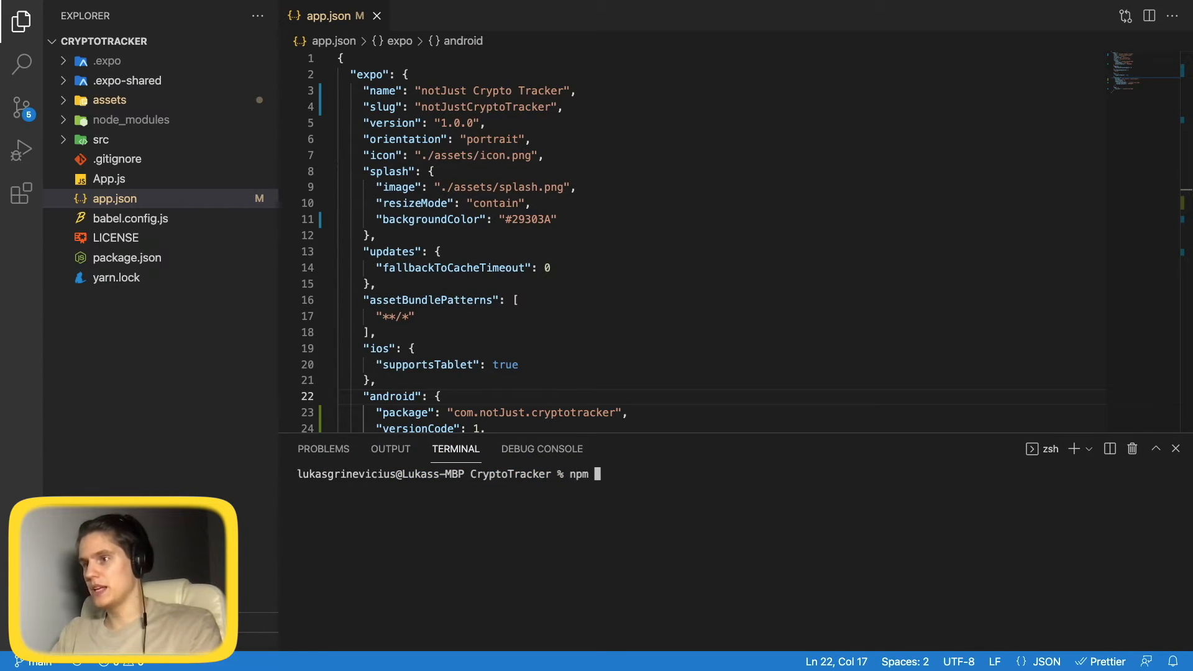
{"action": "type", "text": "install -g "}
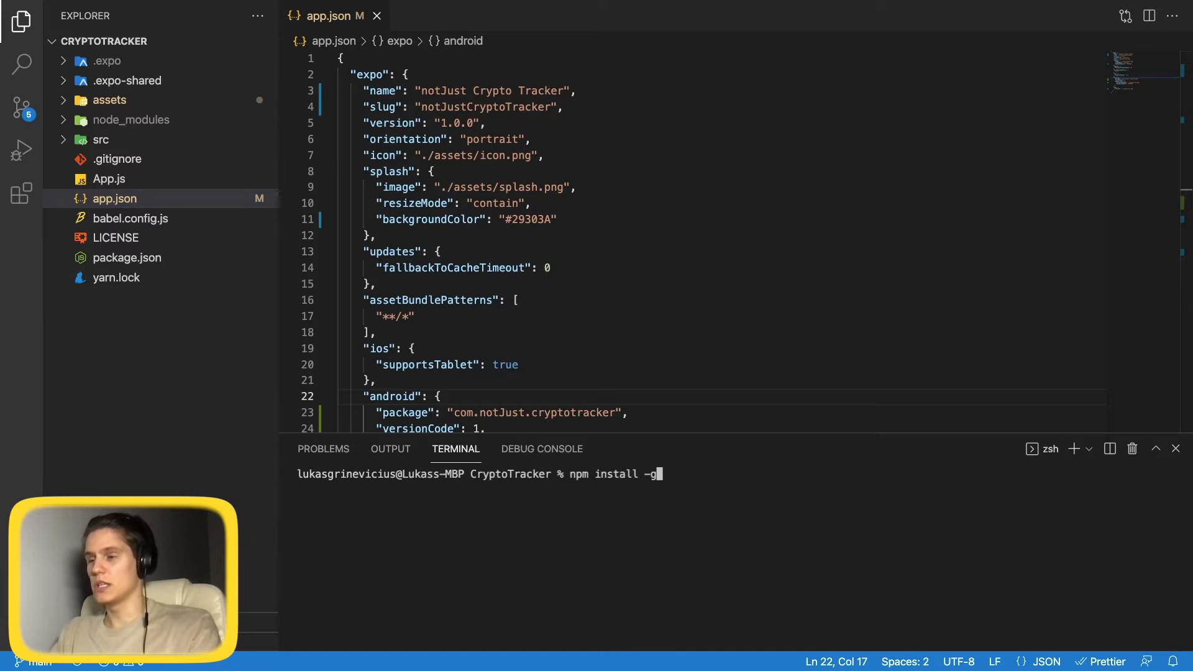
{"action": "type", "text": "eas-c"}
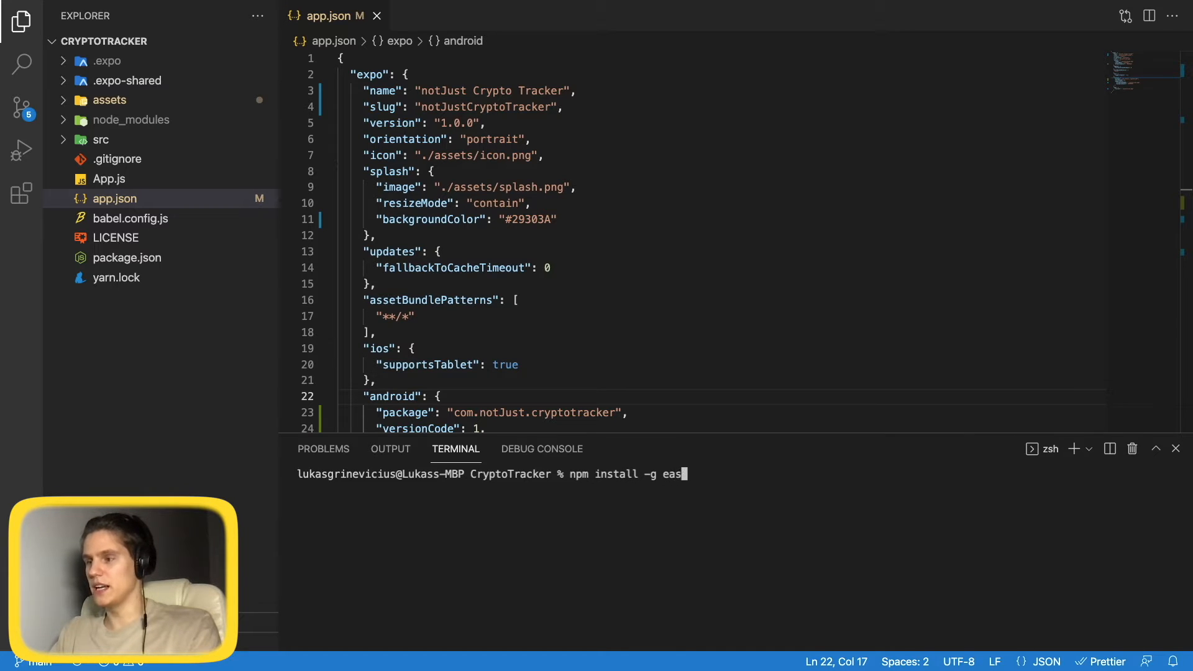
{"action": "type", "text": "li"}
{"action": "key", "text": "Return"}
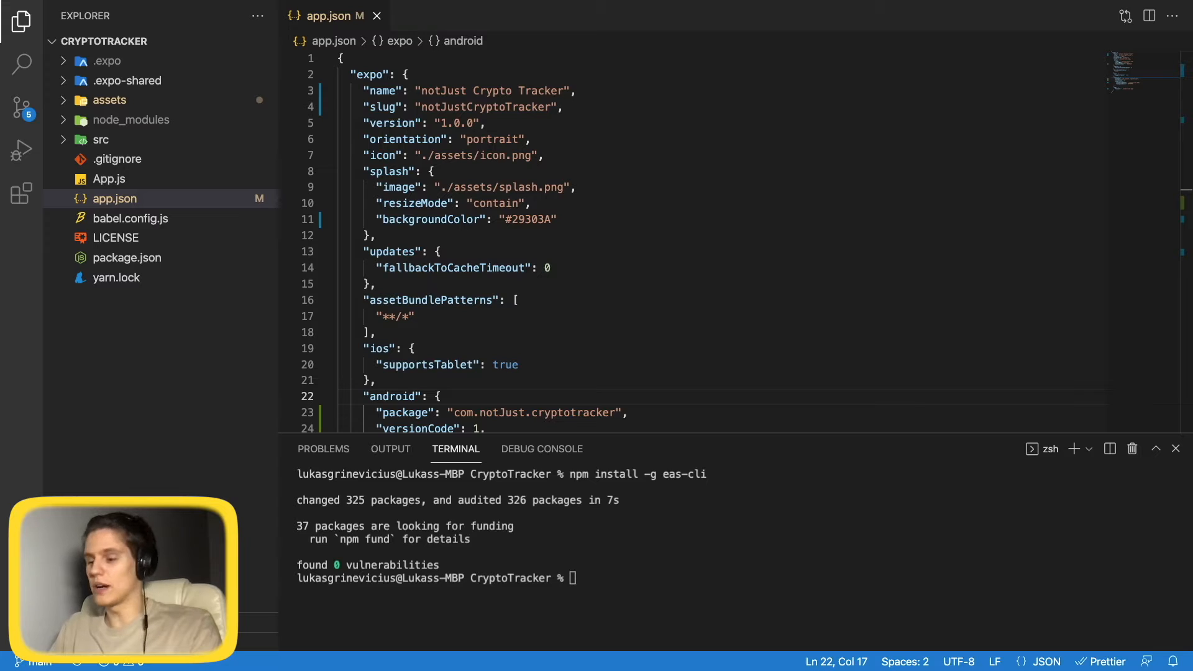
{"action": "left_click", "coordinate": [627, 582]}
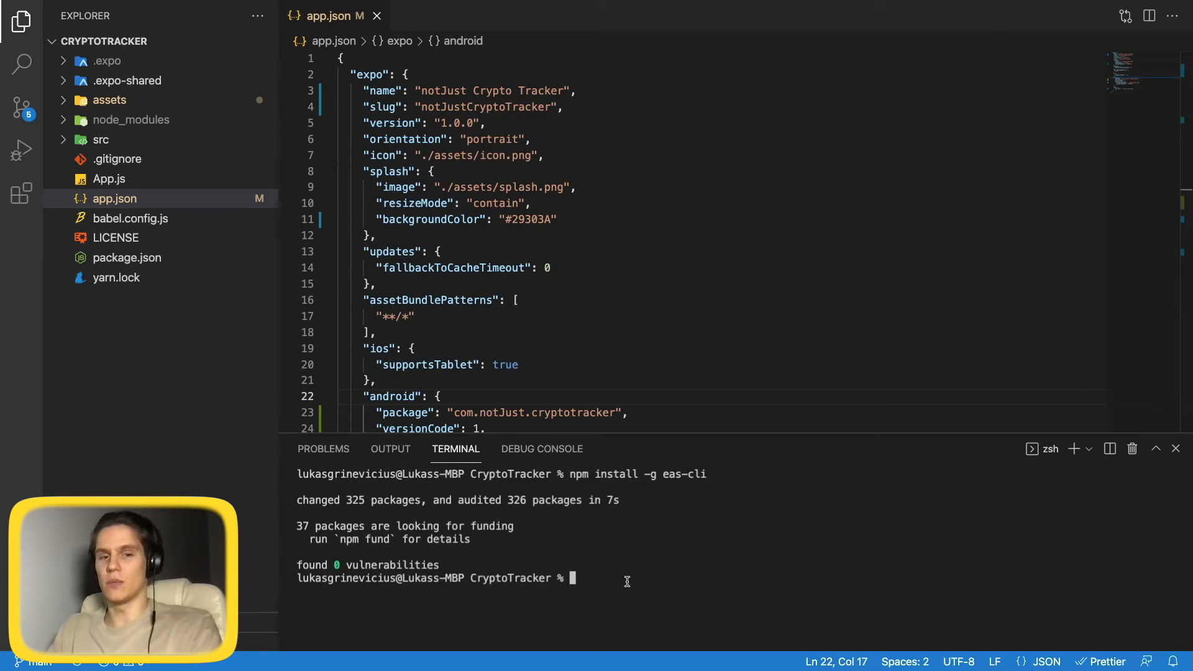
Run eas login with the account password, then verify the signed-in account with eas whoami.
{"action": "type", "text": "eas logi"}
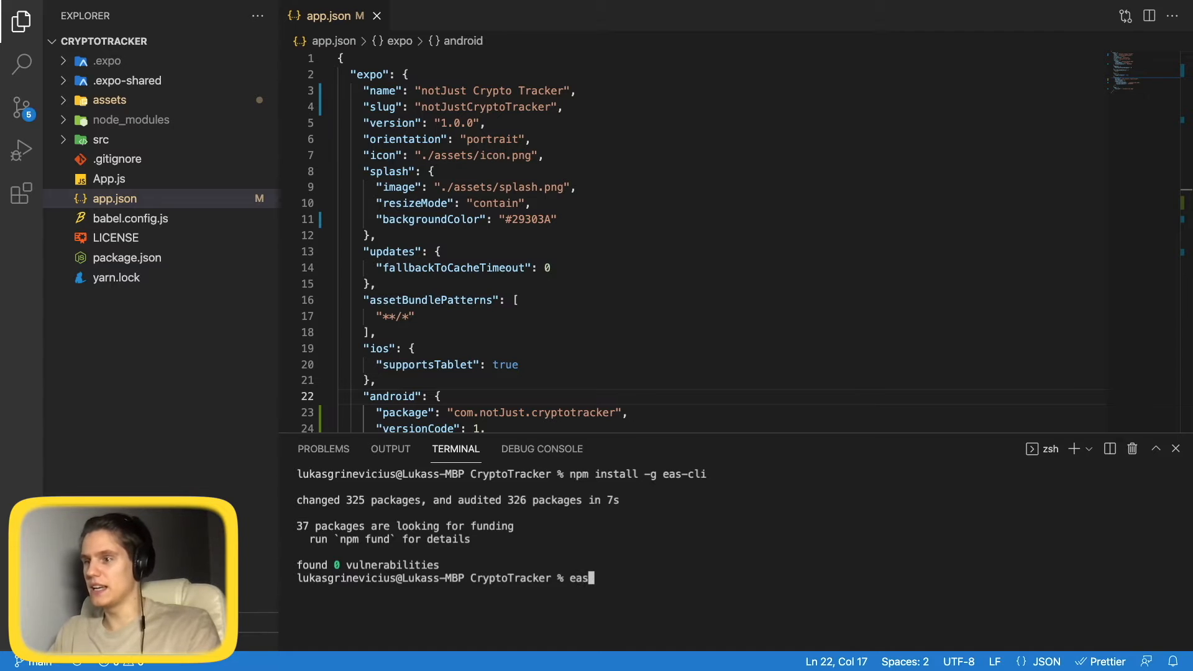
{"action": "type", "text": "n"}
{"action": "key", "text": "Return"}
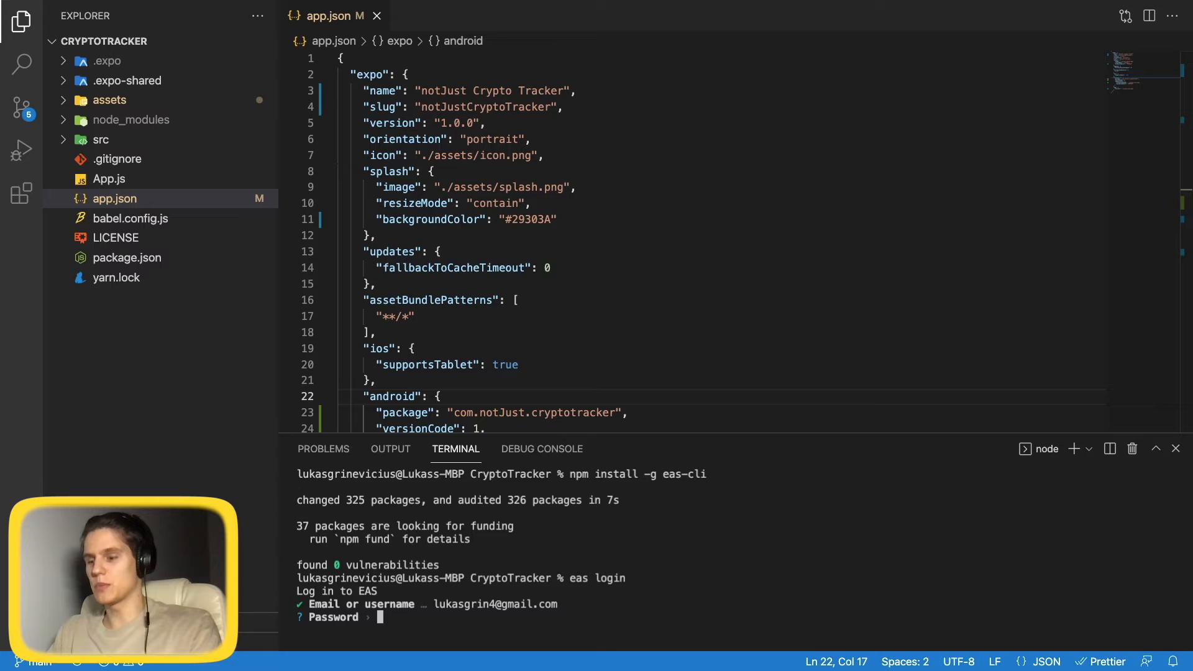
{"action": "type", "text": "***************"}
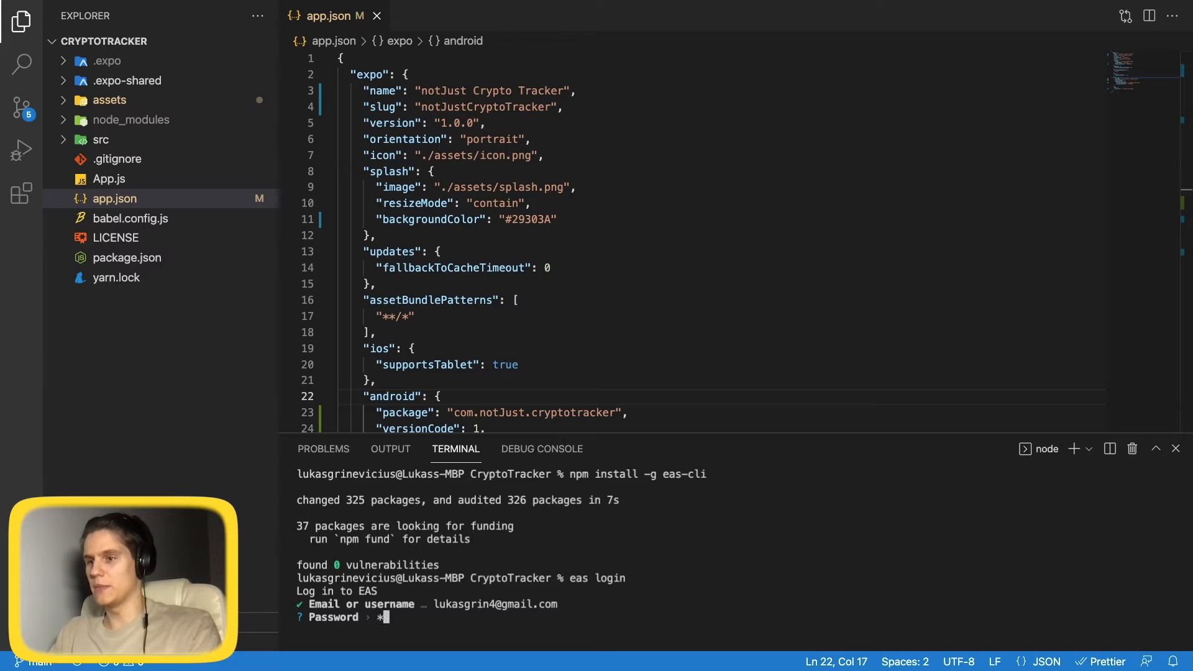
{"action": "key", "text": "Return"}
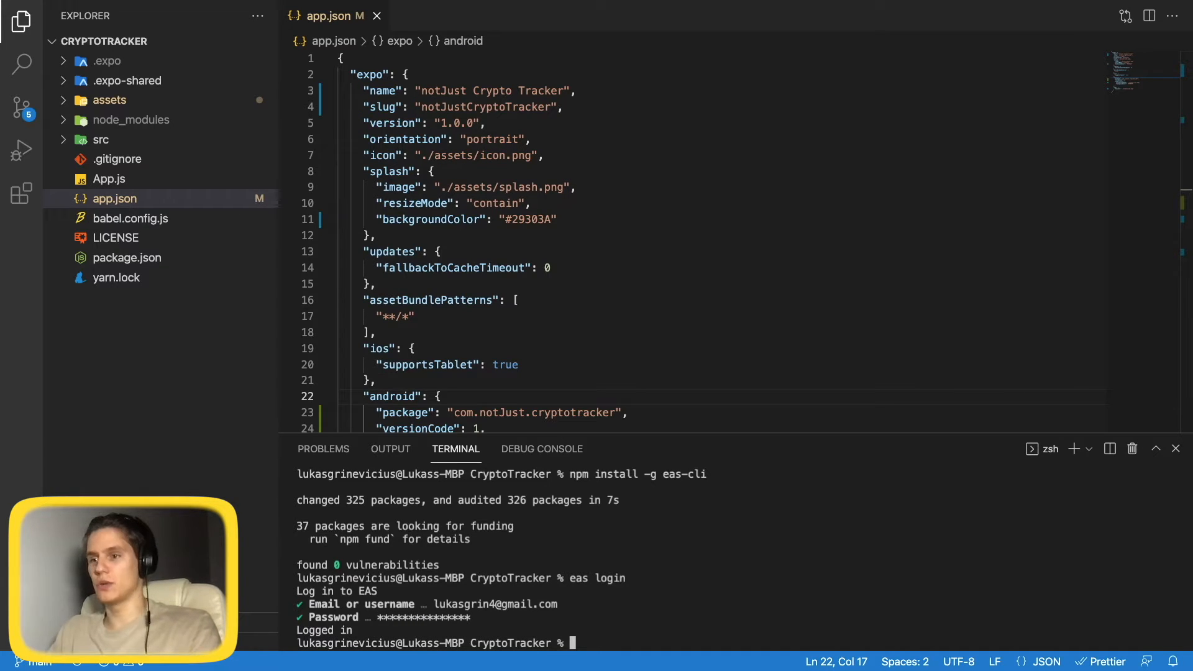
{"action": "type", "text": "eas"}
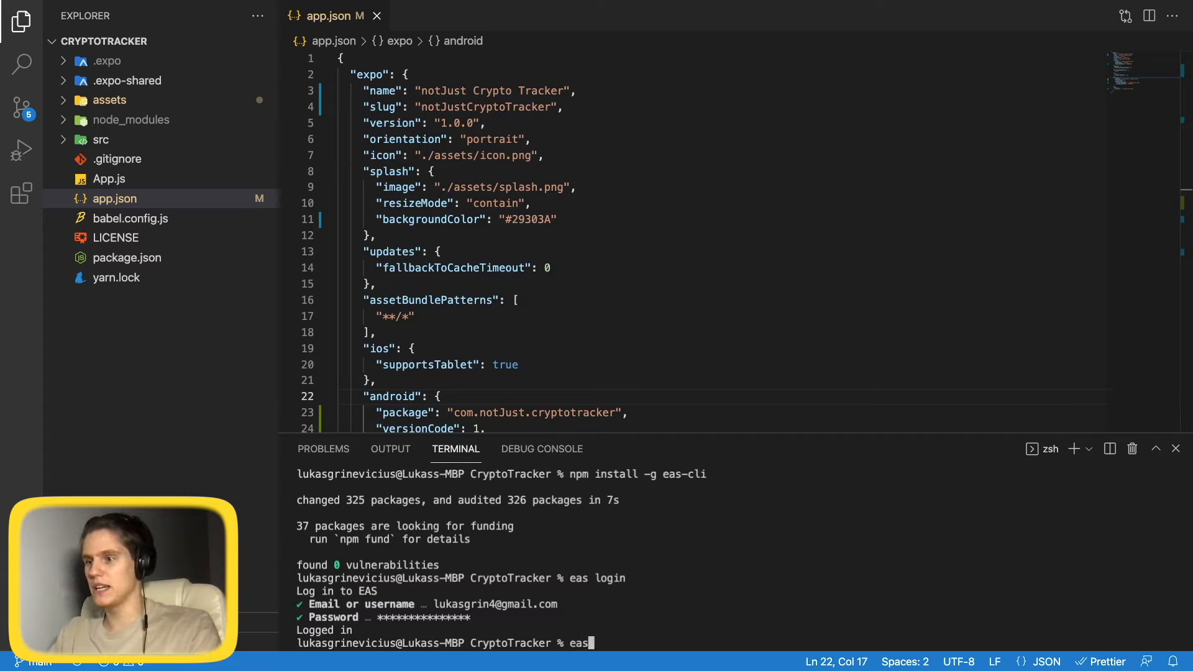
{"action": "type", "text": " whoami"}
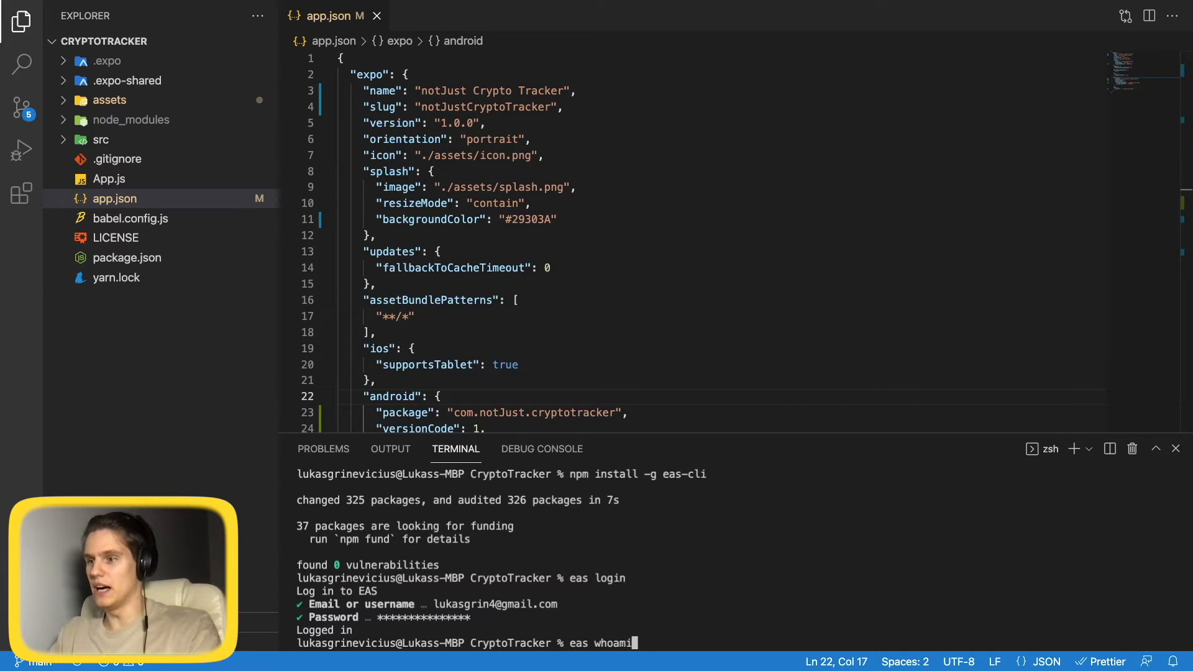
{"action": "key", "text": "Return"}
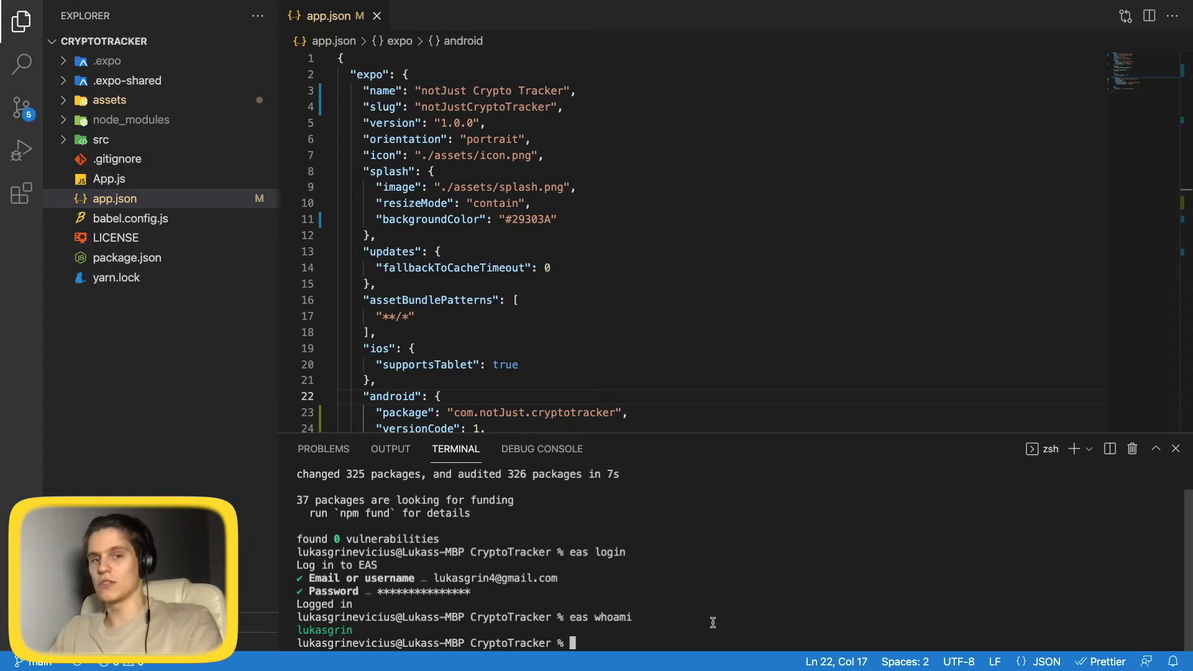
{"action": "type", "text": "eas "}
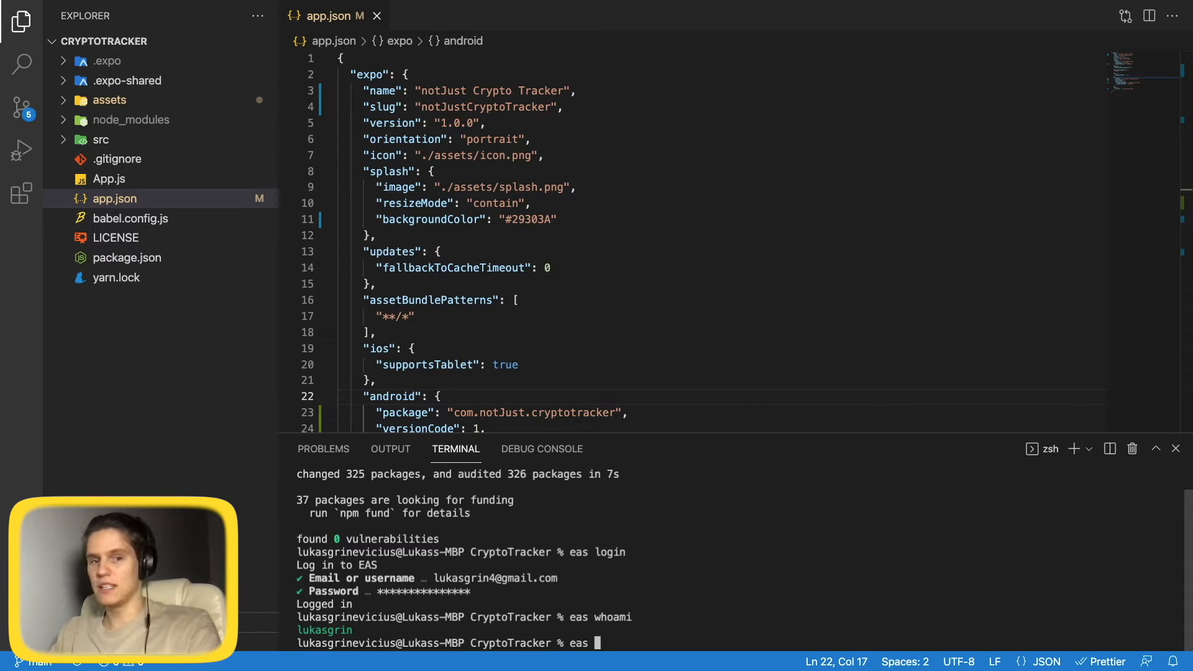
{"action": "type", "text": "build:"}
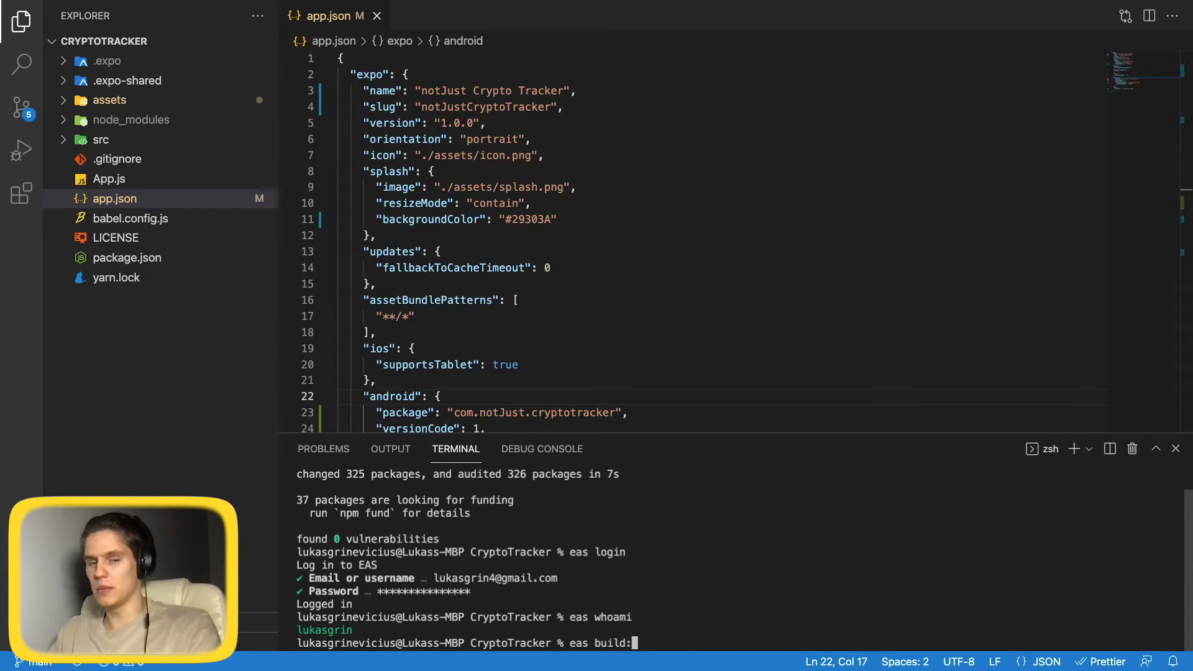
{"action": "type", "text": "configure"}
Run eas build:configure for the Android platform and open the generated eas.json.
{"action": "key", "text": "Return"}
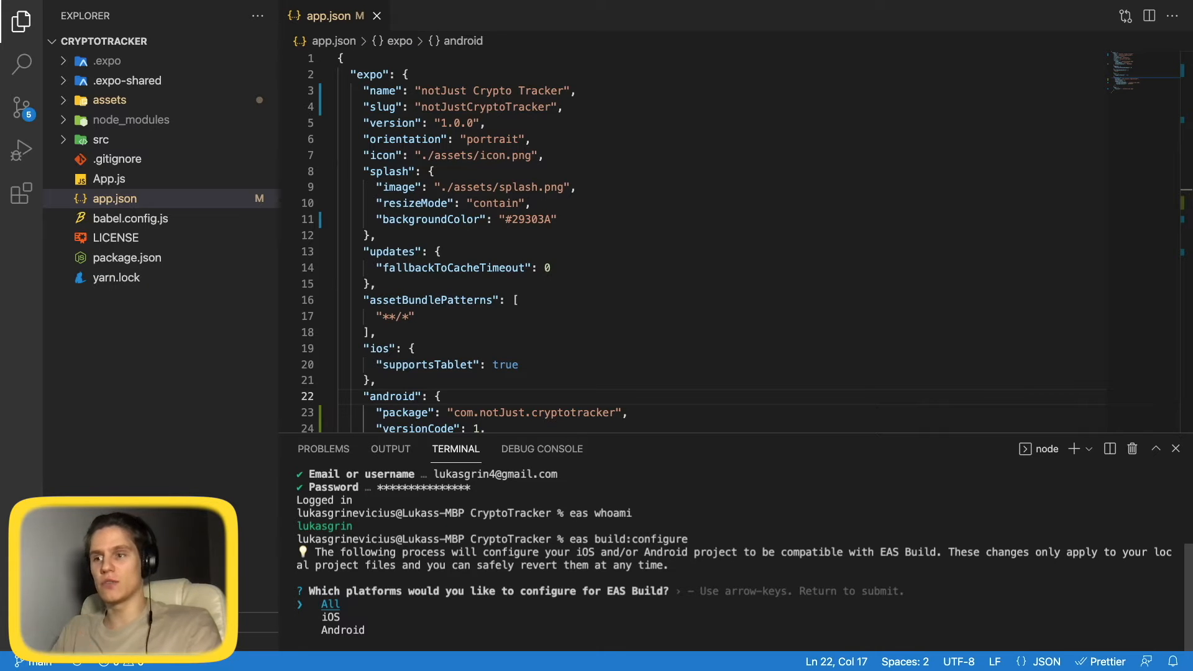
{"action": "key", "text": "Down"}
{"action": "key", "text": "Down"}
{"action": "key", "text": "Return"}
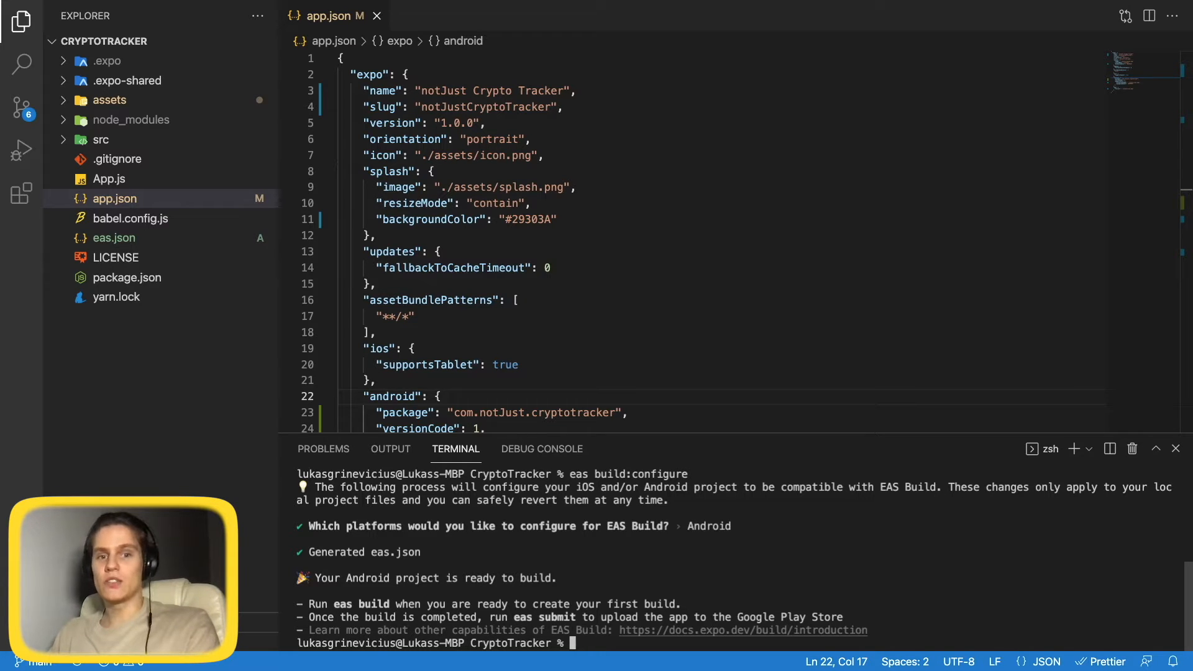
{"action": "left_click", "coordinate": [127, 238]}
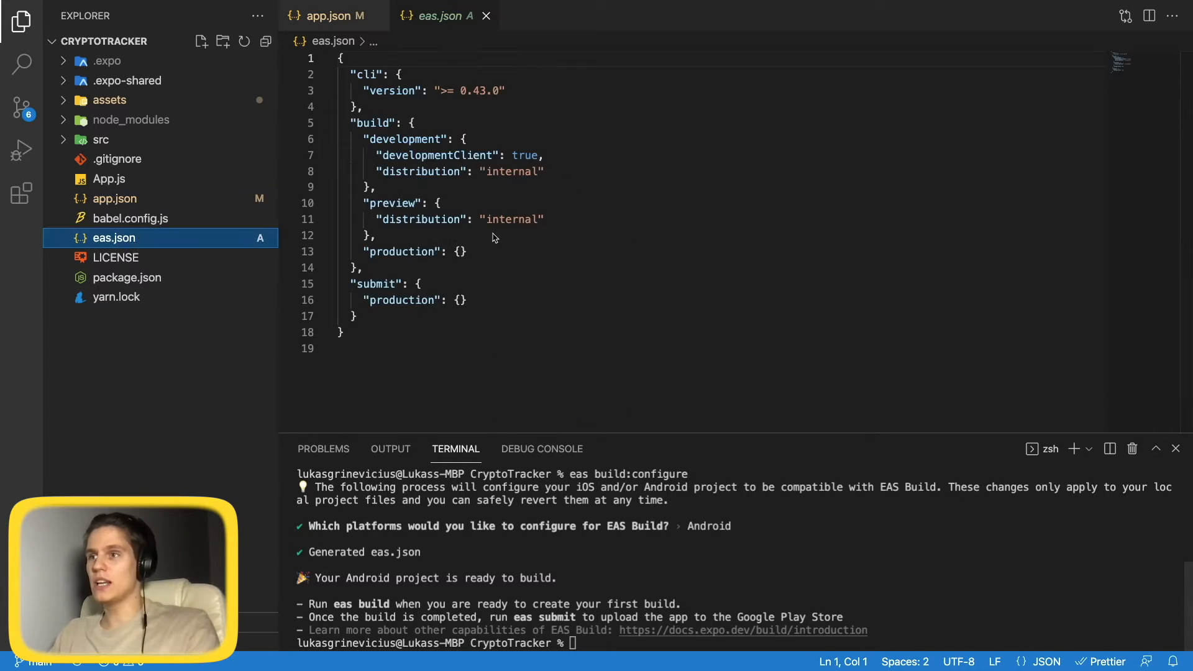
Run eas build --platform android, generating a new keystore, and open the build details link.
{"action": "left_click_drag", "start_coordinate": [346, 333], "coordinate": [350, 123]}
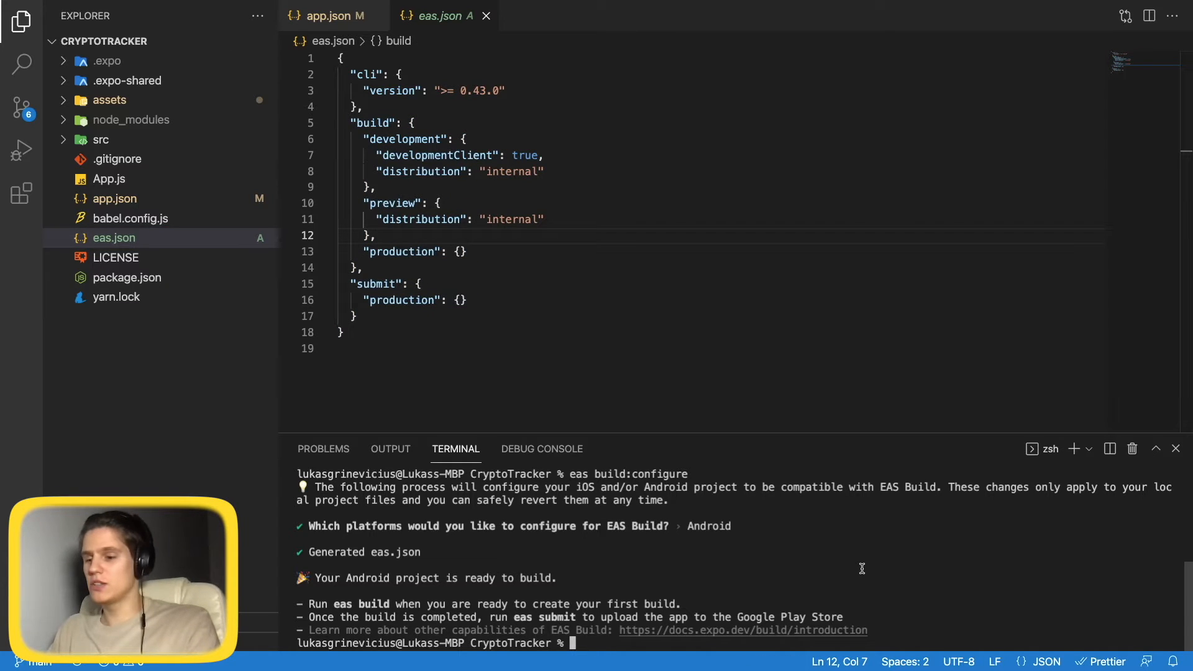
{"action": "type", "text": "eas"}
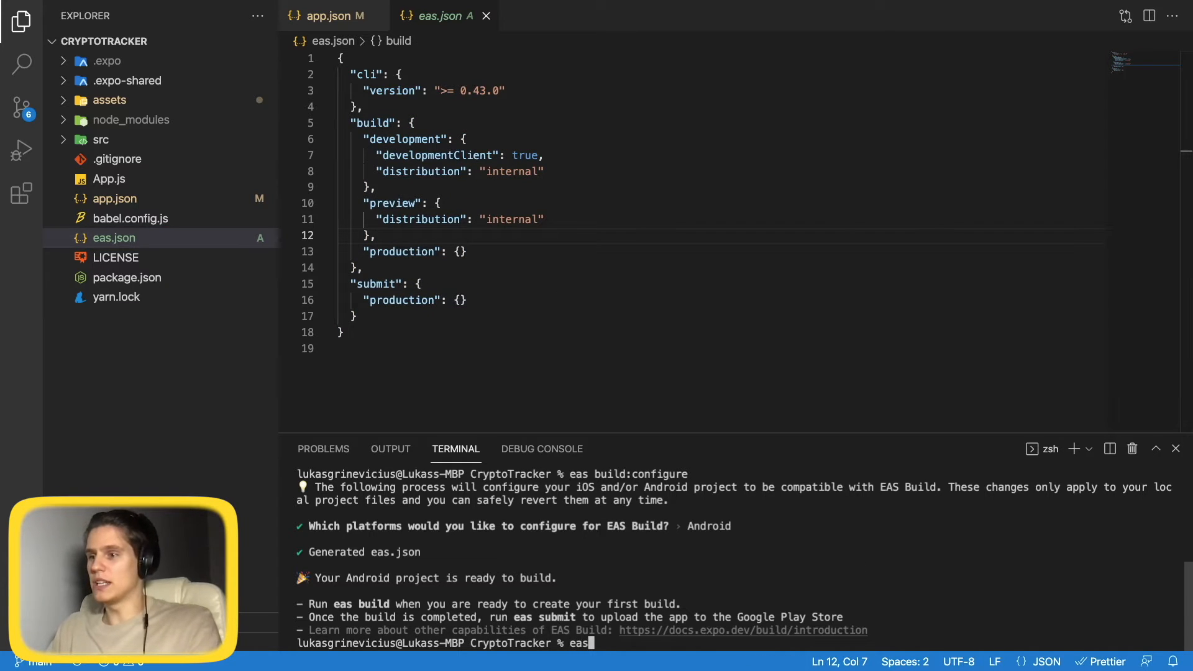
{"action": "type", "text": " build --platform"}
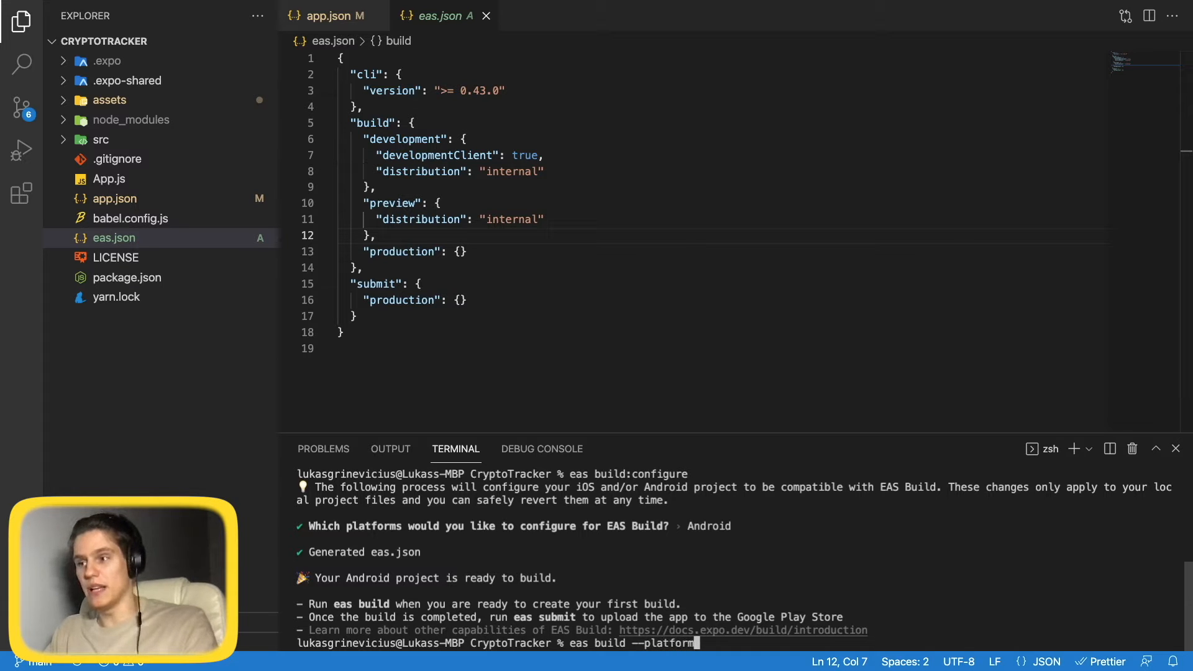
{"action": "type", "text": " android"}
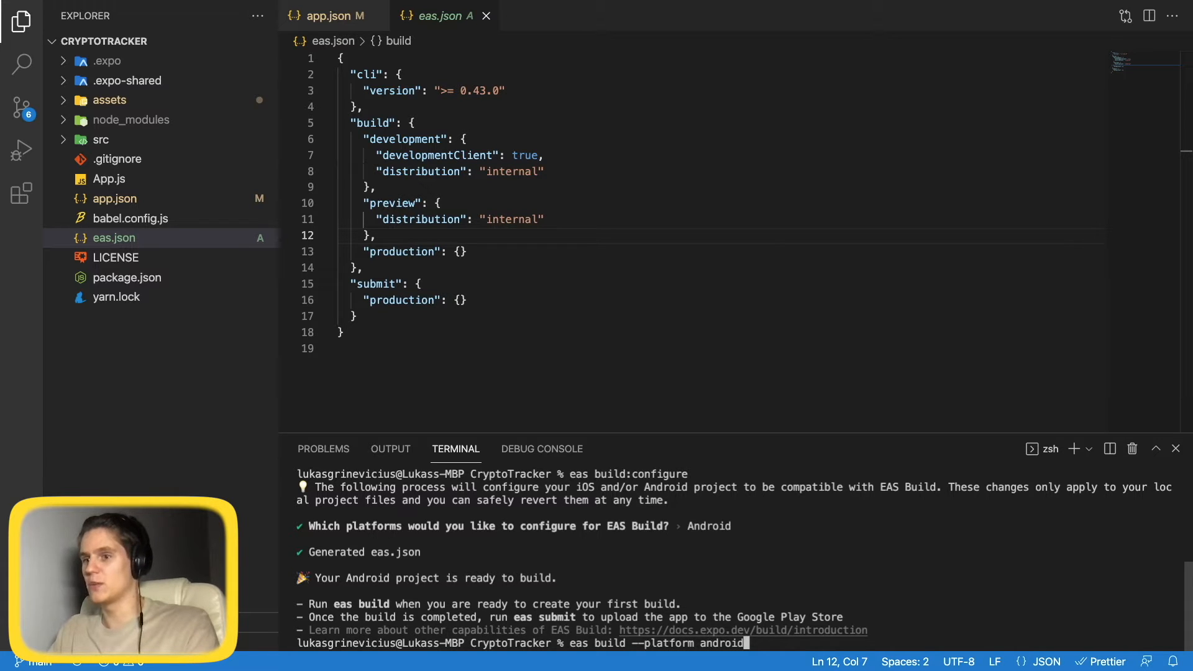
{"action": "key", "text": "Return"}
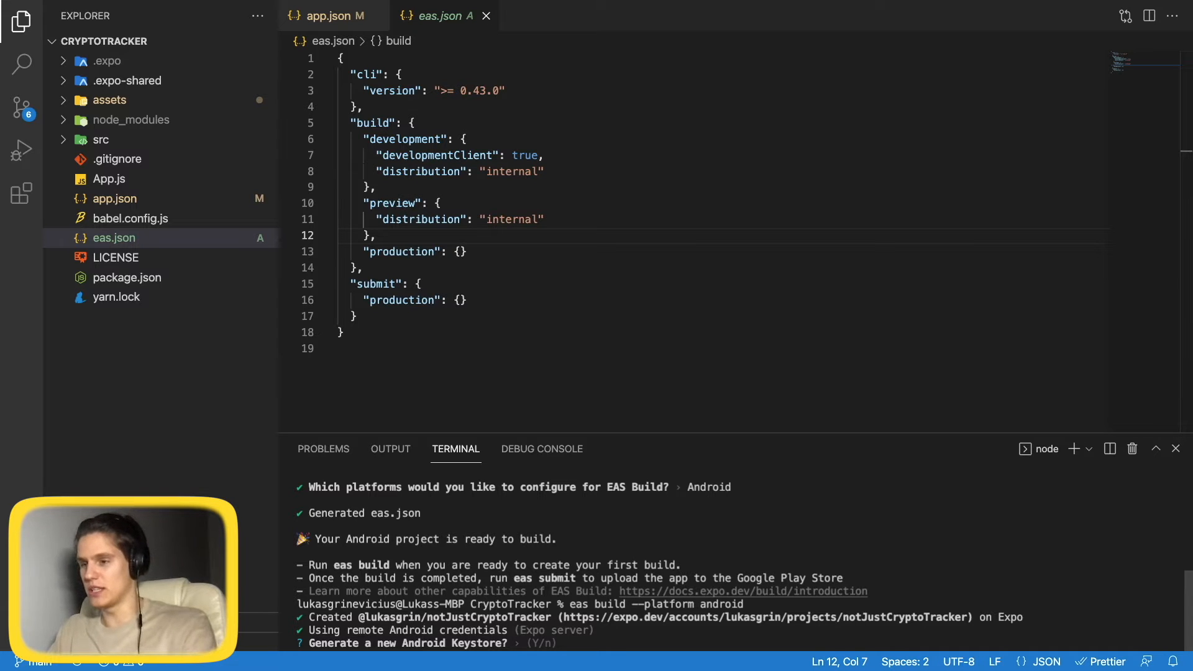
{"action": "key", "text": "Return"}
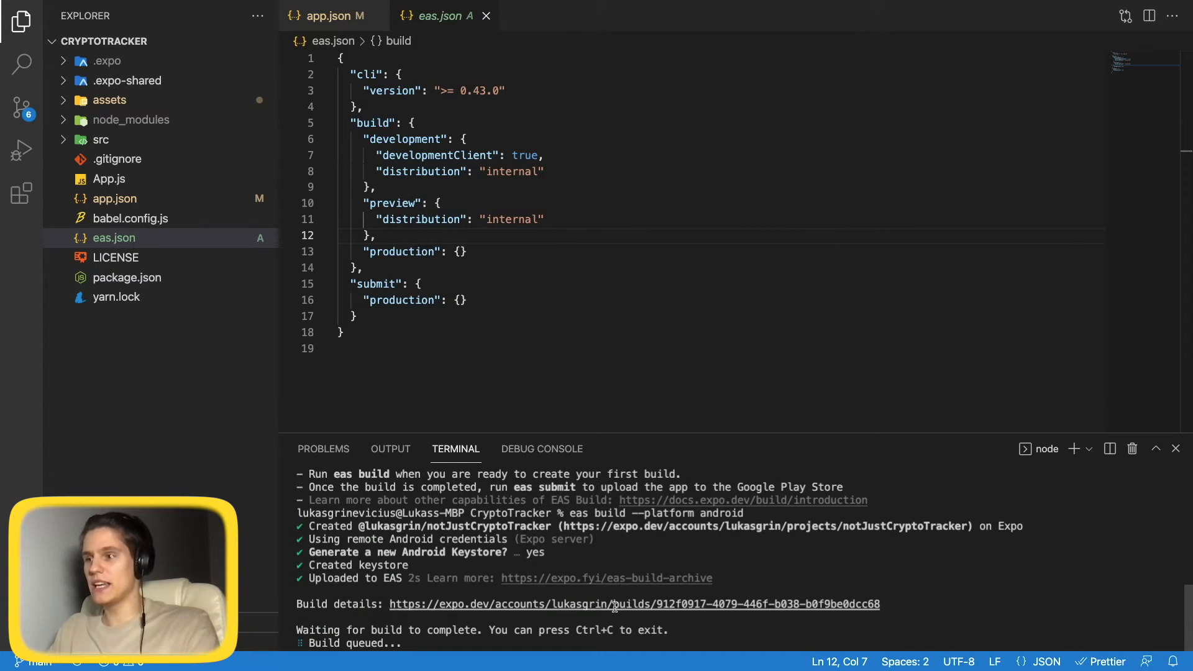
{"action": "left_click", "coordinate": [578, 604], "text": "super"}
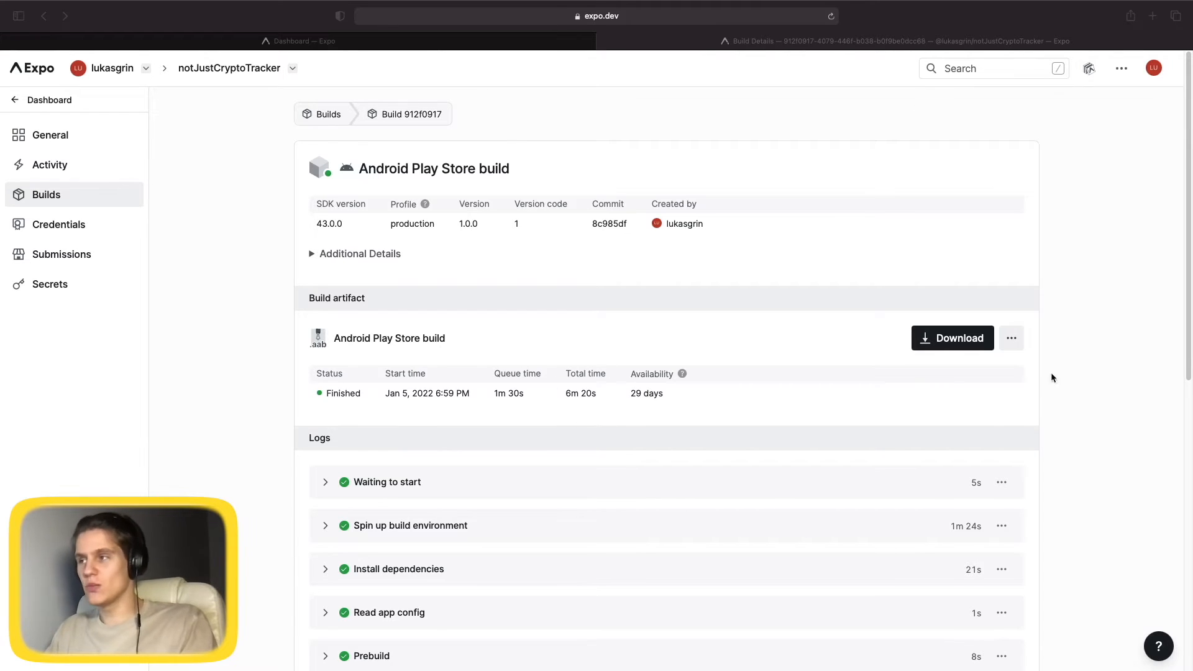
Download the 37.4 MB Android Play Store .aab build and confirm it in the downloads list.
{"action": "left_click", "coordinate": [950, 342]}
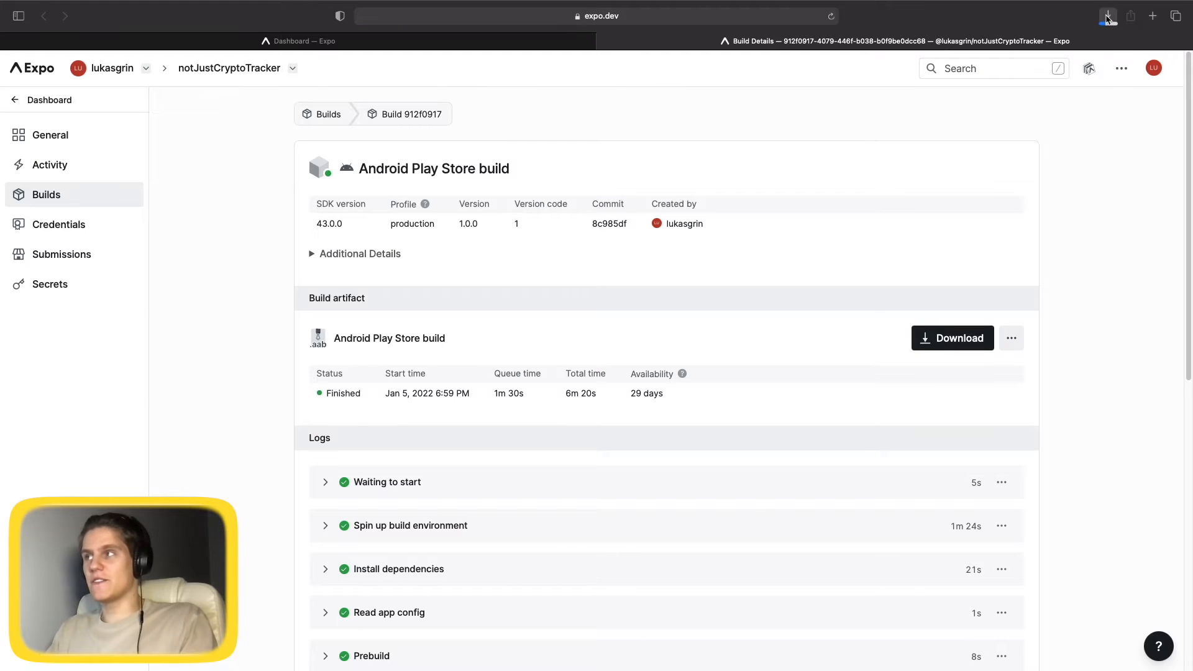
{"action": "left_click", "coordinate": [1107, 17]}
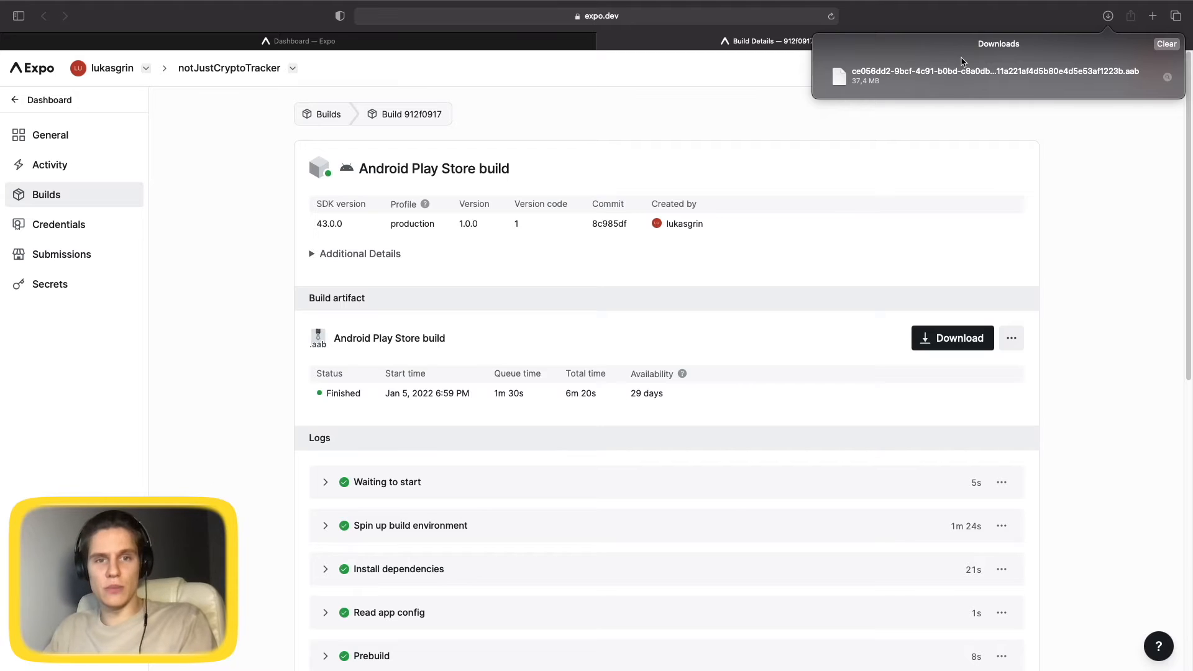
{"action": "left_click", "coordinate": [1075, 154]}
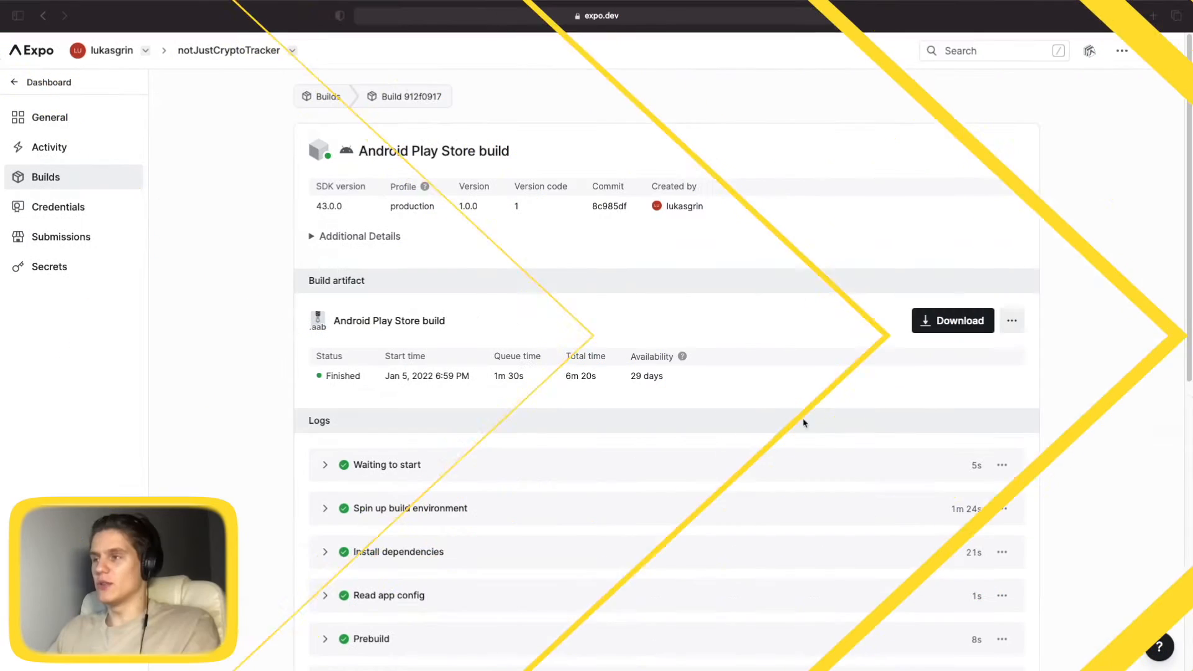
Search google play console, enter the console as the developer account, and close the Expo tab.
{"action": "key", "text": "super+t"}
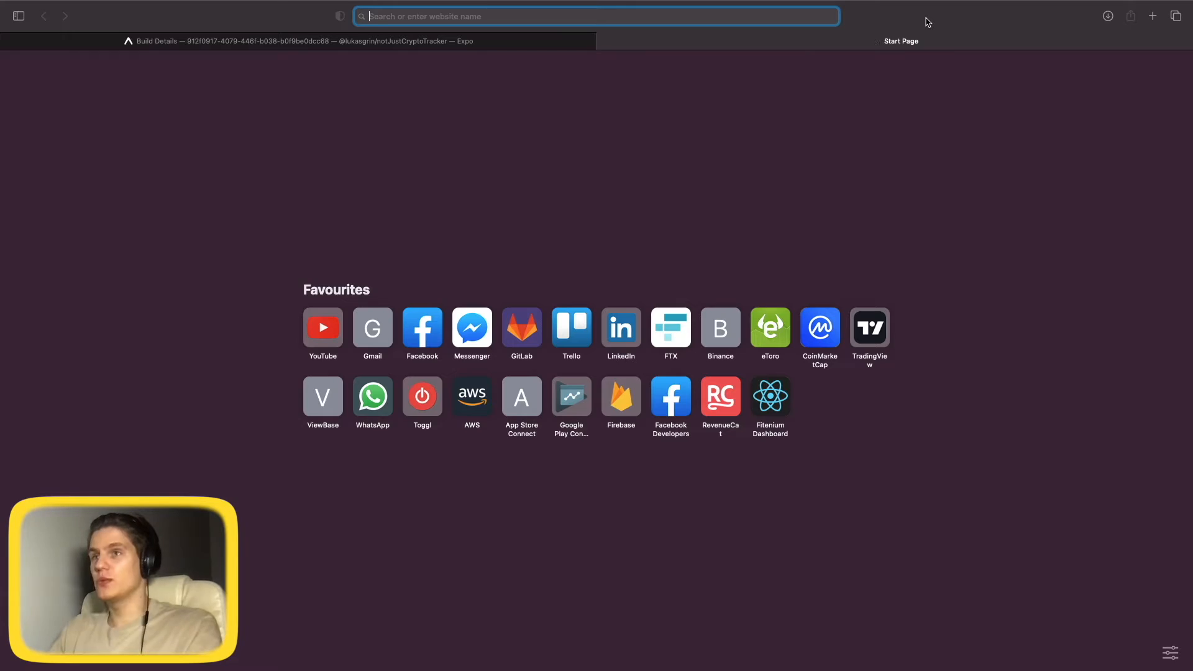
{"action": "type", "text": "google pla"}
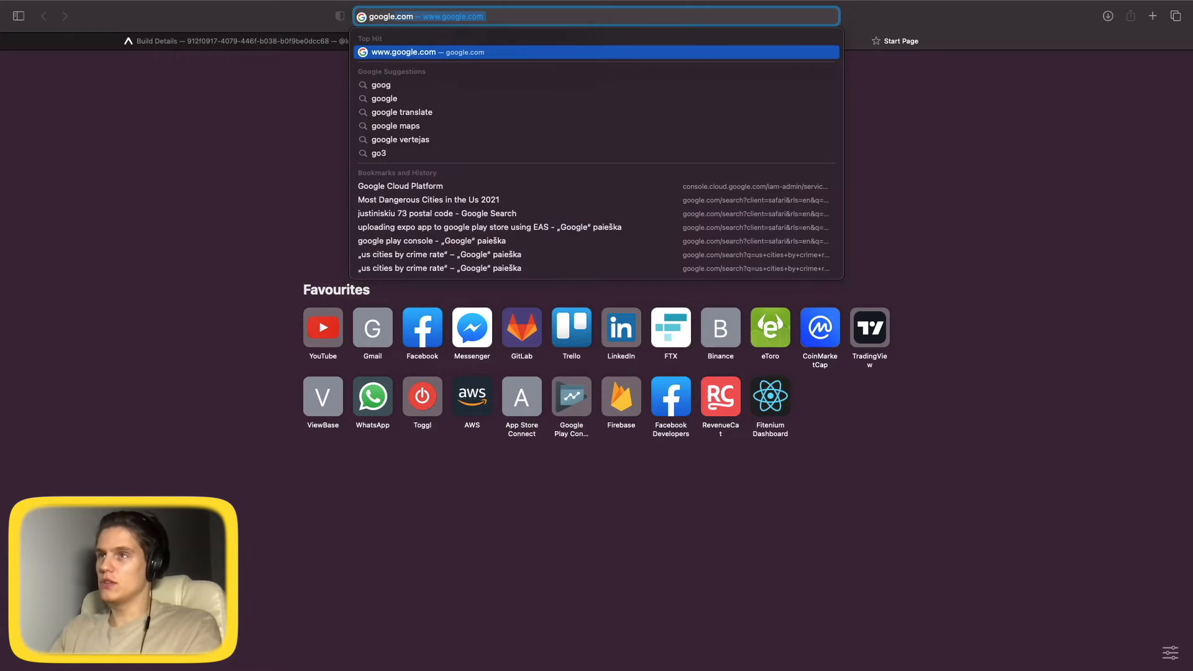
{"action": "type", "text": "y console"}
{"action": "key", "text": "Return"}
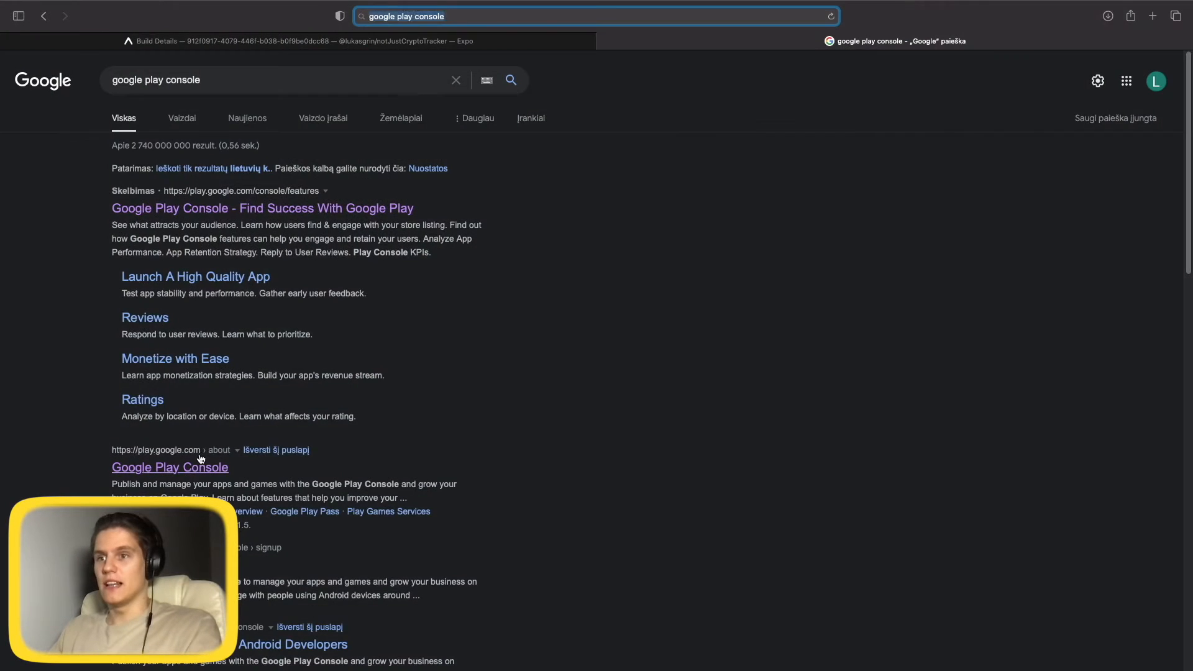
{"action": "left_click", "coordinate": [191, 474]}
{"action": "left_click", "coordinate": [1108, 77]}
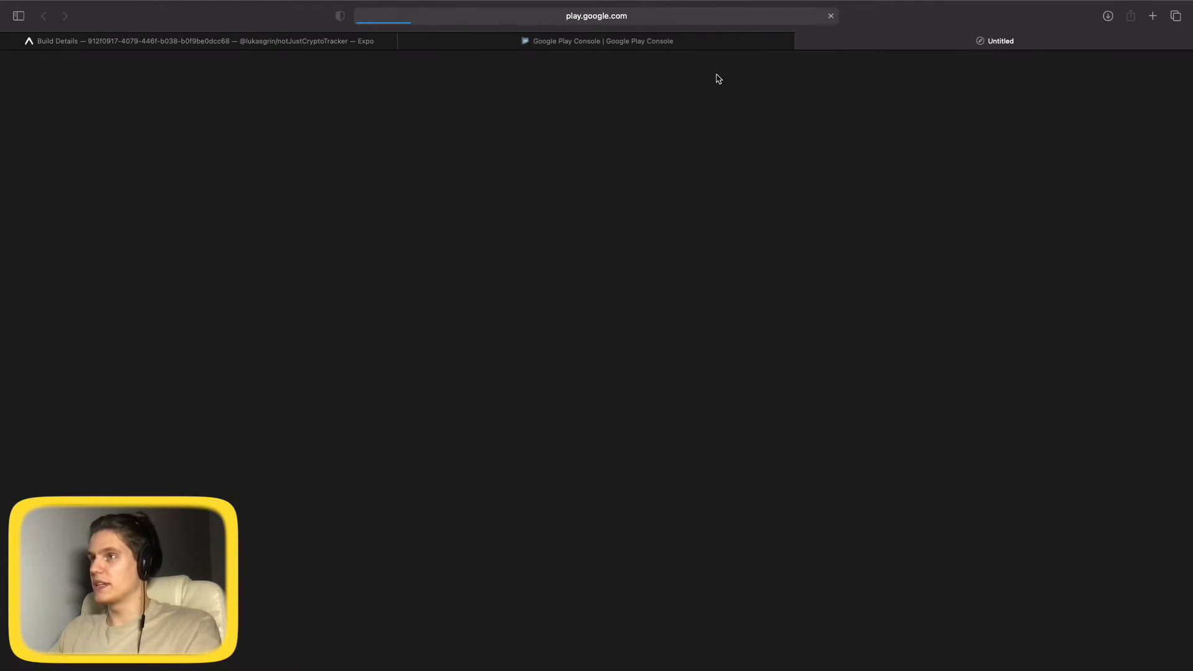
{"action": "left_click", "coordinate": [405, 41]}
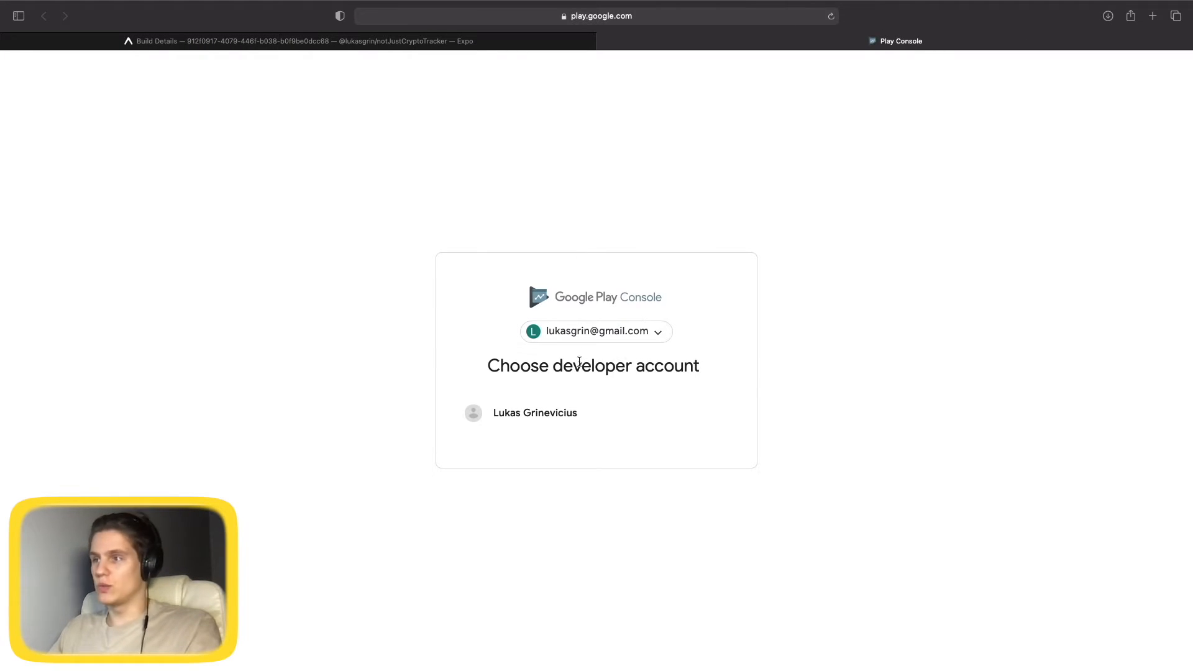
{"action": "left_click", "coordinate": [514, 413]}
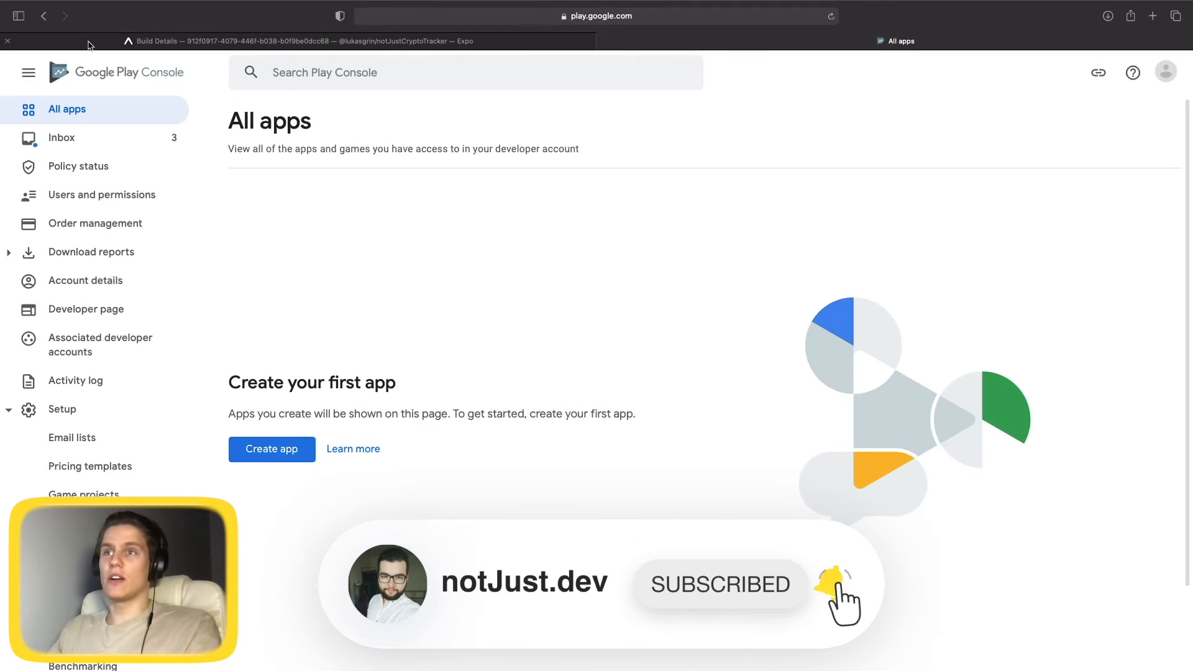
{"action": "middle_click", "coordinate": [177, 46]}
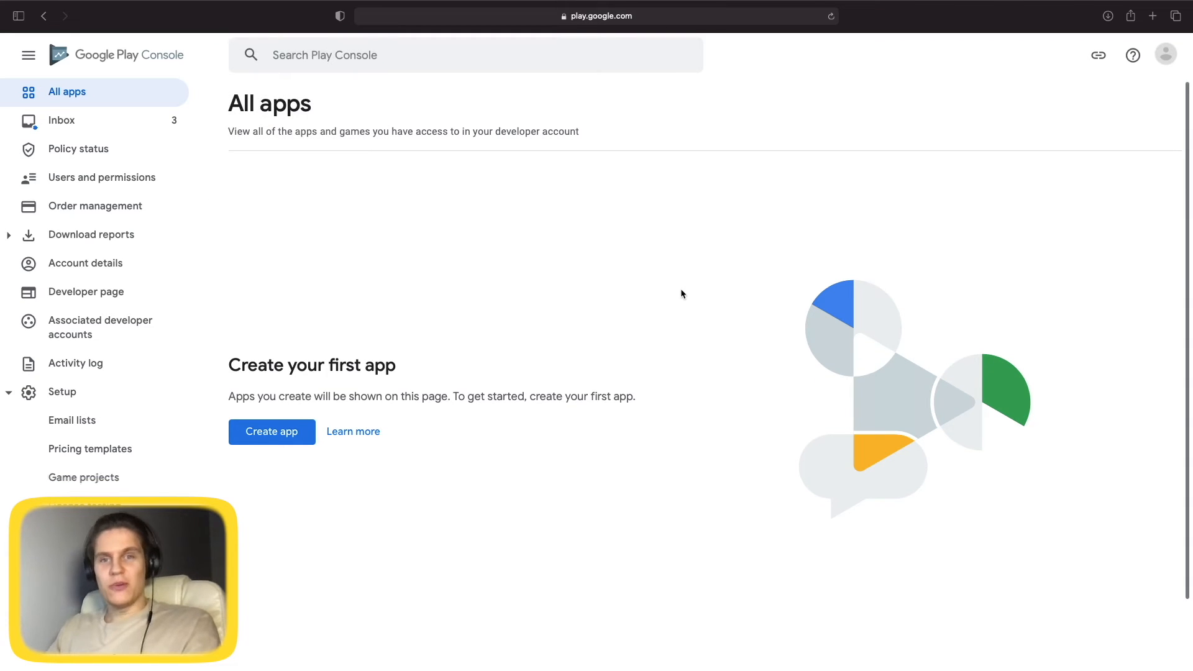
Fill the Create app form: name 'notJust Crypto Tracker', type App, Free, both declarations ticked.
{"action": "left_click", "coordinate": [284, 440]}
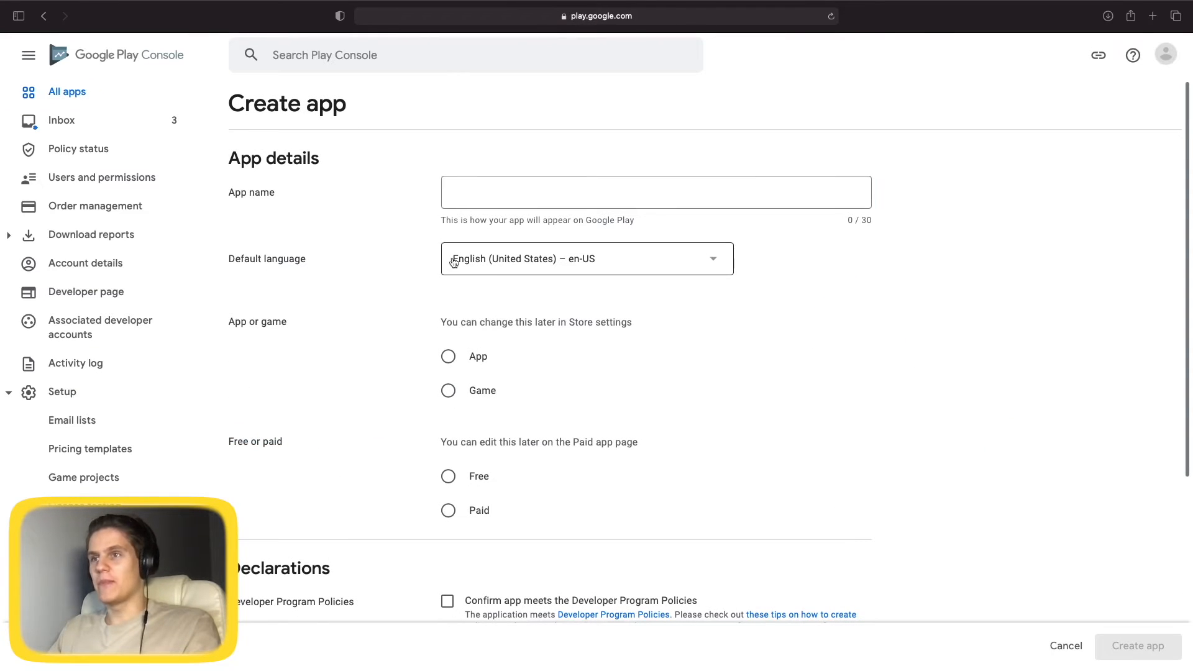
{"action": "left_click", "coordinate": [485, 198]}
{"action": "scroll", "coordinate": [578, 367], "scroll_direction": "down", "scroll_amount": 3}
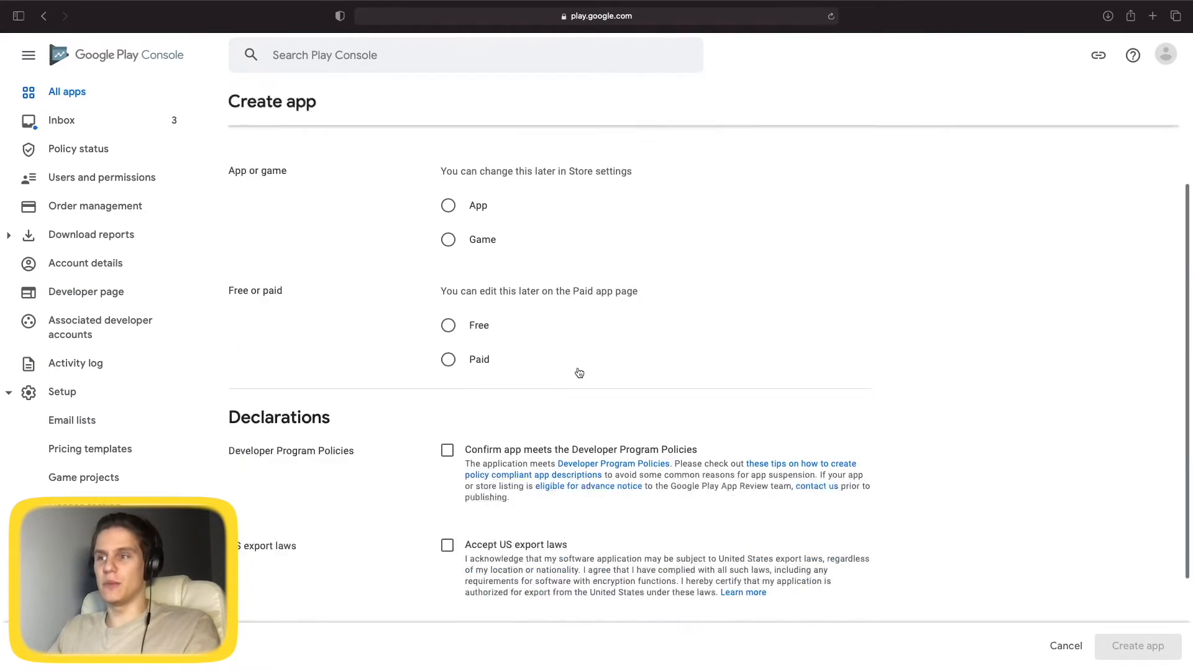
{"action": "scroll", "coordinate": [578, 367], "scroll_direction": "up", "scroll_amount": 3}
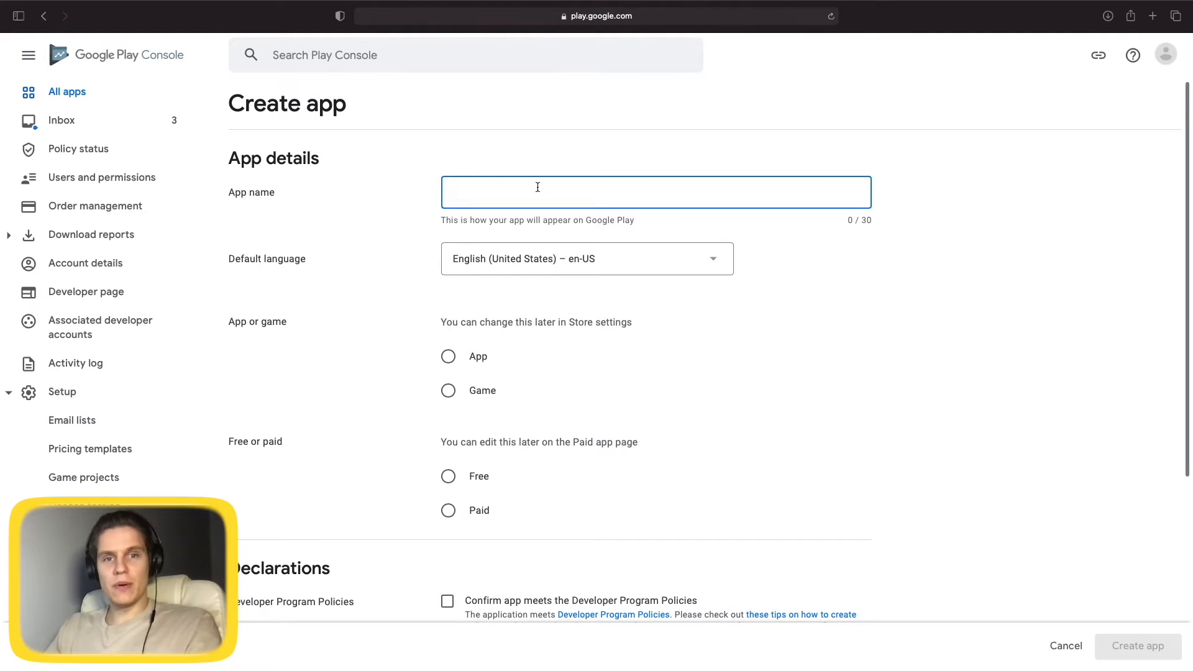
{"action": "type", "text": "notJust Cry"}
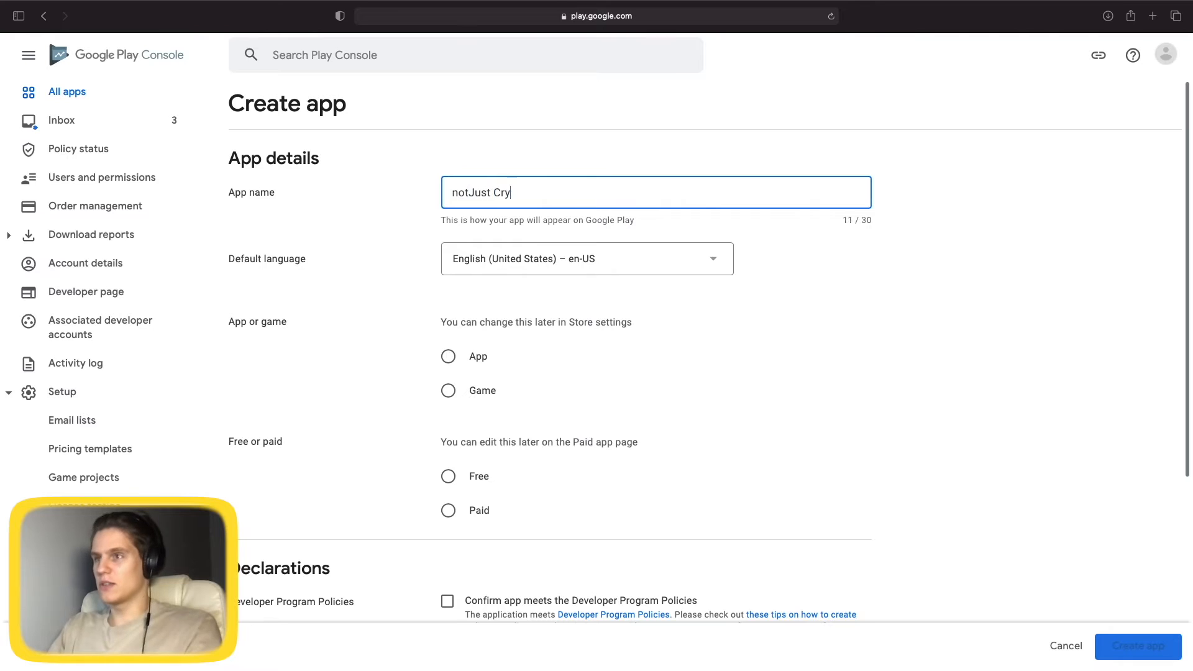
{"action": "type", "text": "pto Tracker"}
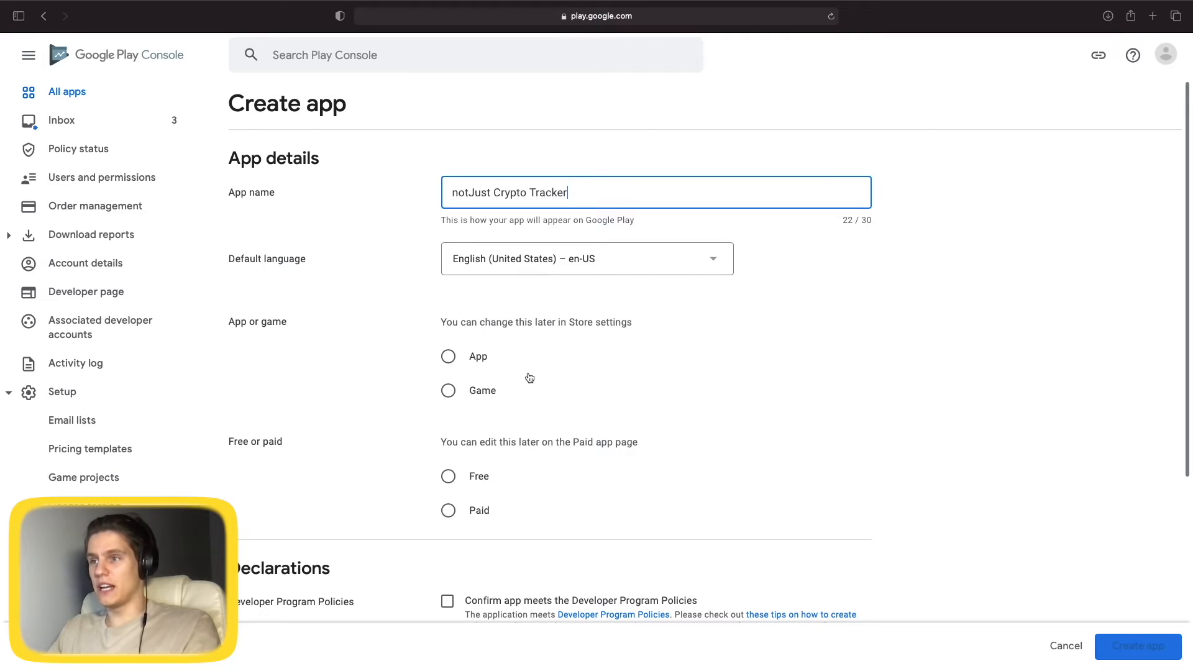
{"action": "left_click", "coordinate": [448, 356]}
{"action": "scroll", "coordinate": [821, 392], "scroll_direction": "down", "scroll_amount": 3}
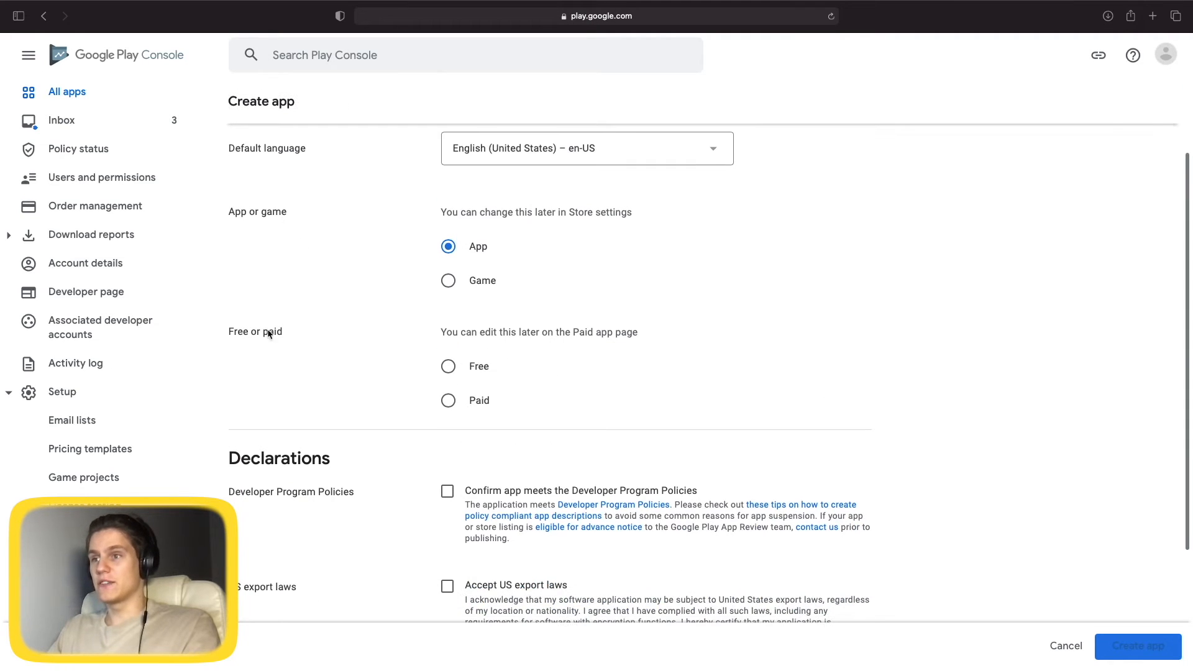
{"action": "left_click", "coordinate": [457, 368]}
{"action": "scroll", "coordinate": [497, 315], "scroll_direction": "down", "scroll_amount": 5}
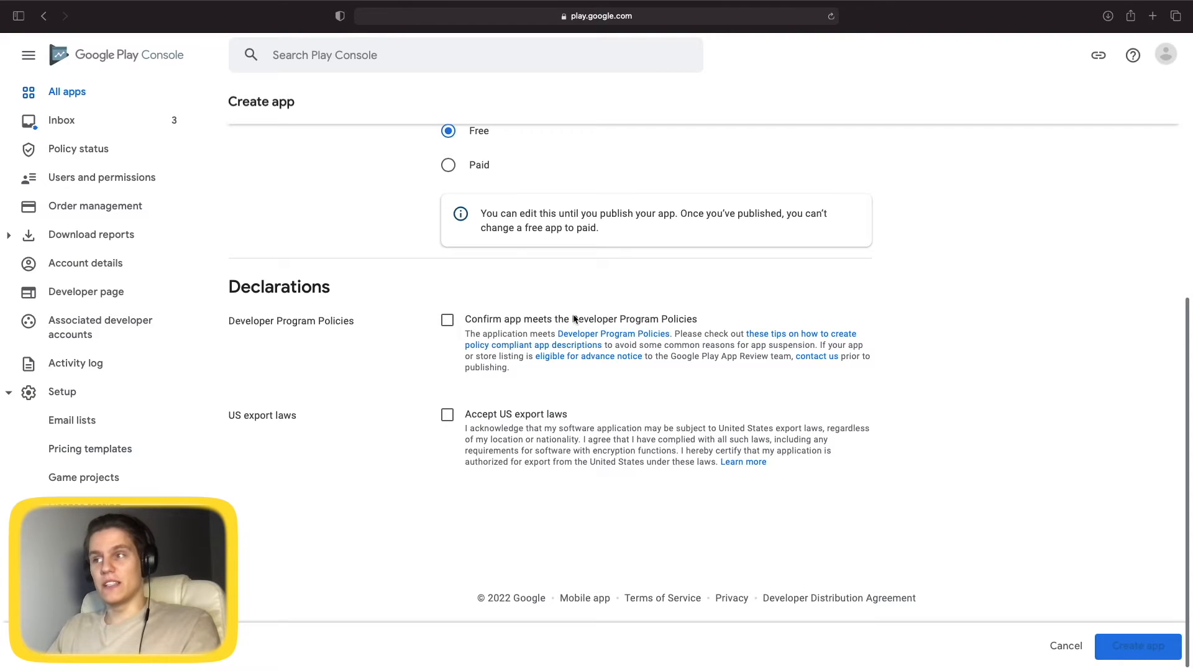
{"action": "left_click", "coordinate": [448, 320]}
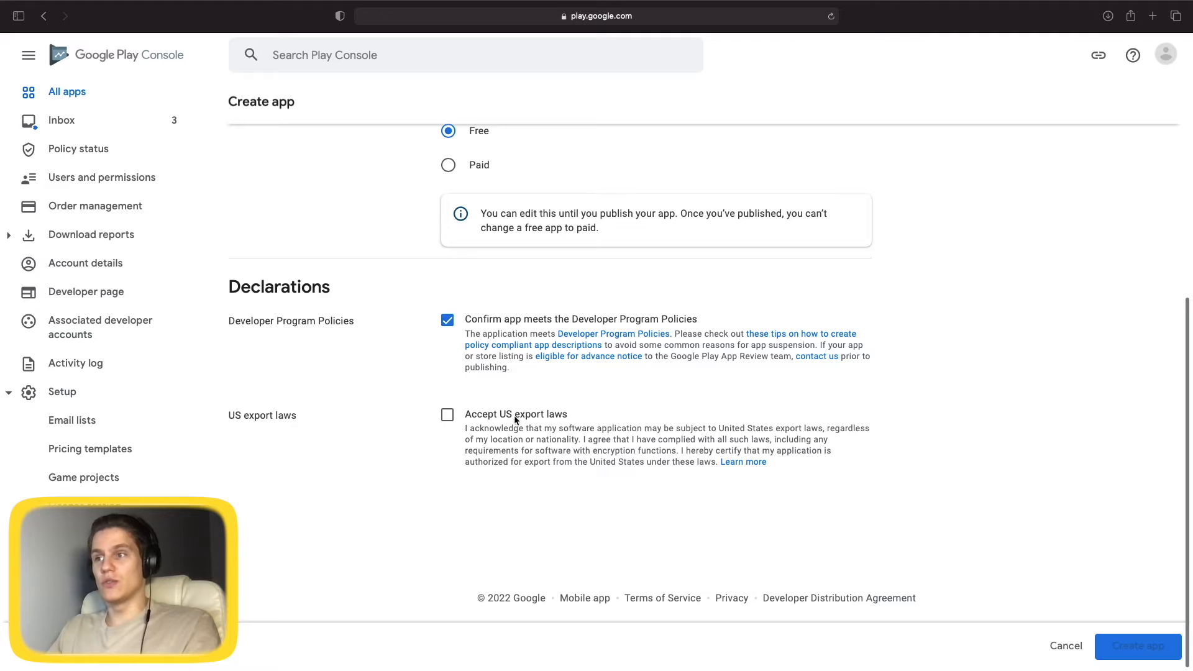
{"action": "left_click", "coordinate": [448, 415]}
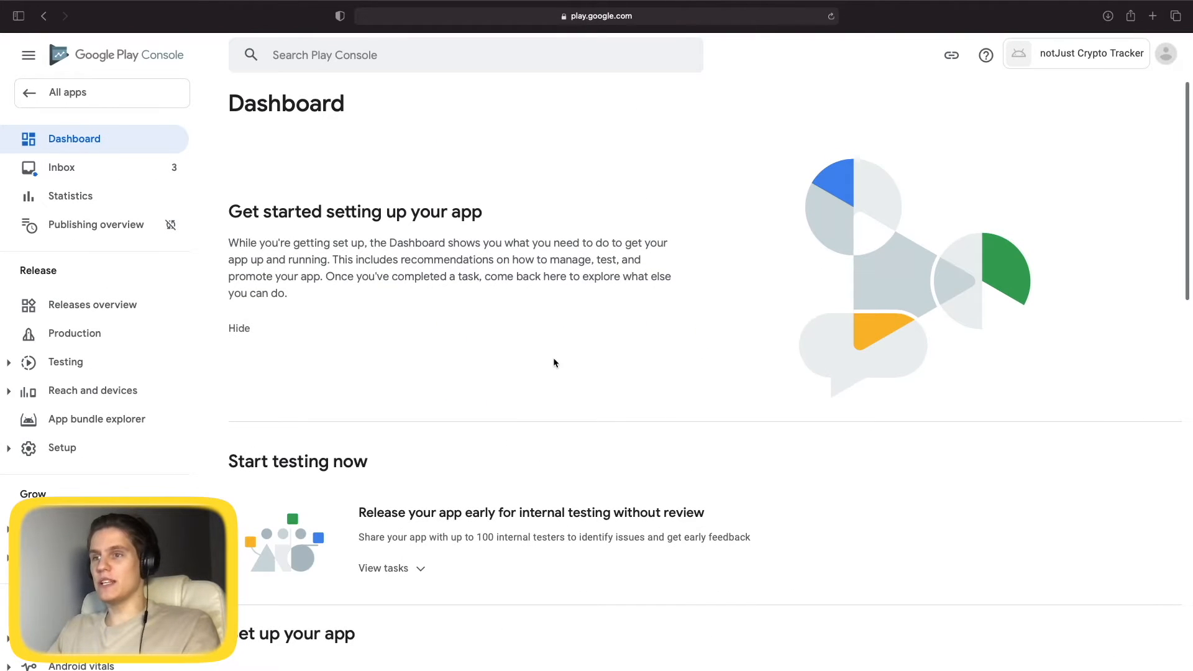
Expand the Dashboard's 'Set up your app' task list and open the App access task.
{"action": "scroll", "coordinate": [553, 356], "scroll_direction": "down", "scroll_amount": 10}
{"action": "scroll", "coordinate": [423, 355], "scroll_direction": "down", "scroll_amount": 5}
{"action": "scroll", "coordinate": [379, 319], "scroll_direction": "up", "scroll_amount": 15}
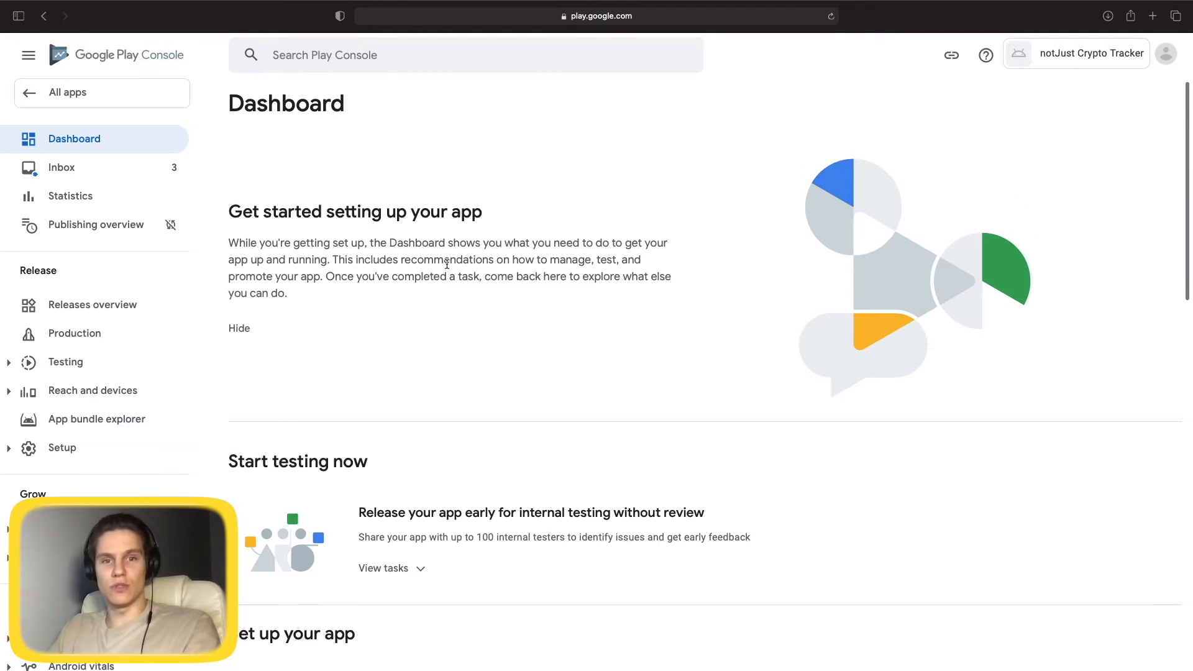
{"action": "scroll", "coordinate": [598, 326], "scroll_direction": "down", "scroll_amount": 6}
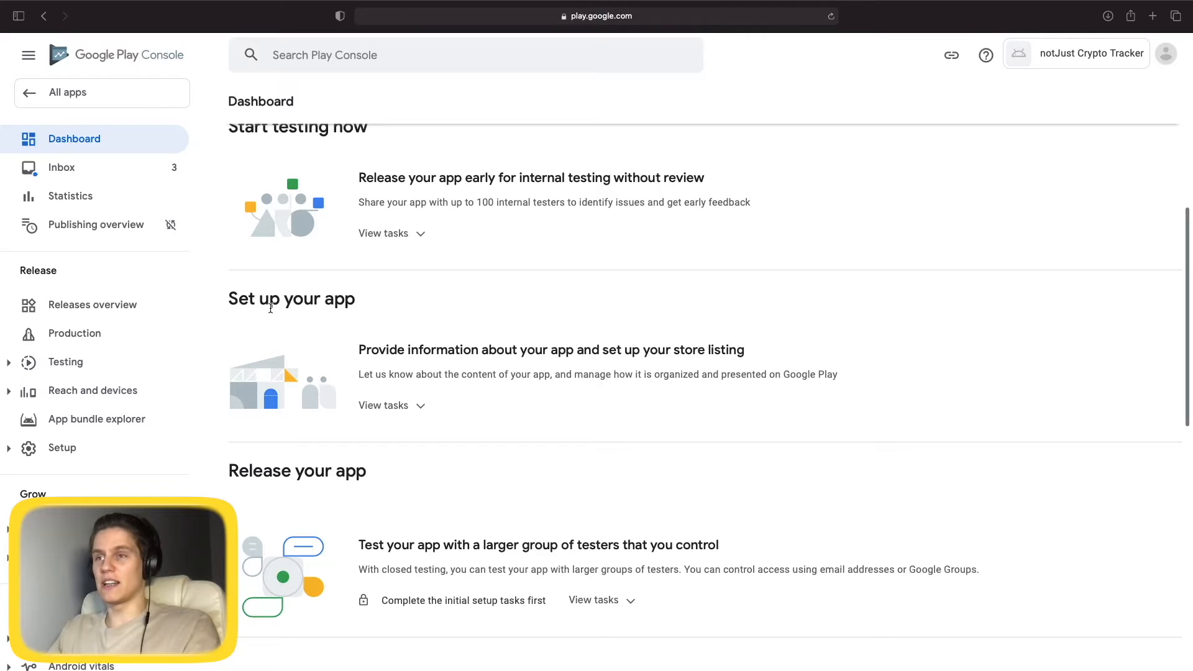
{"action": "scroll", "coordinate": [373, 314], "scroll_direction": "down", "scroll_amount": 2}
{"action": "left_click", "coordinate": [348, 283]}
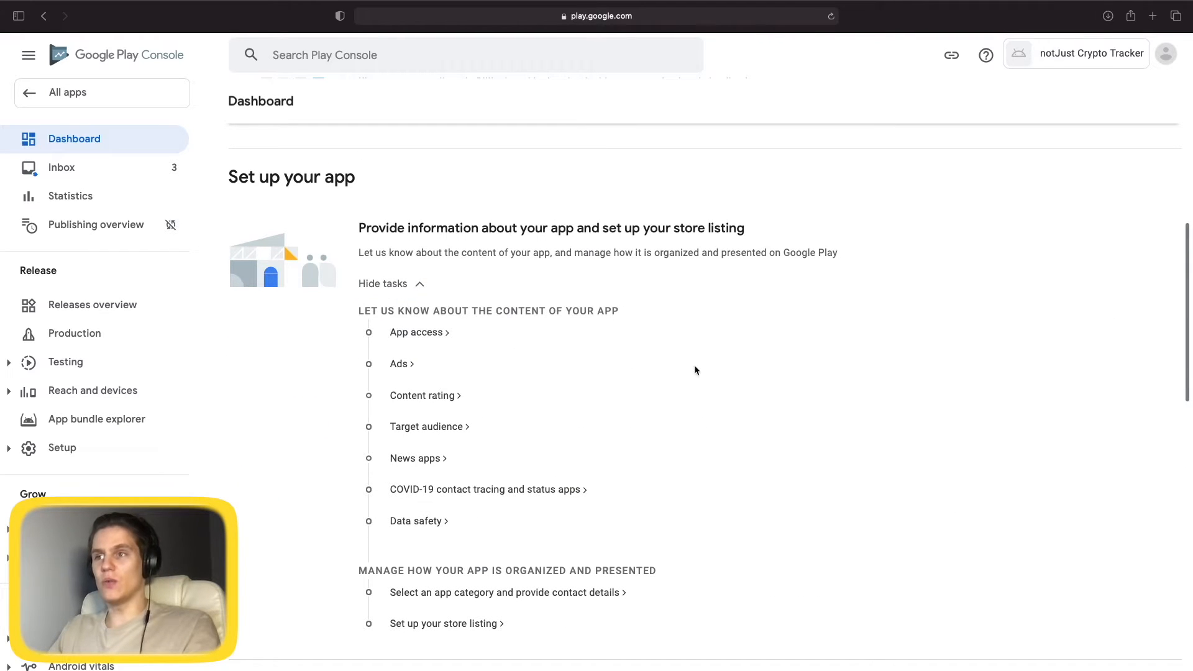
{"action": "left_click", "coordinate": [426, 333]}
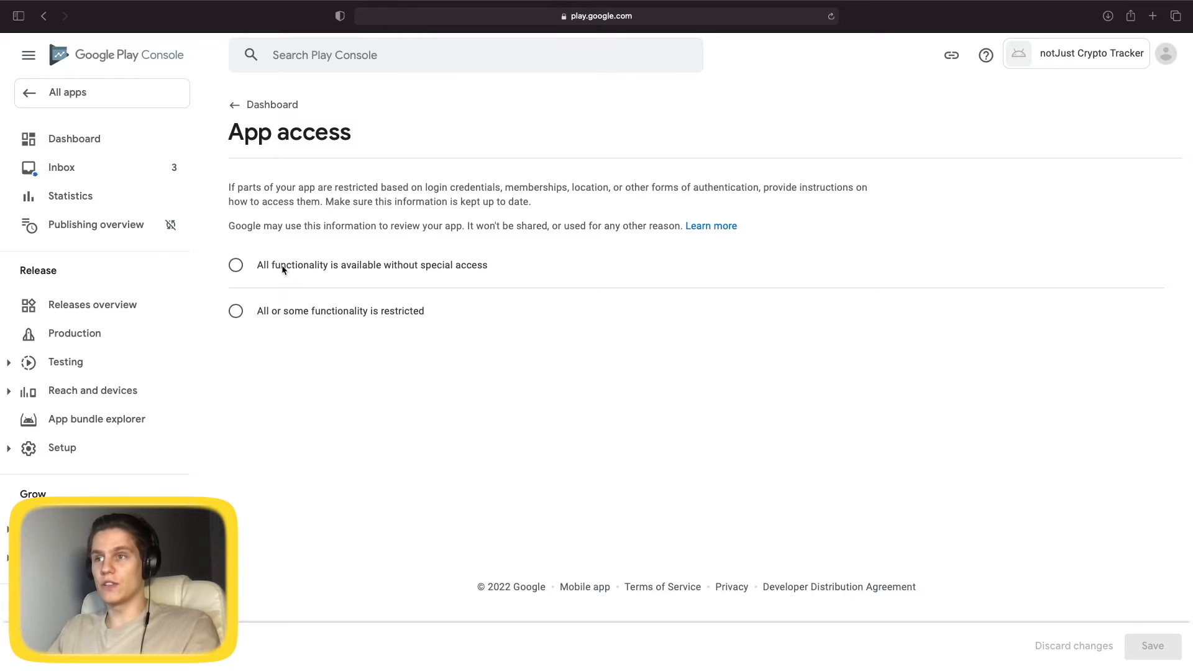
Declare that all functionality is available without special access and save it.
{"action": "left_click", "coordinate": [238, 267]}
{"action": "left_click", "coordinate": [1160, 650]}
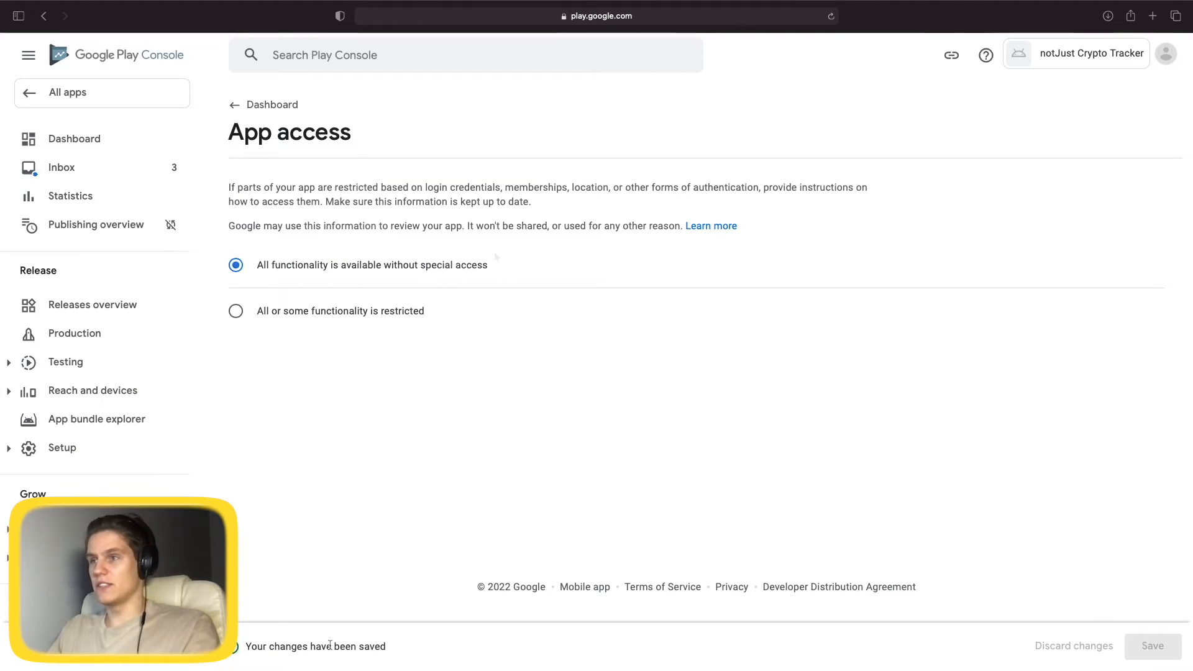
{"action": "left_click", "coordinate": [236, 105]}
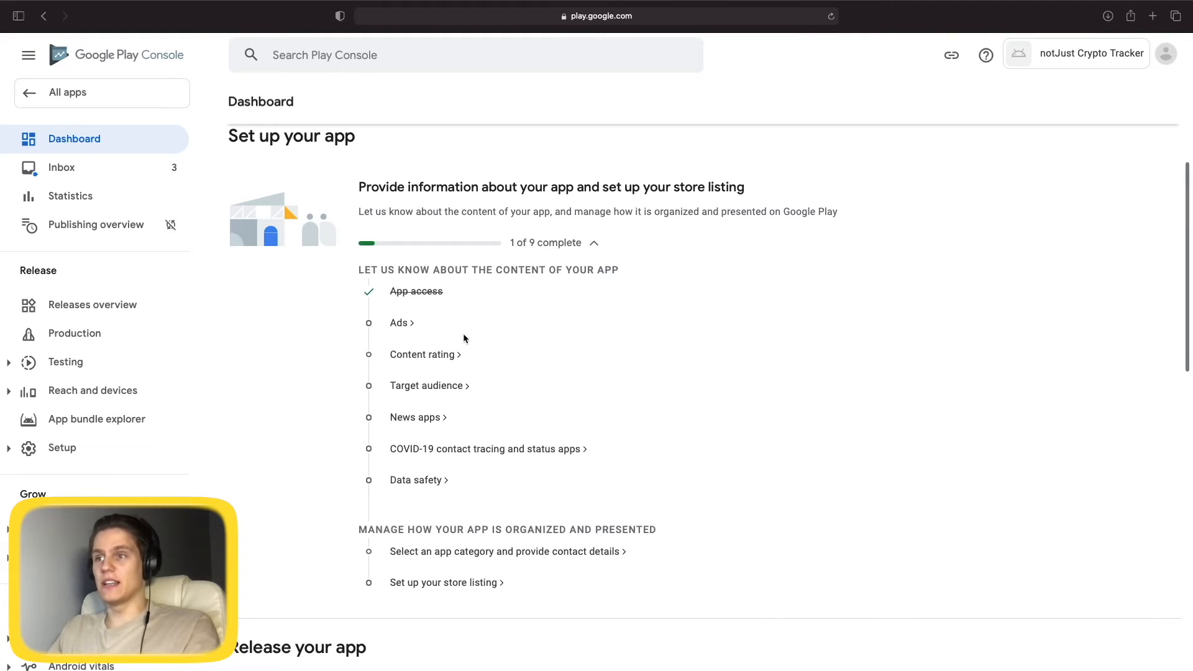
Declare in the Ads task that the app contains no ads and save.
{"action": "left_click", "coordinate": [399, 323]}
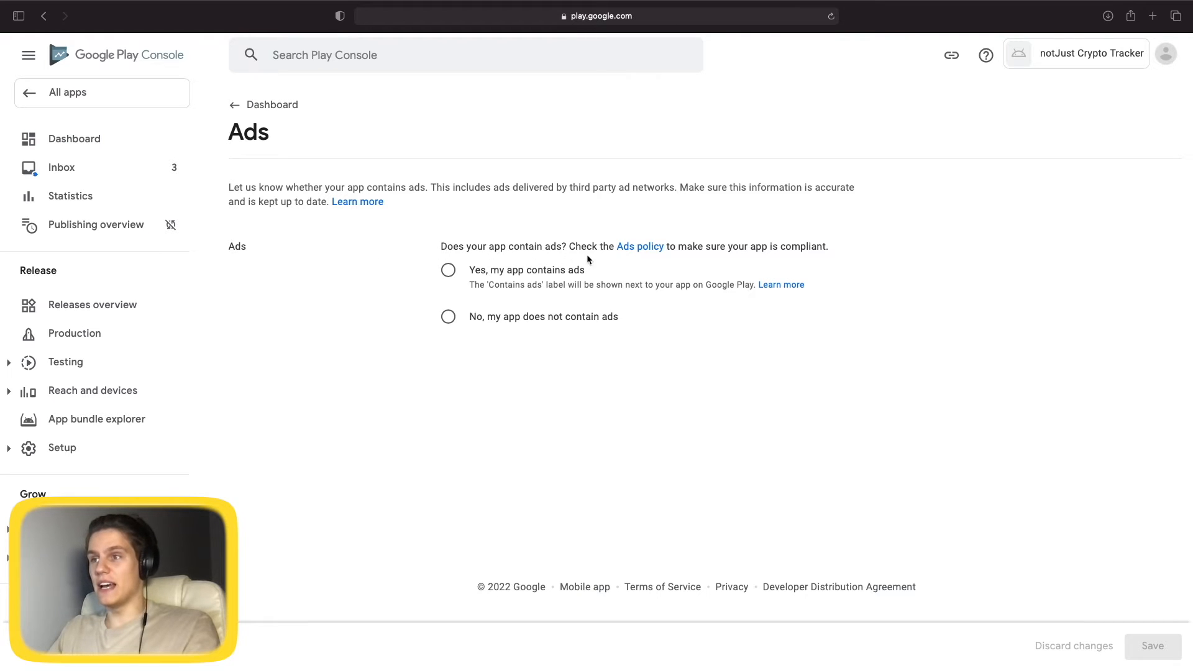
{"action": "left_click", "coordinate": [448, 316]}
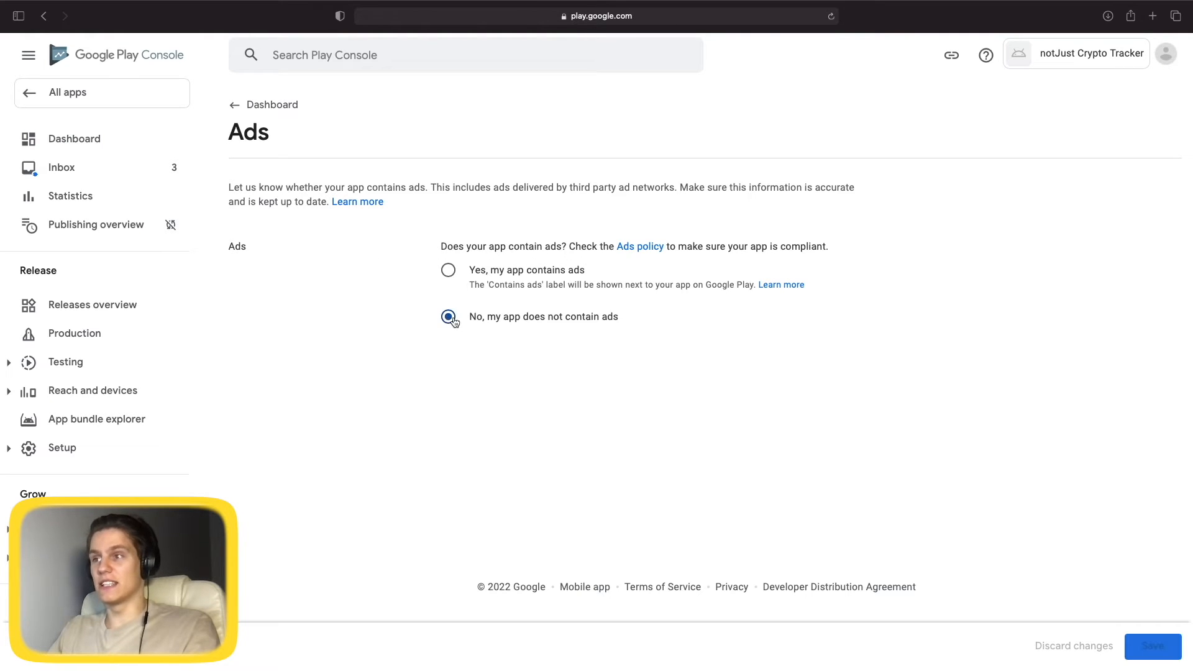
{"action": "left_click", "coordinate": [1159, 657]}
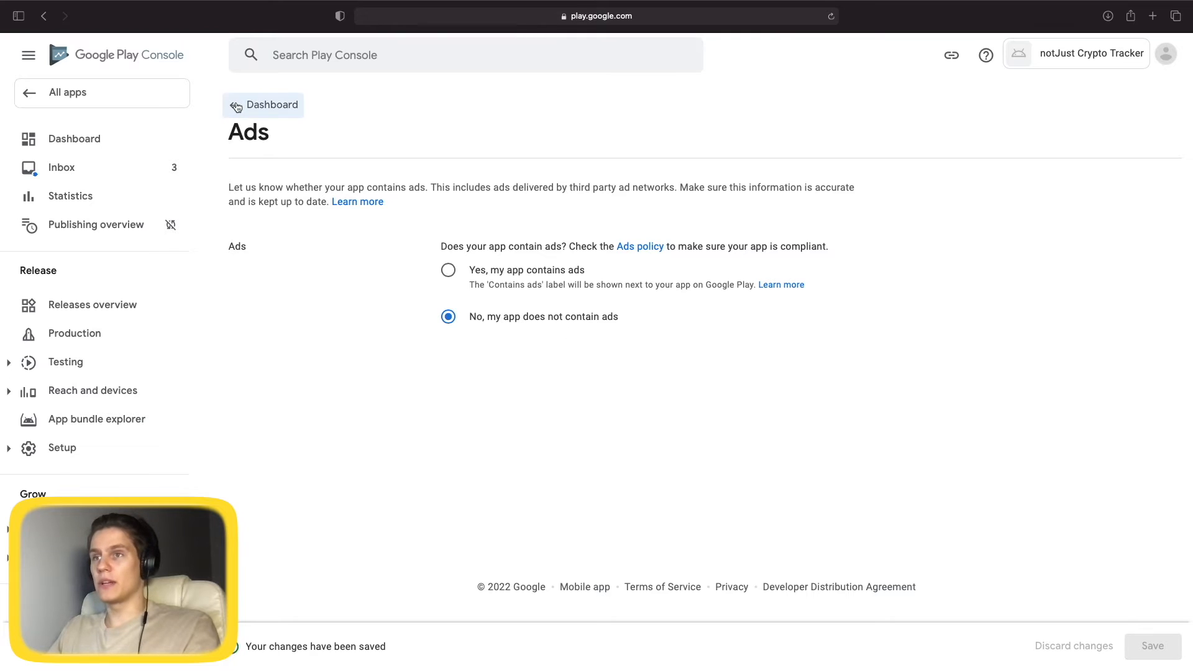
{"action": "left_click", "coordinate": [264, 105]}
{"action": "left_click", "coordinate": [431, 383]}
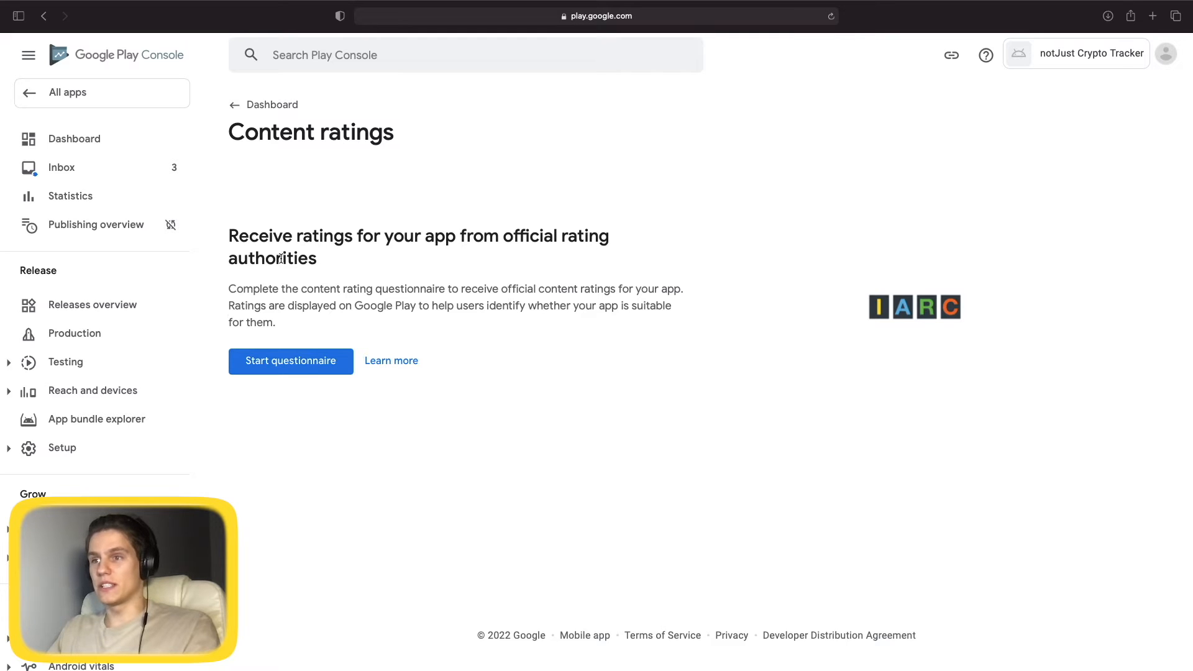
Enter the contact e-mail for content rating and pick the 'All Other App Types' category.
{"action": "left_click", "coordinate": [282, 372]}
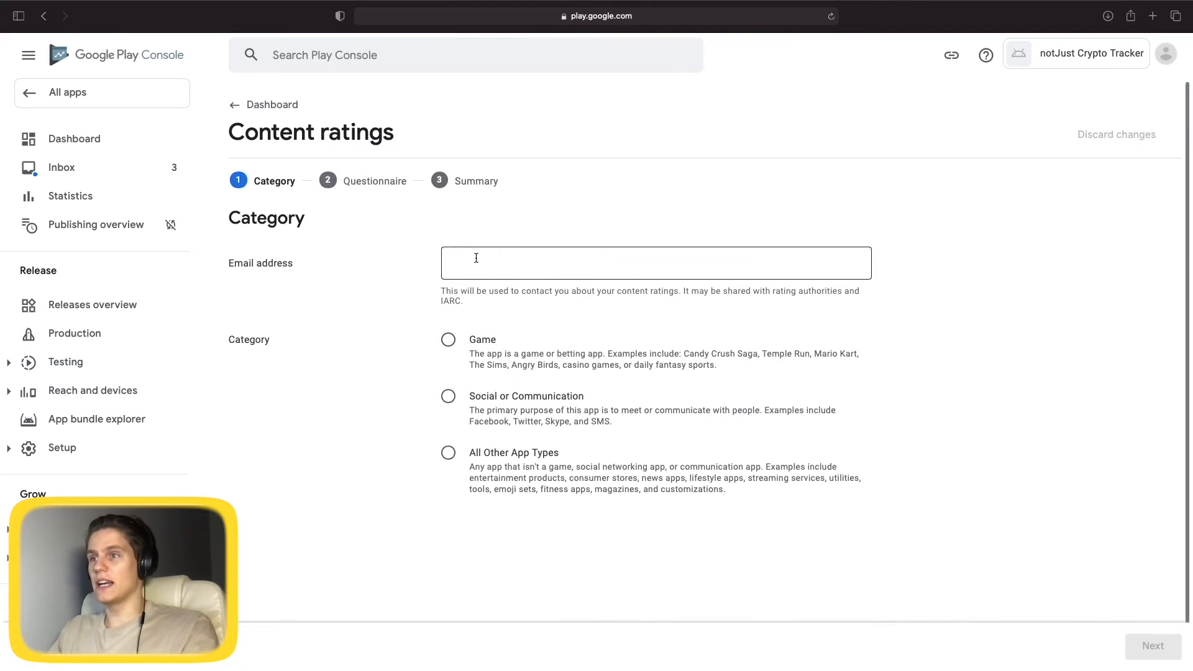
{"action": "left_click", "coordinate": [609, 258]}
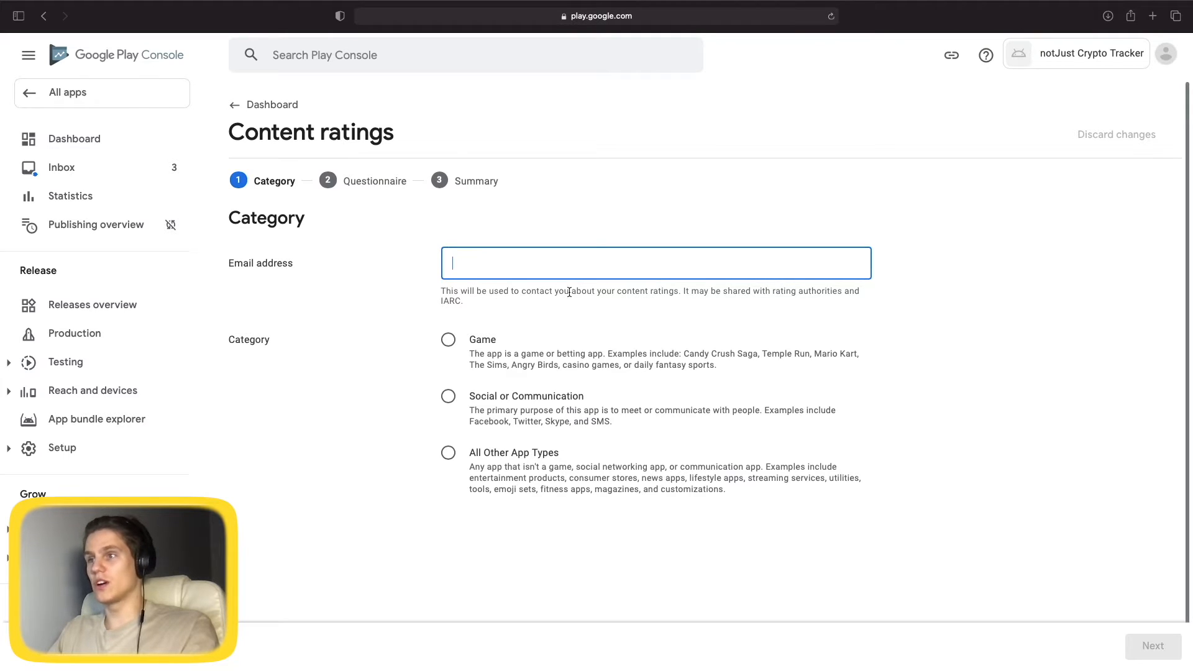
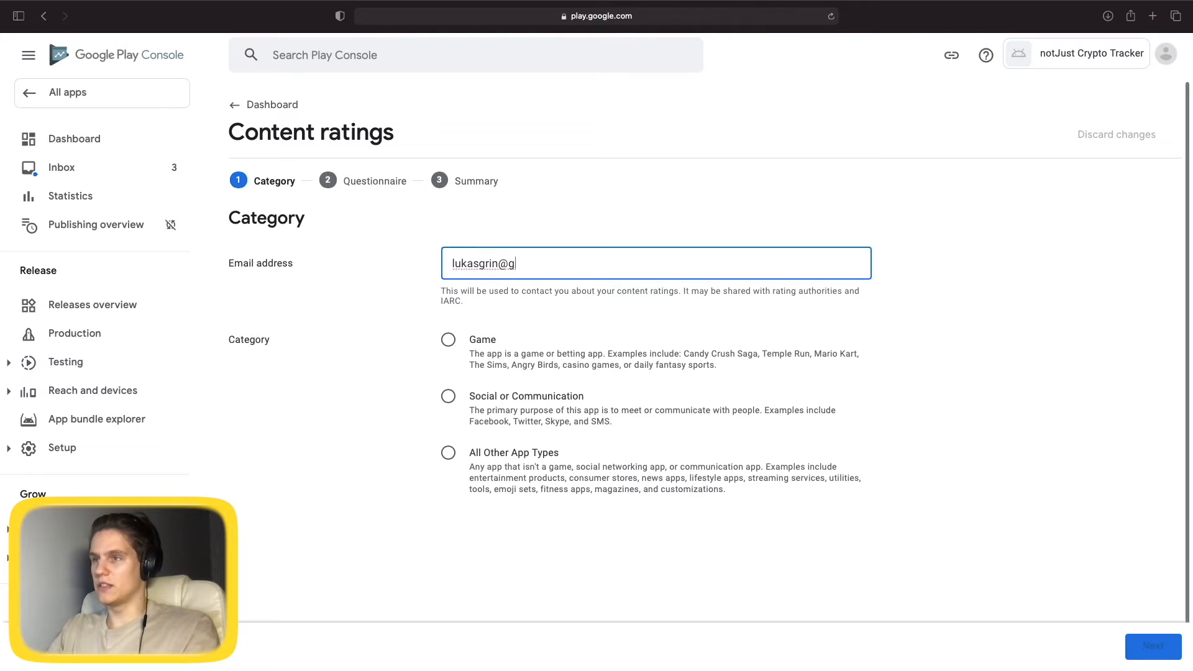
{"action": "left_click", "coordinate": [1035, 368]}
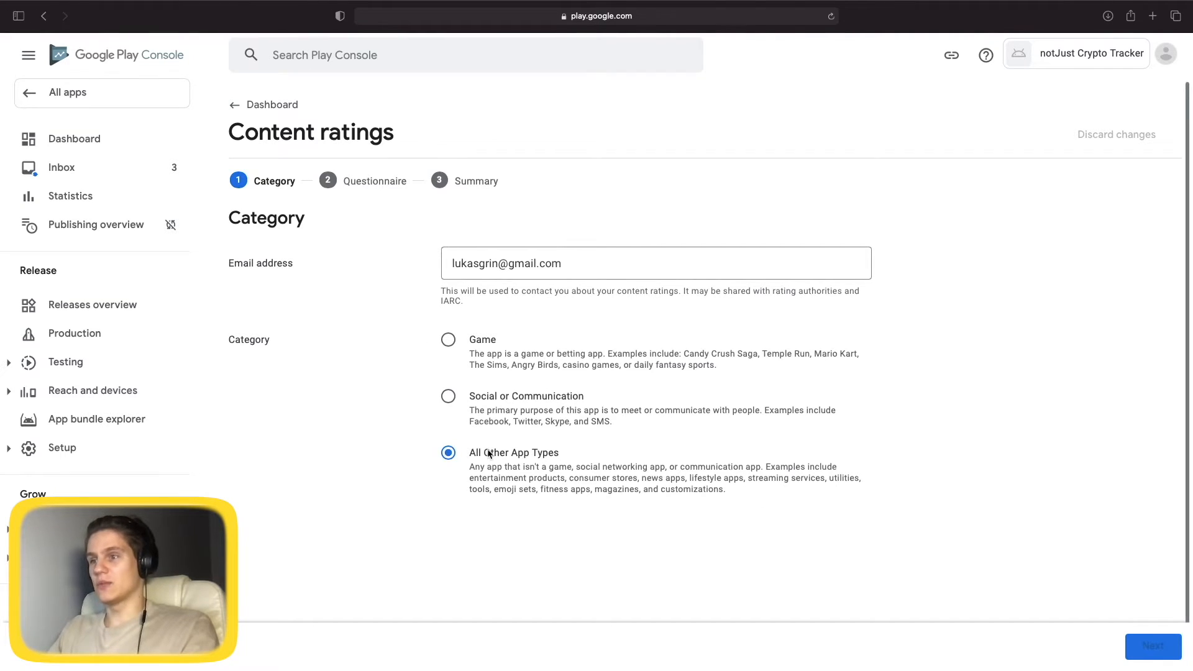
{"action": "left_click", "coordinate": [461, 461]}
{"action": "left_click", "coordinate": [1153, 646]}
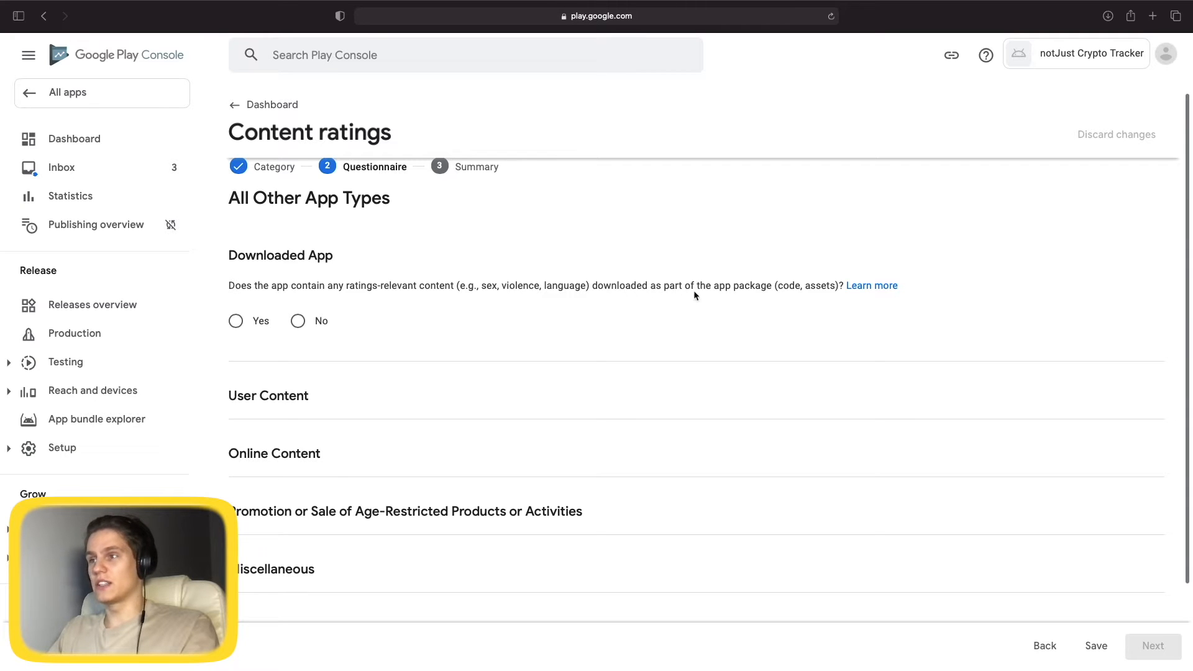
Answer No for downloaded content, user content exchange, online content and age-restricted products.
{"action": "left_click", "coordinate": [298, 320]}
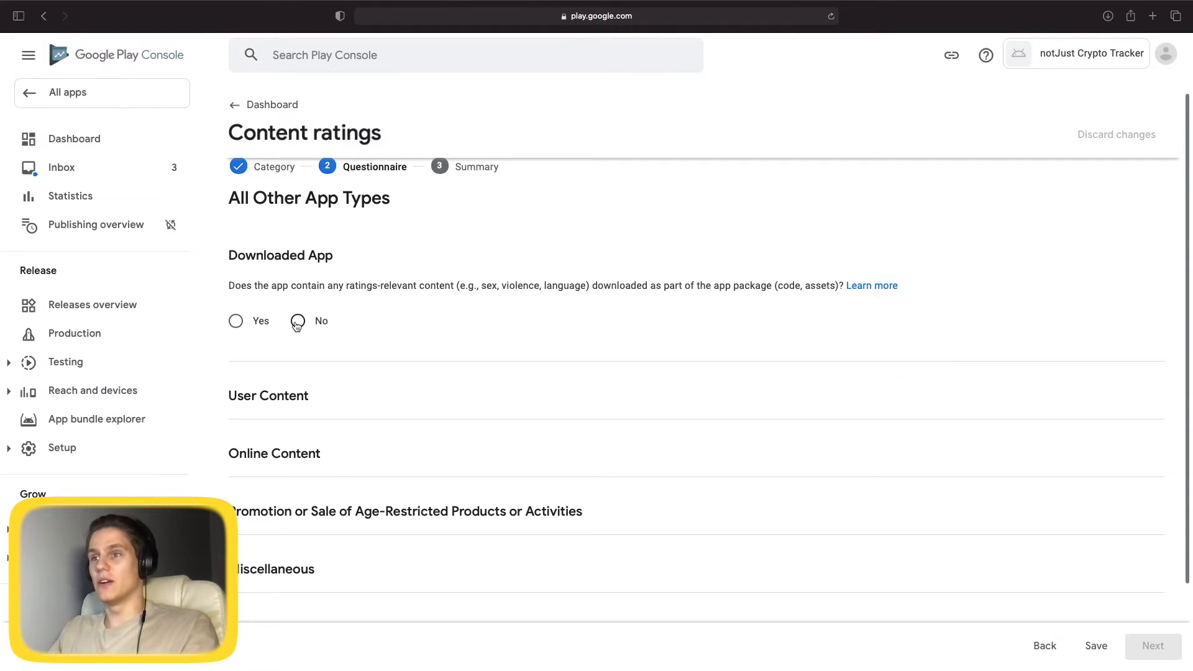
{"action": "scroll", "coordinate": [314, 290], "scroll_direction": "down", "scroll_amount": 3}
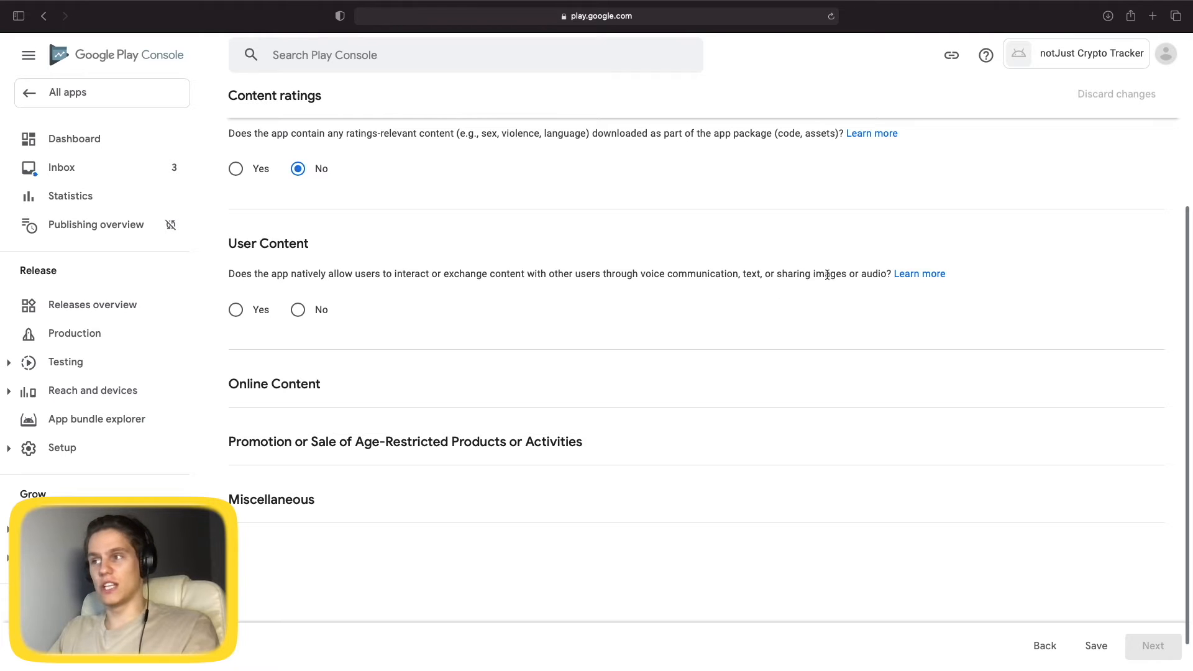
{"action": "left_click", "coordinate": [298, 310]}
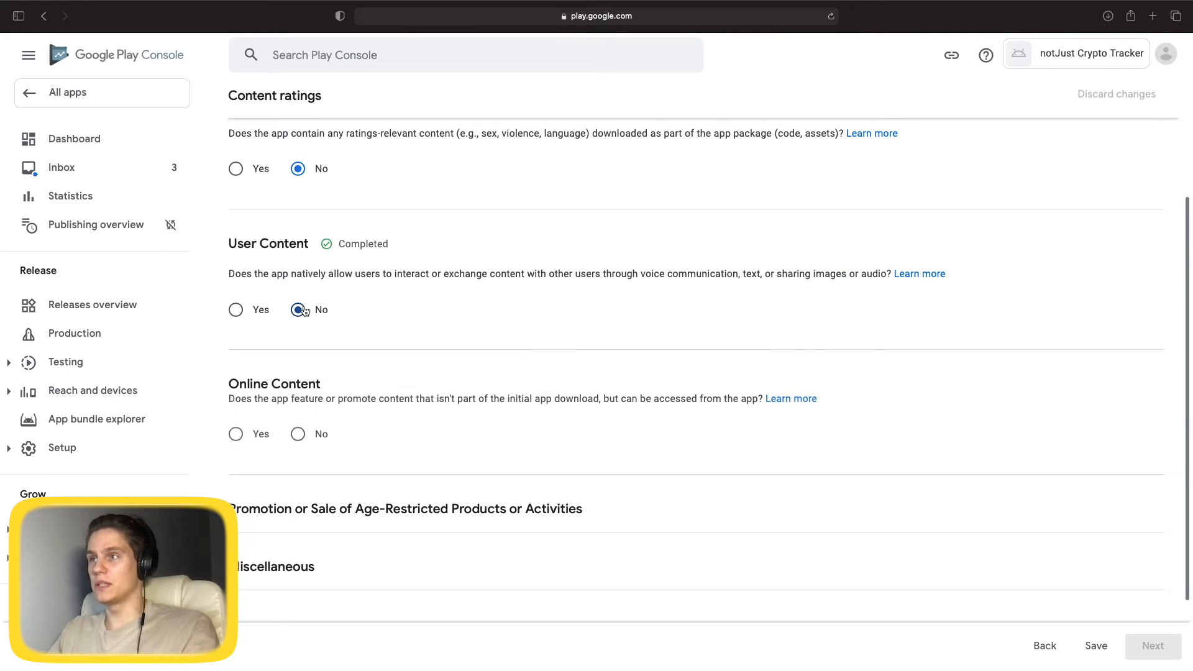
{"action": "scroll", "coordinate": [322, 329], "scroll_direction": "down", "scroll_amount": 2}
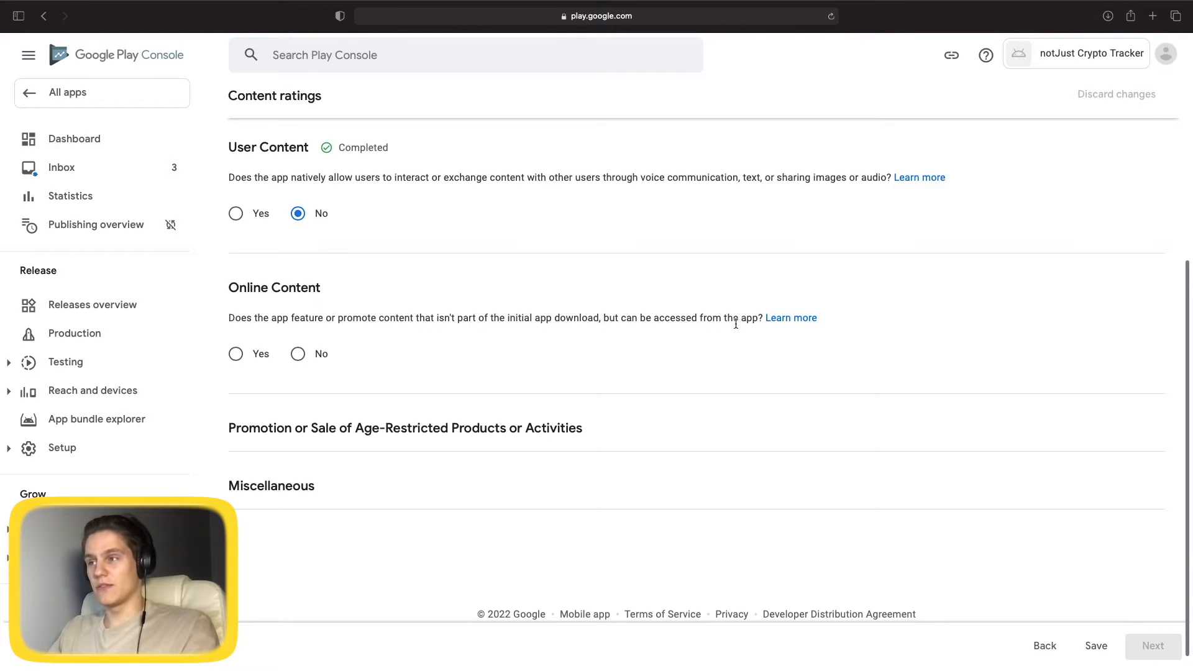
{"action": "left_click", "coordinate": [299, 353]}
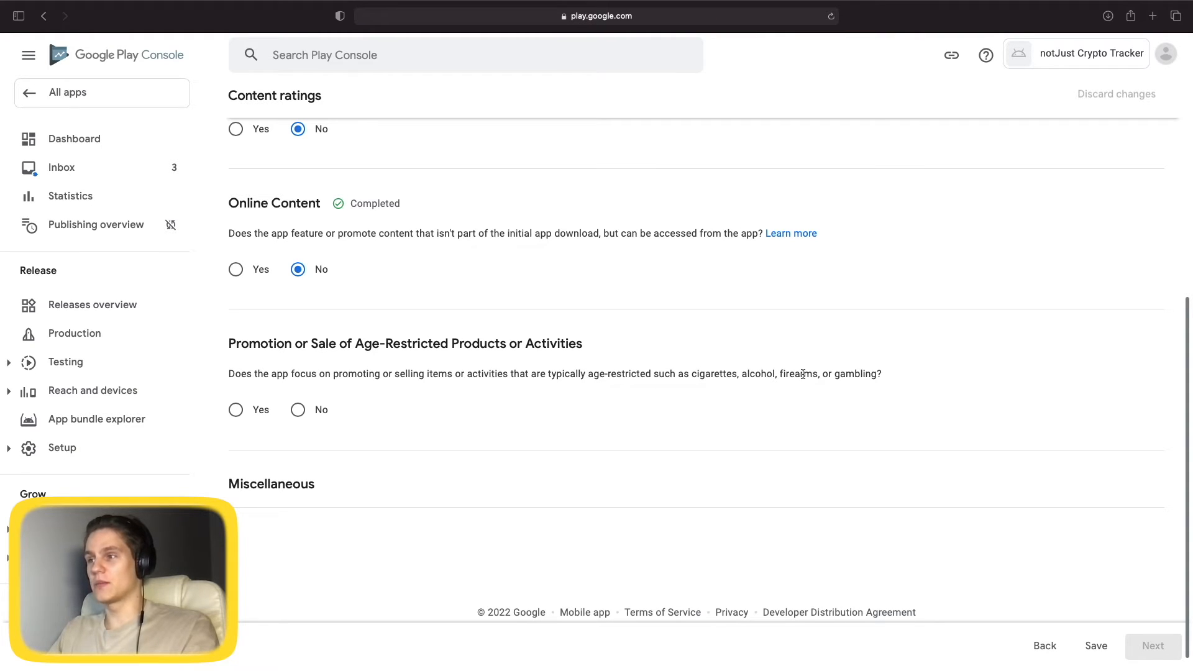
{"action": "left_click", "coordinate": [312, 411]}
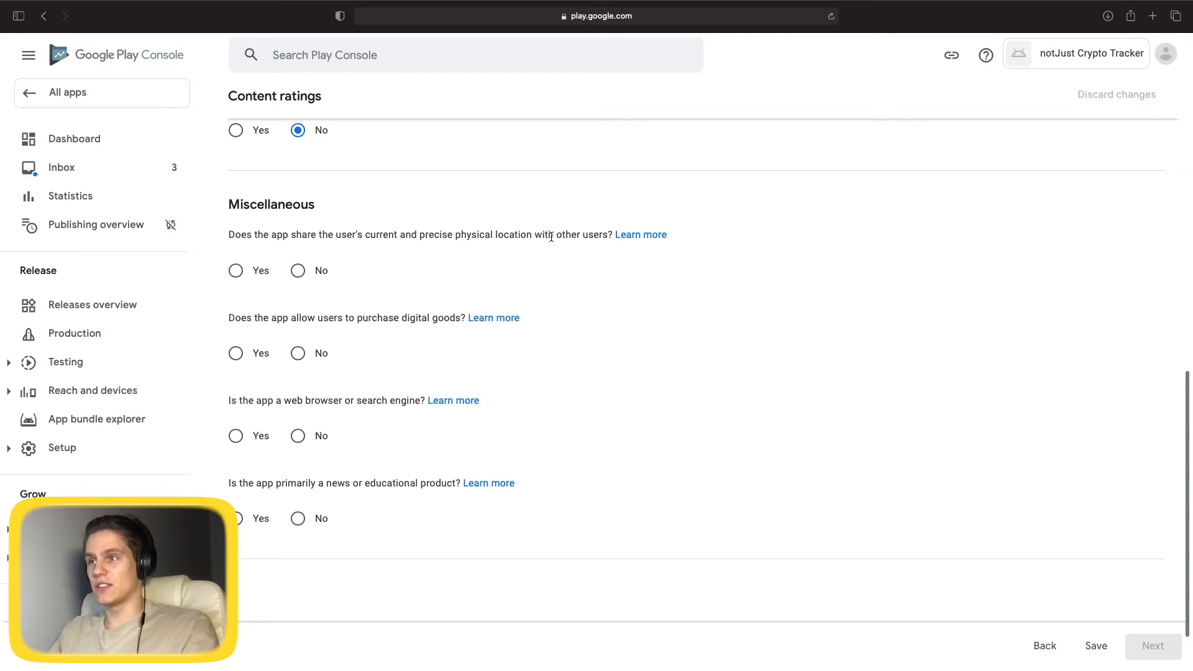
Answer No for location sharing, digital purchases, web browser and news/educational, then save and continue to Summary.
{"action": "left_click", "coordinate": [316, 276]}
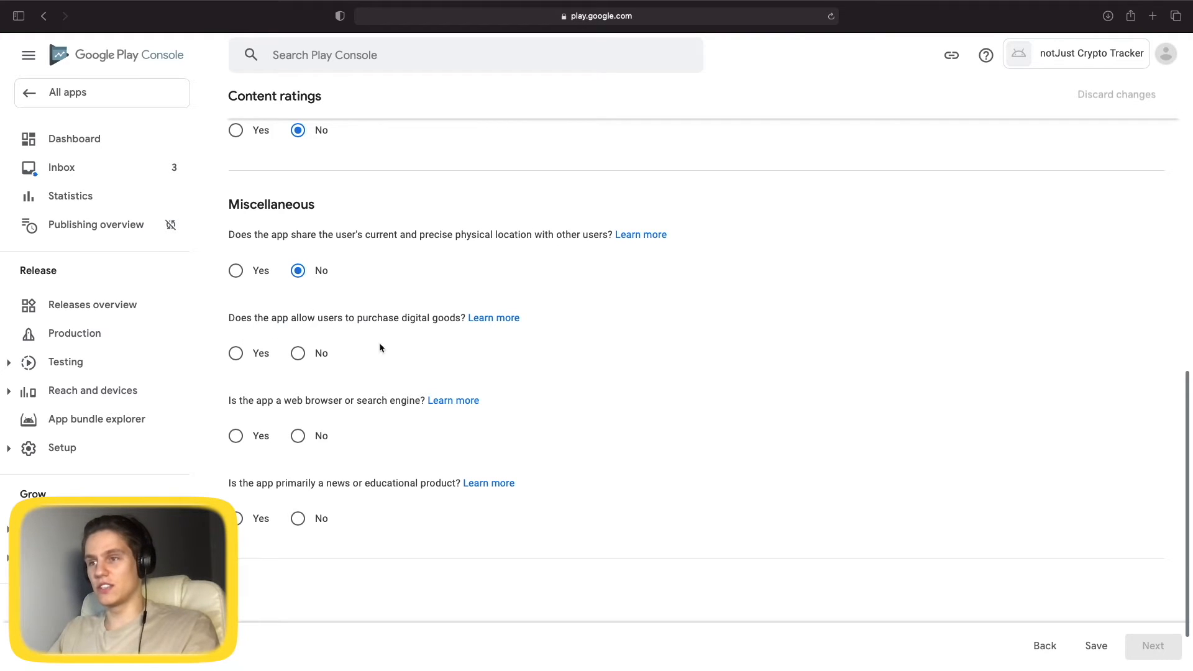
{"action": "left_click", "coordinate": [320, 353]}
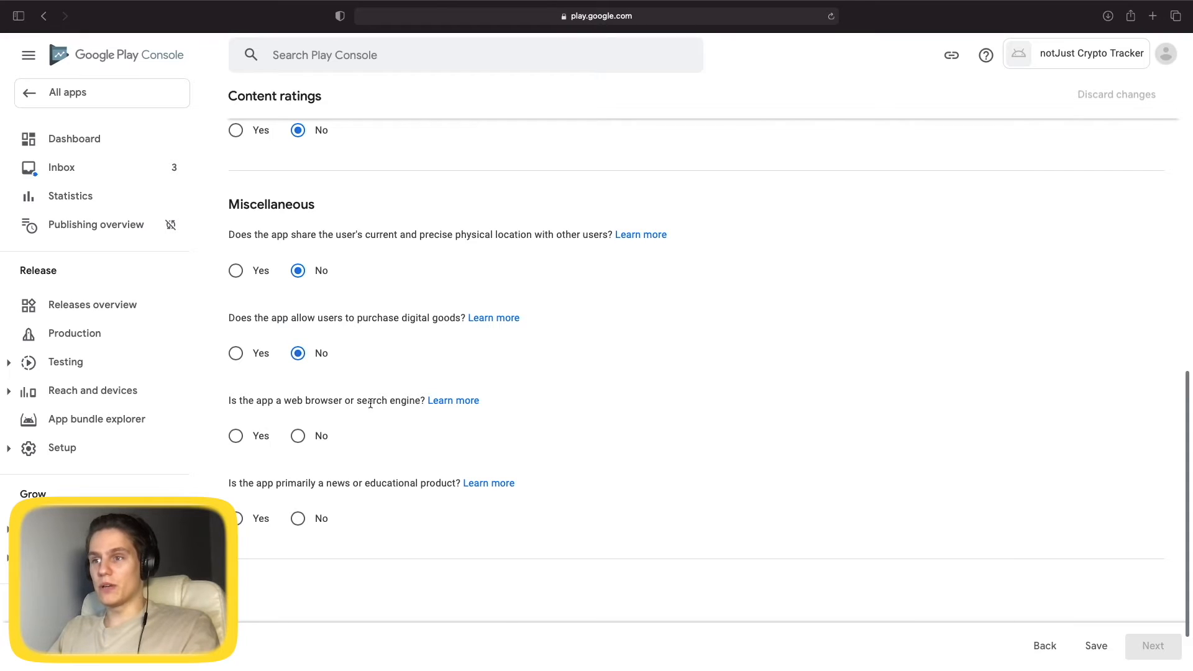
{"action": "left_click", "coordinate": [297, 435]}
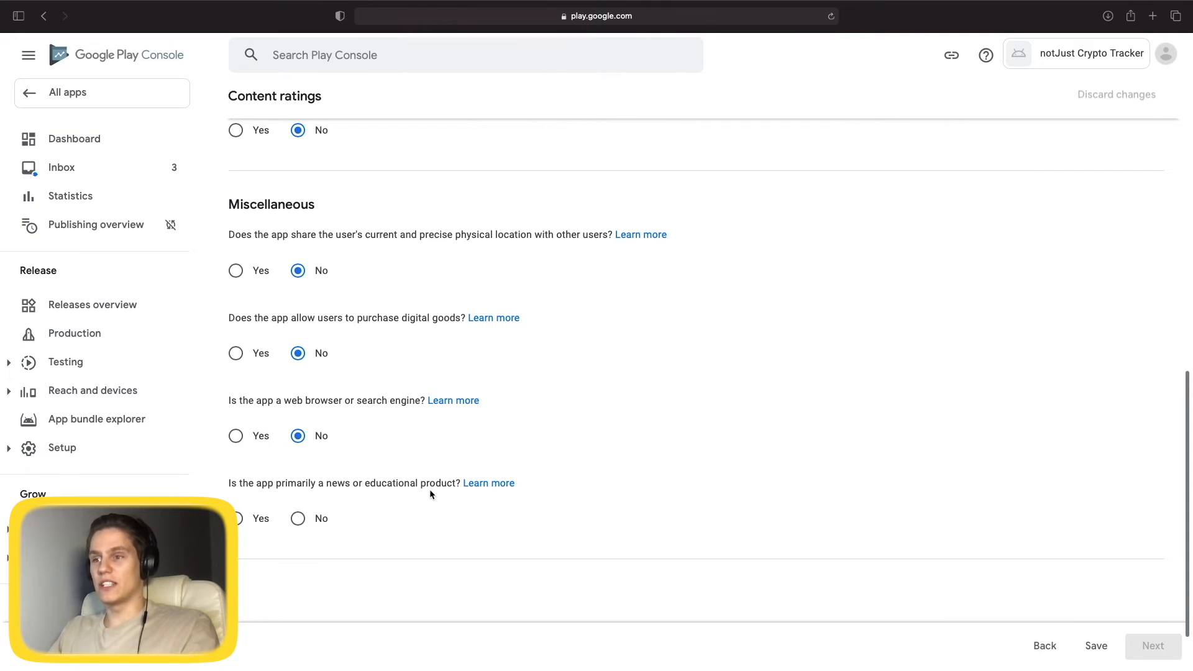
{"action": "left_click", "coordinate": [298, 519]}
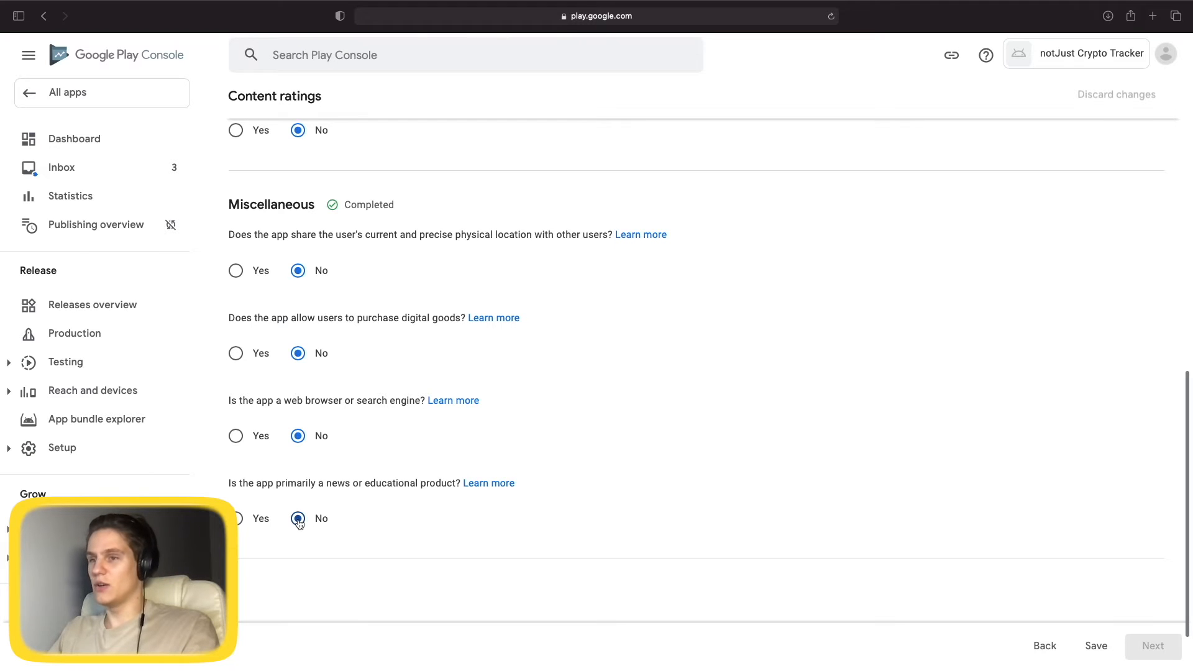
{"action": "scroll", "coordinate": [399, 448], "scroll_direction": "down", "scroll_amount": 2}
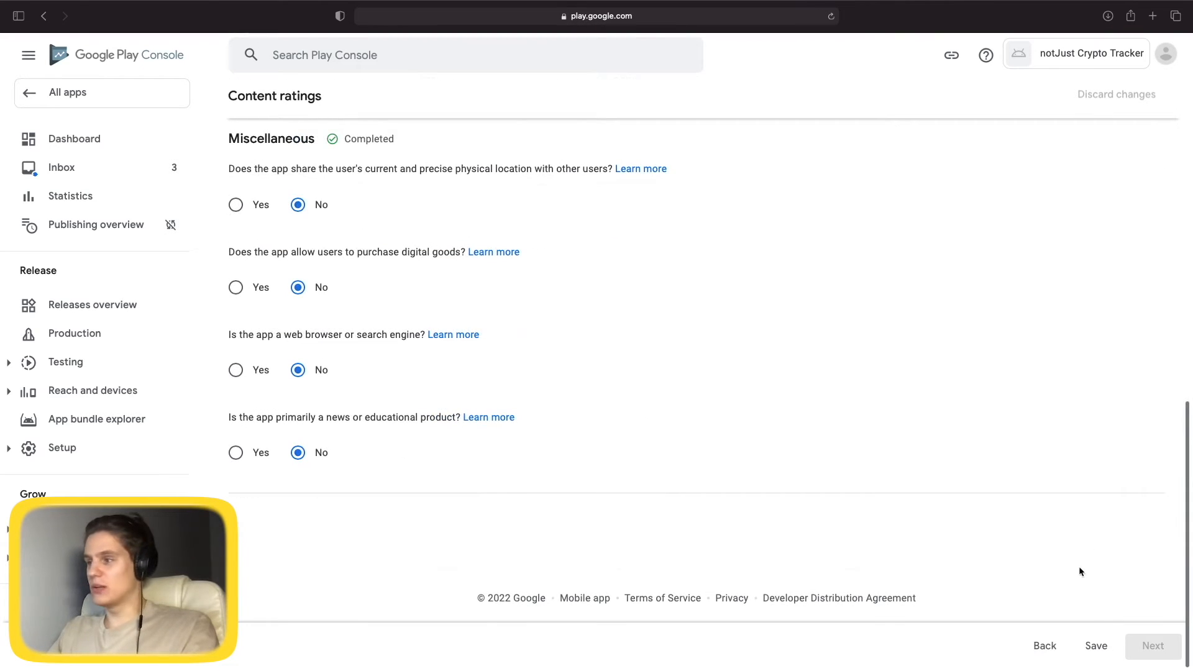
{"action": "left_click", "coordinate": [1094, 648]}
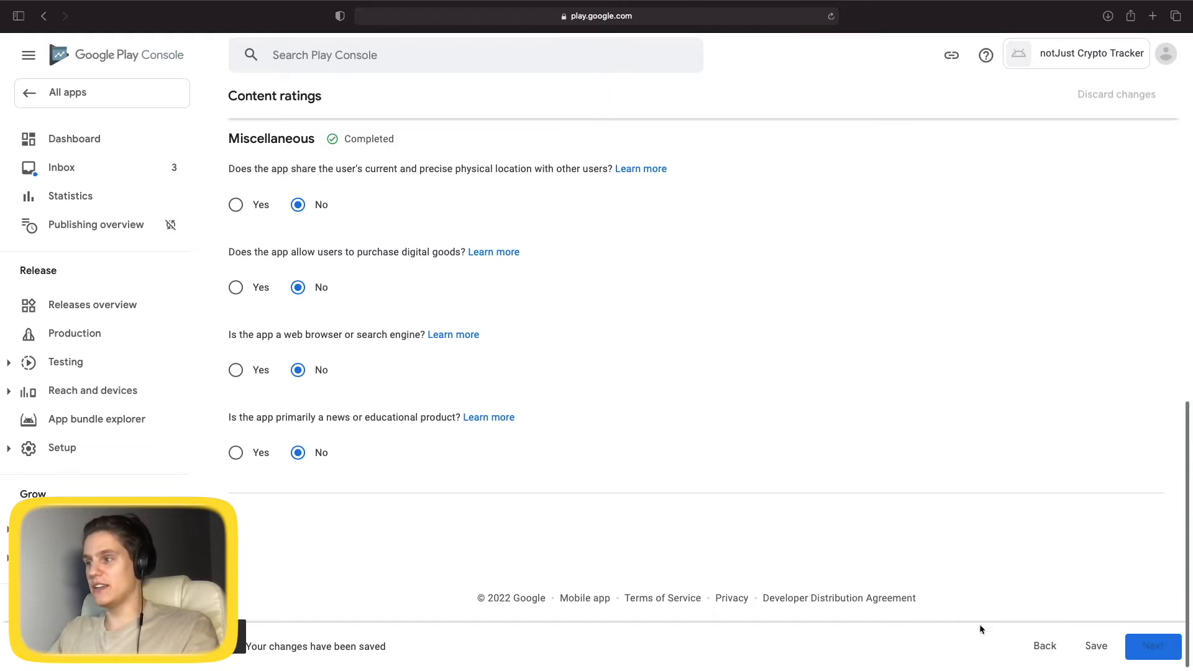
{"action": "left_click", "coordinate": [1152, 647]}
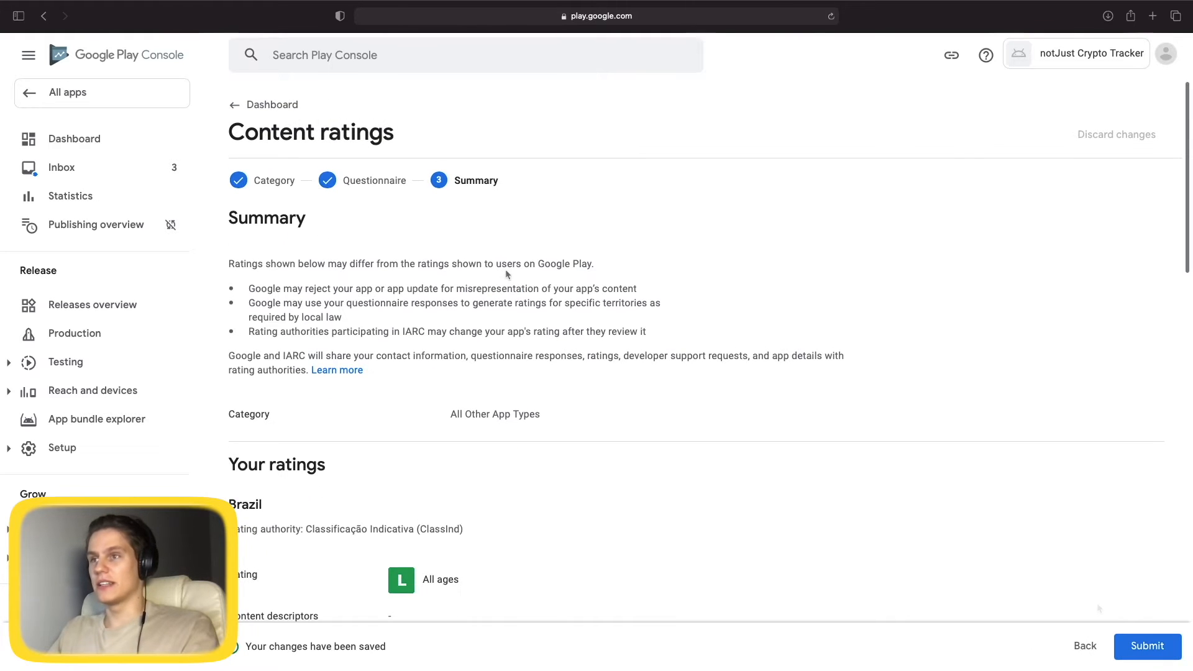
Review the content ratings summary and submit the questionnaire.
{"action": "scroll", "coordinate": [505, 274], "scroll_direction": "down", "scroll_amount": 4}
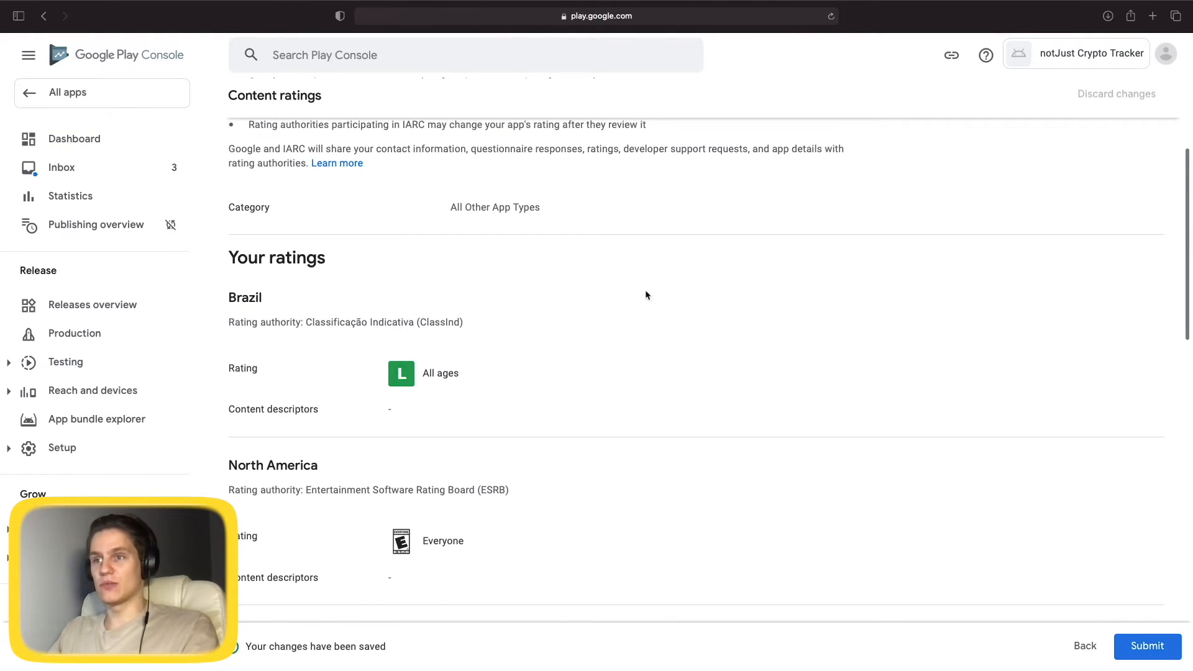
{"action": "scroll", "coordinate": [226, 407], "scroll_direction": "down", "scroll_amount": 7}
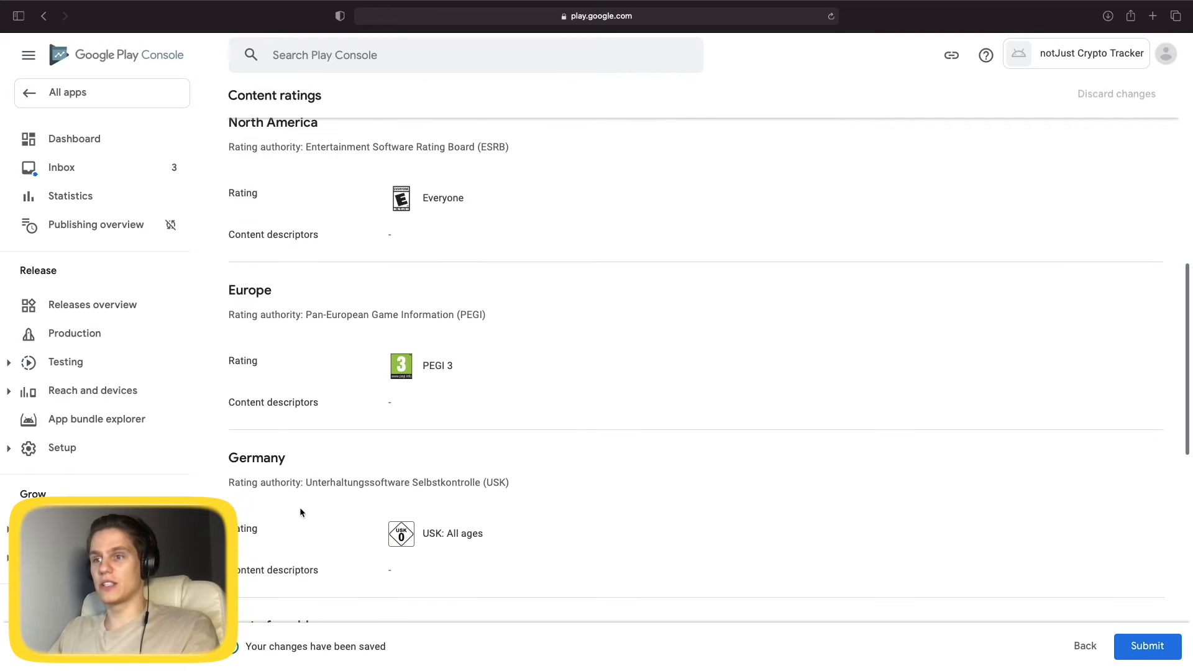
{"action": "scroll", "coordinate": [258, 460], "scroll_direction": "down", "scroll_amount": 3}
{"action": "scroll", "coordinate": [497, 482], "scroll_direction": "down", "scroll_amount": 4}
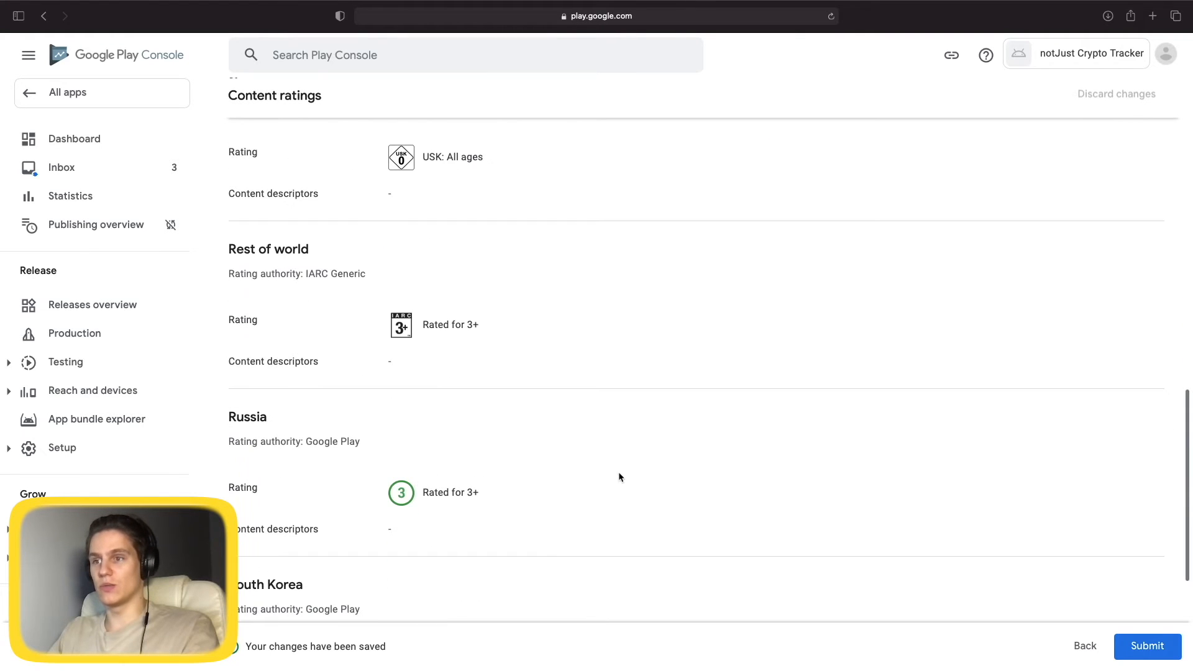
{"action": "scroll", "coordinate": [514, 429], "scroll_direction": "down", "scroll_amount": 5}
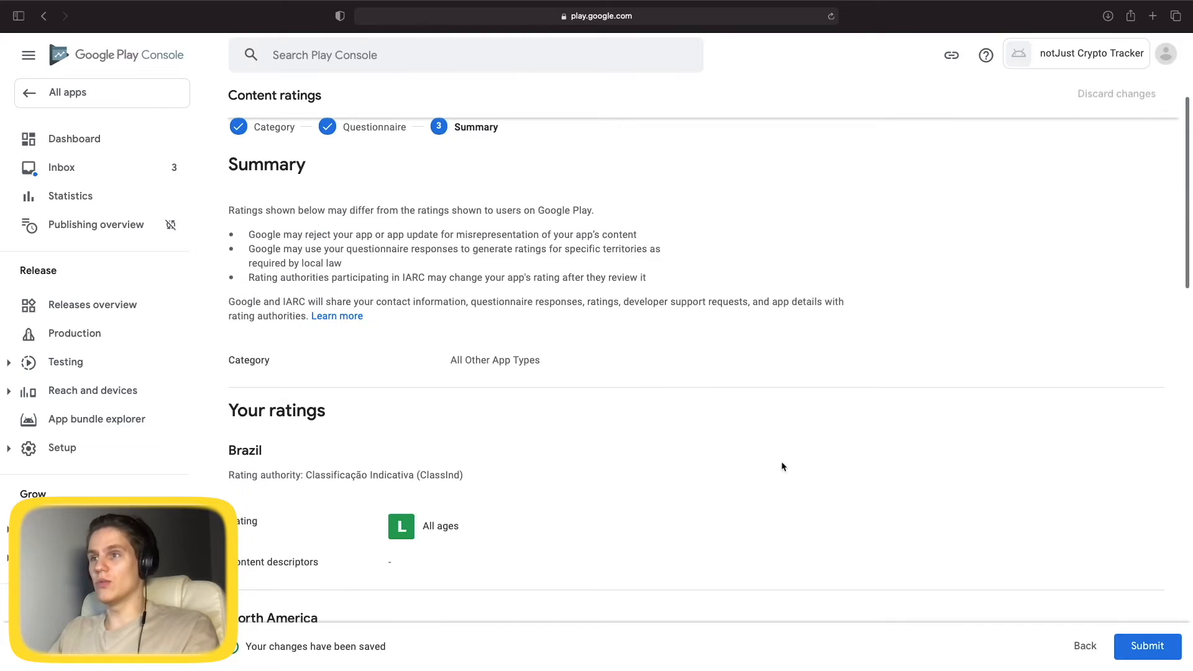
{"action": "scroll", "coordinate": [786, 454], "scroll_direction": "up", "scroll_amount": 2}
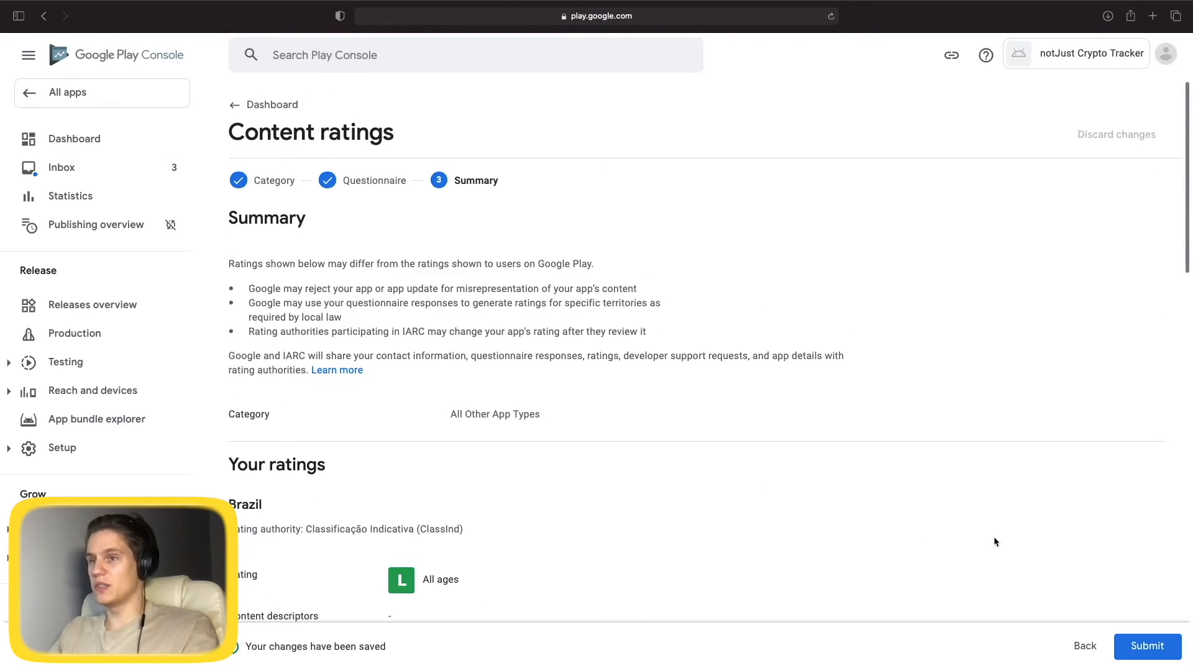
{"action": "left_click", "coordinate": [1147, 636]}
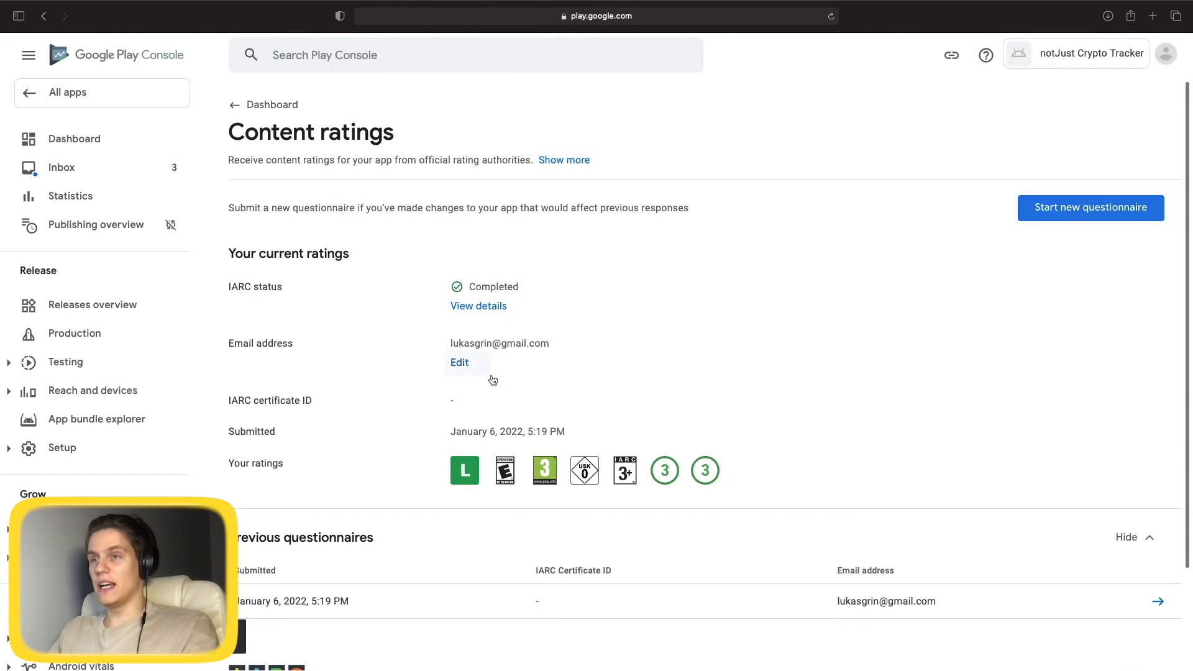
{"action": "scroll", "coordinate": [529, 410], "scroll_direction": "down", "scroll_amount": 4}
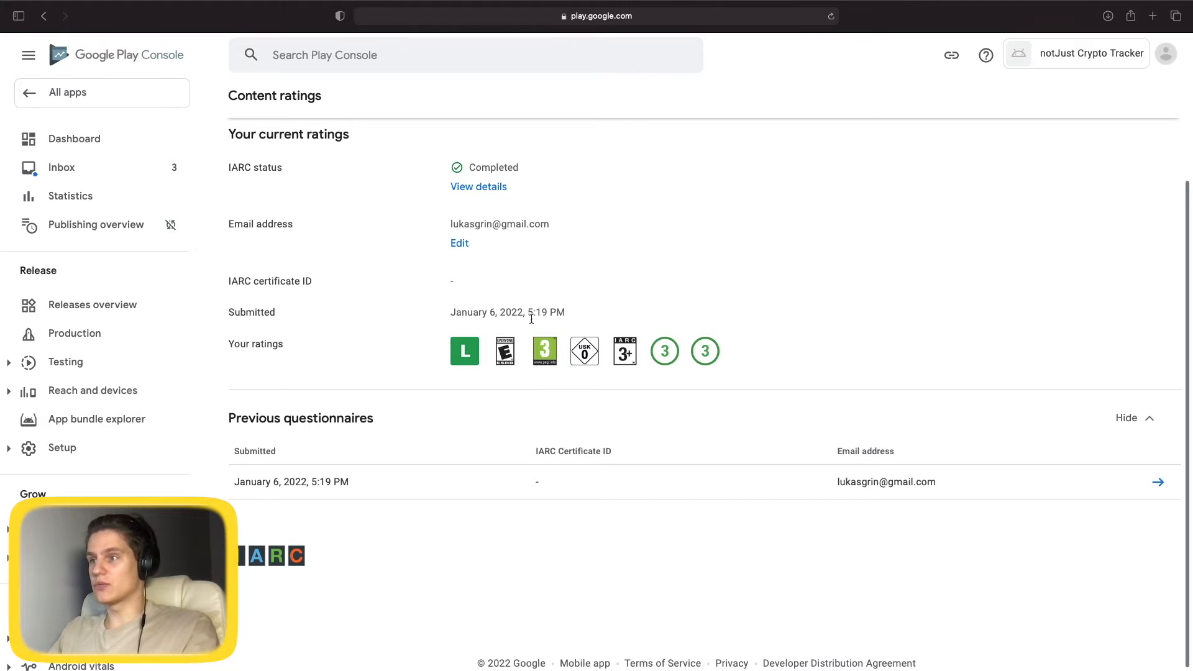
{"action": "scroll", "coordinate": [458, 344], "scroll_direction": "up", "scroll_amount": 2}
{"action": "scroll", "coordinate": [457, 340], "scroll_direction": "up", "scroll_amount": 2}
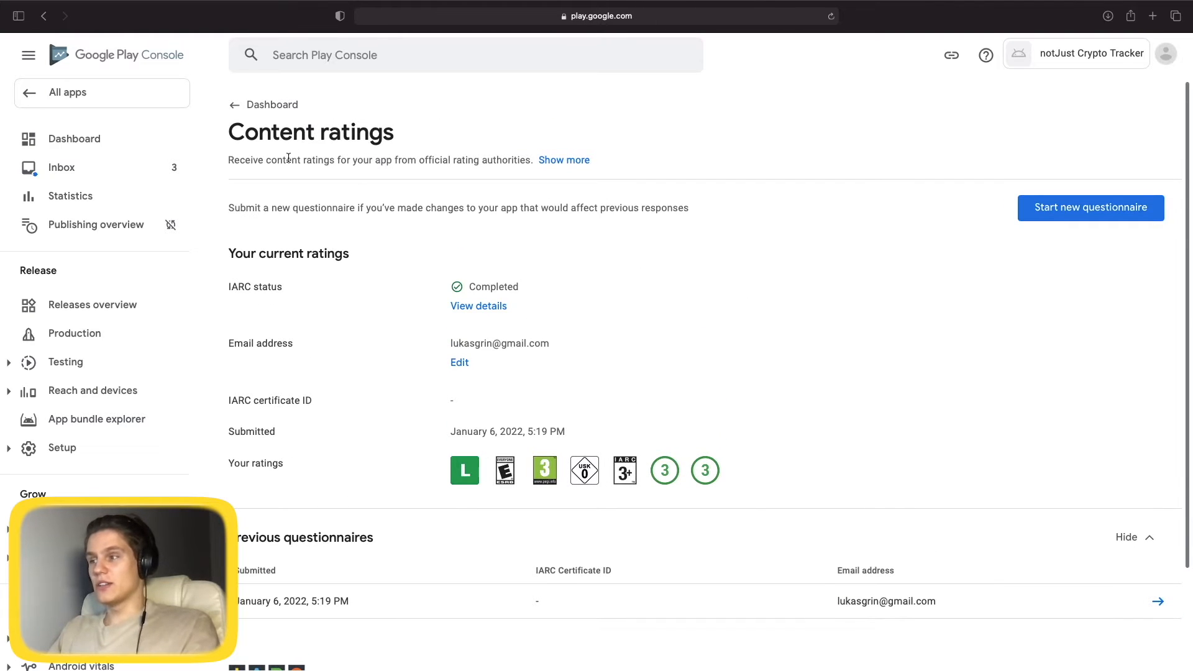
Go back to the Dashboard and open the Target audience task.
{"action": "left_click", "coordinate": [269, 106]}
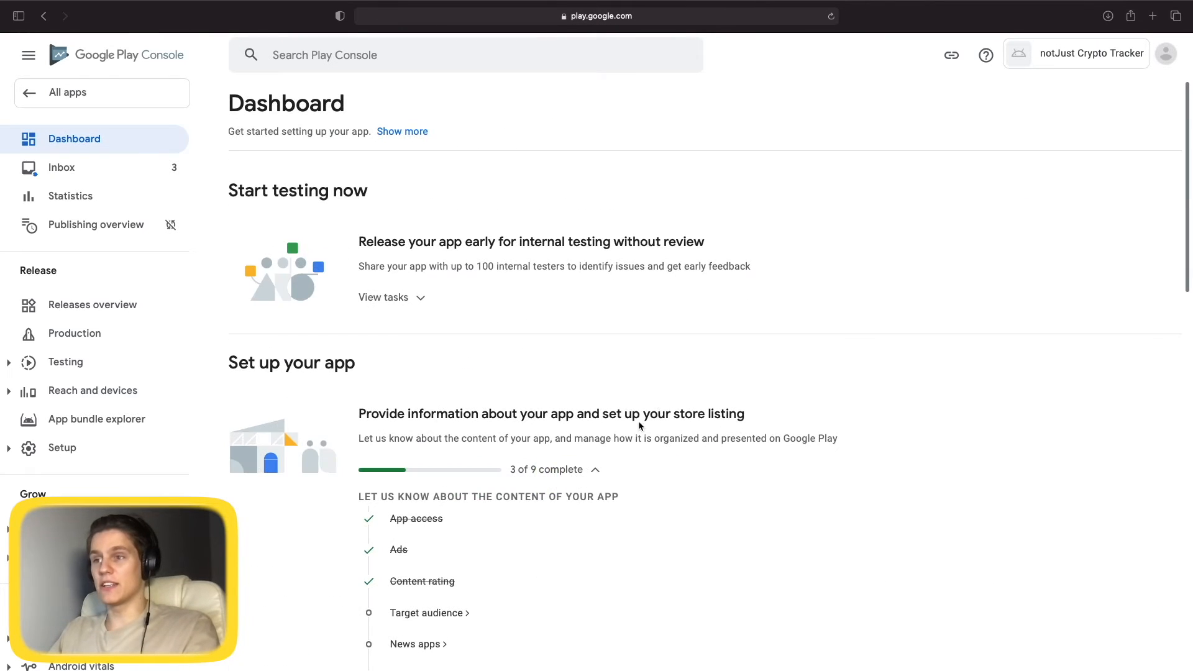
{"action": "scroll", "coordinate": [637, 436], "scroll_direction": "down", "scroll_amount": 3}
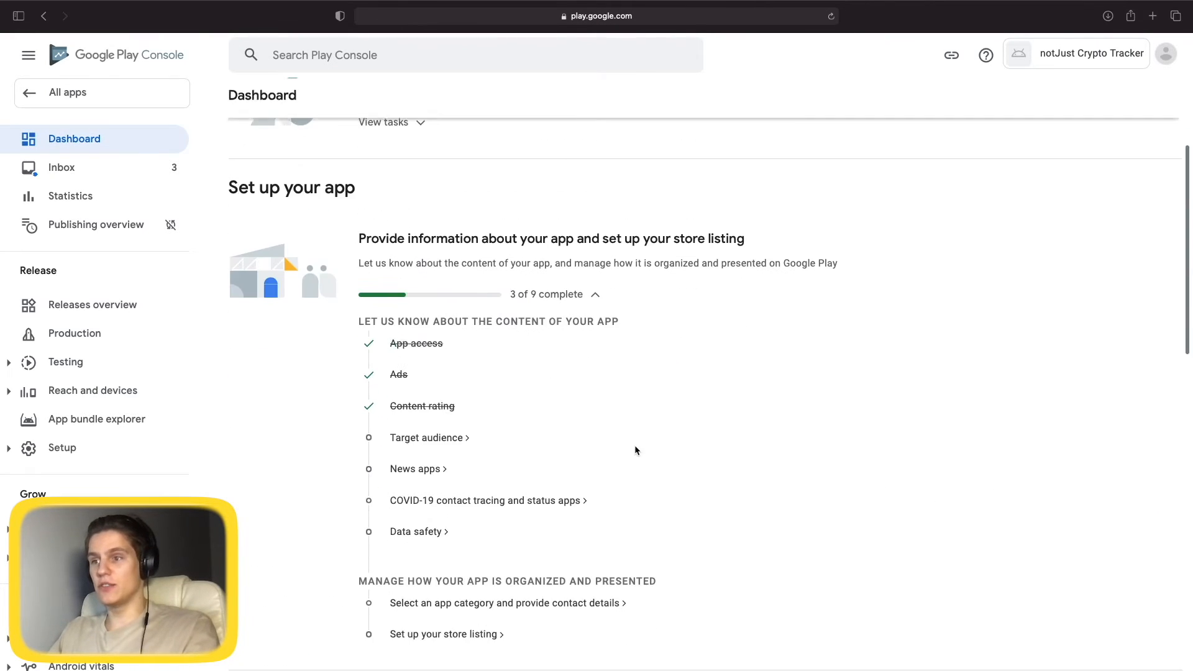
{"action": "left_click", "coordinate": [428, 434]}
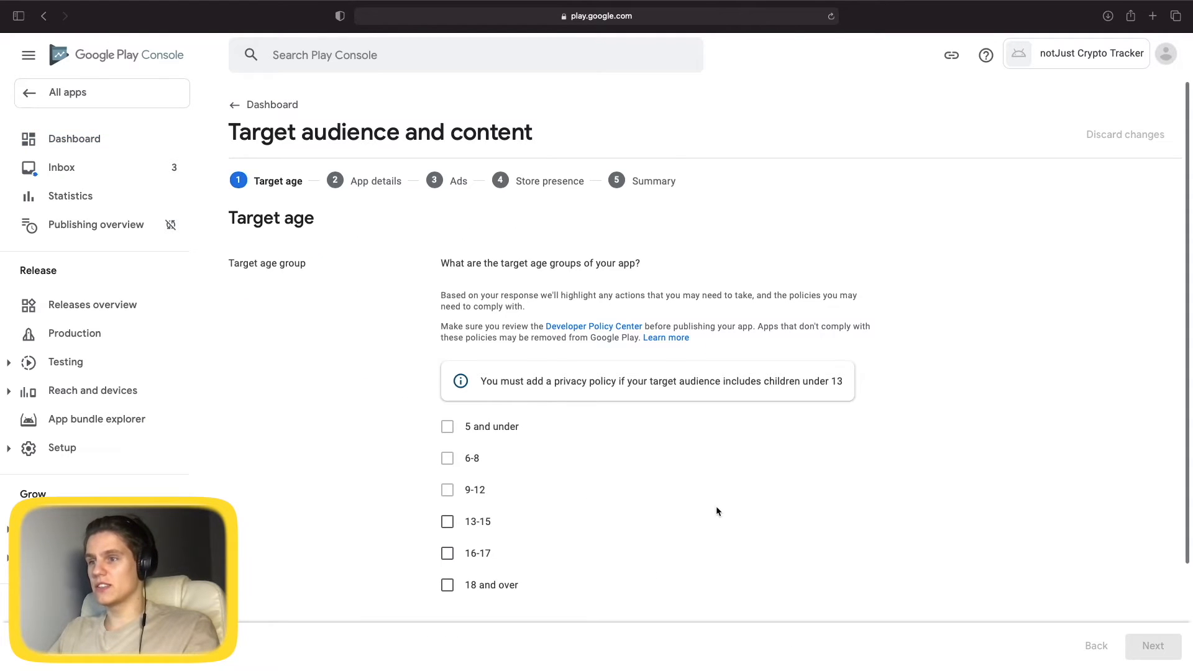
Set the target age group to 18 and over, mark it not appealing to children, and save.
{"action": "scroll", "coordinate": [715, 506], "scroll_direction": "down", "scroll_amount": 1}
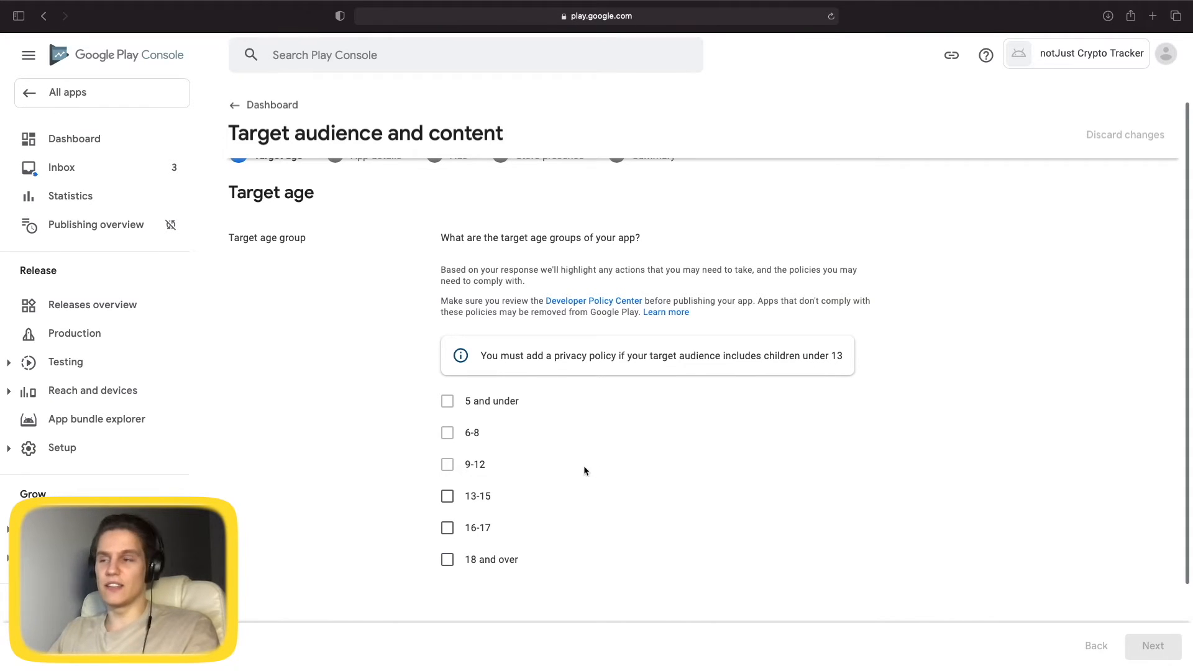
{"action": "left_click", "coordinate": [447, 559]}
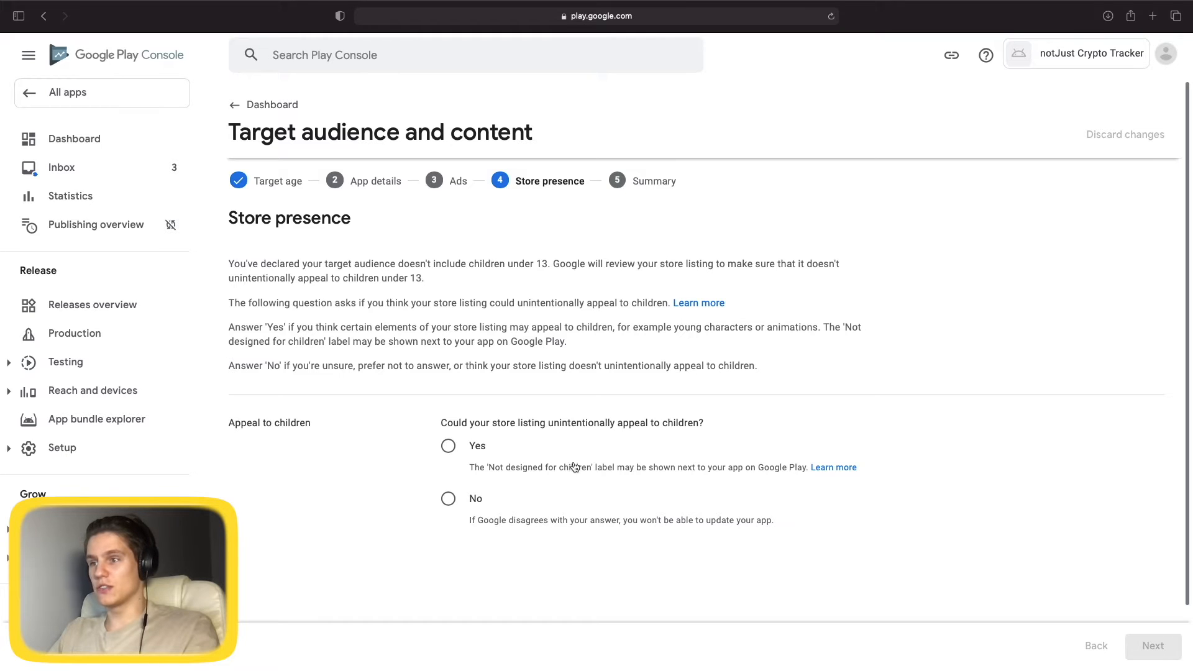
{"action": "scroll", "coordinate": [572, 472], "scroll_direction": "down", "scroll_amount": 1}
{"action": "left_click", "coordinate": [448, 491]}
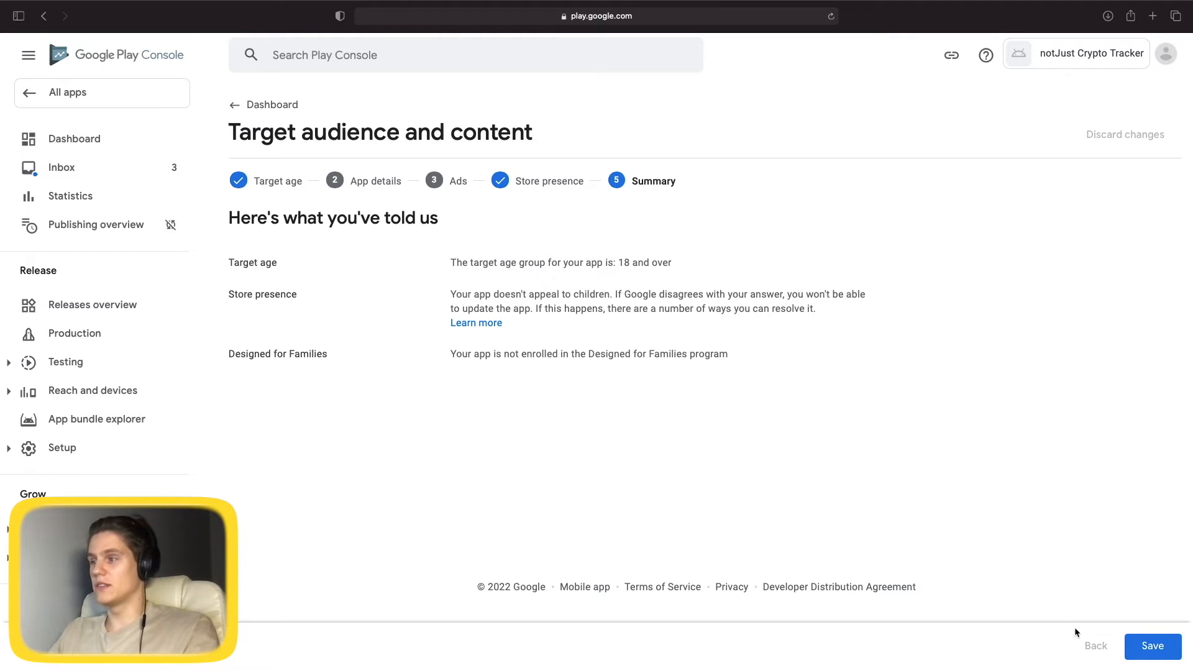
{"action": "left_click", "coordinate": [1151, 646]}
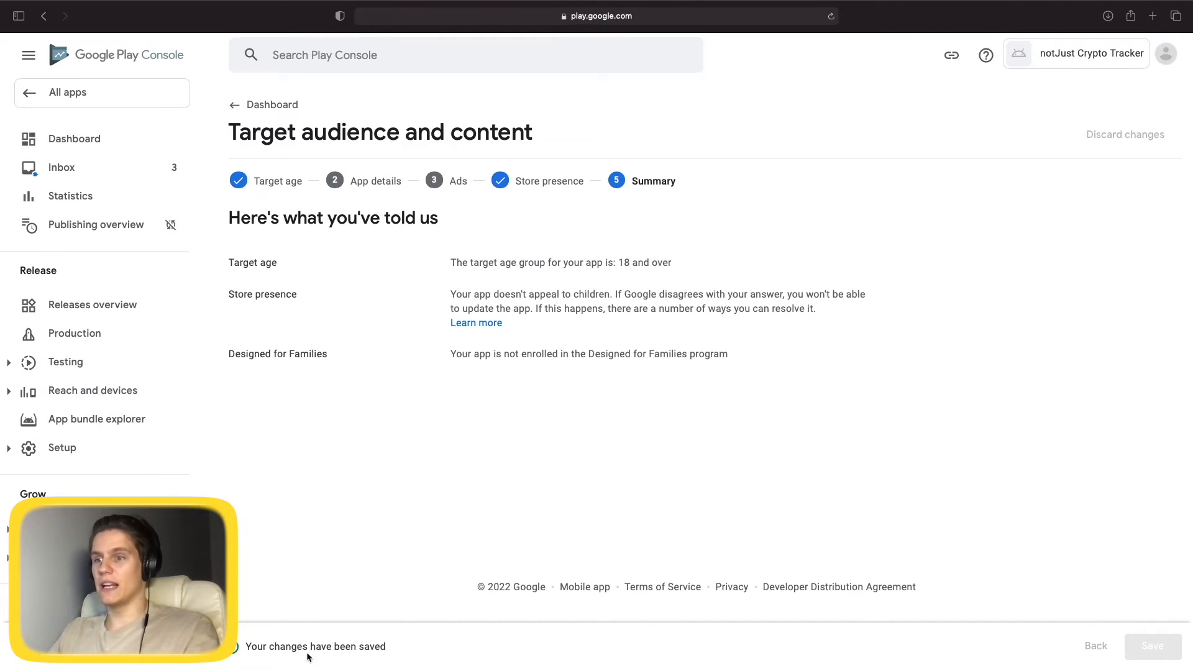
{"action": "left_click", "coordinate": [238, 105]}
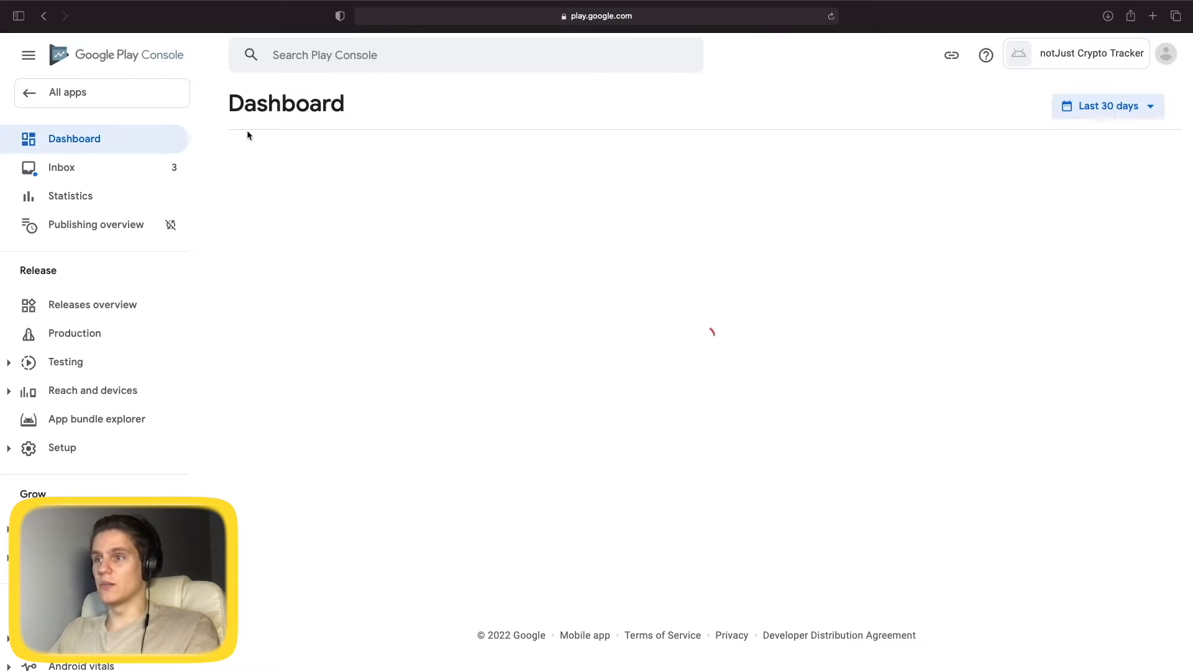
Declare that the app is not a news app and save.
{"action": "left_click", "coordinate": [410, 411]}
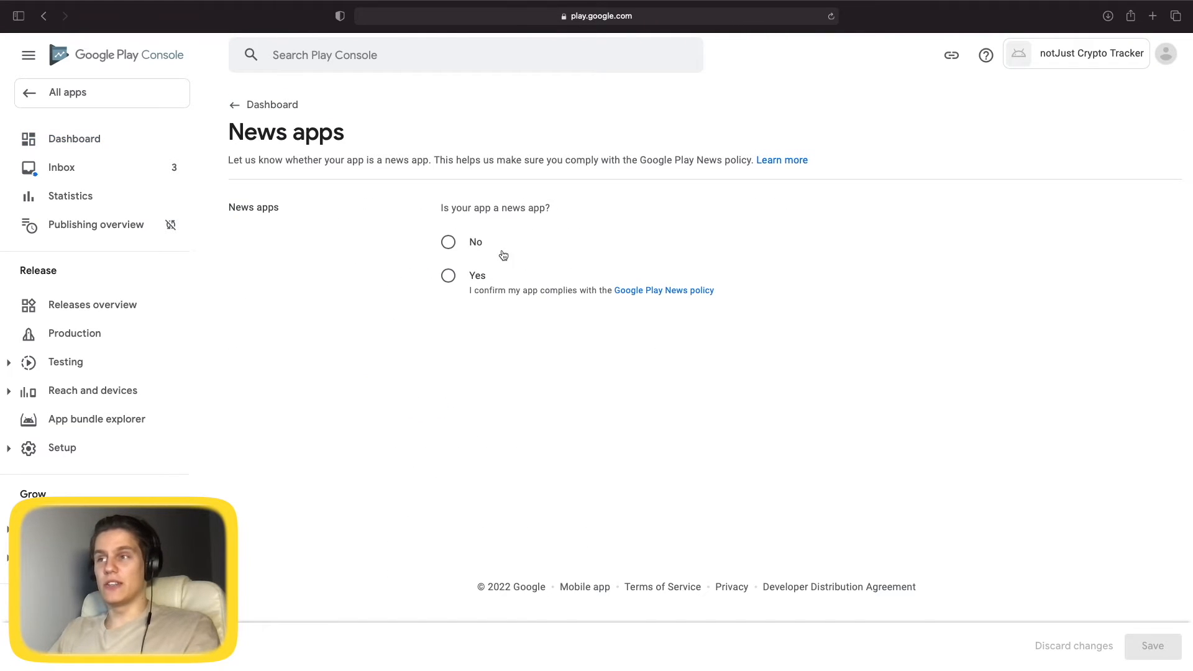
{"action": "left_click", "coordinate": [448, 242]}
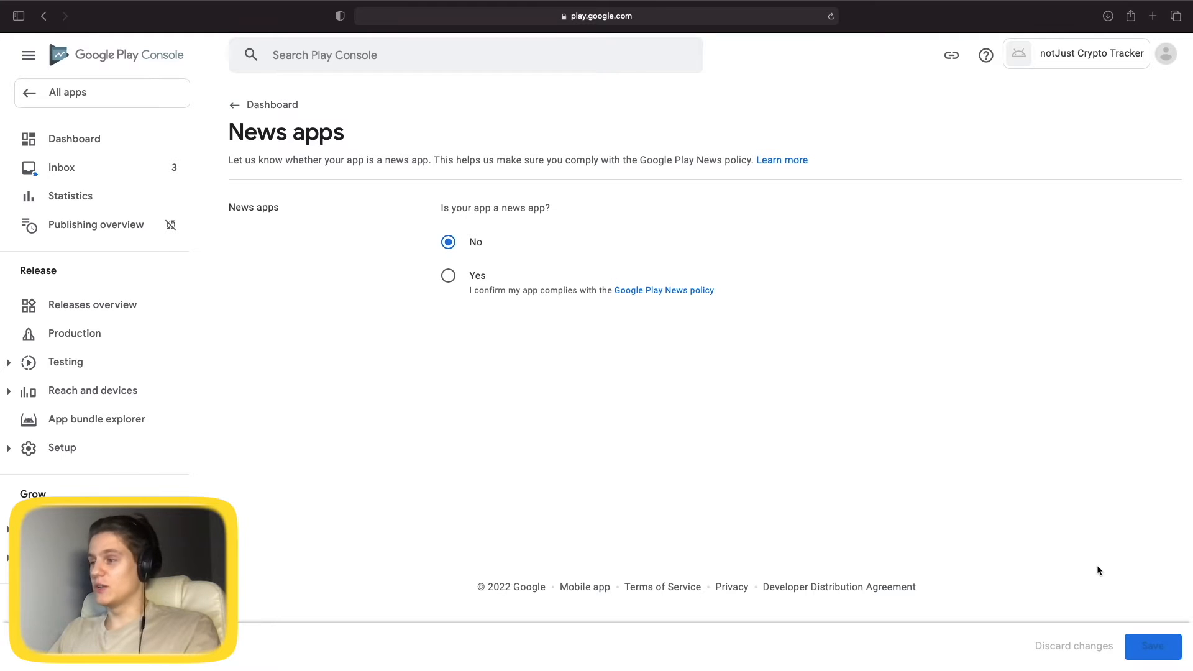
{"action": "left_click", "coordinate": [1147, 646]}
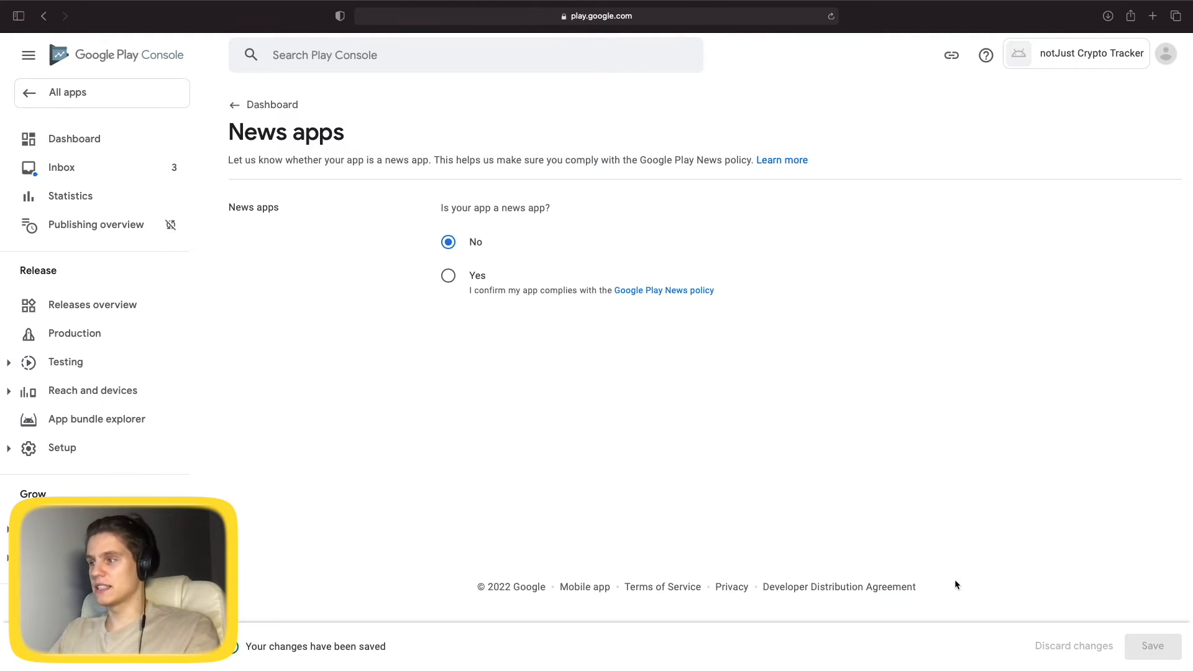
{"action": "left_click", "coordinate": [239, 106]}
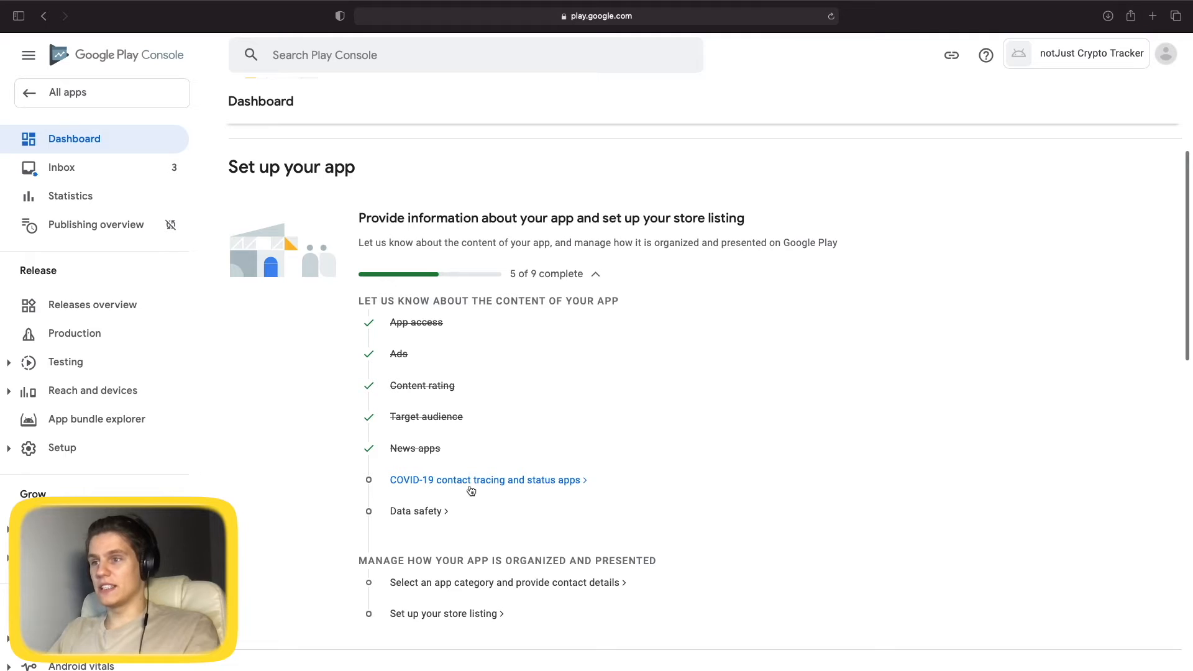
Declare it is not a publicly available COVID-19 contact tracing or status app and save.
{"action": "left_click", "coordinate": [519, 481]}
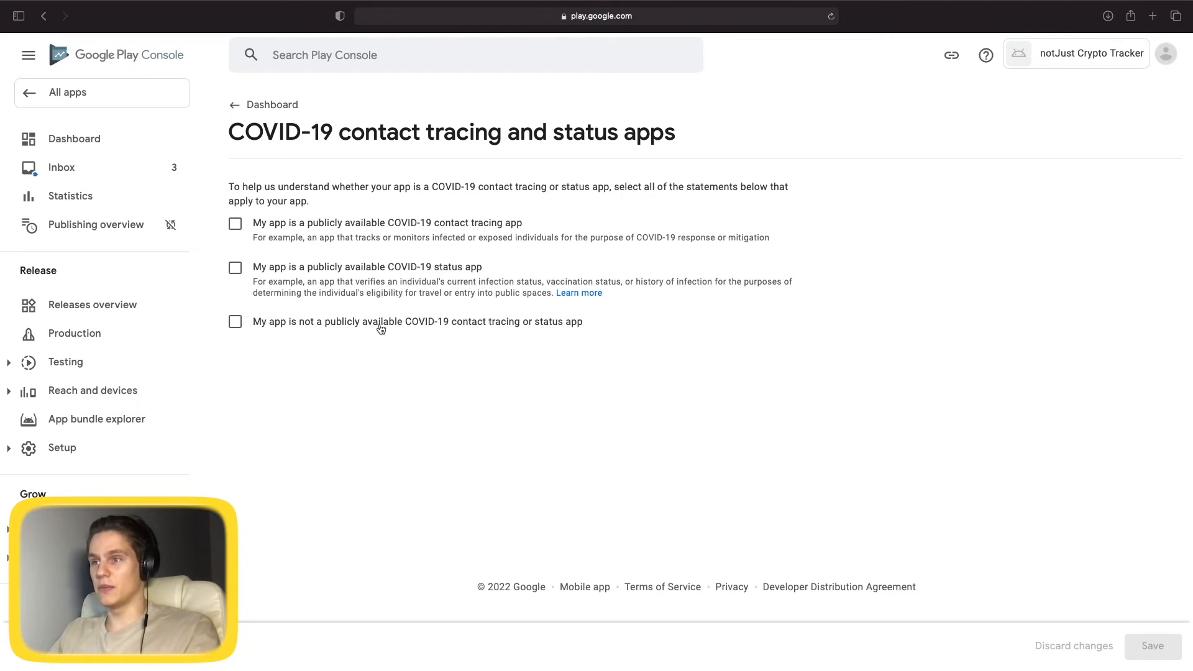
{"action": "left_click", "coordinate": [477, 323]}
{"action": "left_click", "coordinate": [1152, 646]}
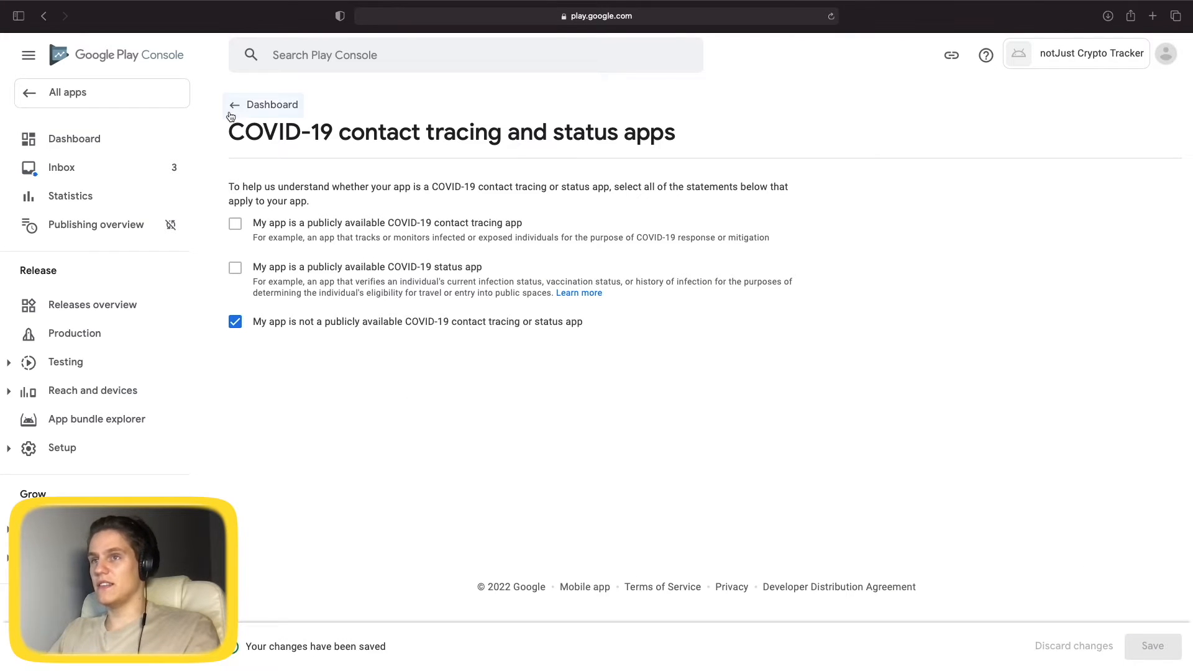
{"action": "left_click", "coordinate": [262, 116]}
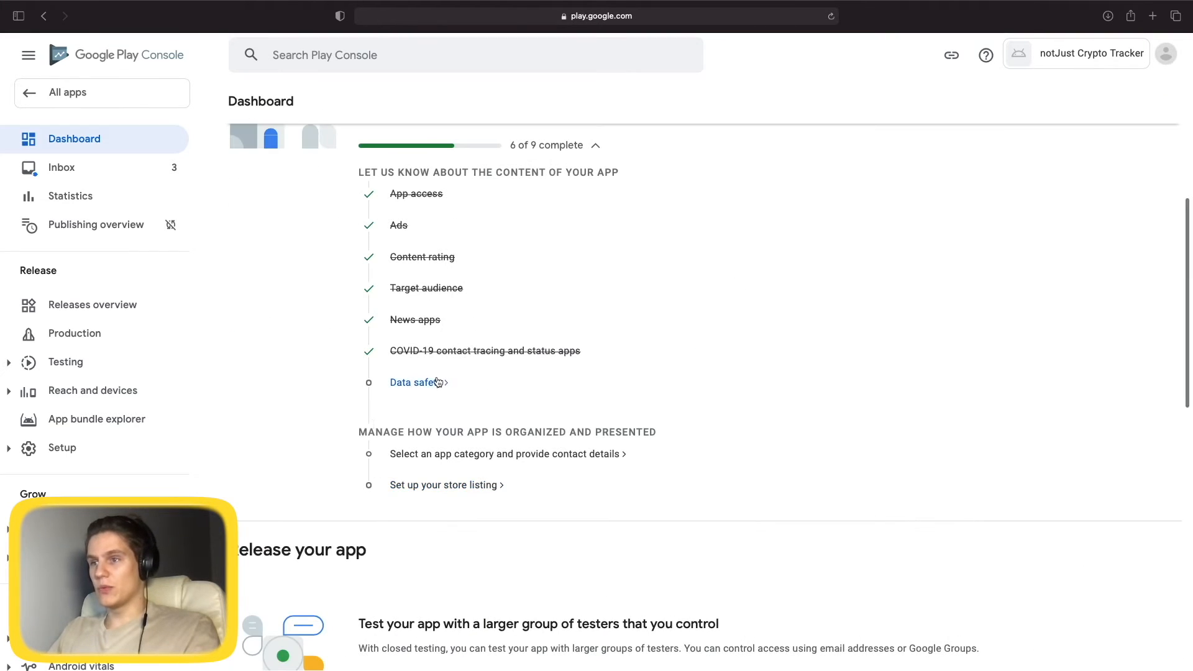
Open Data safety and step through its introduction slides to start the form.
{"action": "left_click", "coordinate": [423, 384]}
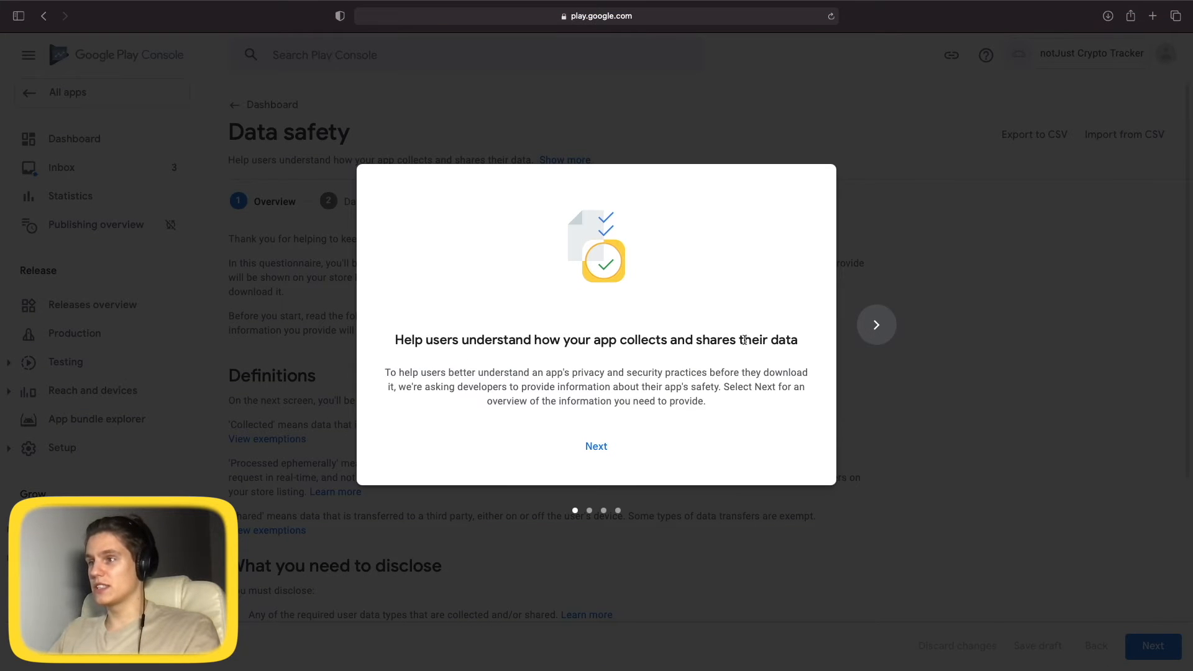
{"action": "left_click", "coordinate": [597, 446]}
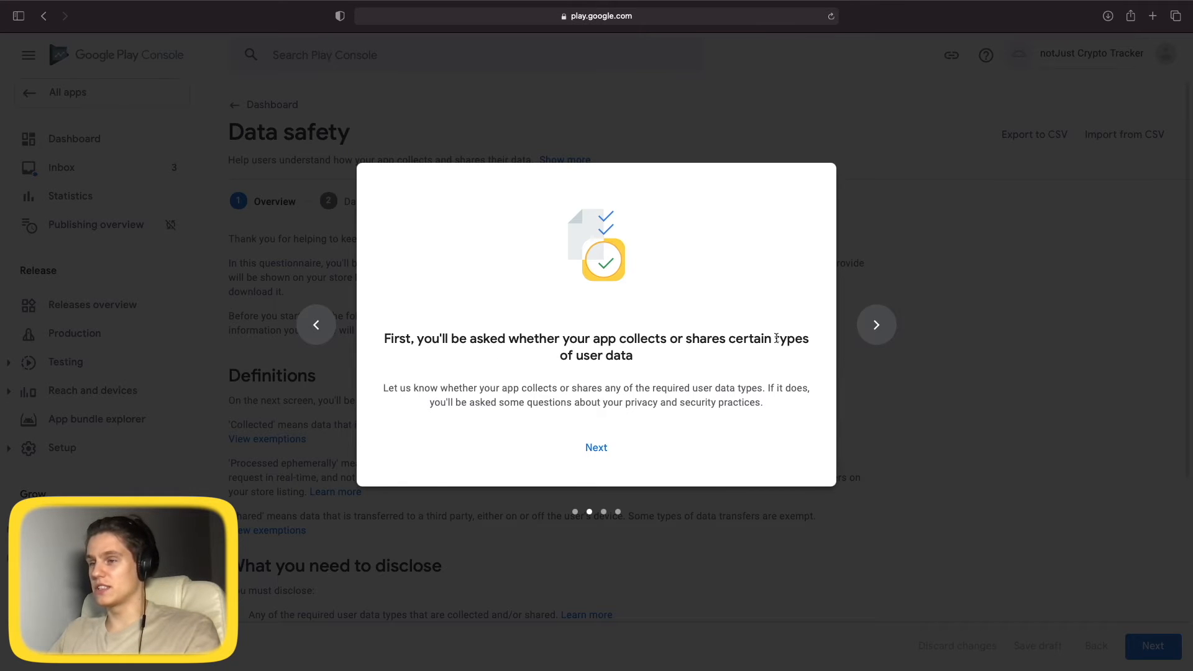
{"action": "left_click", "coordinate": [597, 448]}
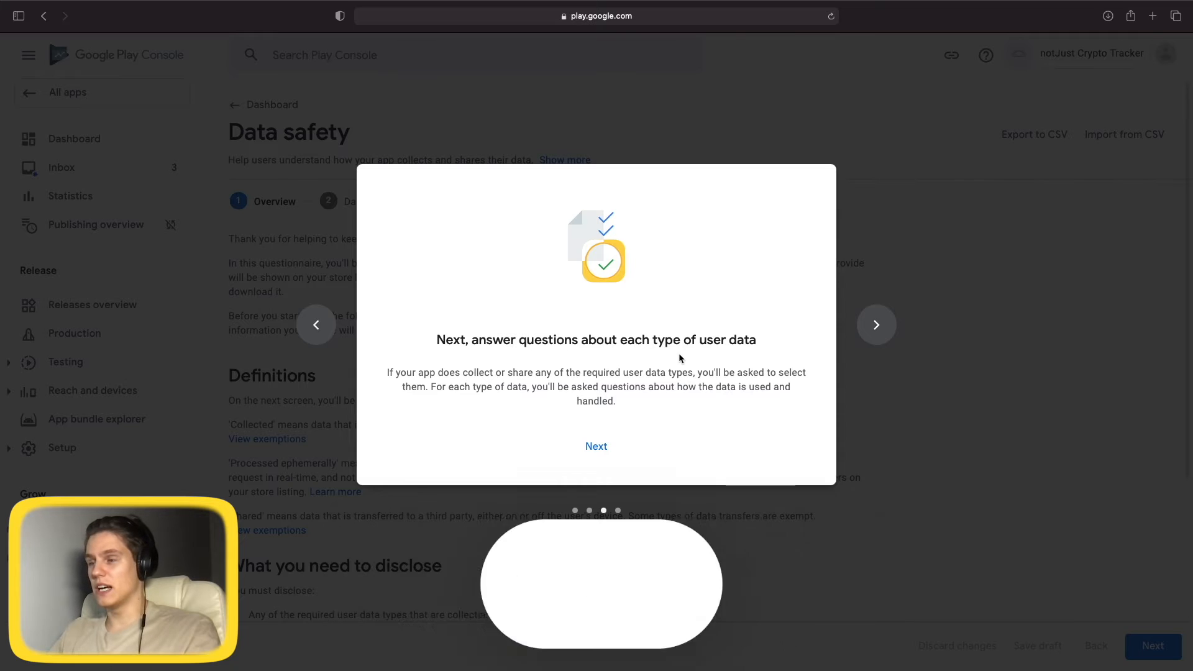
{"action": "left_click", "coordinate": [597, 448]}
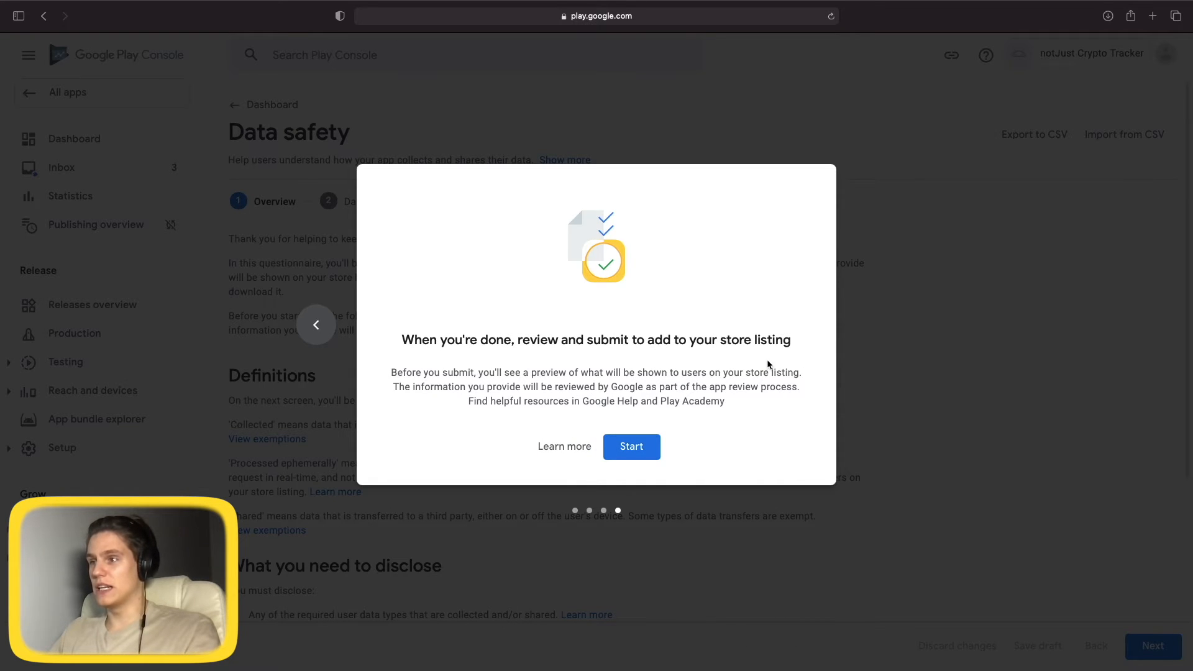
{"action": "left_click", "coordinate": [632, 446]}
Answer No to collecting or sharing user data and continue to the store listing preview.
{"action": "scroll", "coordinate": [621, 453], "scroll_direction": "down", "scroll_amount": 5}
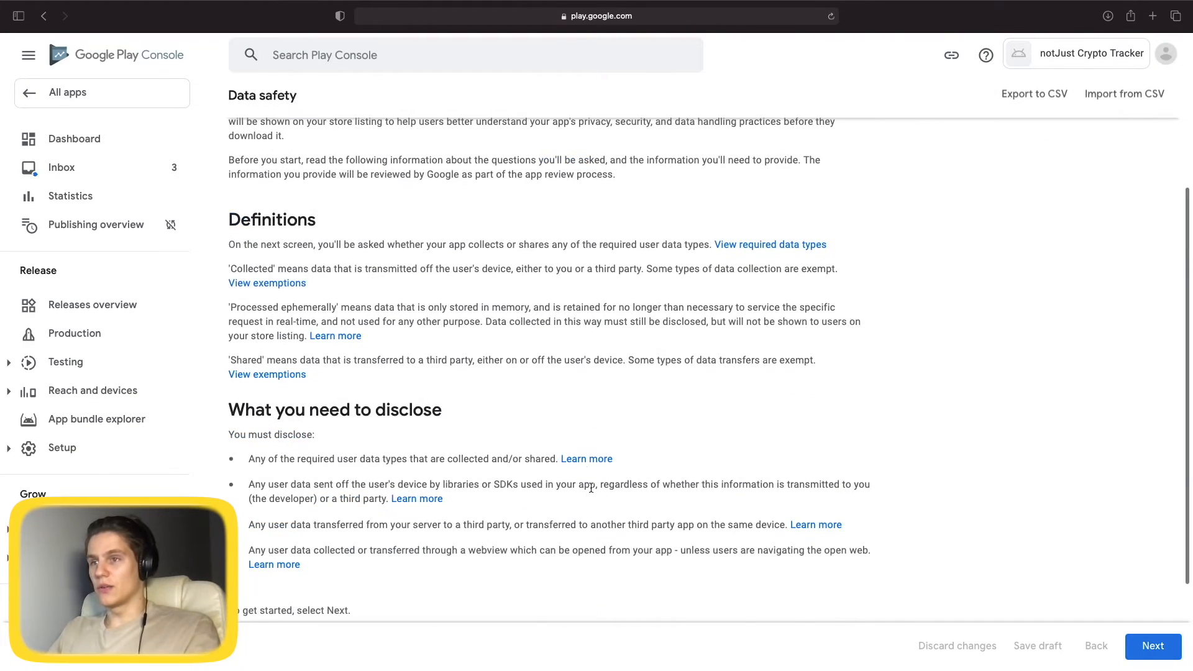
{"action": "scroll", "coordinate": [575, 529], "scroll_direction": "up", "scroll_amount": 5}
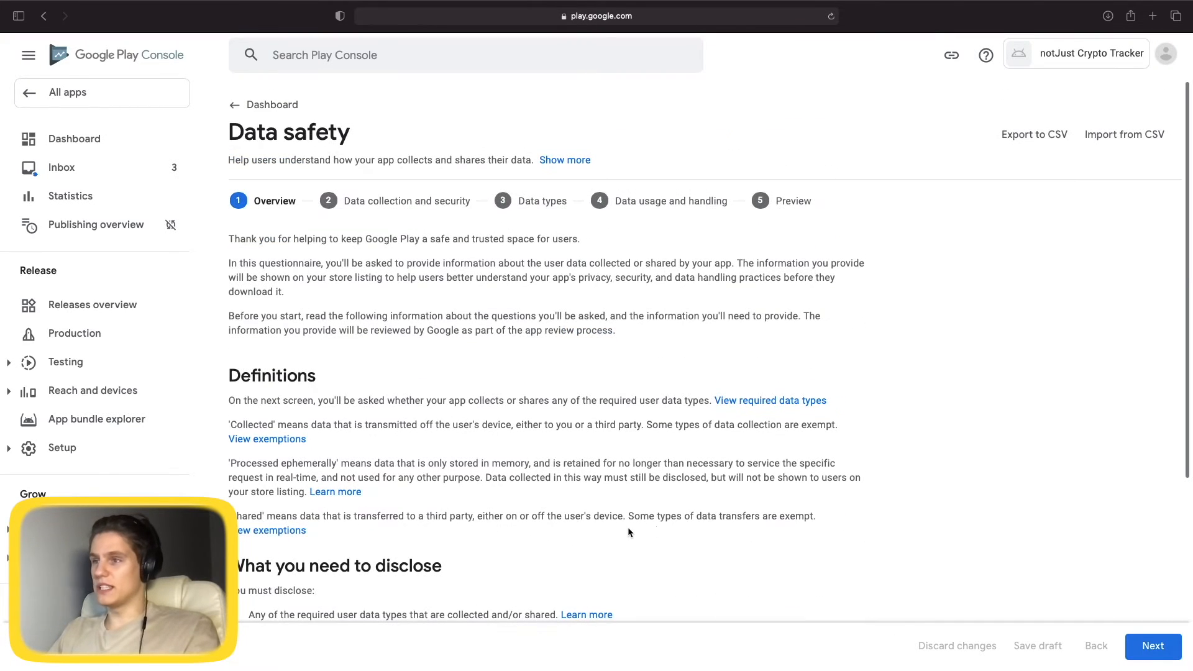
{"action": "scroll", "coordinate": [629, 603], "scroll_direction": "down", "scroll_amount": 3}
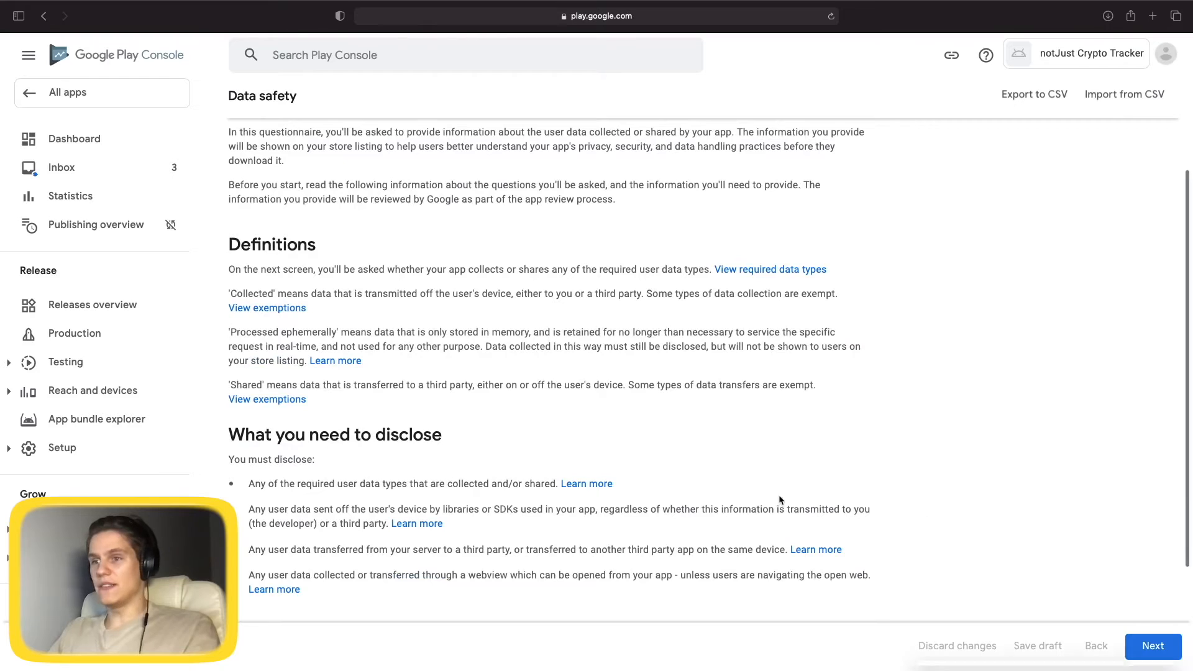
{"action": "left_click", "coordinate": [1162, 545]}
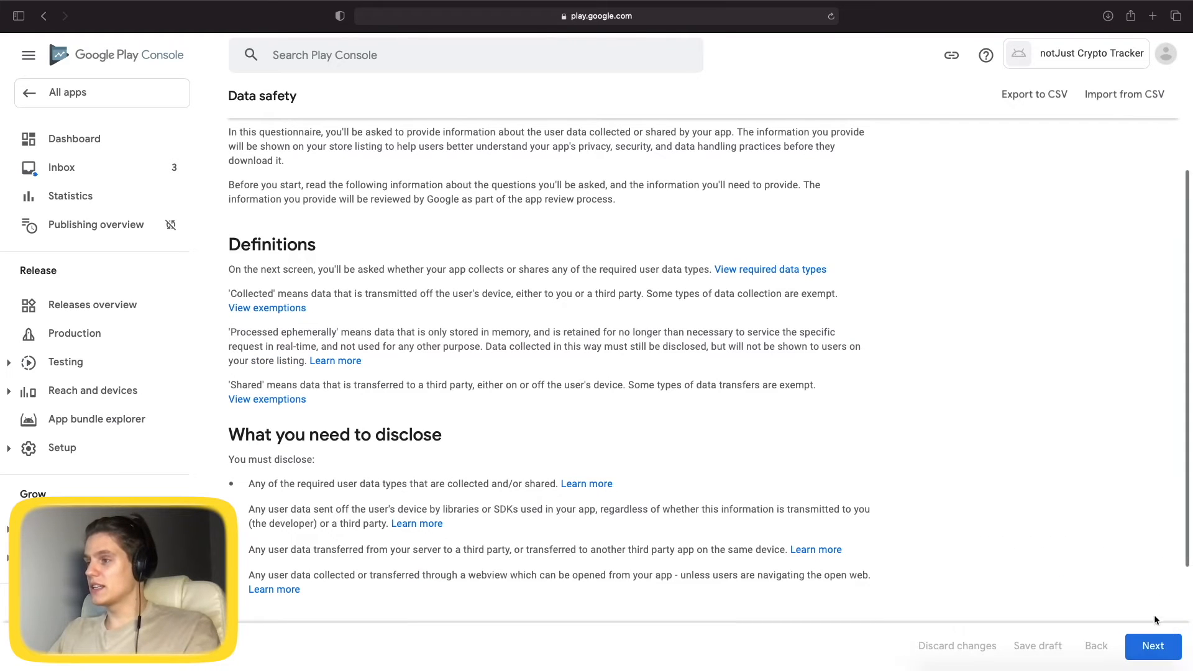
{"action": "left_click", "coordinate": [1153, 646]}
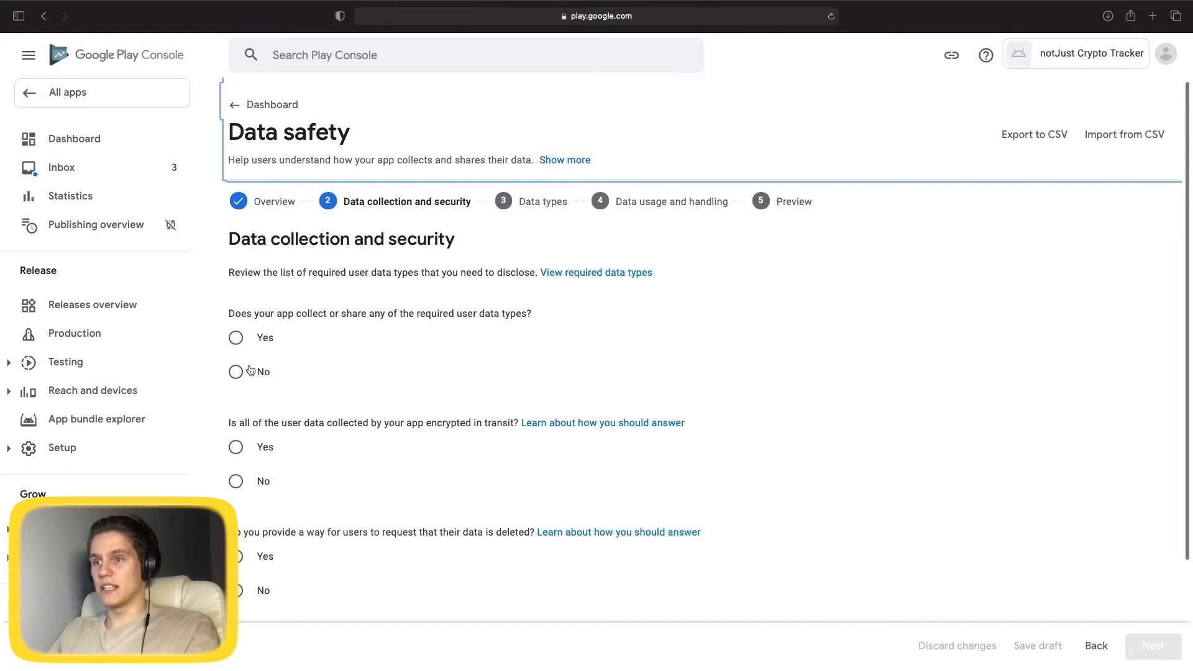
{"action": "left_click", "coordinate": [279, 372]}
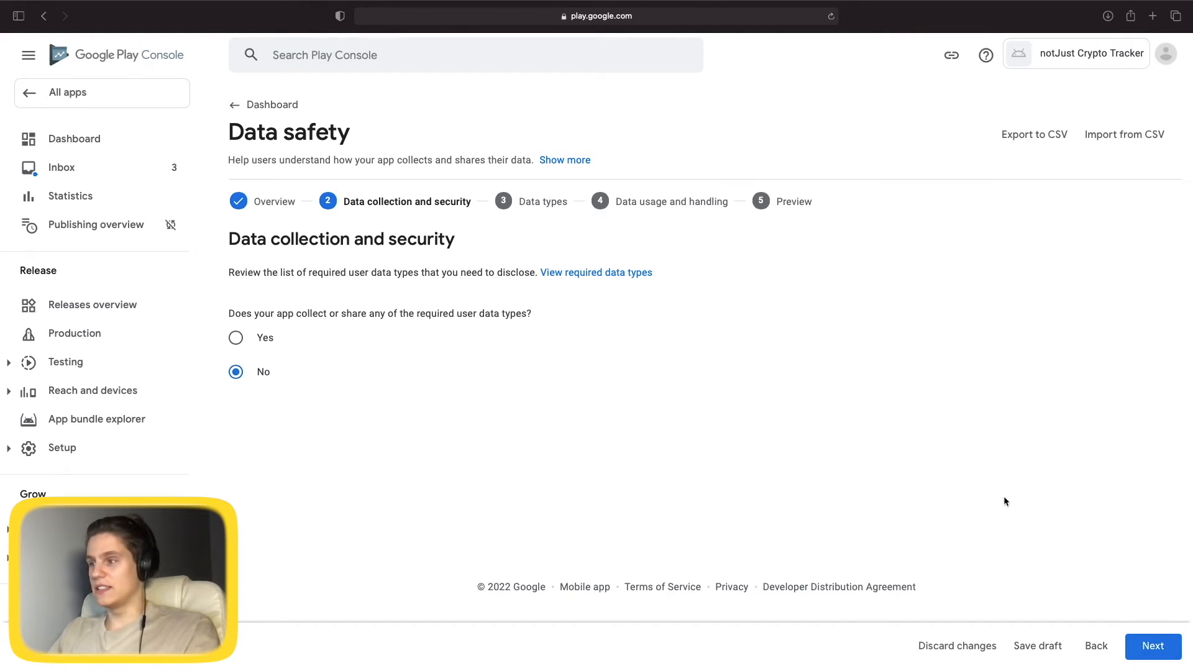
{"action": "left_click", "coordinate": [1146, 650]}
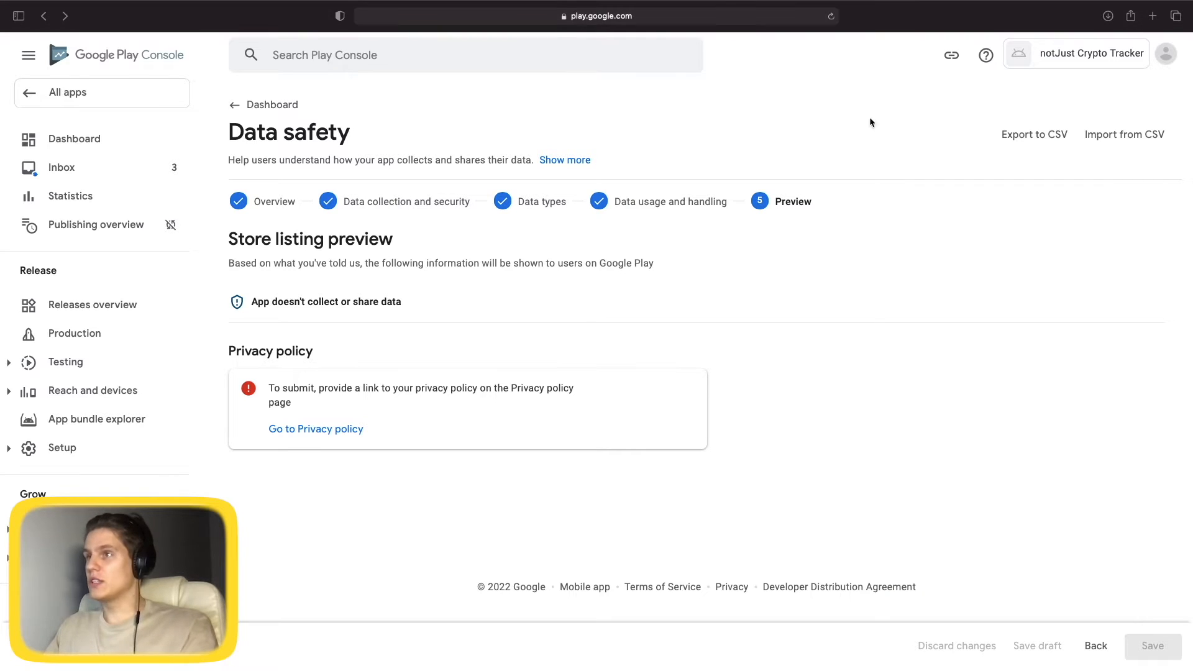
Load PrivacyPolicies.com in a new tab and start an app privacy policy in the generator.
{"action": "key", "text": "super+t"}
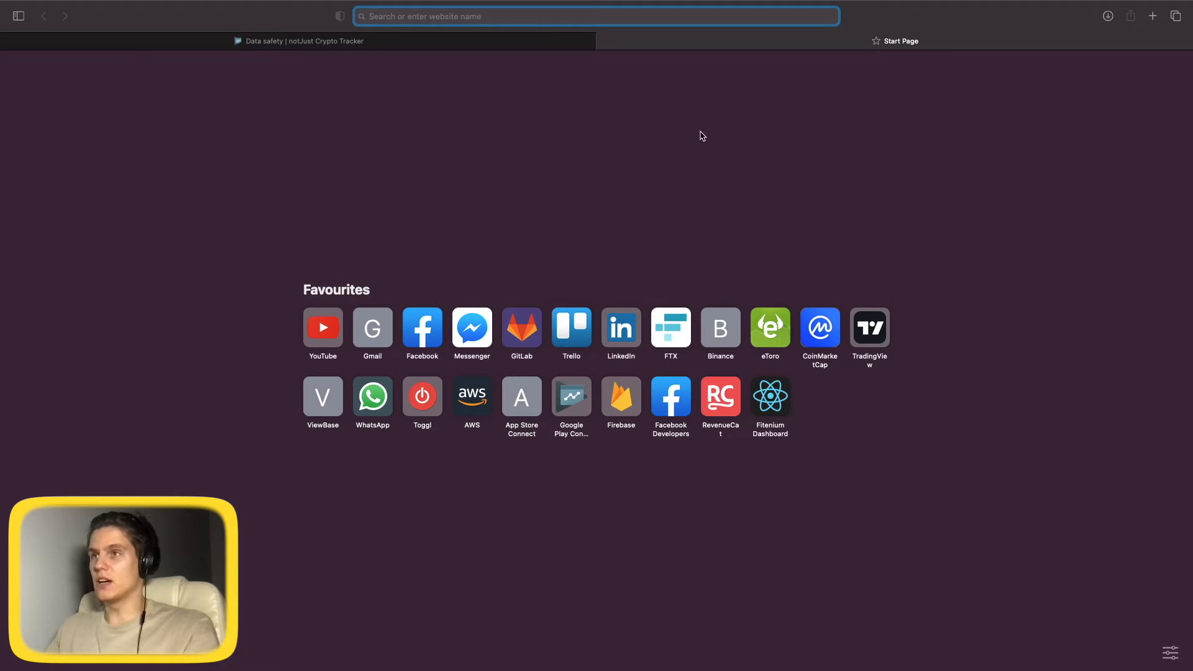
{"action": "type", "text": "app.privacypolicies.com"}
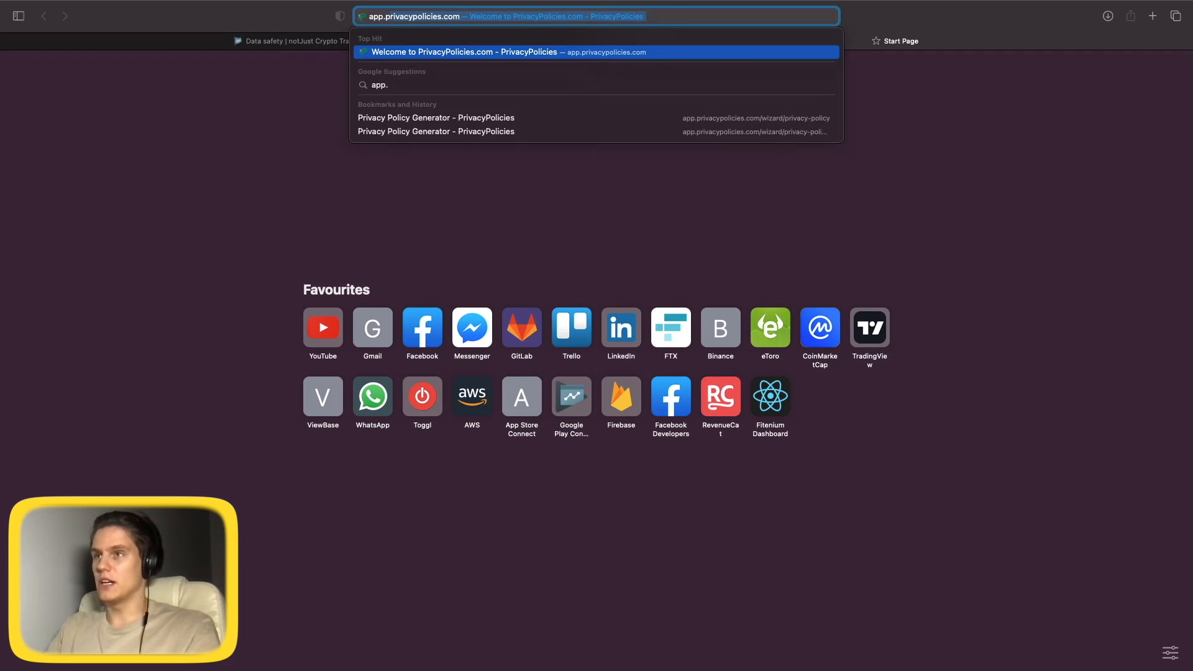
{"action": "key", "text": "Return"}
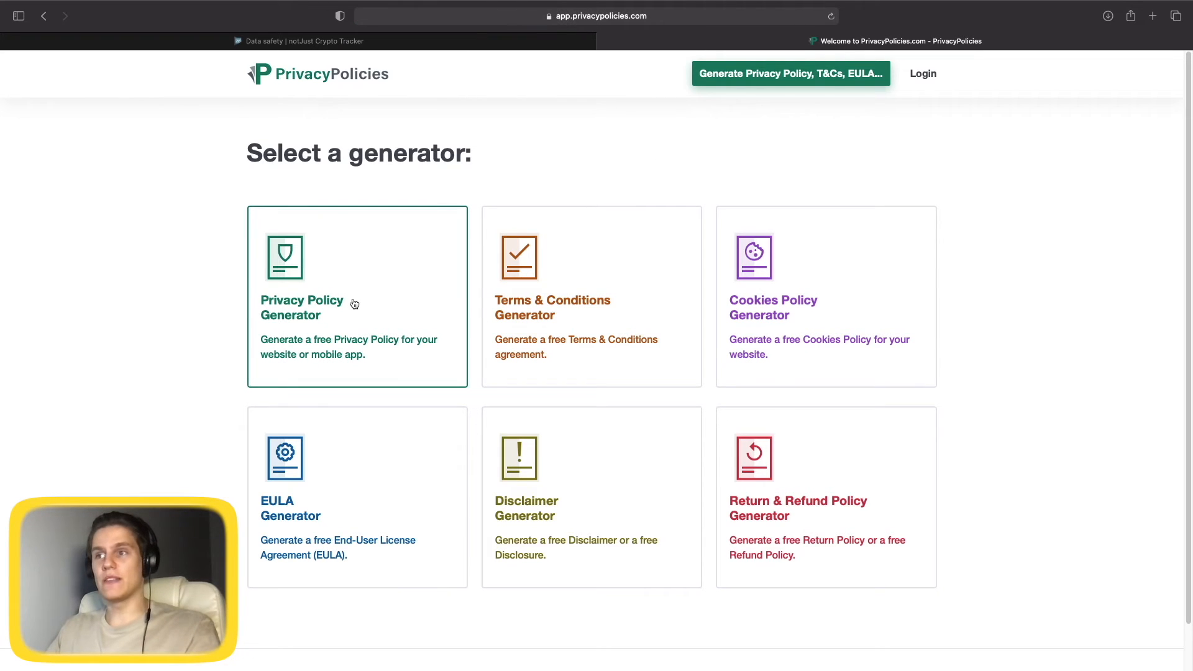
{"action": "left_click", "coordinate": [322, 310]}
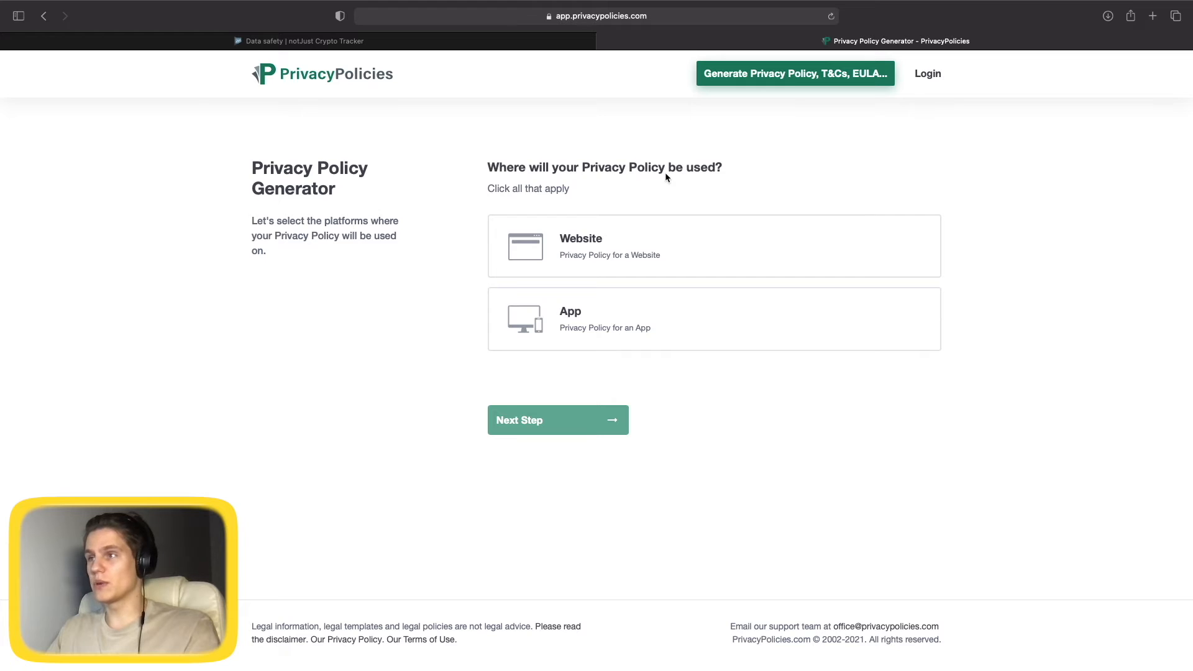
{"action": "left_click", "coordinate": [569, 318]}
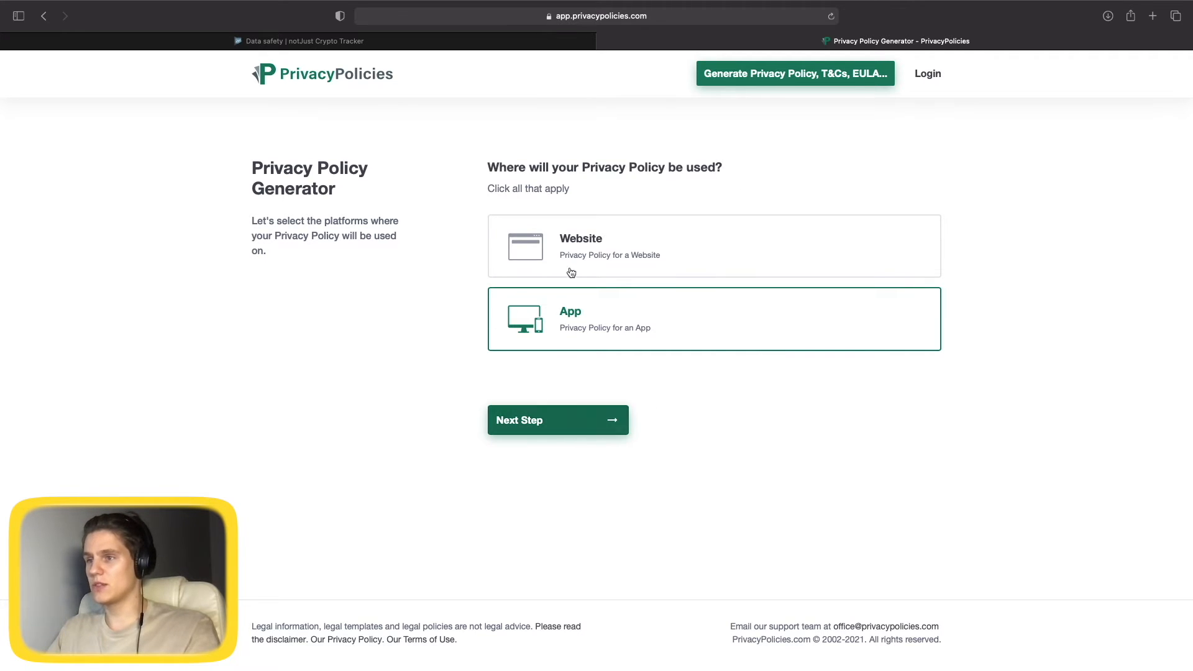
{"action": "left_click", "coordinate": [531, 418]}
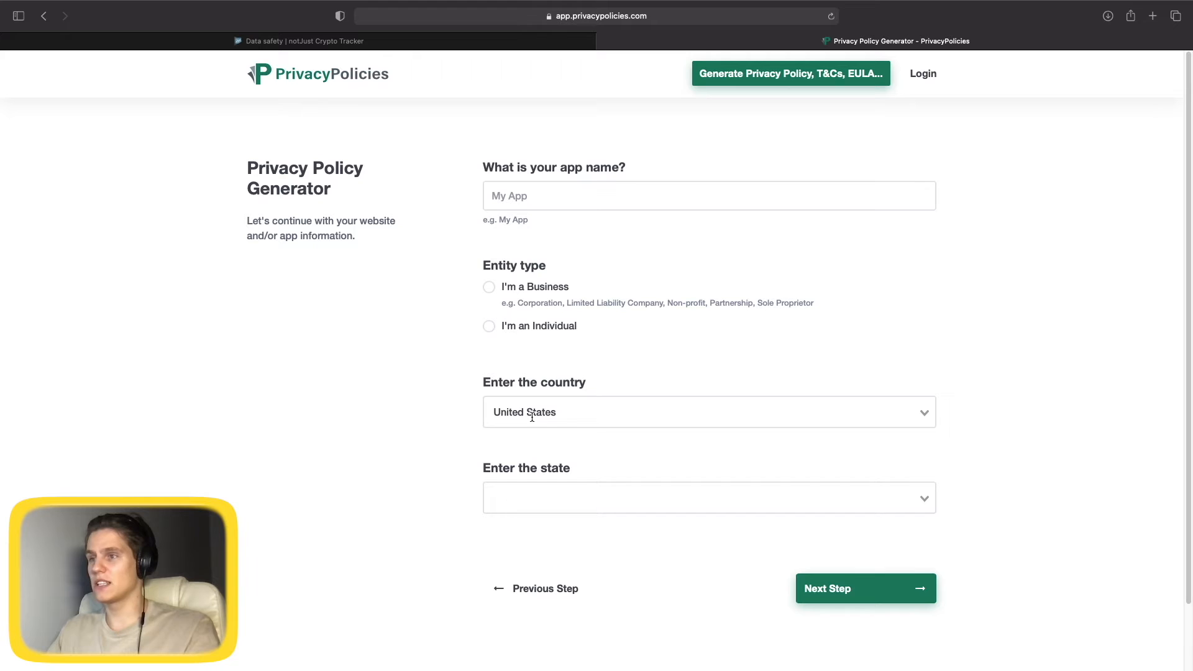
Enter app name 'notJust Crypto Tracker', entity type Individual and country Lithuania.
{"action": "left_click", "coordinate": [581, 192]}
{"action": "type", "text": "notJus"}
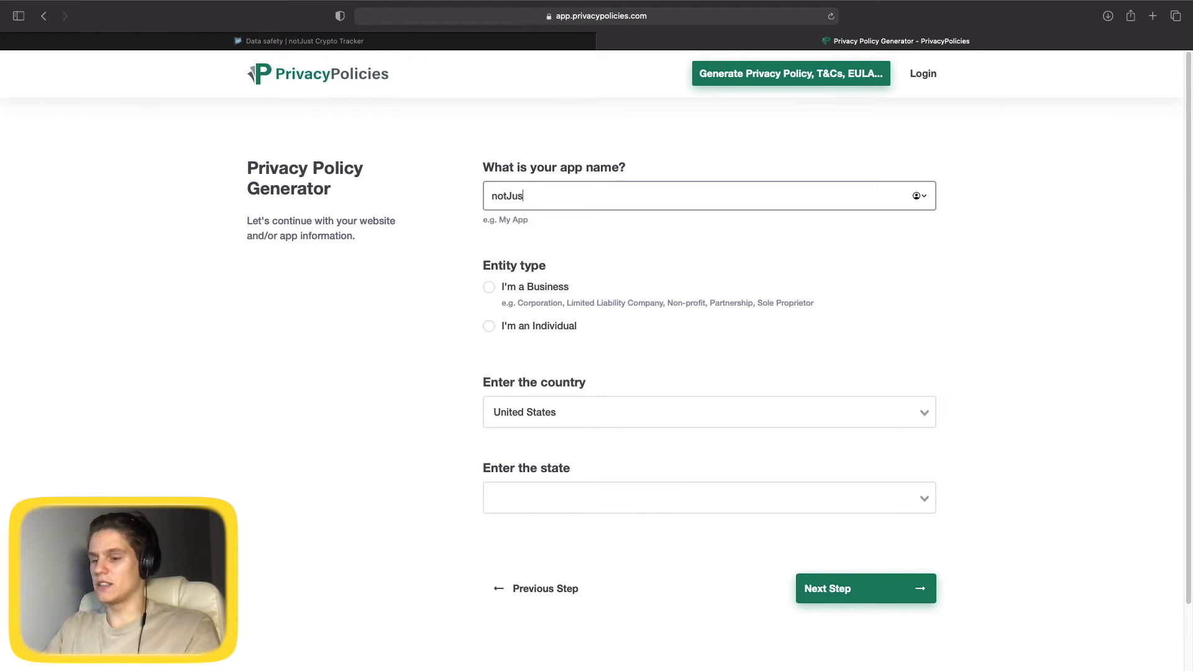
{"action": "type", "text": "t Crypto Tracker"}
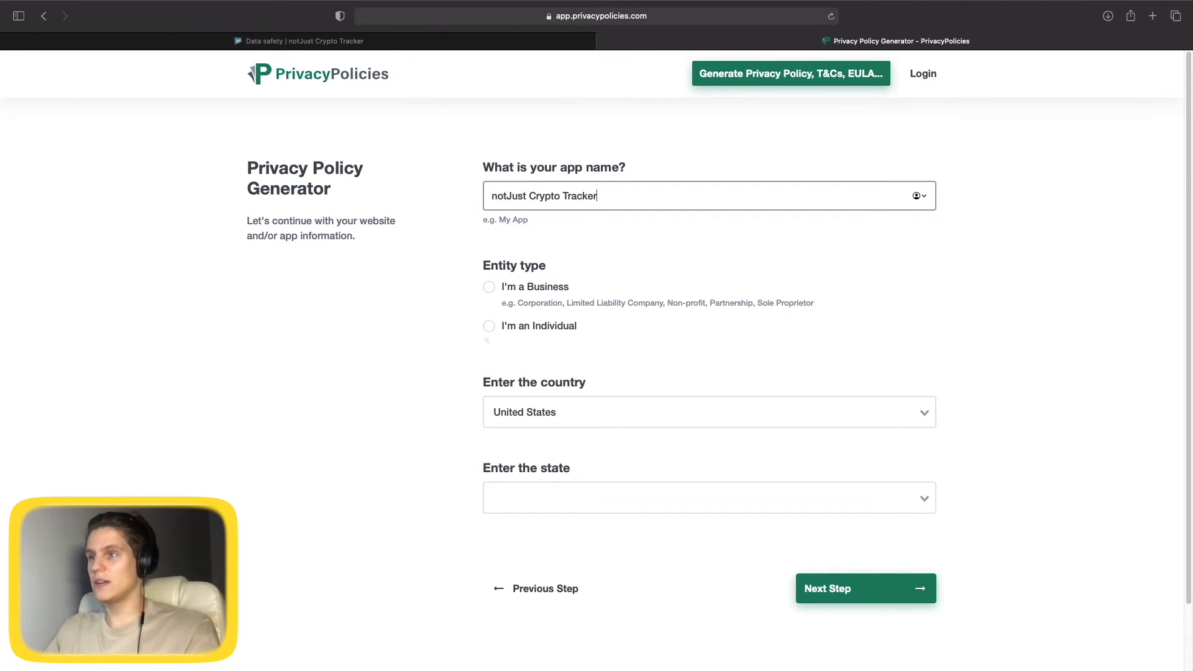
{"action": "left_click", "coordinate": [488, 327]}
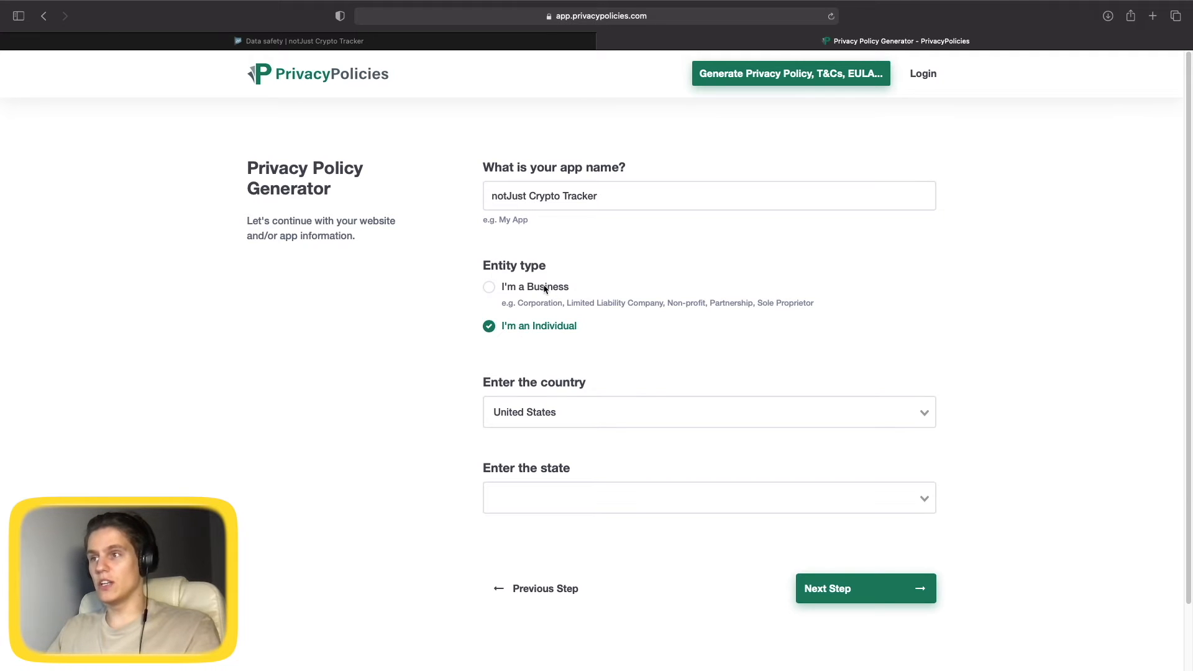
{"action": "scroll", "coordinate": [544, 289], "scroll_direction": "down", "scroll_amount": 1}
{"action": "left_click", "coordinate": [562, 375]}
{"action": "type", "text": "L"}
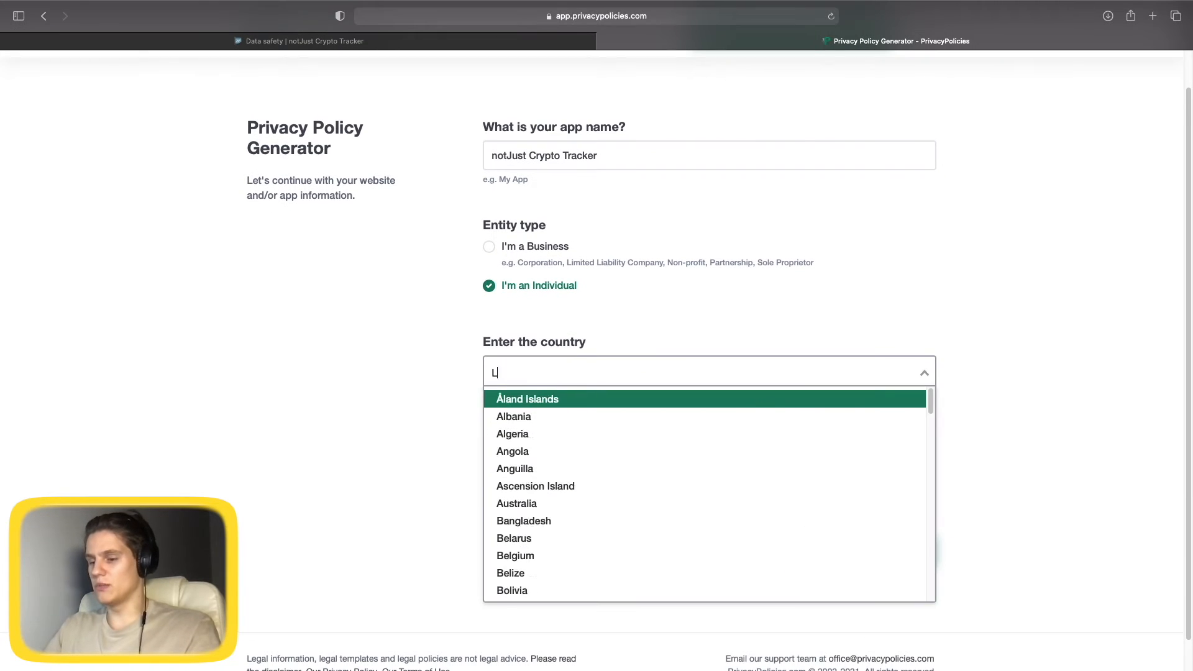
{"action": "type", "text": "ithua"}
{"action": "key", "text": "Return"}
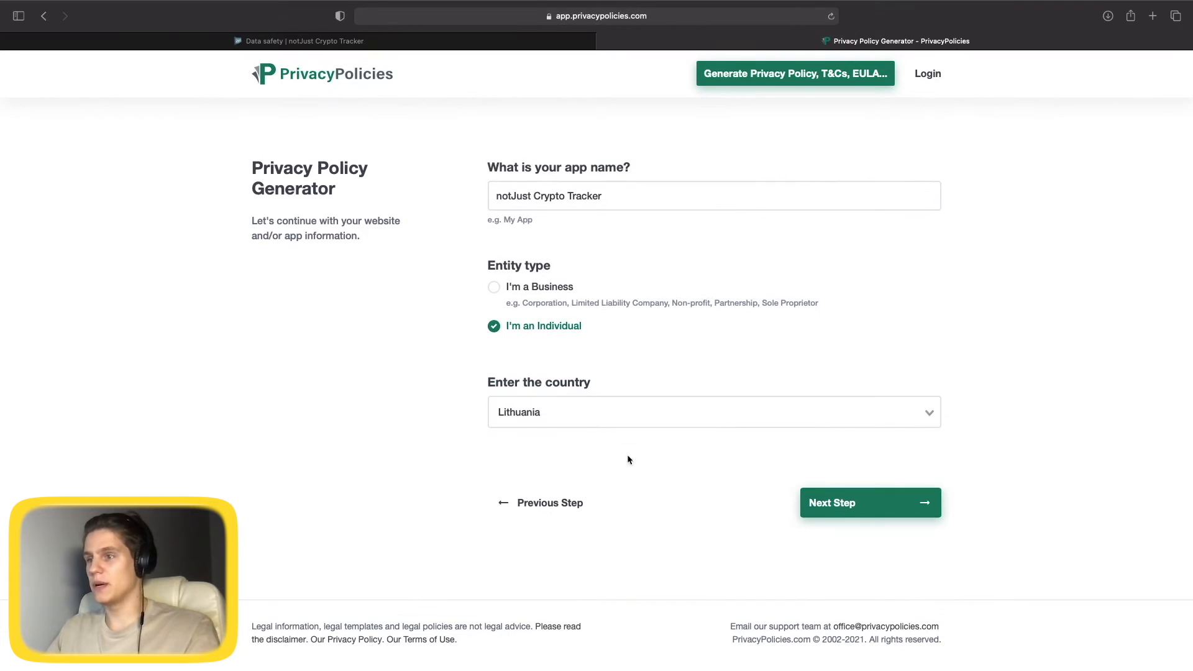
Mark other personal information as collected and set e-mail as the contact method with the contact address.
{"action": "left_click", "coordinate": [874, 502]}
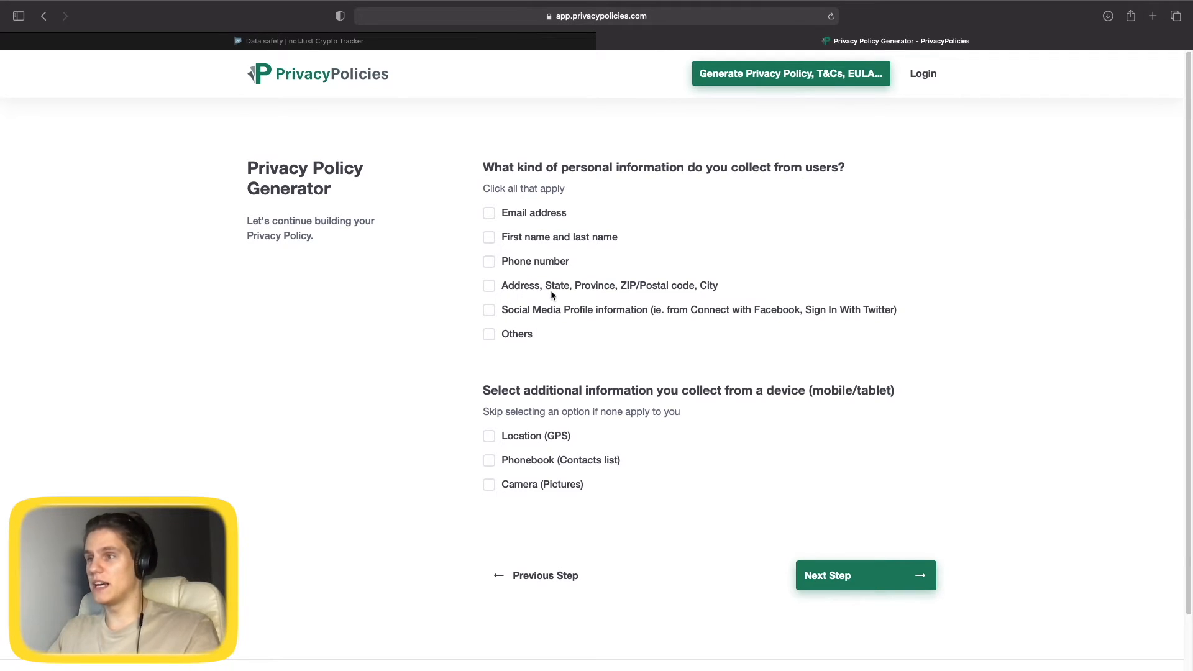
{"action": "left_click", "coordinate": [490, 336]}
{"action": "scroll", "coordinate": [606, 423], "scroll_direction": "down", "scroll_amount": 2}
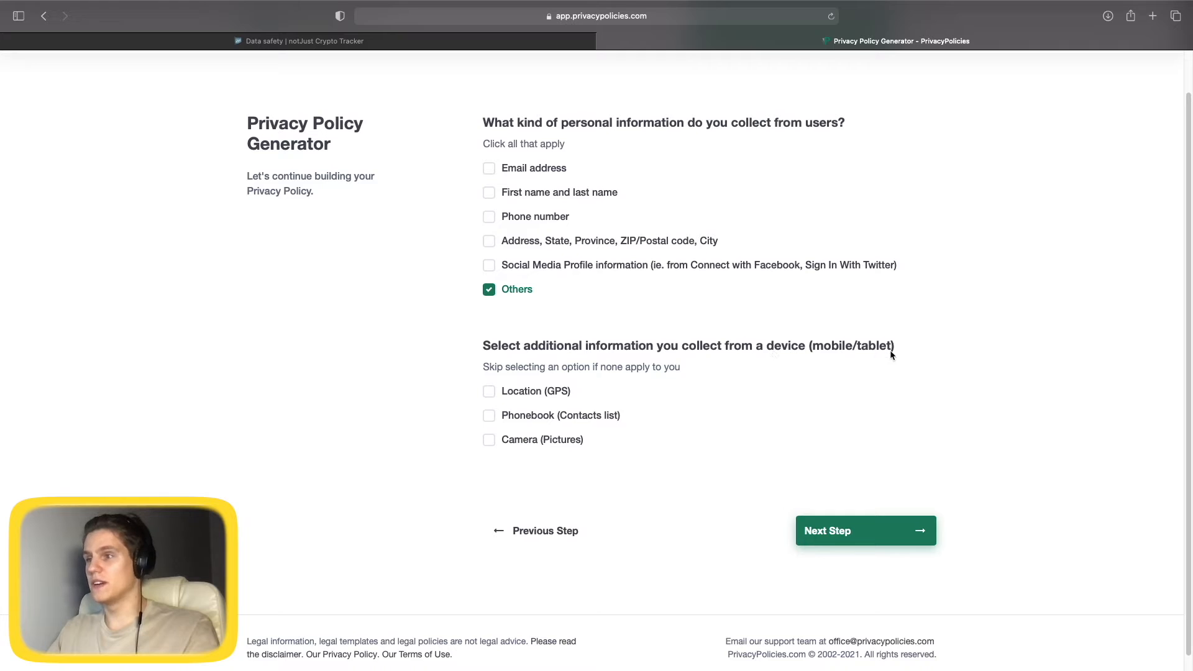
{"action": "left_click", "coordinate": [900, 532]}
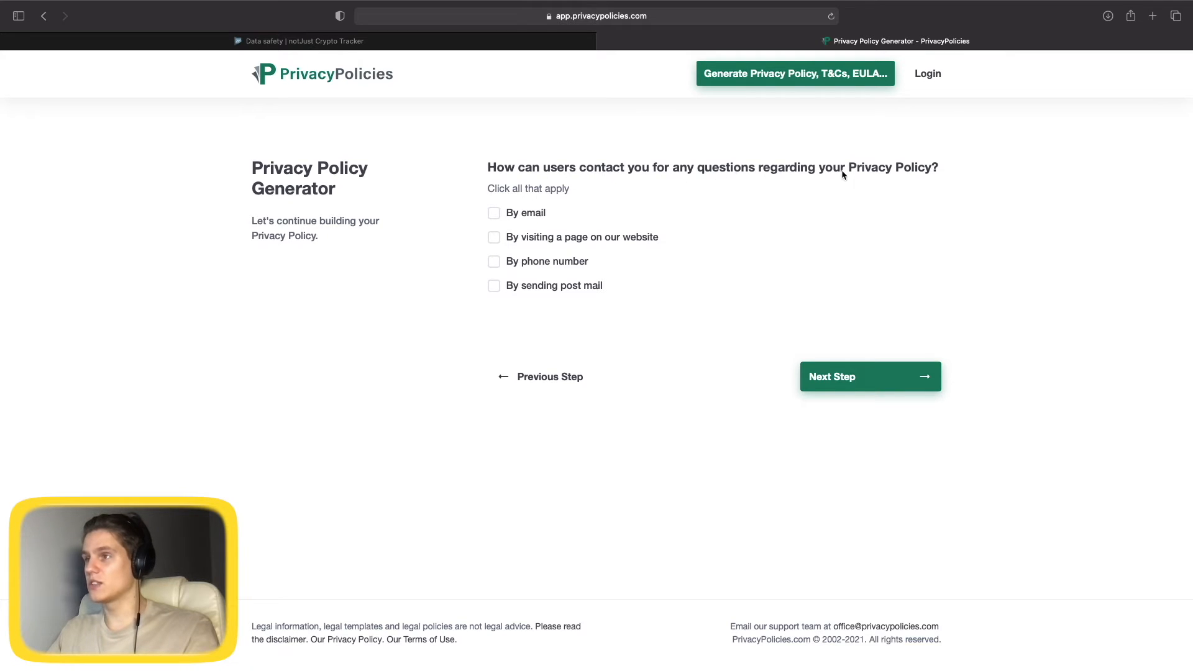
{"action": "left_click", "coordinate": [494, 213]}
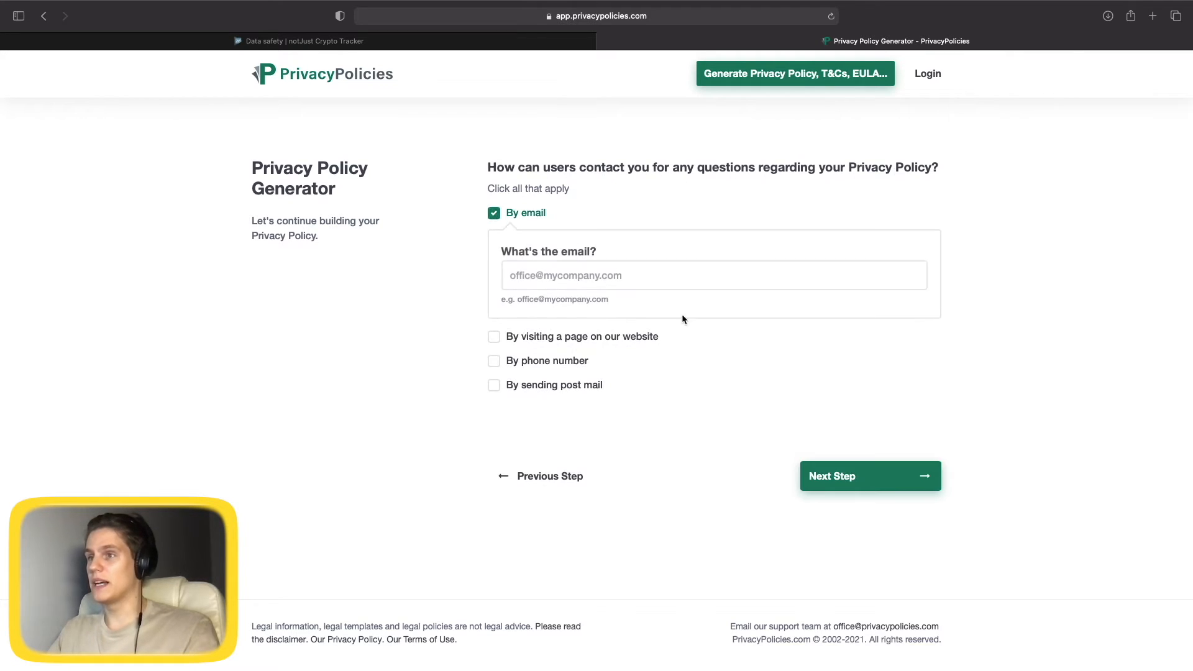
{"action": "left_click", "coordinate": [584, 289]}
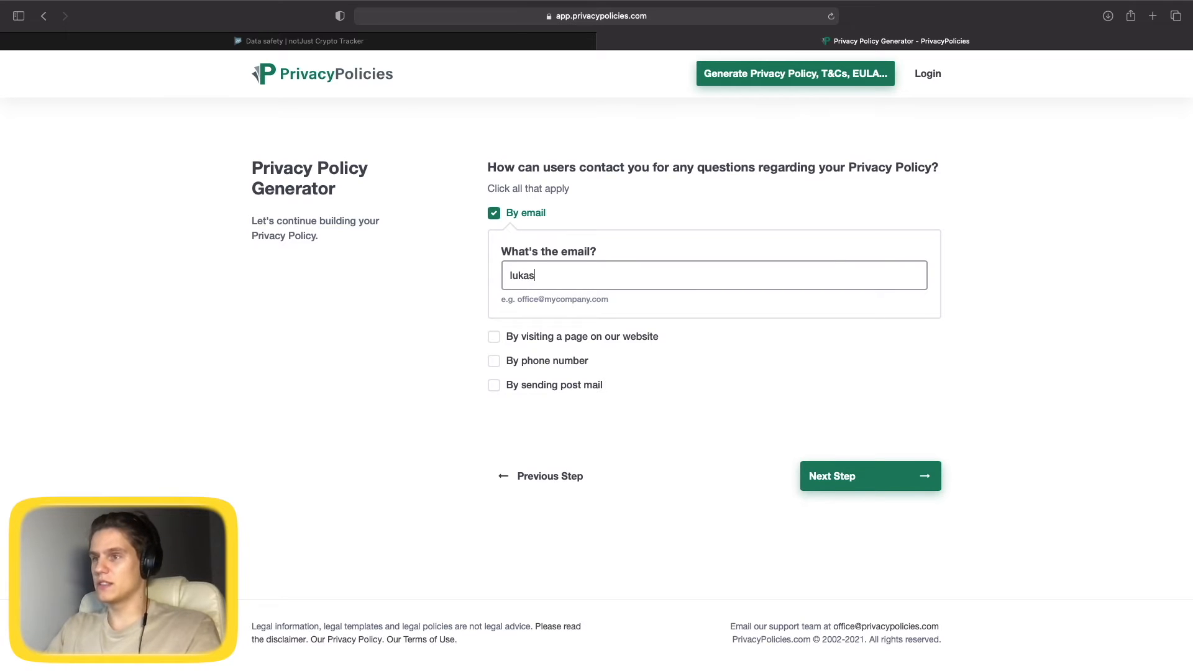
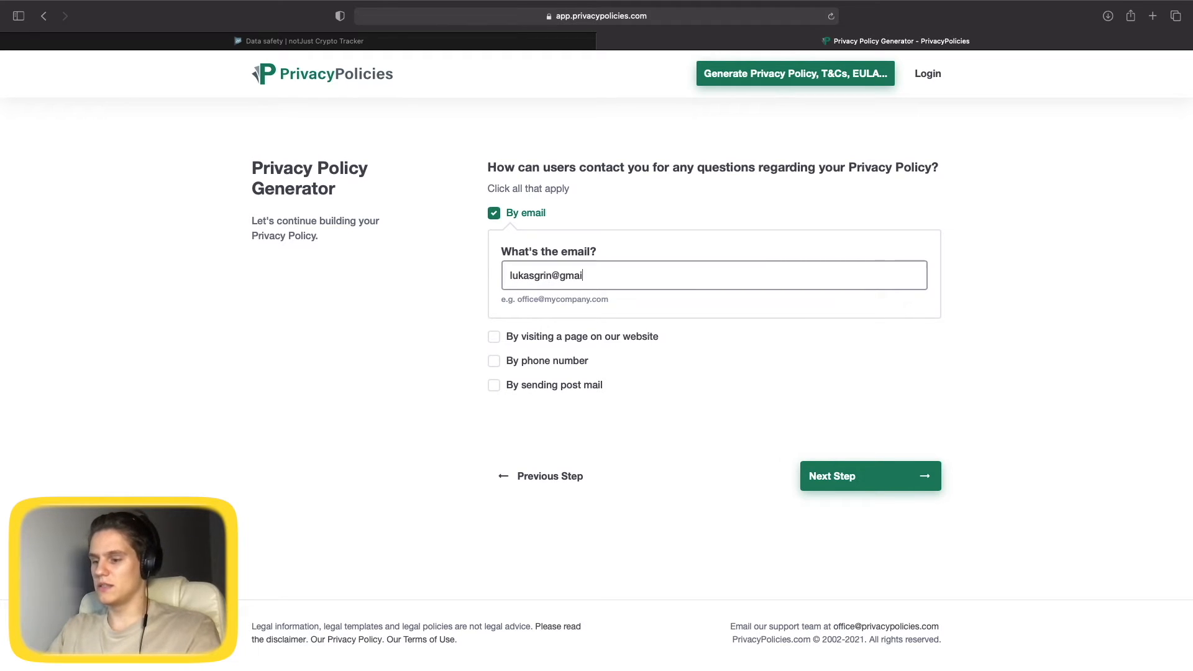
{"action": "left_click", "coordinate": [840, 479]}
Decline the Professional Privacy Policy upgrade and continue to the final step.
{"action": "scroll", "coordinate": [545, 179], "scroll_direction": "down", "scroll_amount": 1}
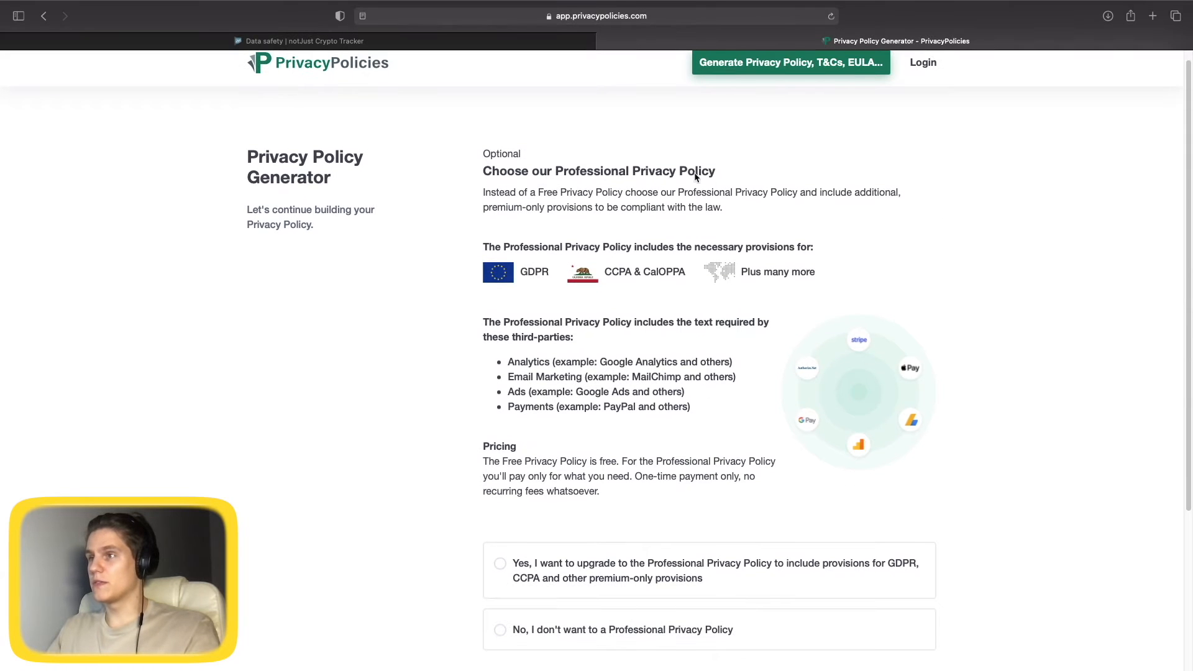
{"action": "scroll", "coordinate": [687, 212], "scroll_direction": "down", "scroll_amount": 5}
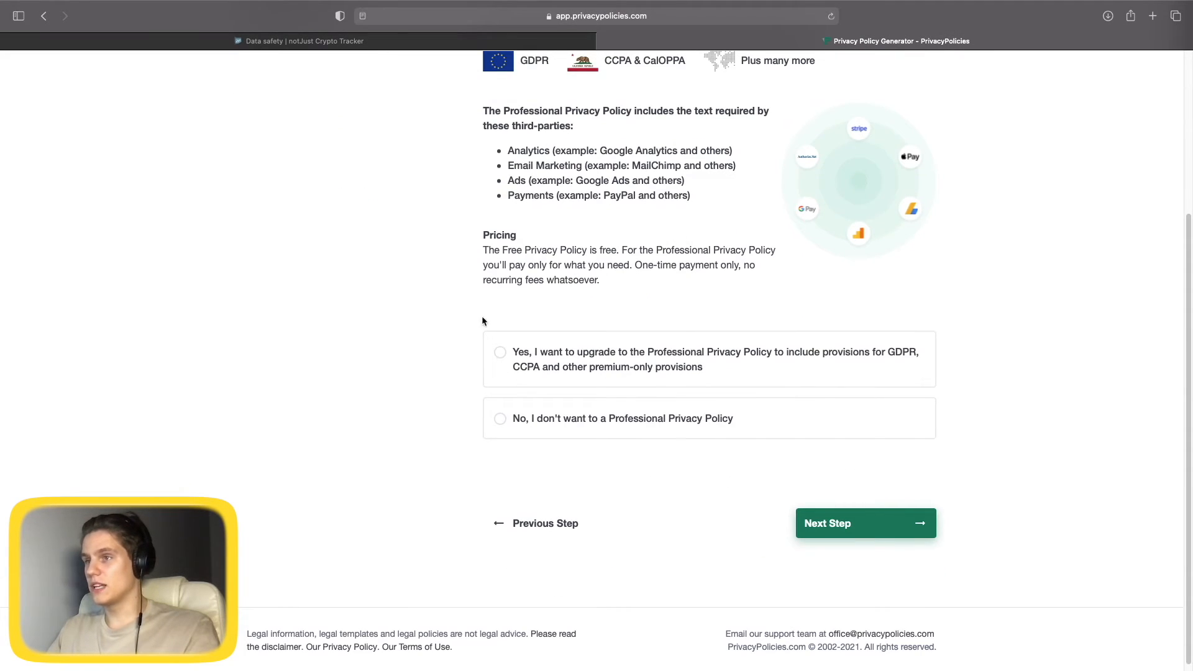
{"action": "left_click", "coordinate": [628, 418]}
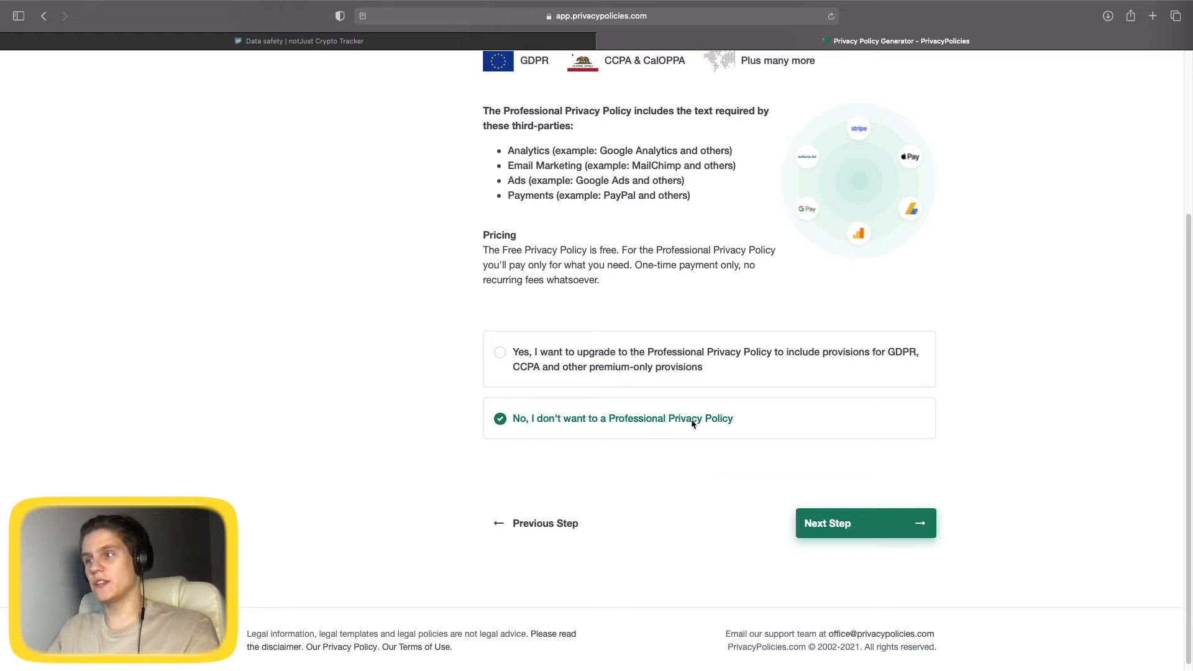
{"action": "scroll", "coordinate": [739, 427], "scroll_direction": "up", "scroll_amount": 1}
{"action": "scroll", "coordinate": [615, 532], "scroll_direction": "down", "scroll_amount": 1}
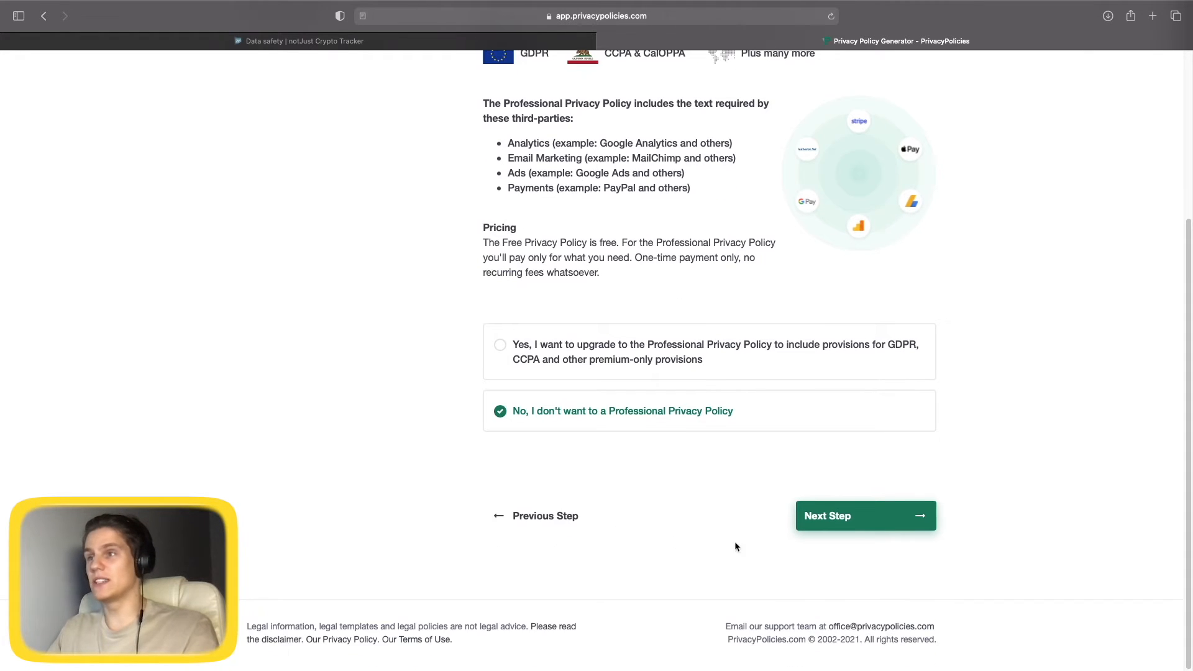
{"action": "left_click", "coordinate": [856, 520]}
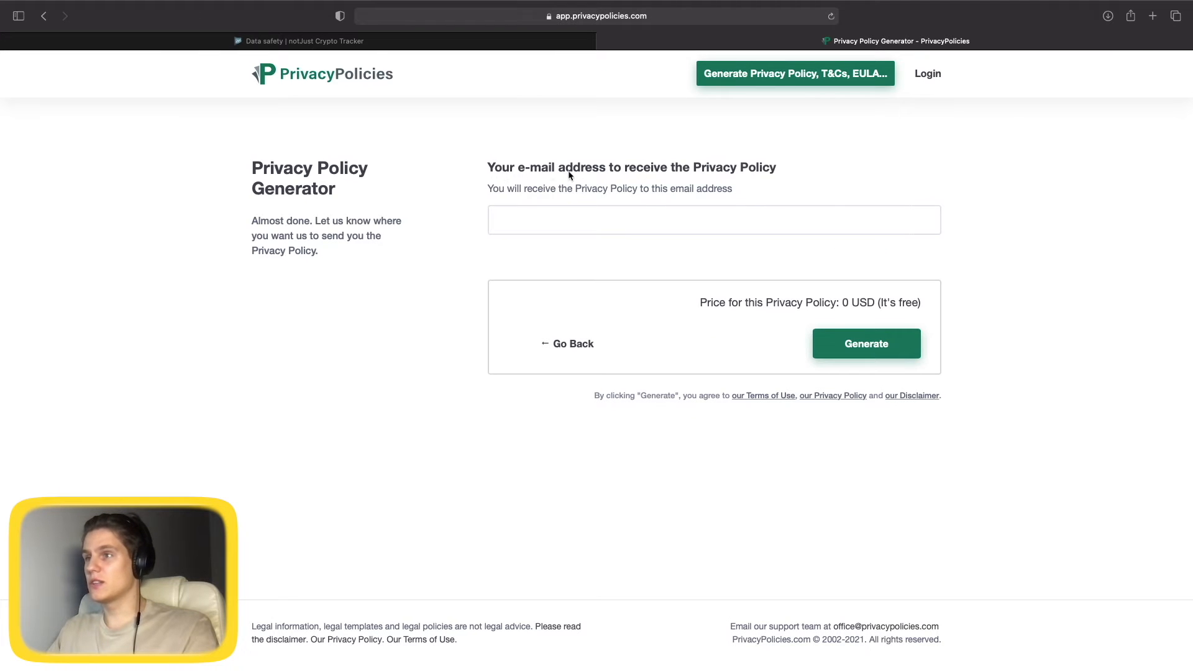
Enter the delivery e-mail, generate the free privacy policy and copy its hosted link.
{"action": "left_click", "coordinate": [577, 217]}
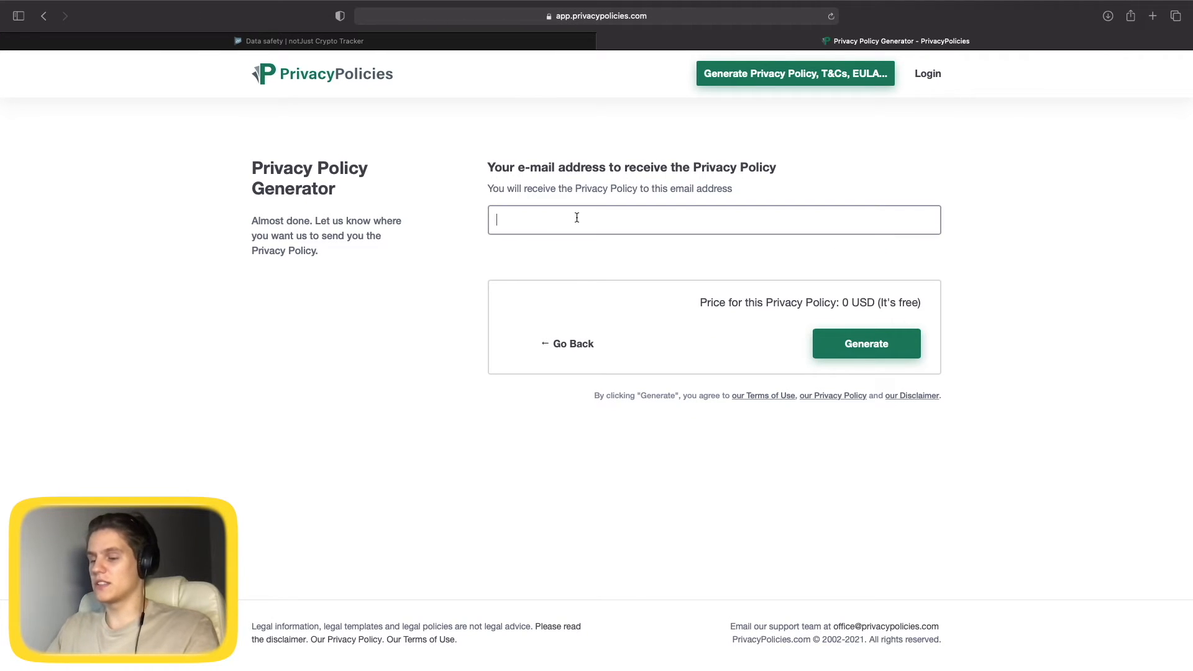
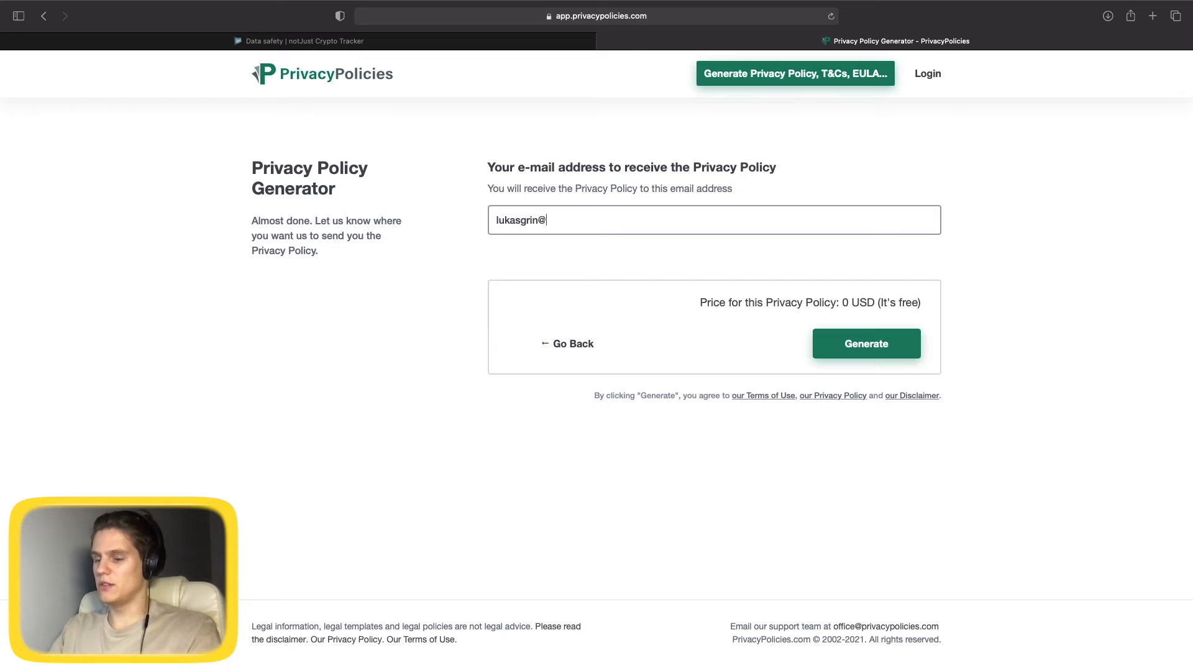
{"action": "left_click", "coordinate": [867, 348]}
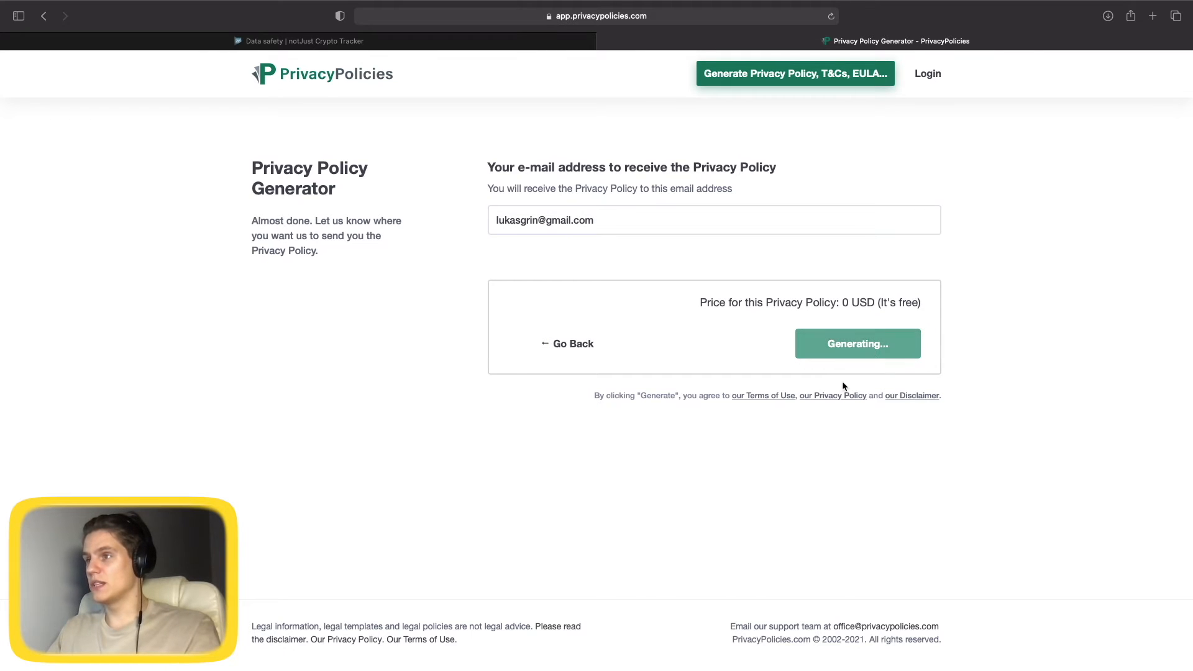
{"action": "left_click", "coordinate": [548, 324]}
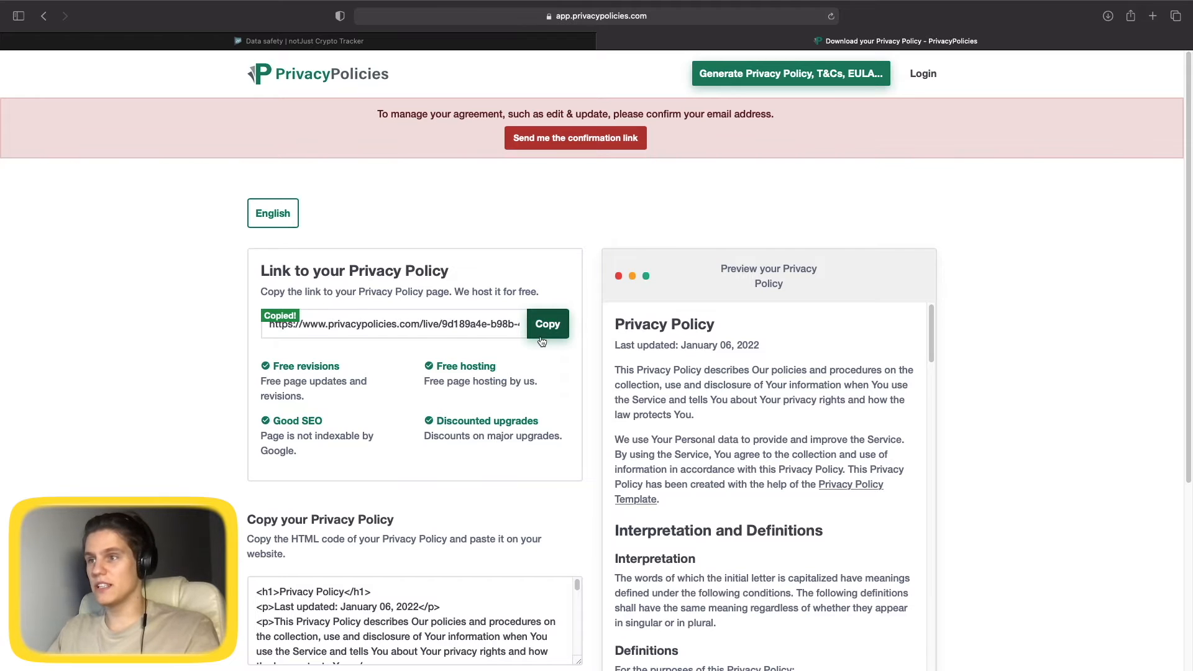
{"action": "left_click", "coordinate": [387, 45]}
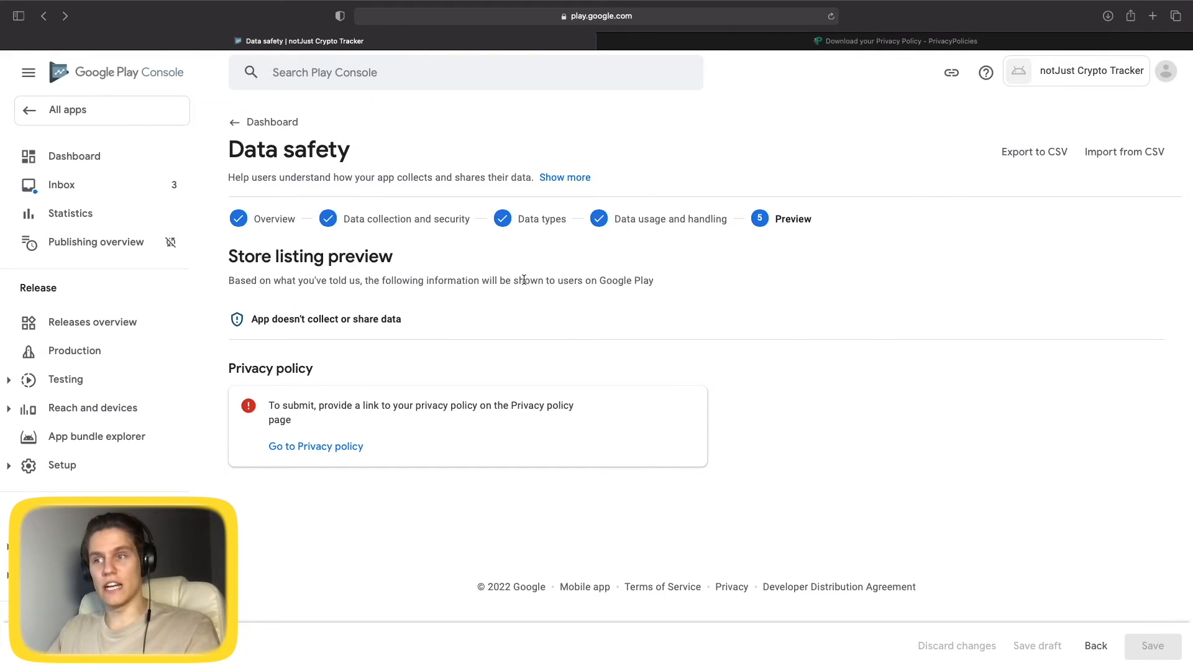
Paste the privacypolicies.com link as the app's Privacy policy URL and save it.
{"action": "left_click", "coordinate": [316, 446]}
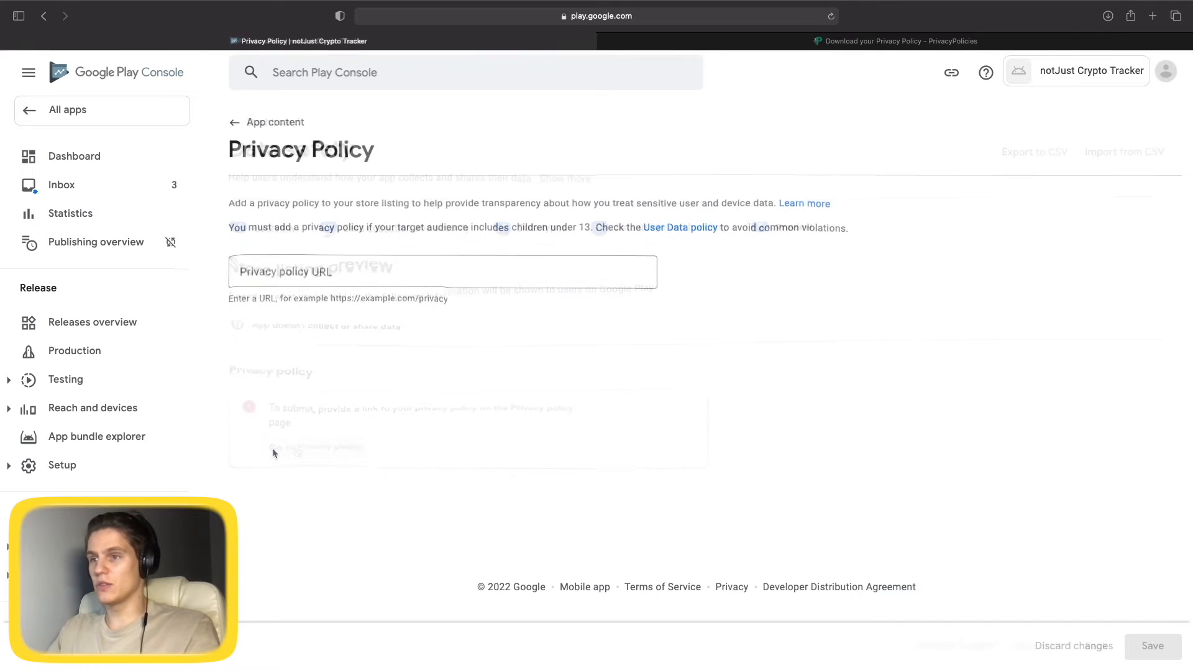
{"action": "left_click", "coordinate": [357, 281]}
{"action": "key", "text": "super+v"}
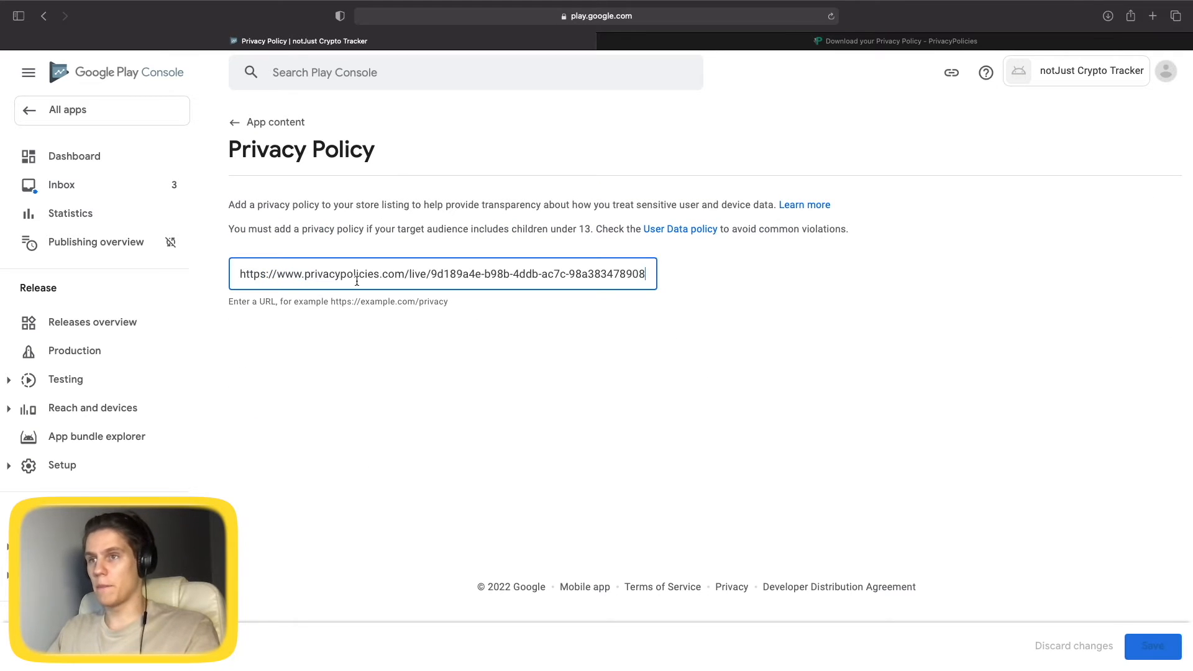
{"action": "left_click", "coordinate": [1150, 647]}
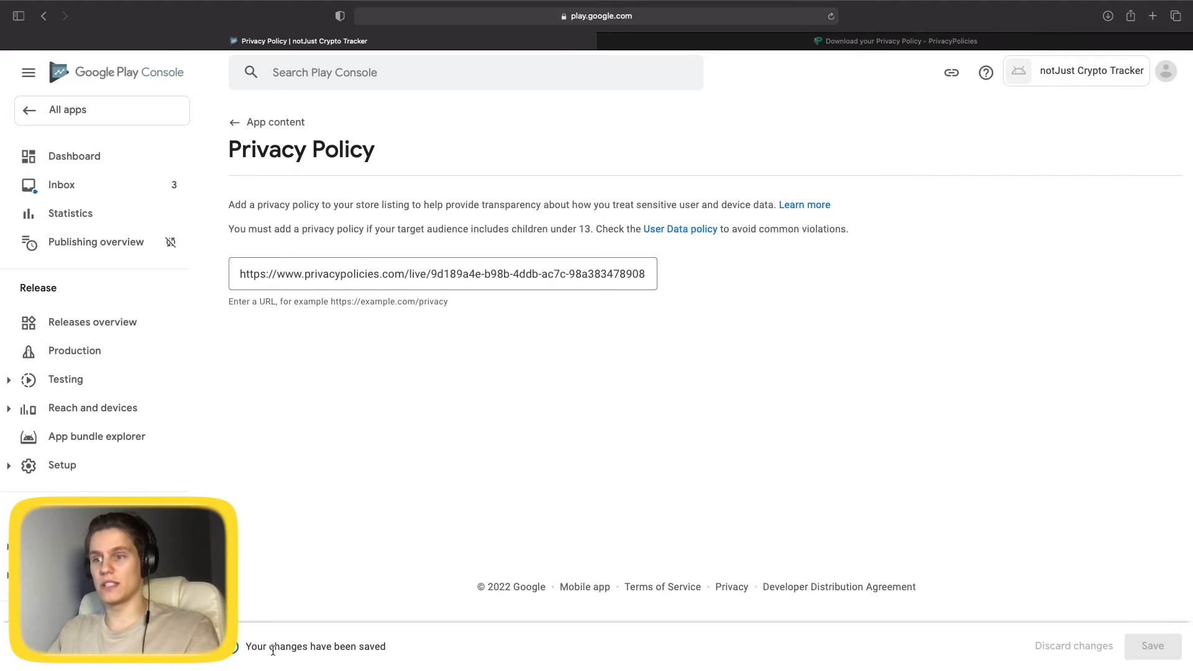
Return to the App content overview and reopen the in-progress Data safety form.
{"action": "left_click", "coordinate": [240, 123]}
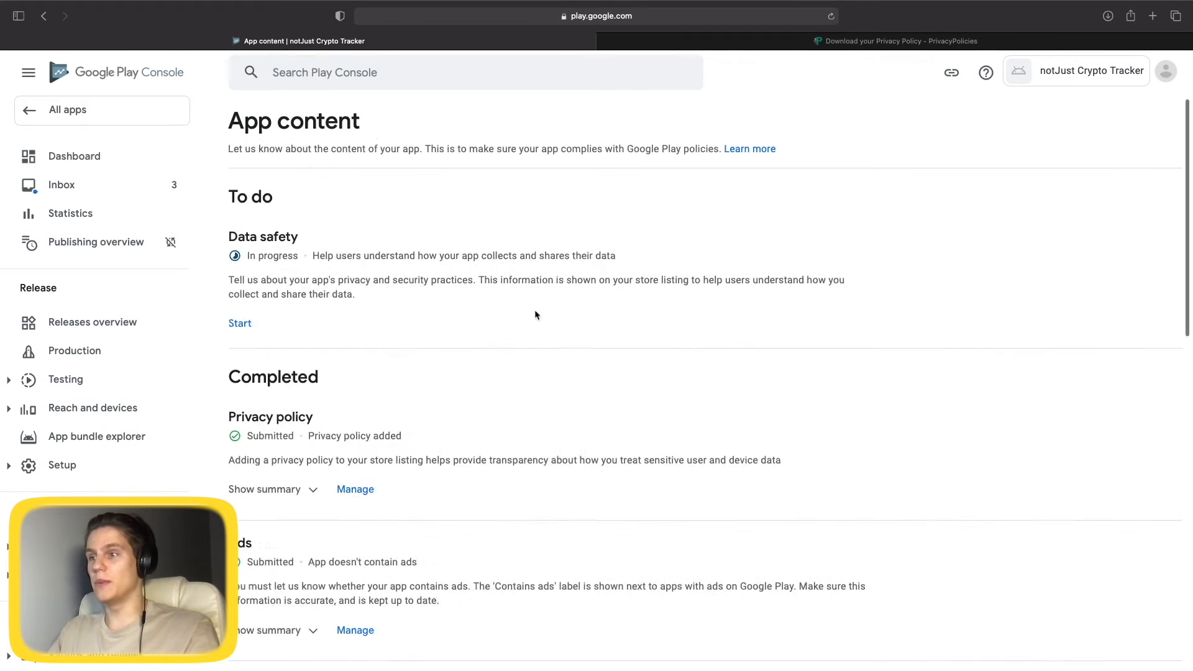
{"action": "scroll", "coordinate": [536, 315], "scroll_direction": "down", "scroll_amount": 15}
{"action": "scroll", "coordinate": [582, 503], "scroll_direction": "up", "scroll_amount": 15}
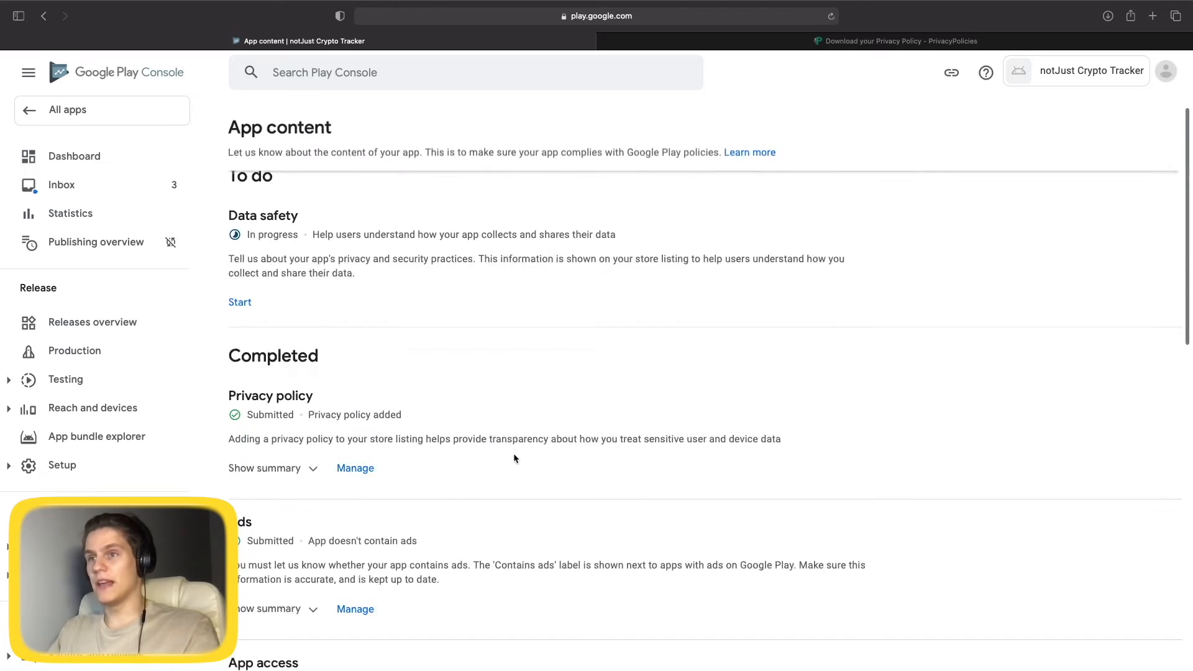
{"action": "scroll", "coordinate": [513, 459], "scroll_direction": "up", "scroll_amount": 2}
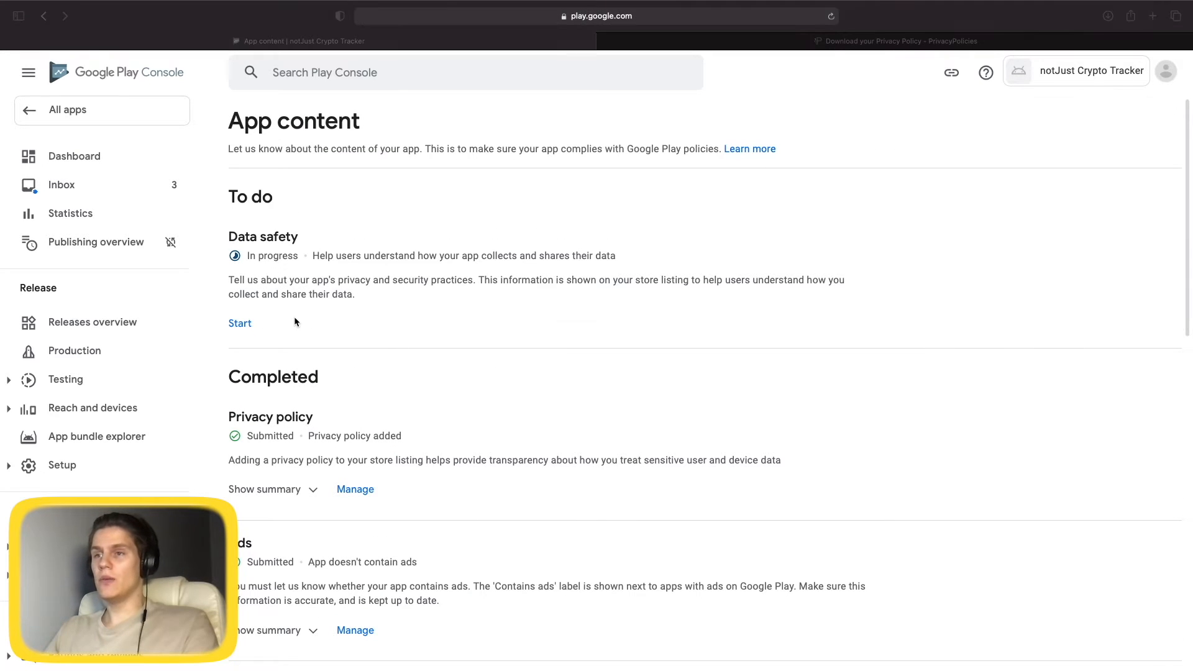
{"action": "left_click", "coordinate": [240, 323]}
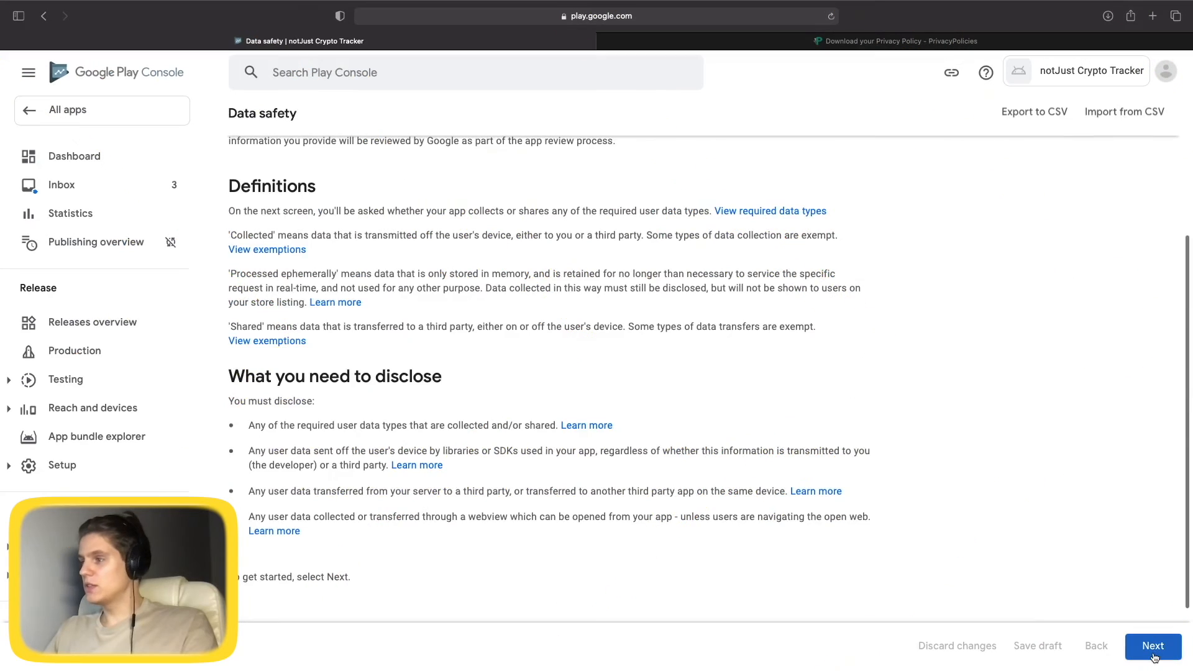
Advance the Data safety form to its preview, save the answers, and return to App content.
{"action": "left_click", "coordinate": [1154, 646]}
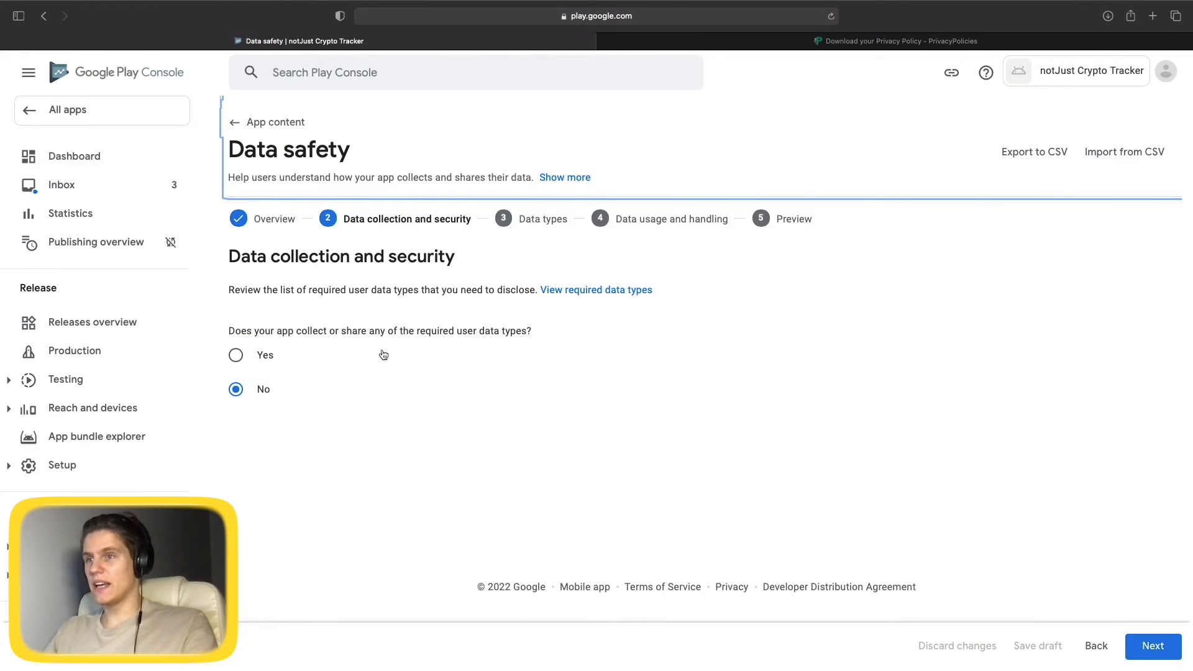
{"action": "left_click", "coordinate": [1154, 646]}
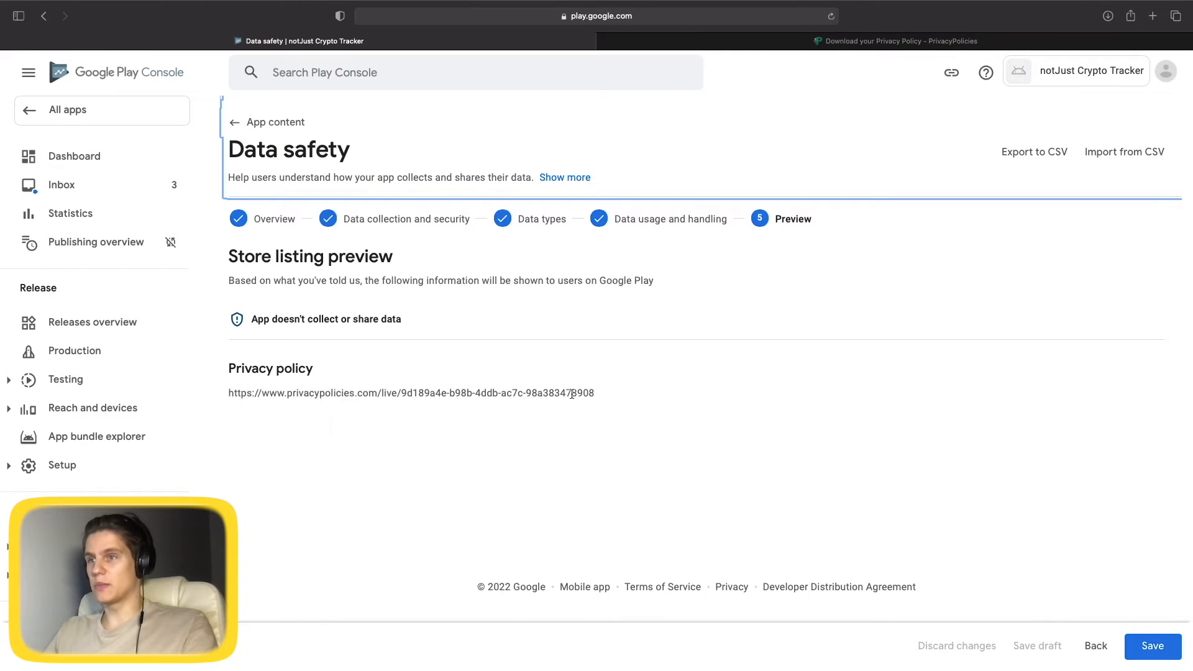
{"action": "left_click", "coordinate": [1155, 647]}
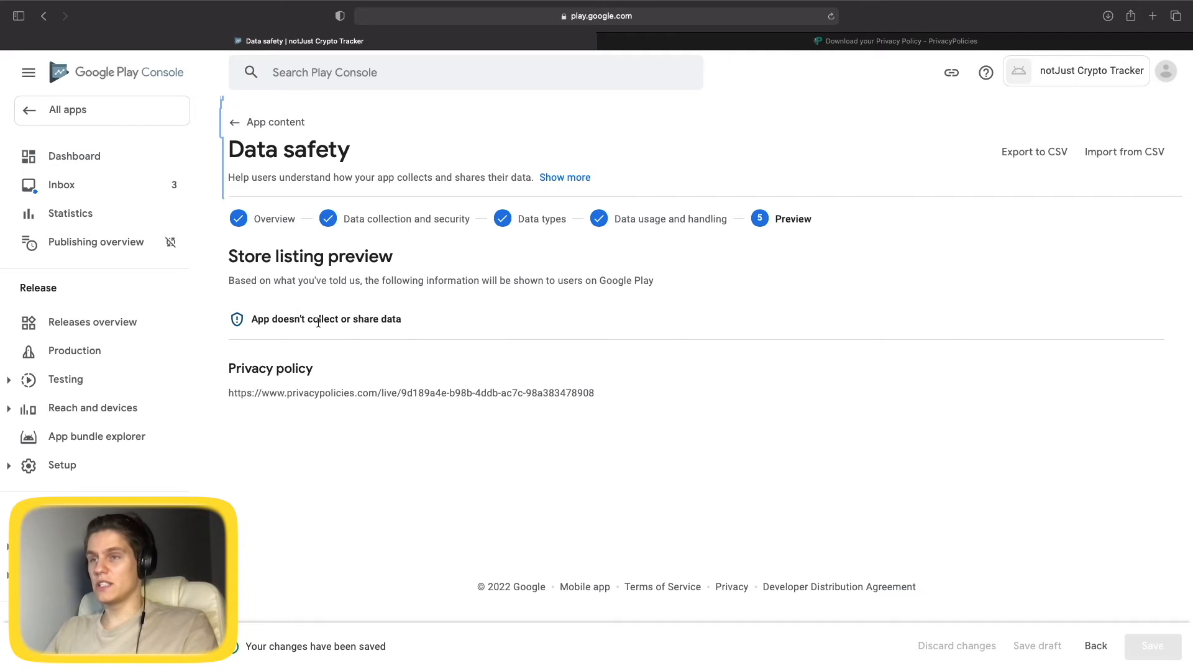
{"action": "left_click", "coordinate": [252, 125]}
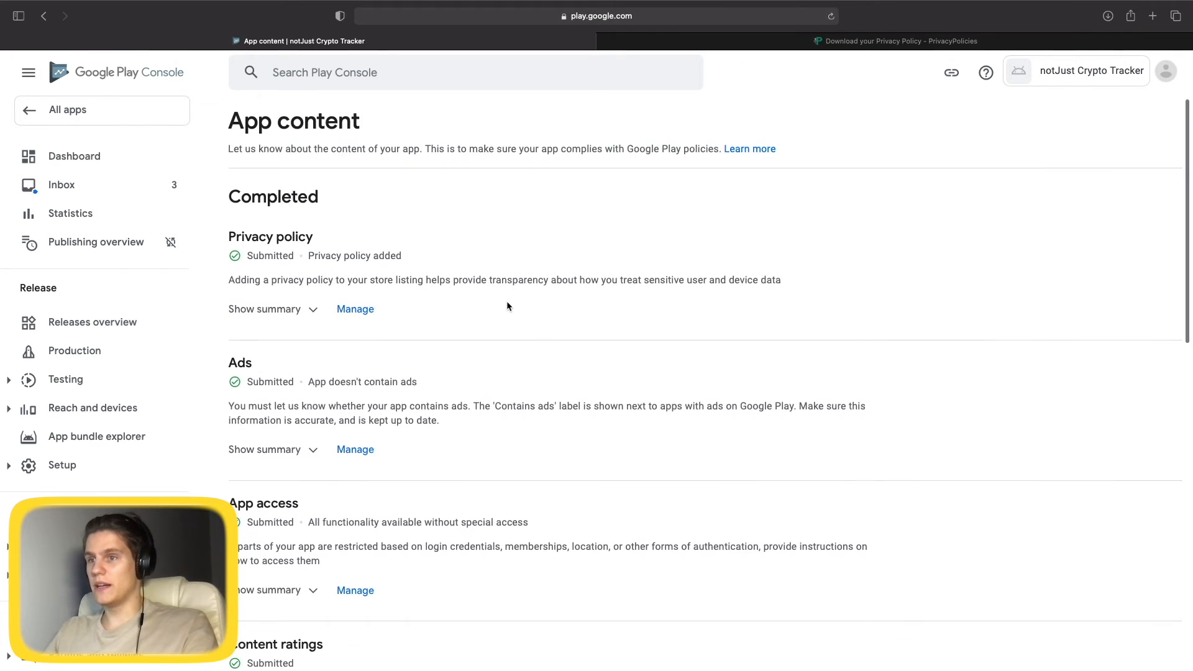
{"action": "scroll", "coordinate": [485, 386], "scroll_direction": "down", "scroll_amount": 15}
{"action": "scroll", "coordinate": [461, 410], "scroll_direction": "up", "scroll_amount": 15}
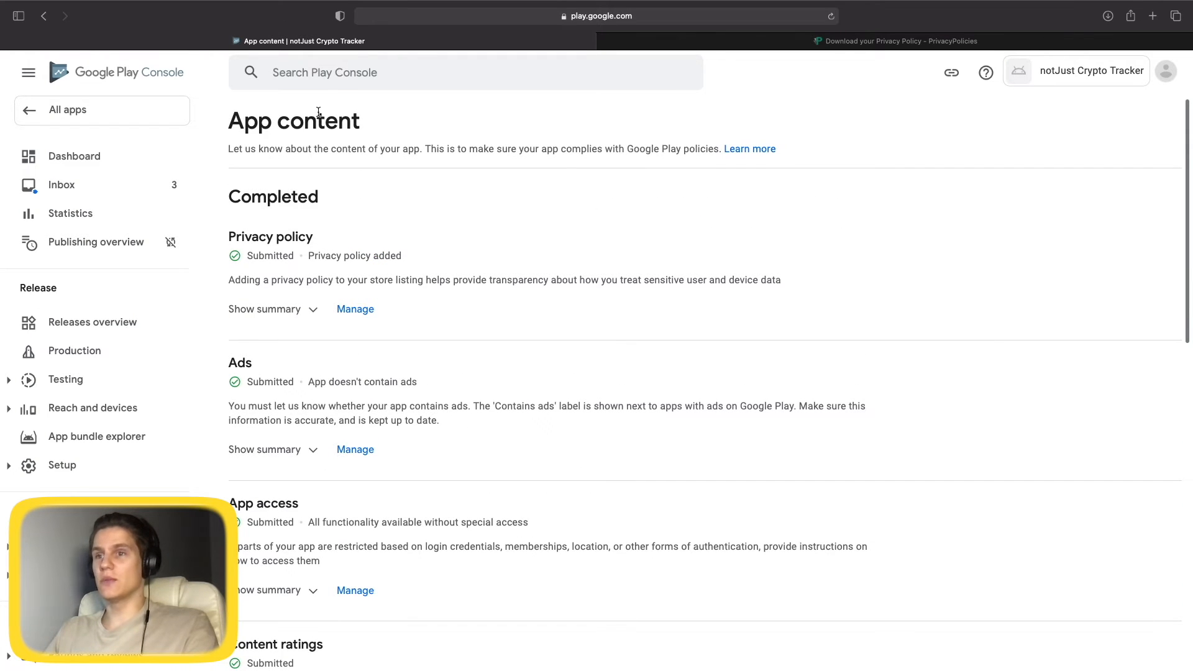
Open the notJust Crypto Tracker dashboard and its app category and contact details settings.
{"action": "left_click", "coordinate": [34, 110]}
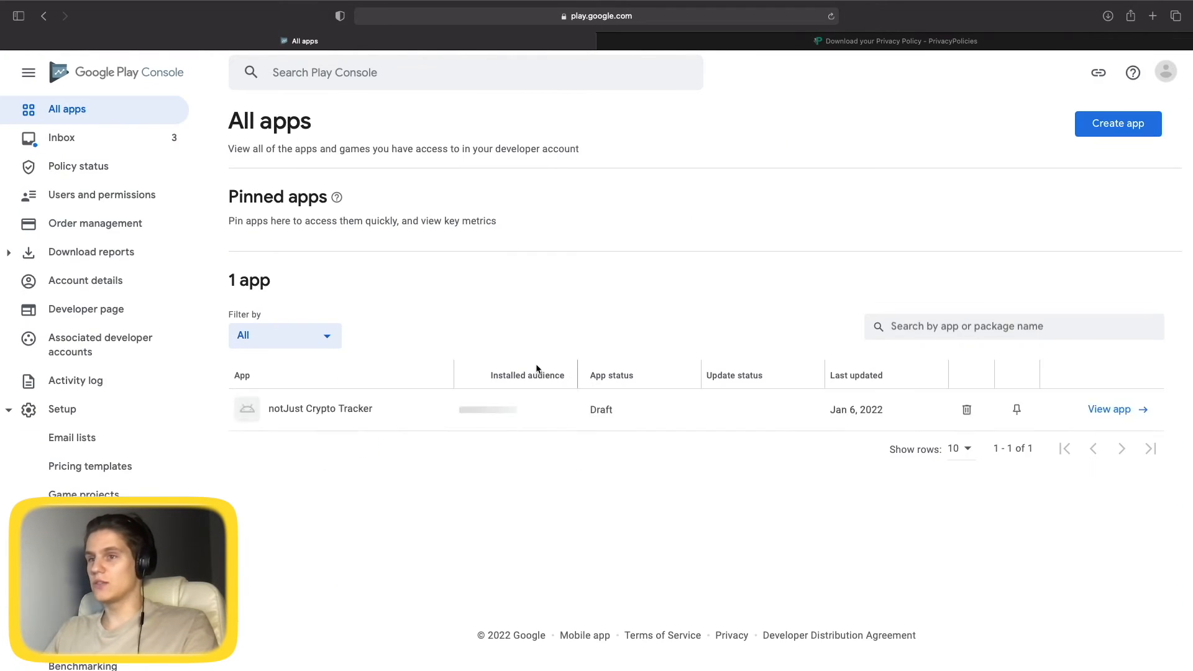
{"action": "left_click", "coordinate": [337, 411]}
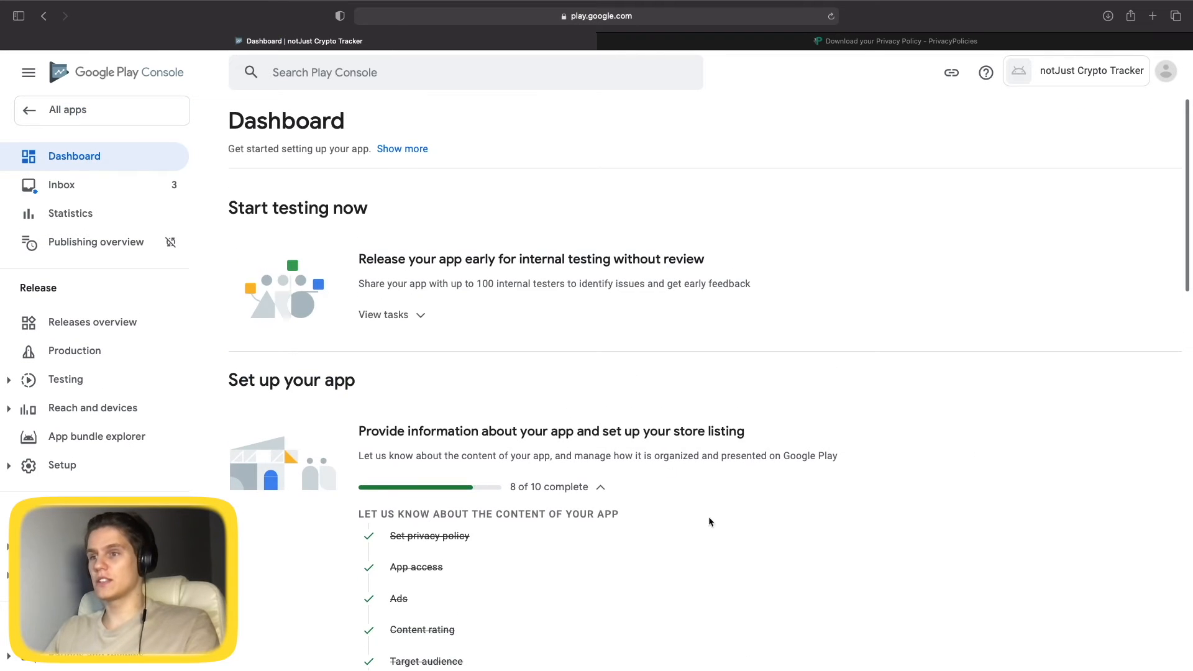
{"action": "scroll", "coordinate": [711, 523], "scroll_direction": "down", "scroll_amount": 6}
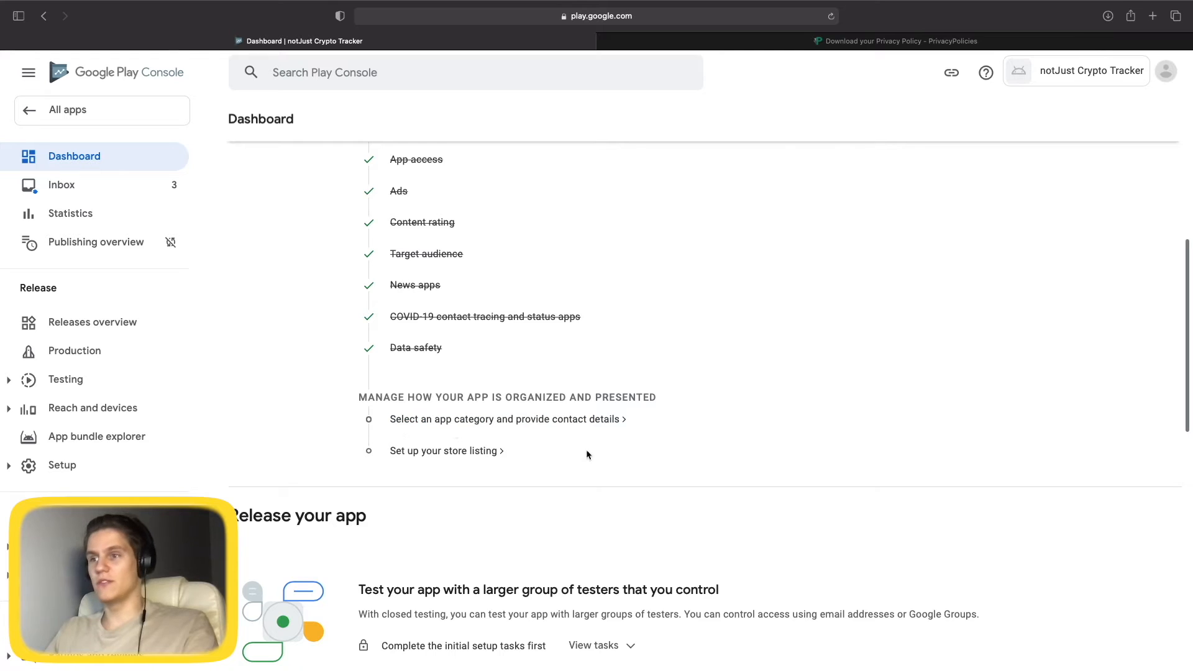
{"action": "left_click", "coordinate": [411, 426]}
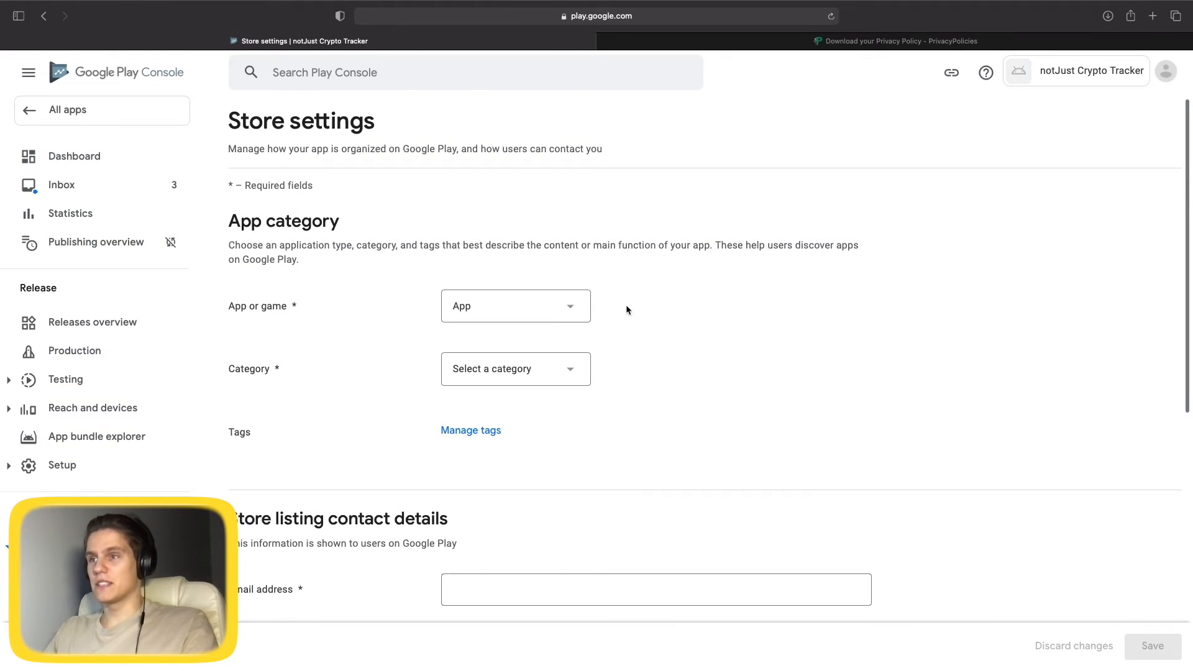
Keep the app type as App and set the app category to Finance.
{"action": "left_click", "coordinate": [552, 308]}
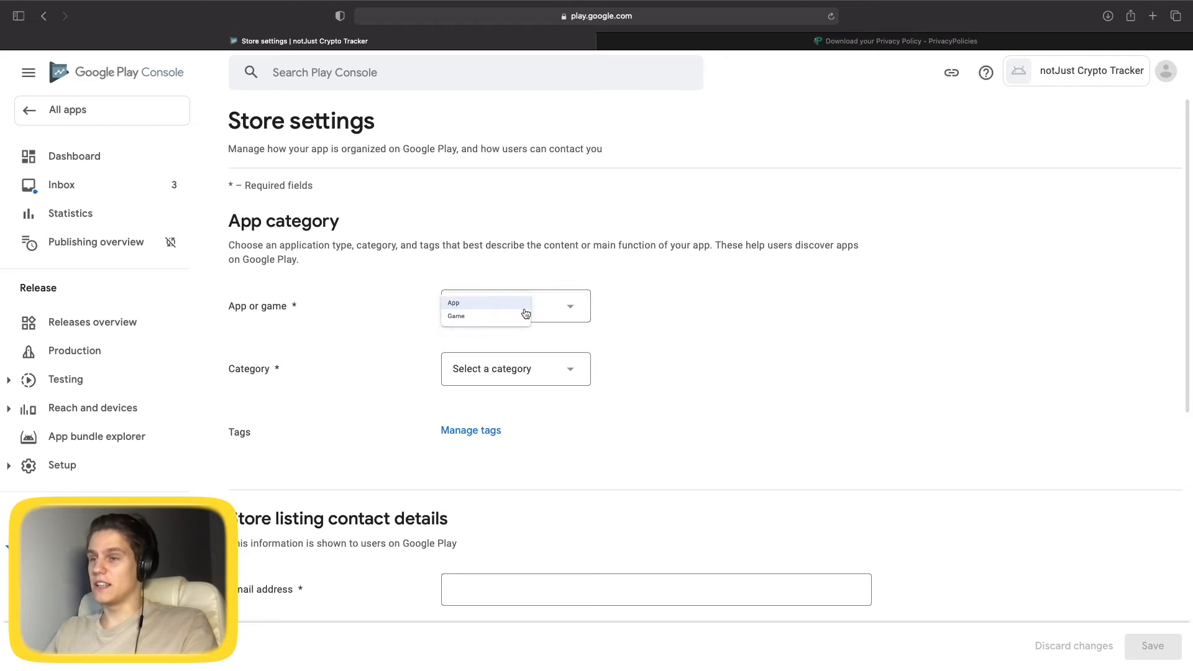
{"action": "left_click", "coordinate": [523, 308]}
{"action": "left_click", "coordinate": [554, 375]}
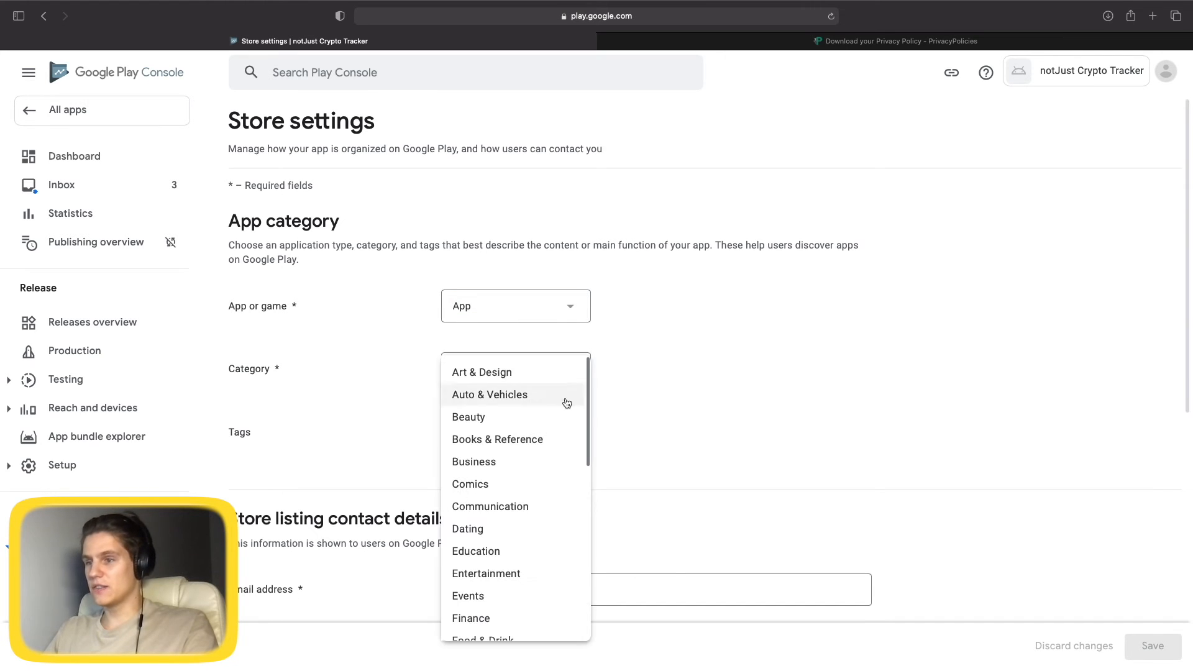
{"action": "scroll", "coordinate": [567, 403], "scroll_direction": "down", "scroll_amount": 10}
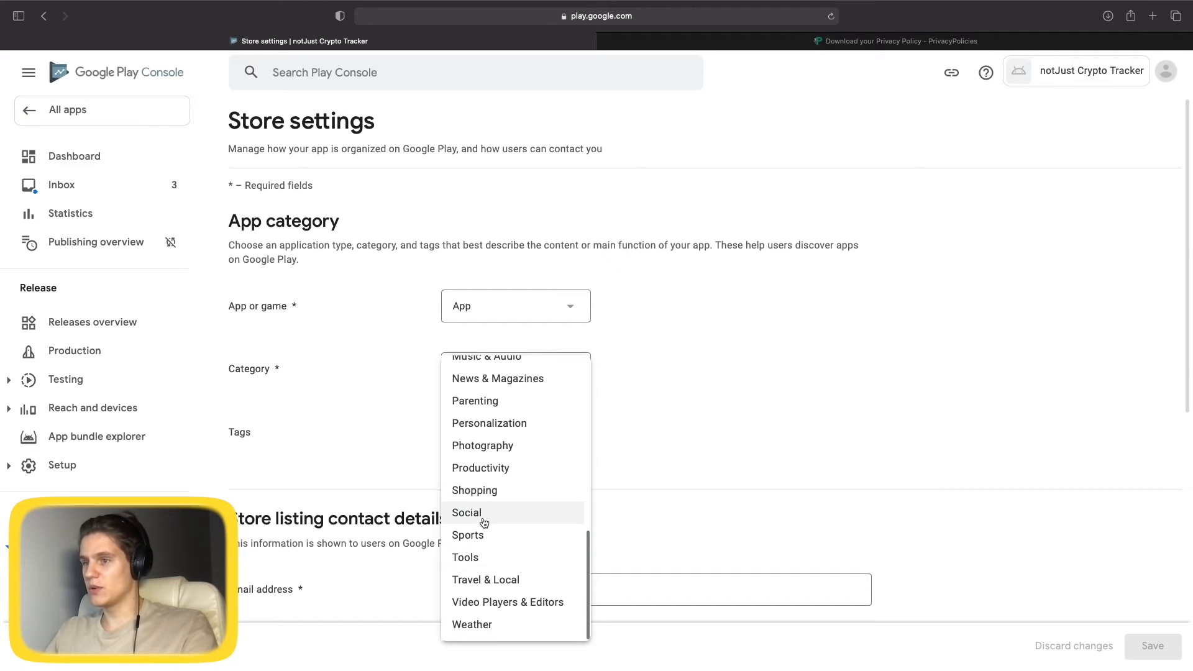
{"action": "scroll", "coordinate": [485, 500], "scroll_direction": "up", "scroll_amount": 5}
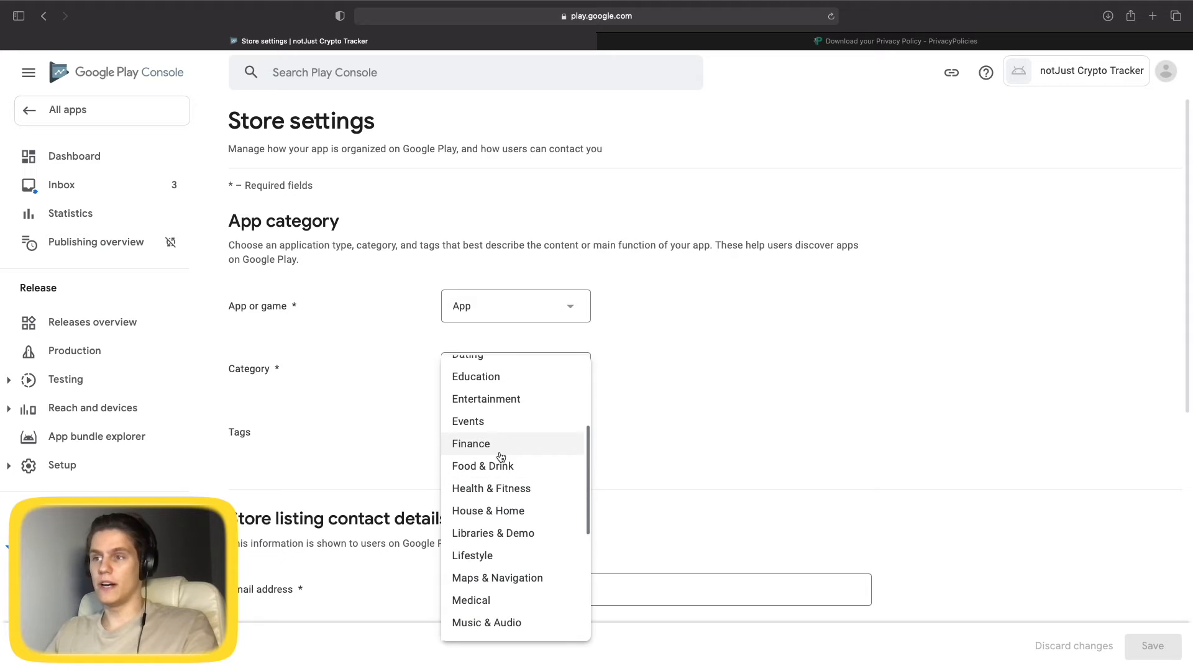
{"action": "left_click", "coordinate": [488, 484]}
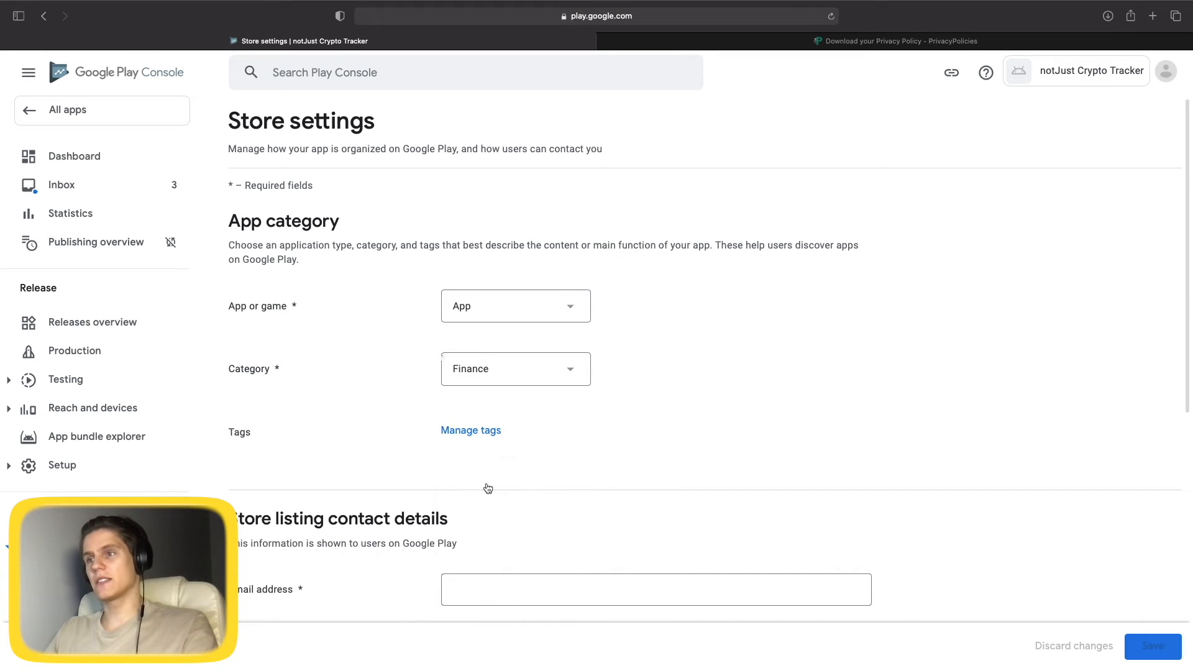
Enter the store contact e-mail address and save the store settings.
{"action": "scroll", "coordinate": [294, 380], "scroll_direction": "down", "scroll_amount": 2}
{"action": "scroll", "coordinate": [295, 381], "scroll_direction": "down", "scroll_amount": 4}
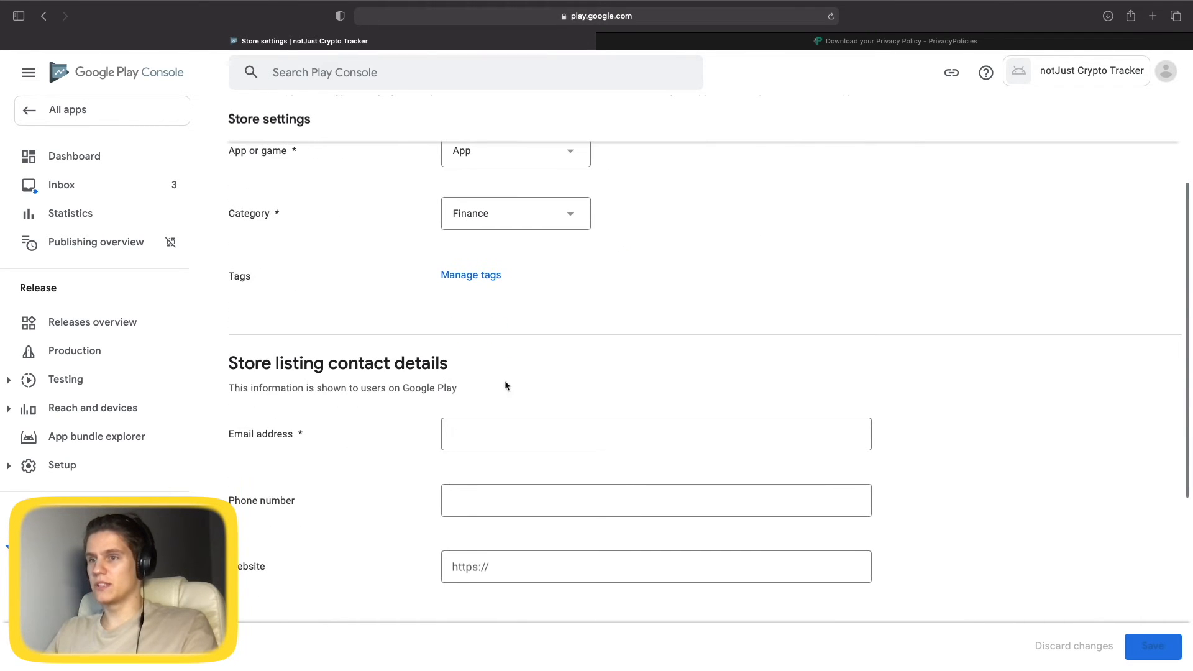
{"action": "scroll", "coordinate": [530, 373], "scroll_direction": "down", "scroll_amount": 3}
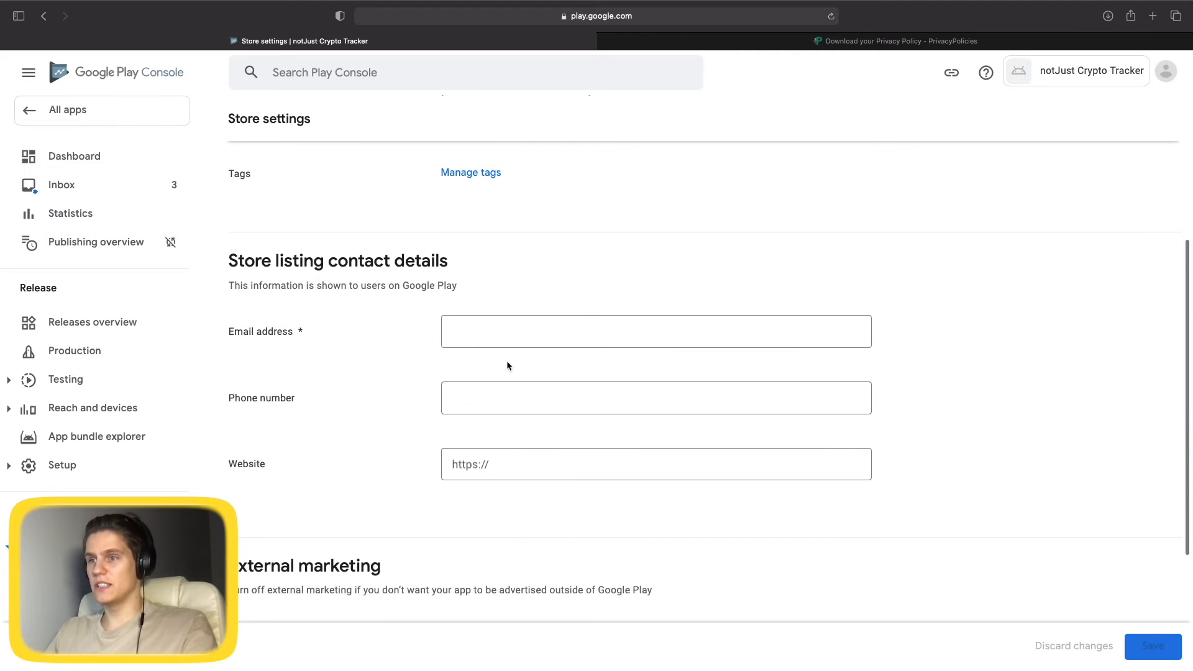
{"action": "left_click", "coordinate": [584, 341]}
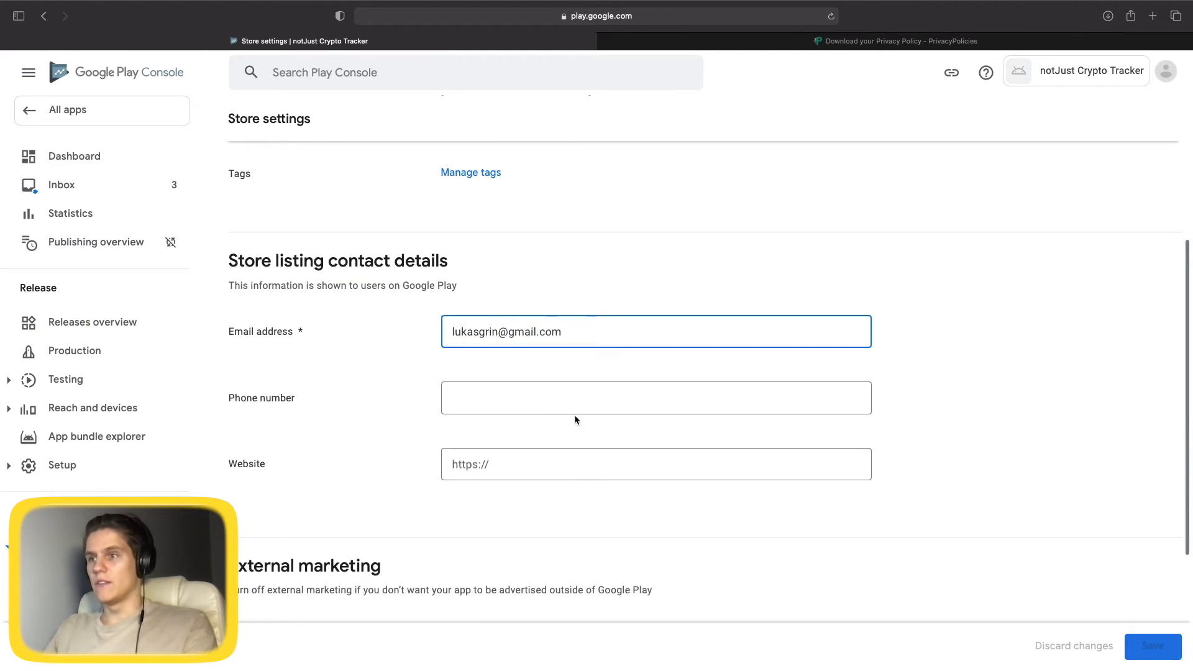
{"action": "left_click", "coordinate": [544, 408]}
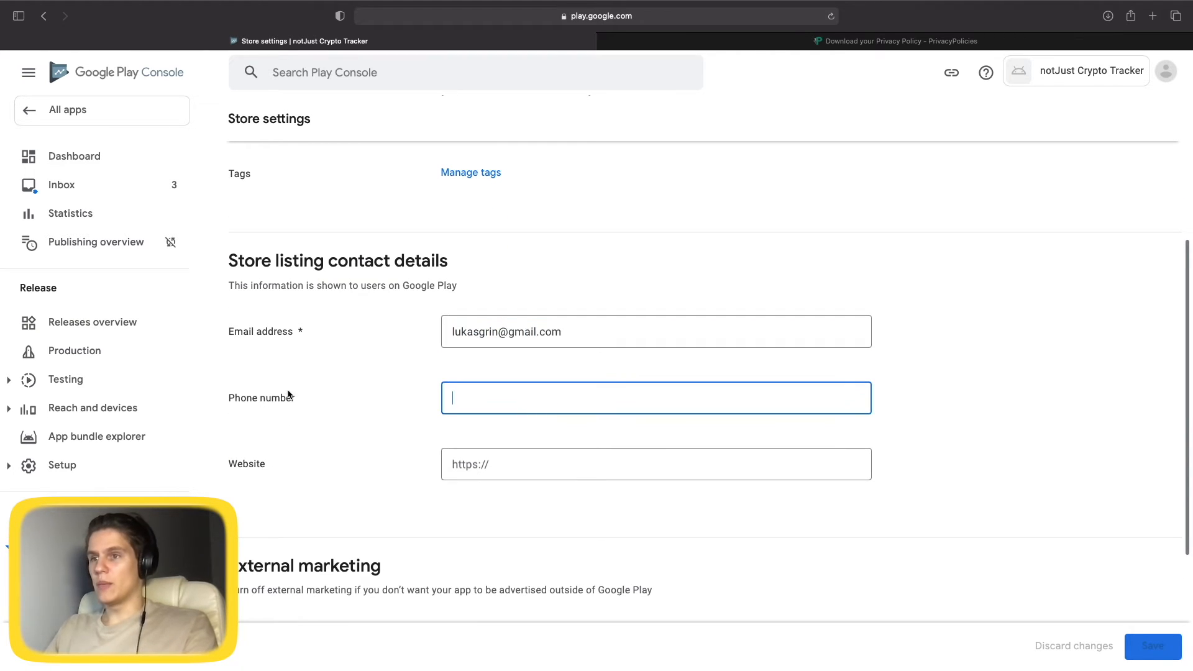
{"action": "scroll", "coordinate": [337, 412], "scroll_direction": "down", "scroll_amount": 1}
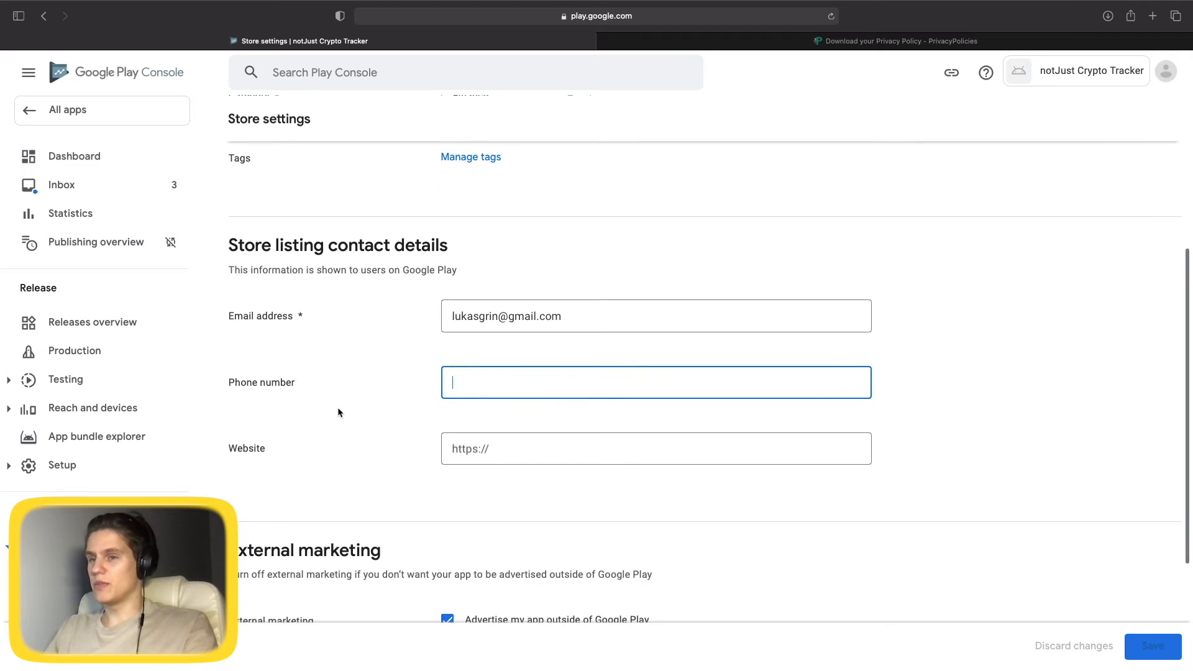
{"action": "scroll", "coordinate": [280, 373], "scroll_direction": "down", "scroll_amount": 5}
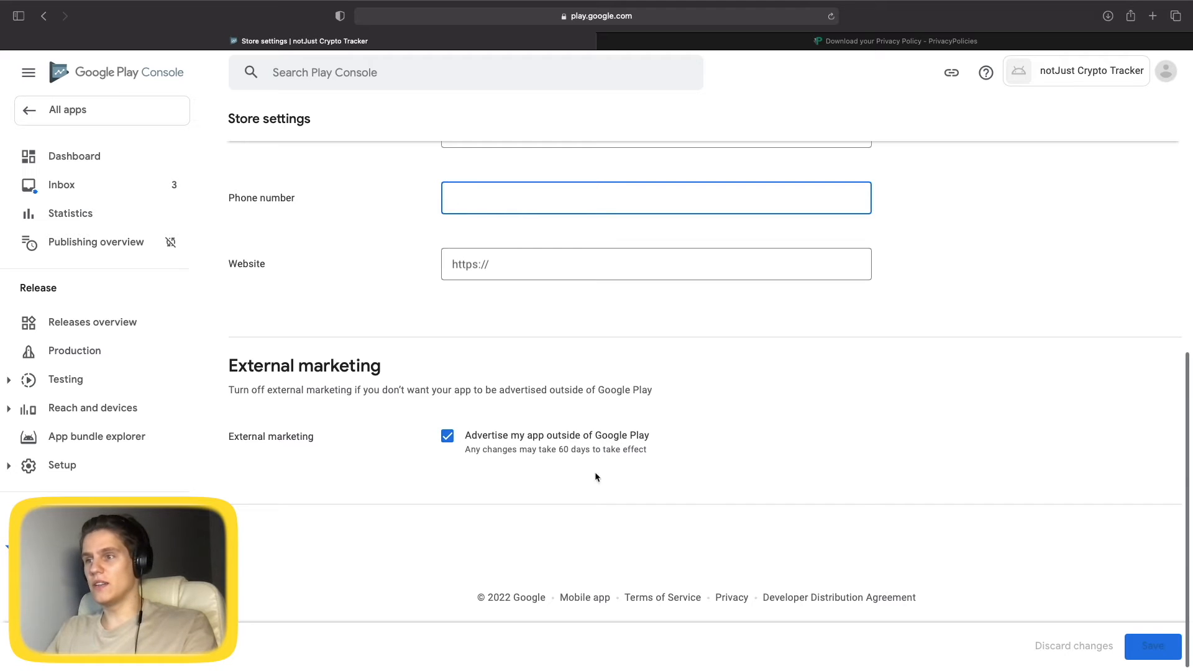
{"action": "left_click", "coordinate": [1147, 654]}
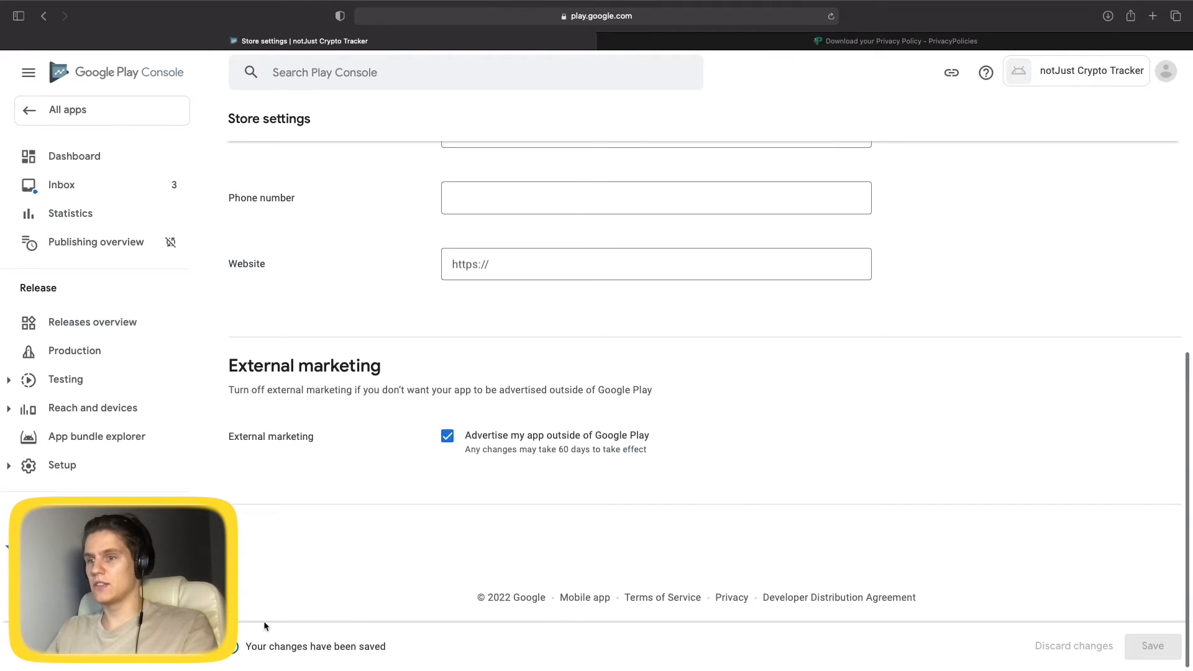
{"action": "scroll", "coordinate": [239, 120], "scroll_direction": "up", "scroll_amount": 10}
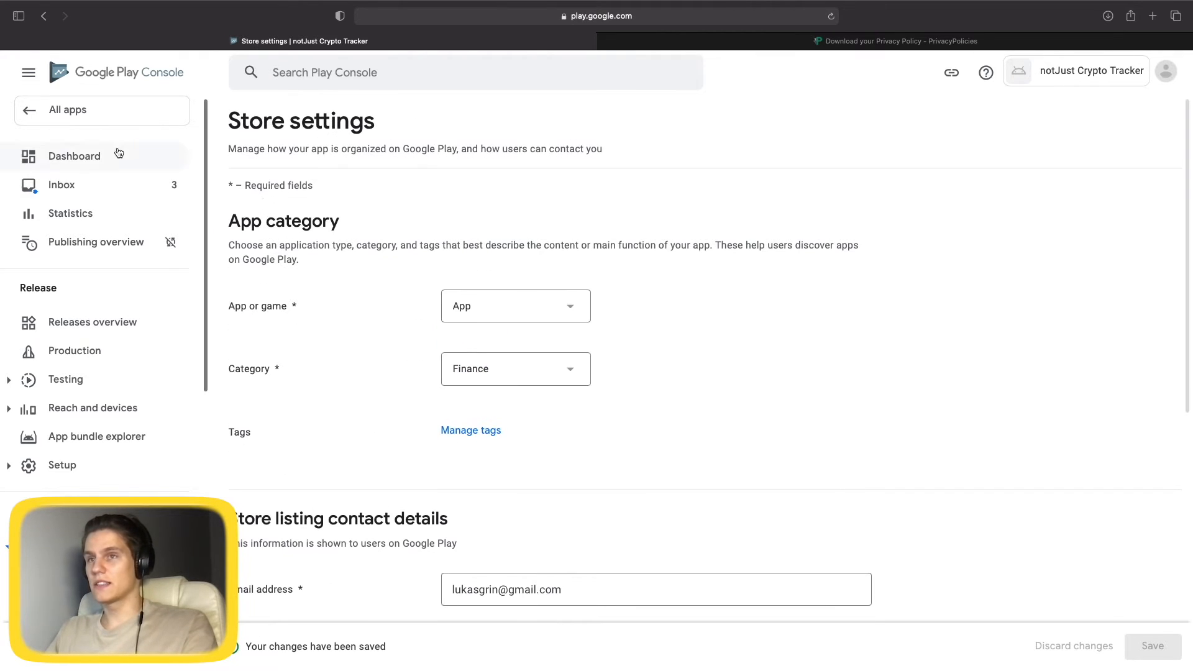
{"action": "scroll", "coordinate": [437, 361], "scroll_direction": "up", "scroll_amount": 2}
Open the main store listing and begin the short description with 'Crypto Price Tracker Witho'.
{"action": "left_click", "coordinate": [44, 18]}
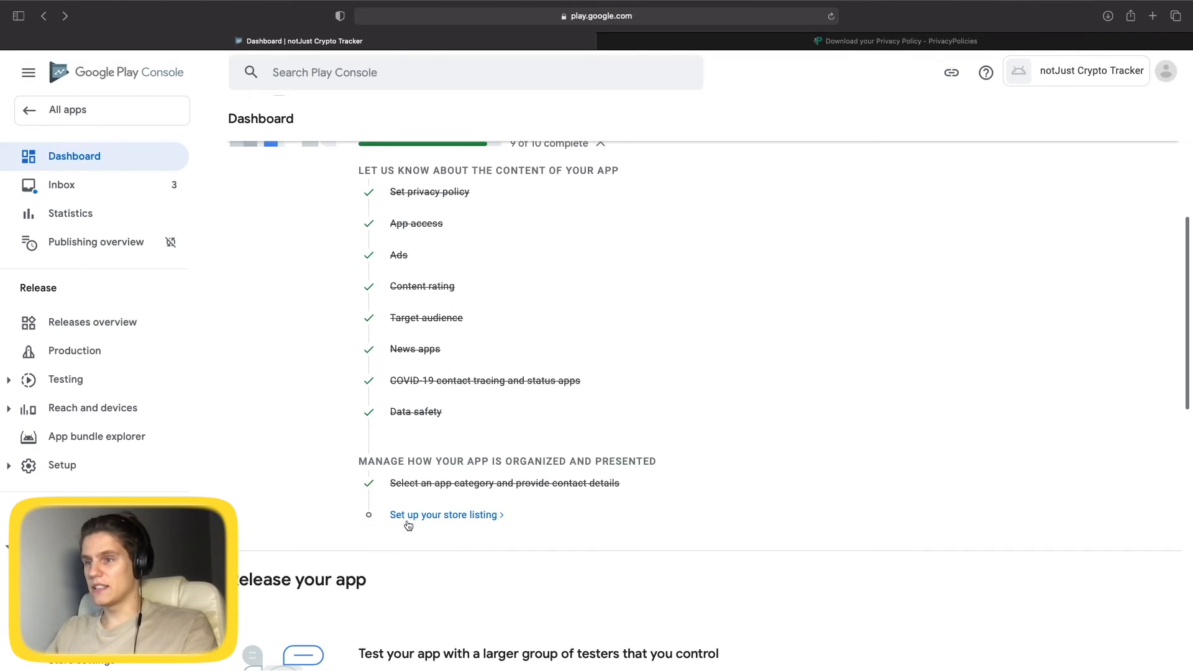
{"action": "left_click", "coordinate": [411, 519]}
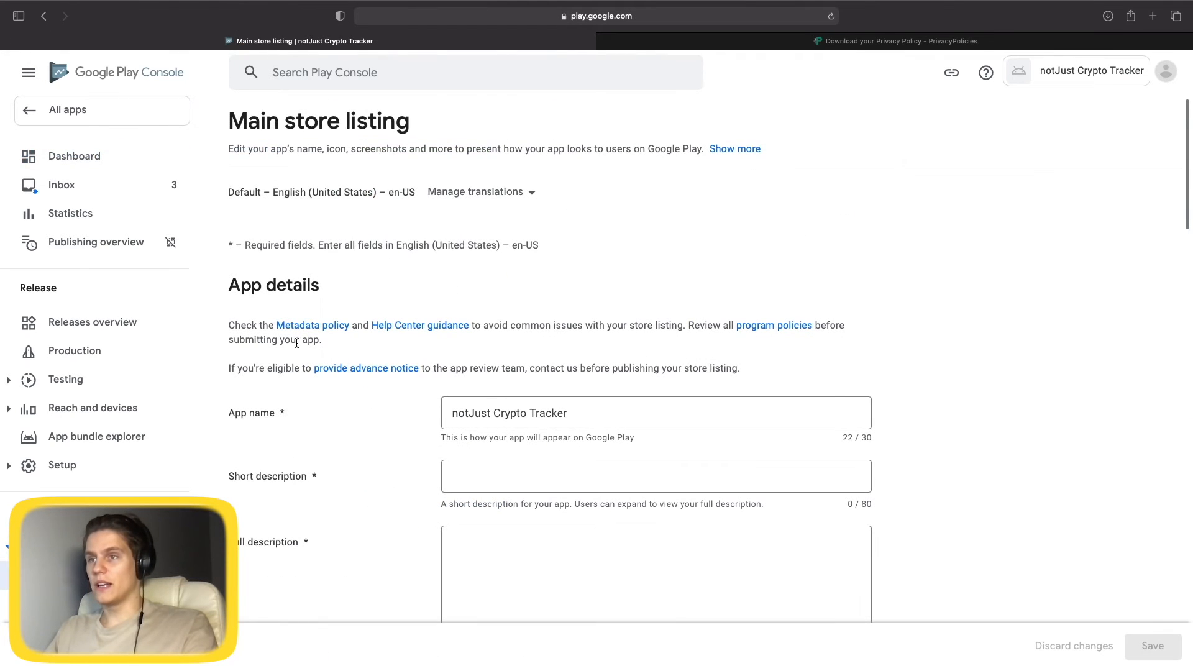
{"action": "scroll", "coordinate": [297, 343], "scroll_direction": "down", "scroll_amount": 3}
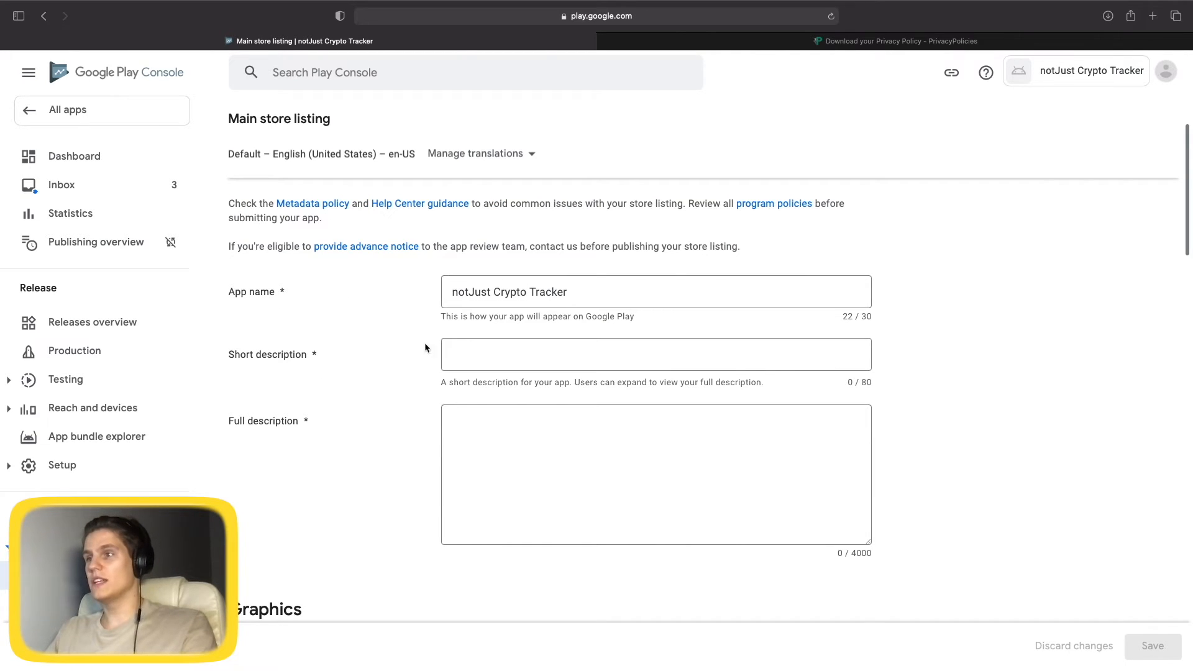
{"action": "left_click", "coordinate": [529, 353]}
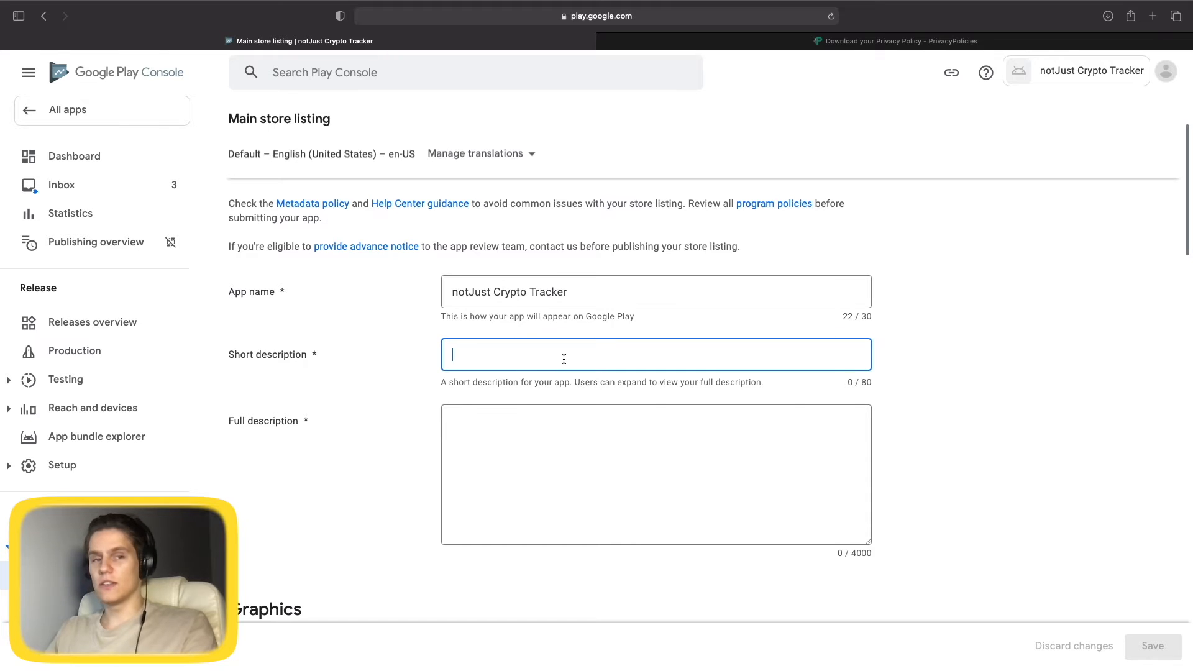
{"action": "type", "text": "Cry"}
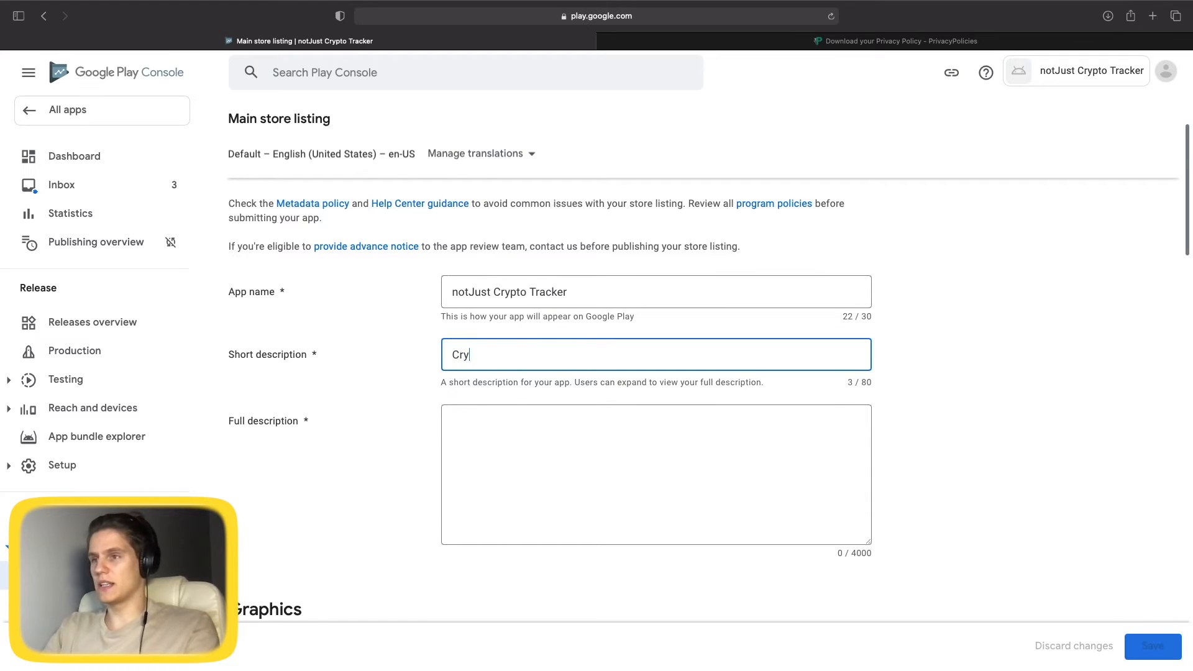
{"action": "type", "text": "pto Price Tracker"}
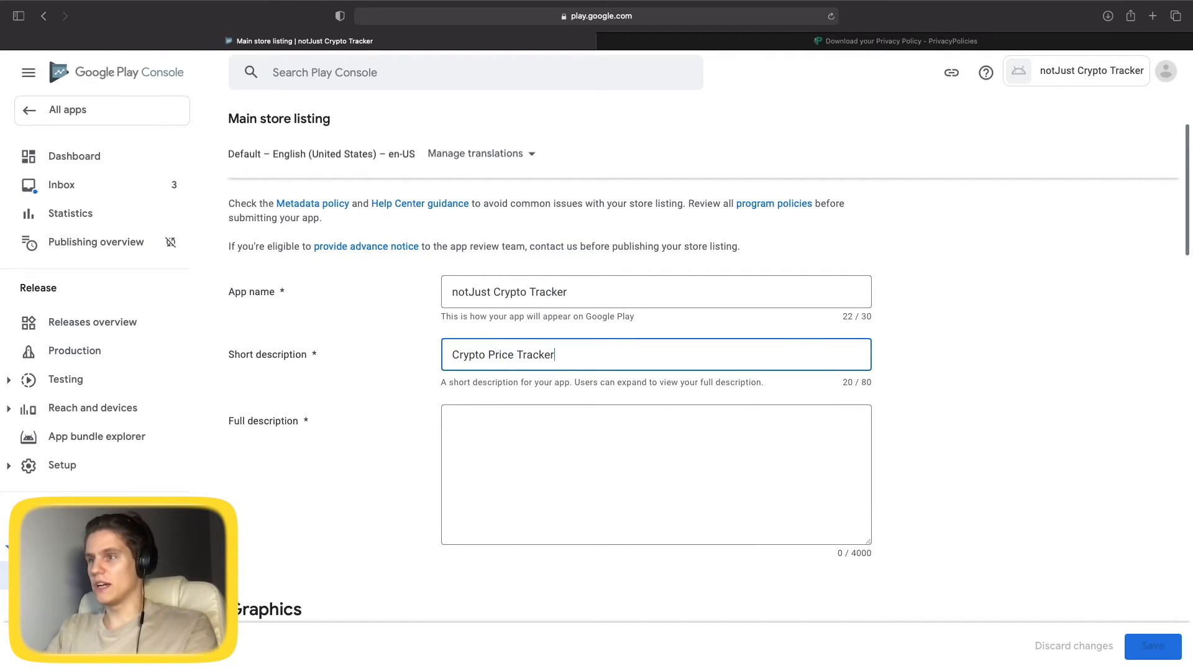
{"action": "type", "text": " Without"}
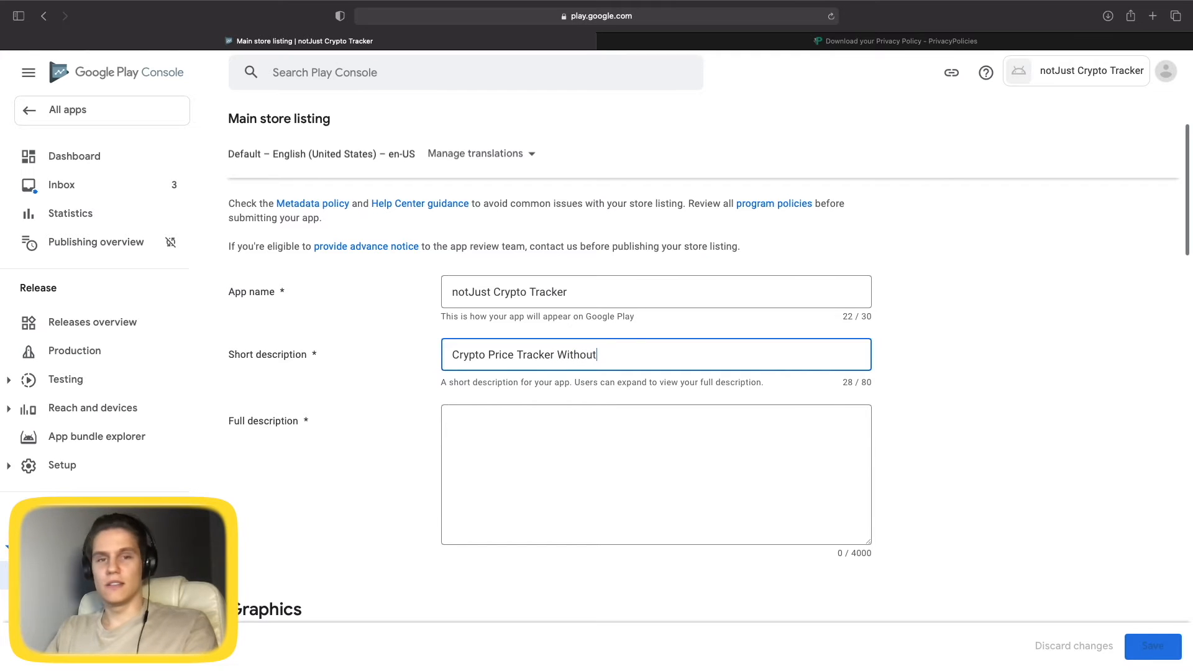
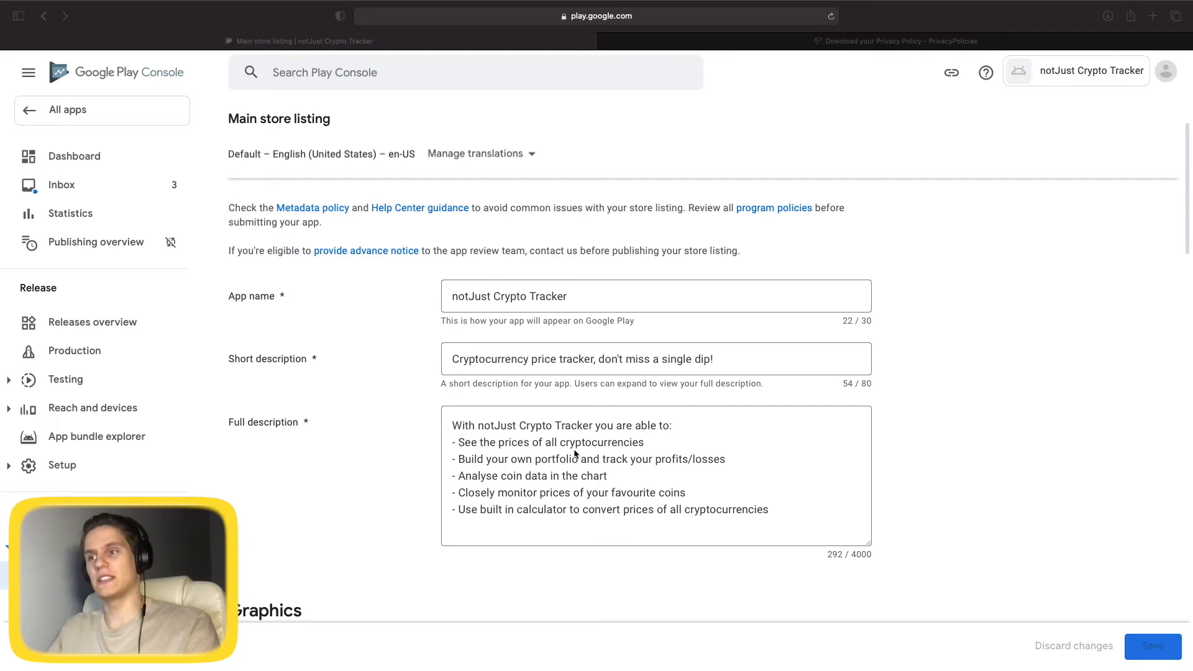
Upload icon.png as the app icon under the store listing's Graphics section.
{"action": "scroll", "coordinate": [651, 435], "scroll_direction": "down", "scroll_amount": 10}
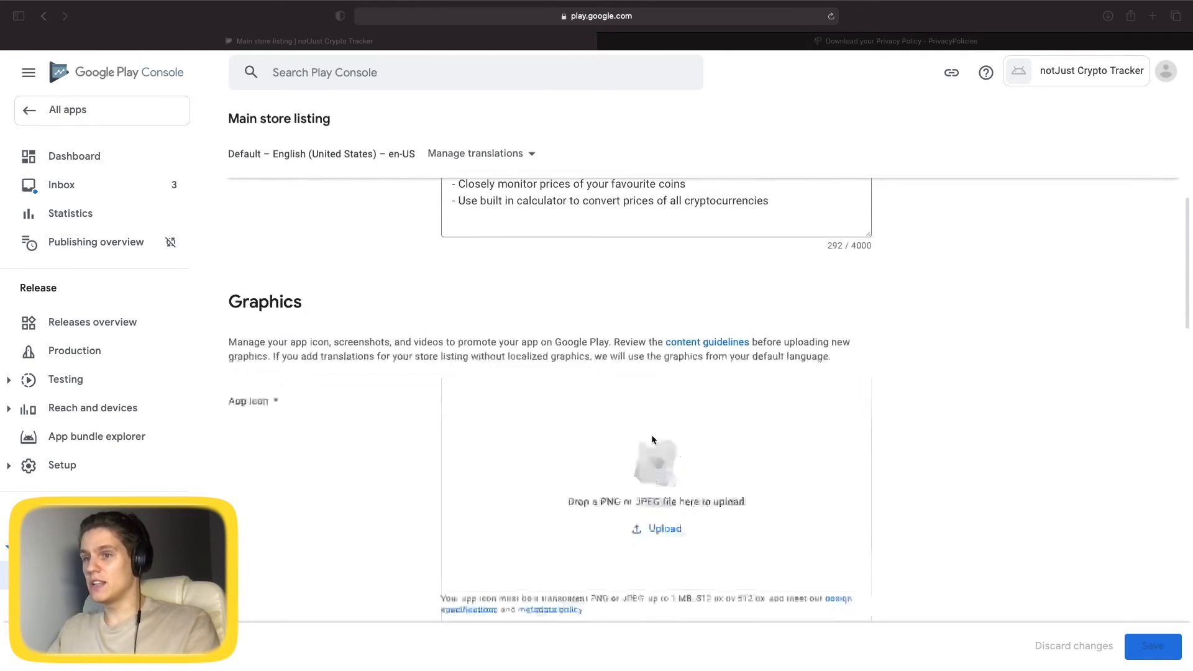
{"action": "scroll", "coordinate": [652, 439], "scroll_direction": "up", "scroll_amount": 2}
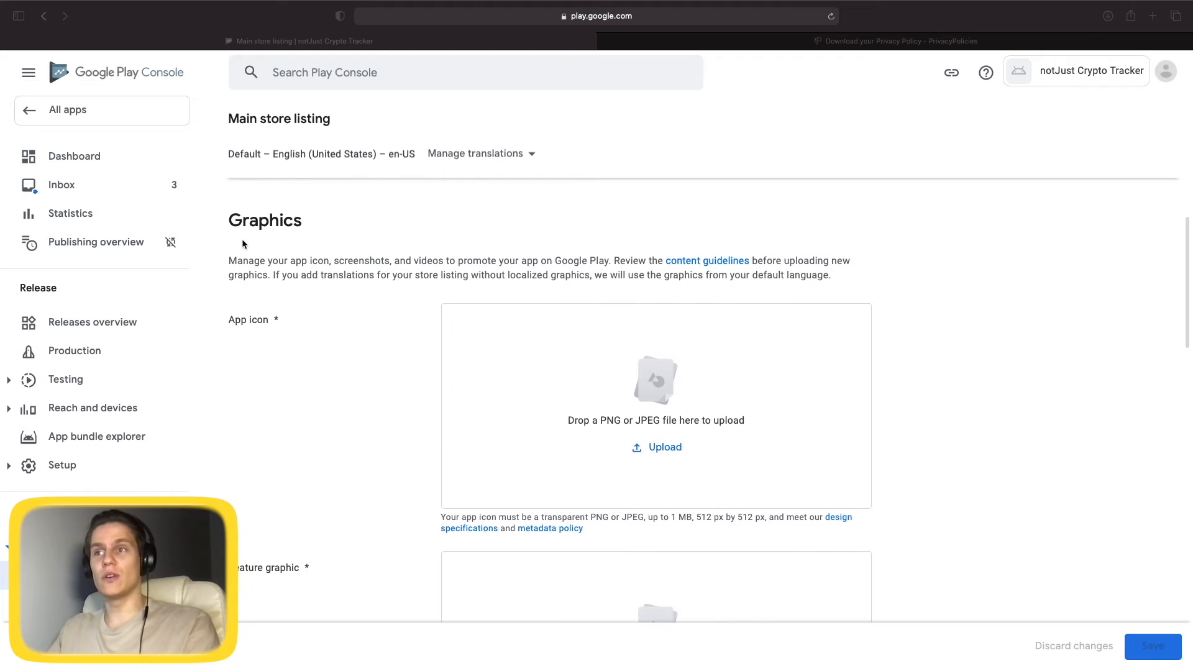
{"action": "scroll", "coordinate": [567, 409], "scroll_direction": "down", "scroll_amount": 10}
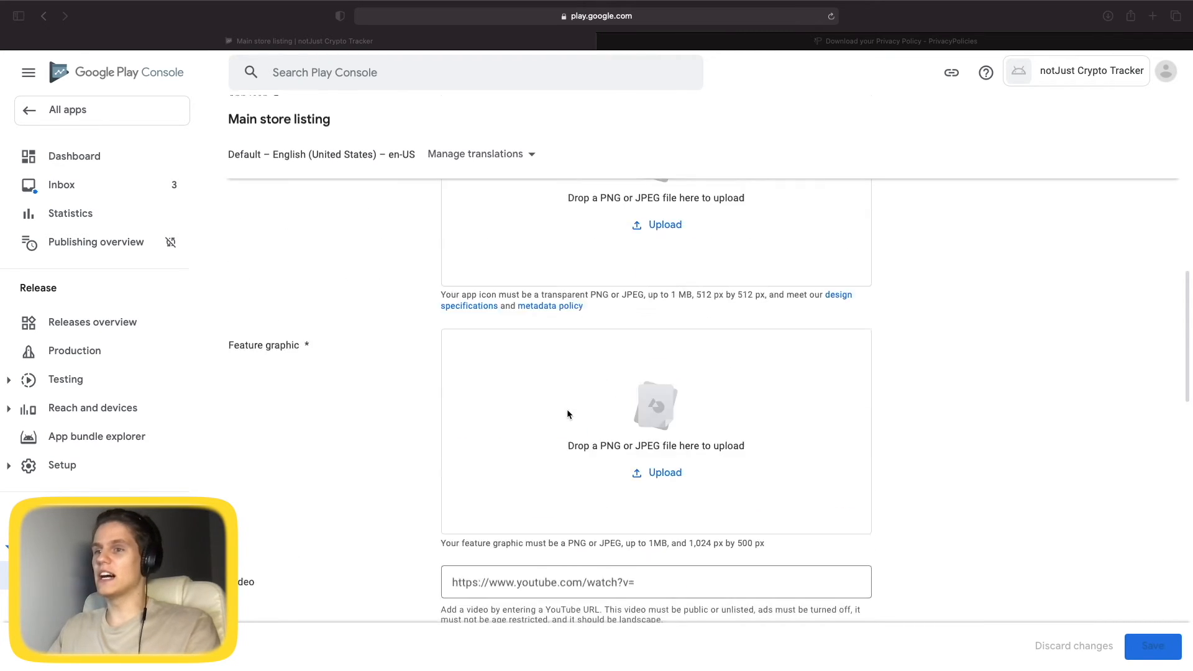
{"action": "scroll", "coordinate": [565, 413], "scroll_direction": "down", "scroll_amount": 10}
{"action": "scroll", "coordinate": [565, 408], "scroll_direction": "up", "scroll_amount": 15}
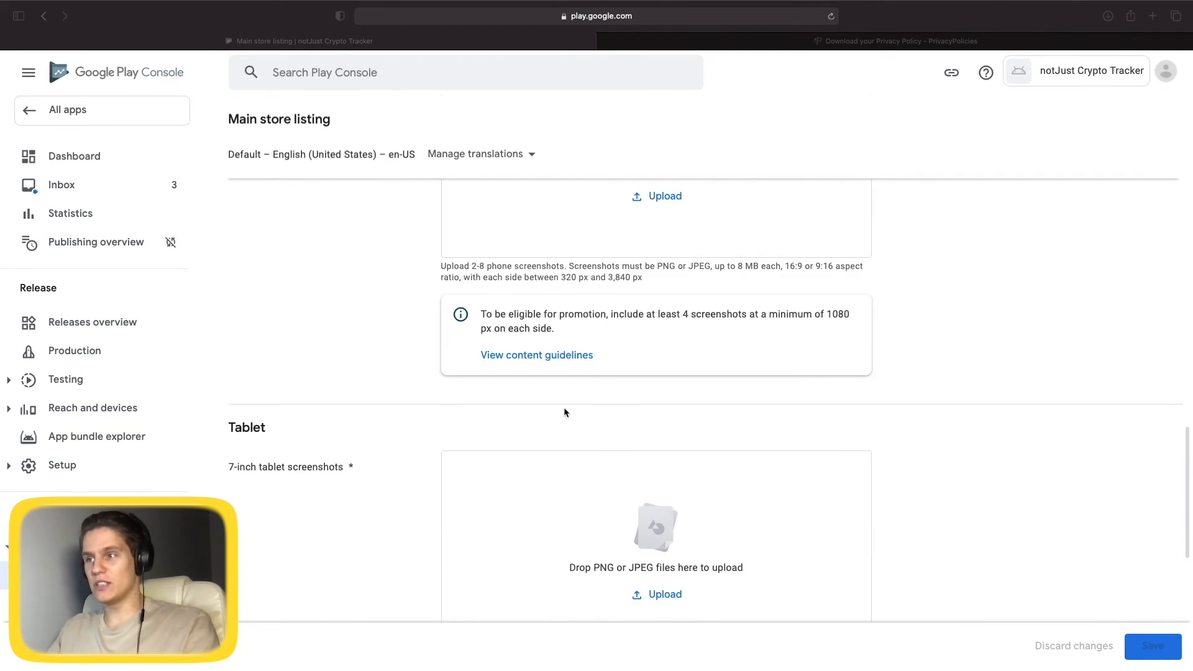
{"action": "scroll", "coordinate": [564, 407], "scroll_direction": "up", "scroll_amount": 8}
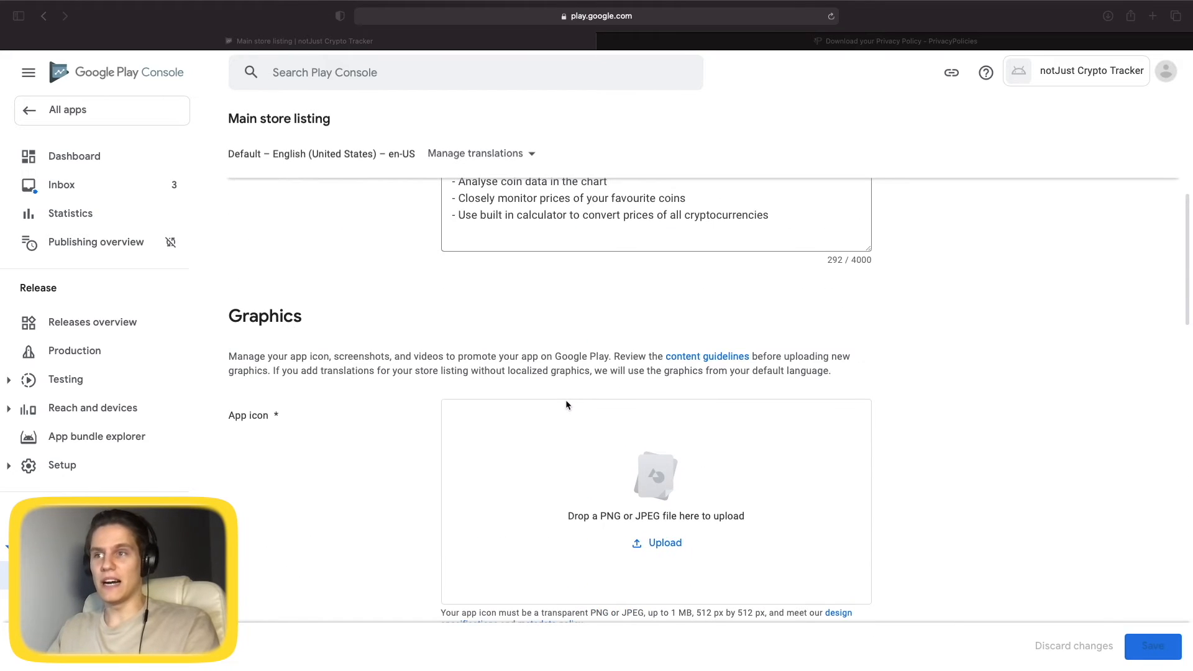
{"action": "scroll", "coordinate": [566, 397], "scroll_direction": "down", "scroll_amount": 2}
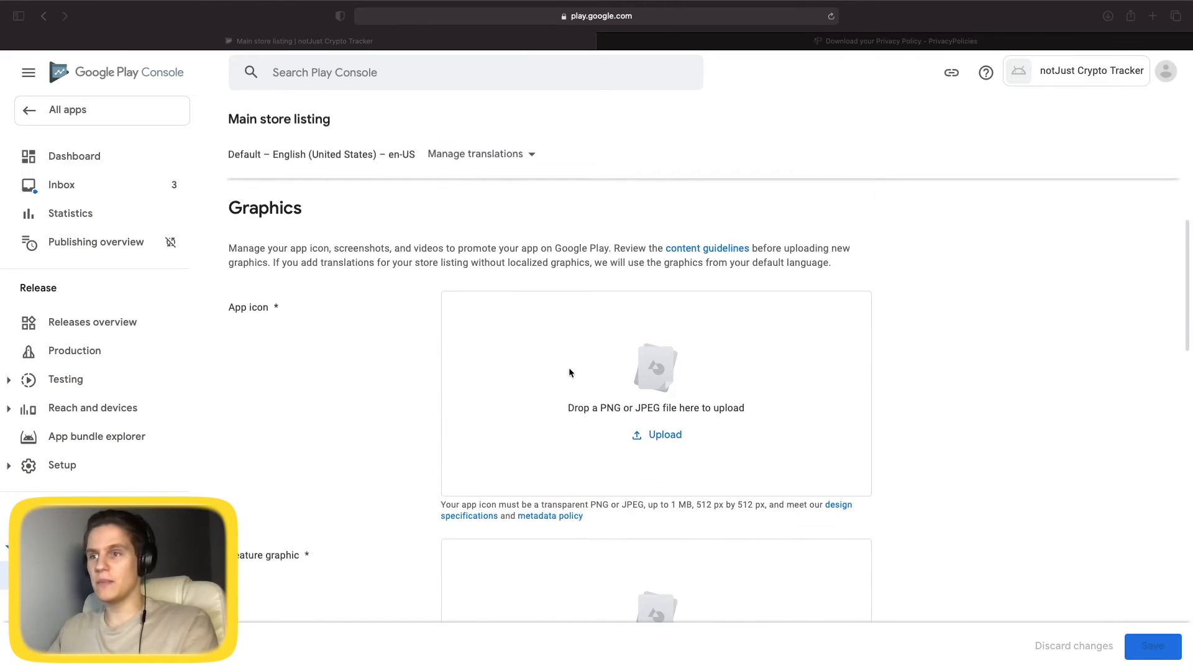
{"action": "left_click", "coordinate": [677, 440]}
{"action": "left_click", "coordinate": [678, 440]}
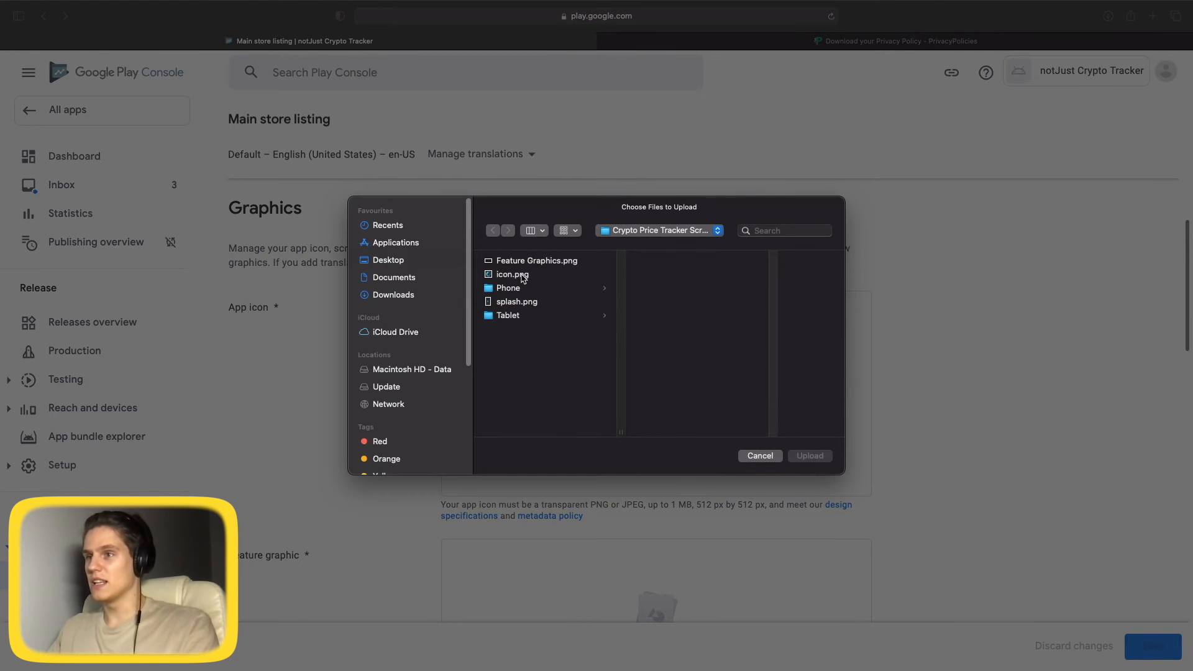
{"action": "double_click", "coordinate": [525, 278]}
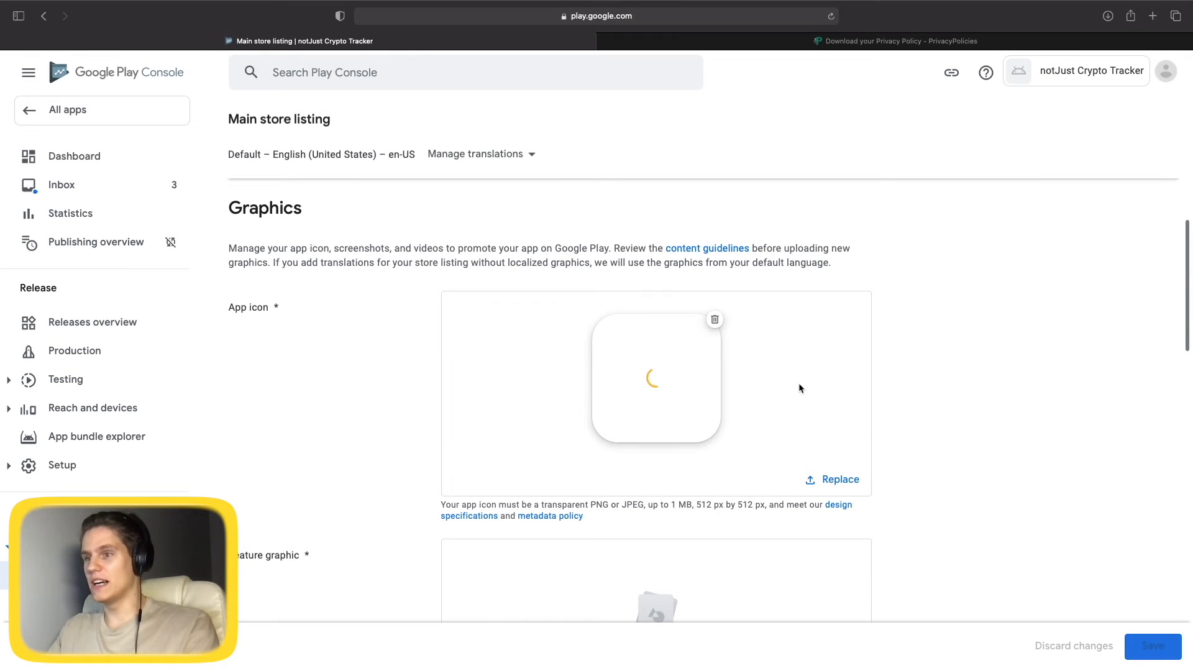
{"action": "scroll", "coordinate": [799, 386], "scroll_direction": "down", "scroll_amount": 1}
{"action": "scroll", "coordinate": [800, 385], "scroll_direction": "down", "scroll_amount": 2}
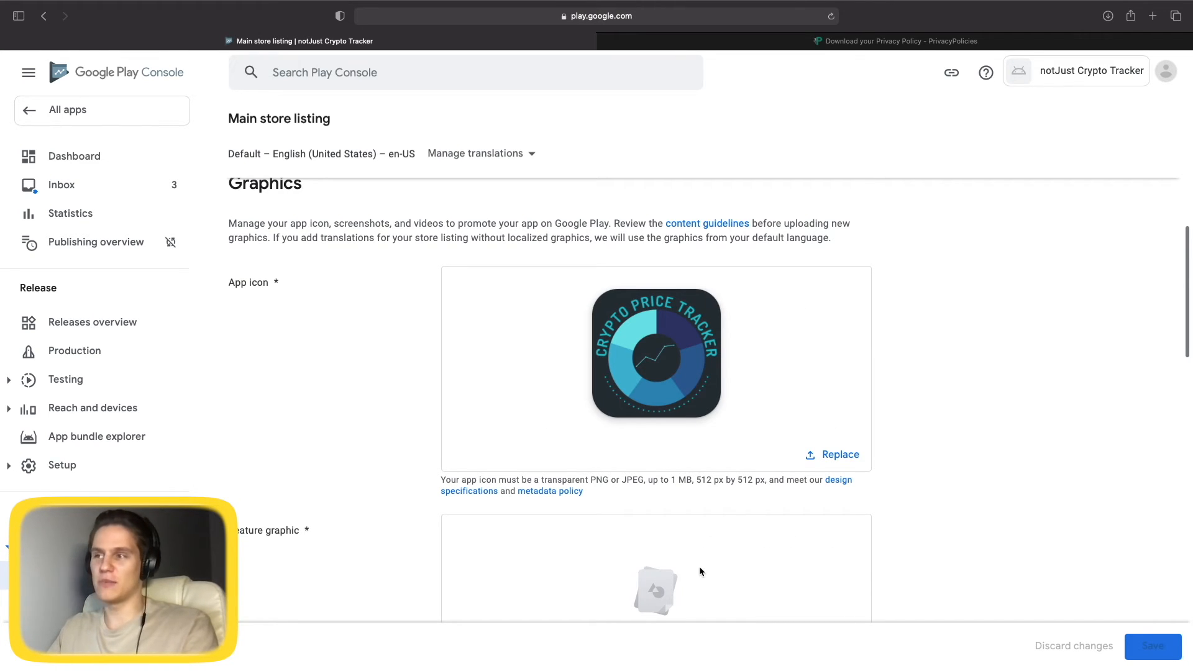
{"action": "scroll", "coordinate": [696, 574], "scroll_direction": "down", "scroll_amount": 2}
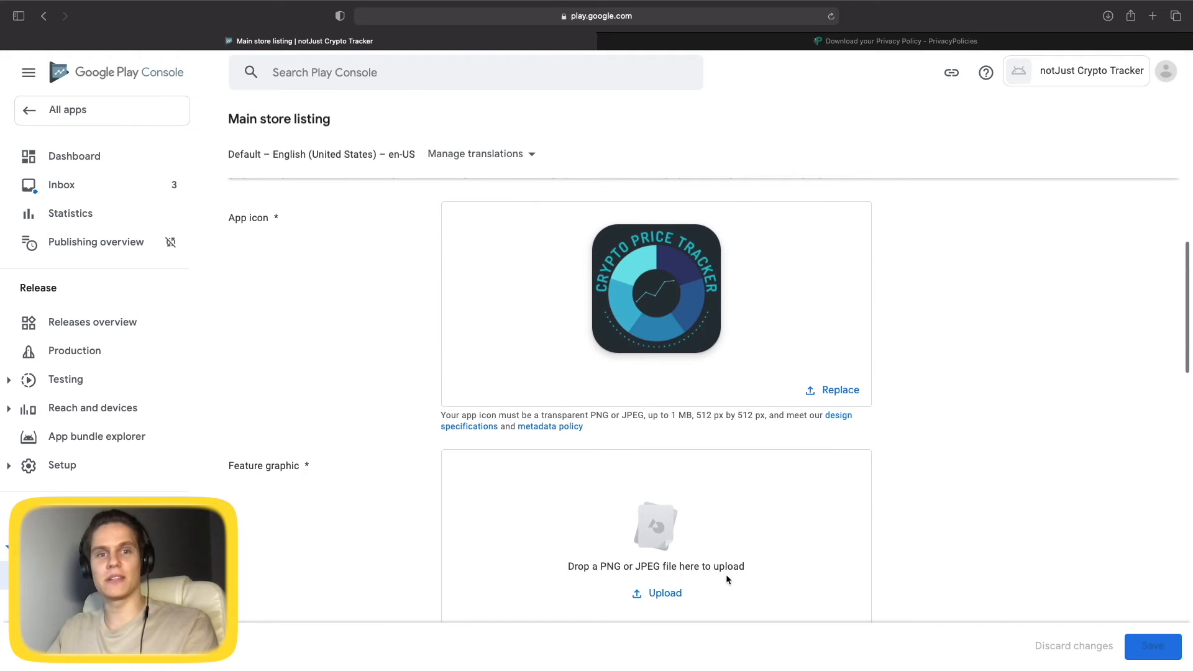
{"action": "scroll", "coordinate": [792, 534], "scroll_direction": "down", "scroll_amount": 7}
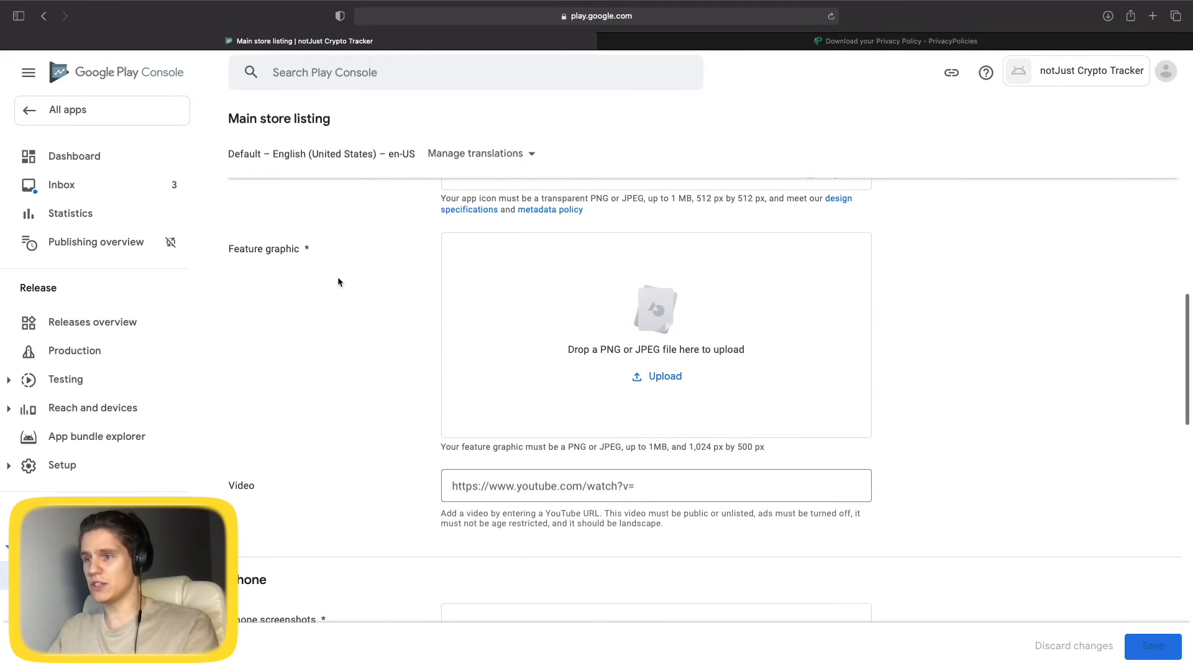
Upload Feature Graphics.png as the feature graphic; it is rejected for not being 1024 x 500 px.
{"action": "left_click", "coordinate": [664, 376]}
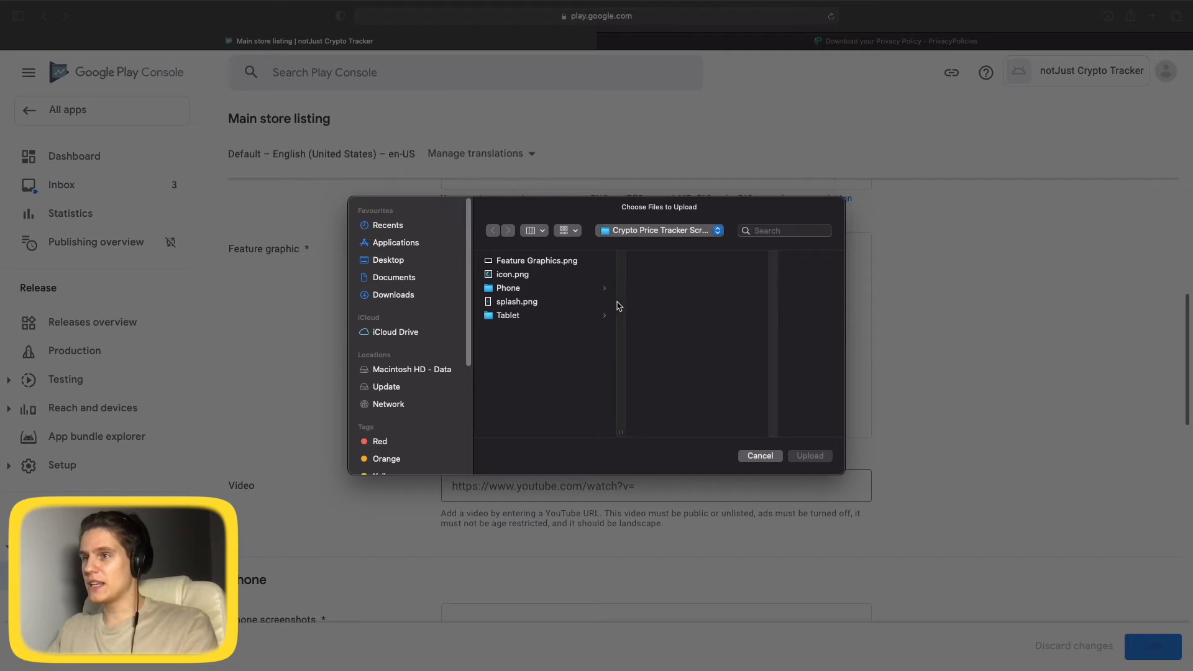
{"action": "double_click", "coordinate": [563, 260]}
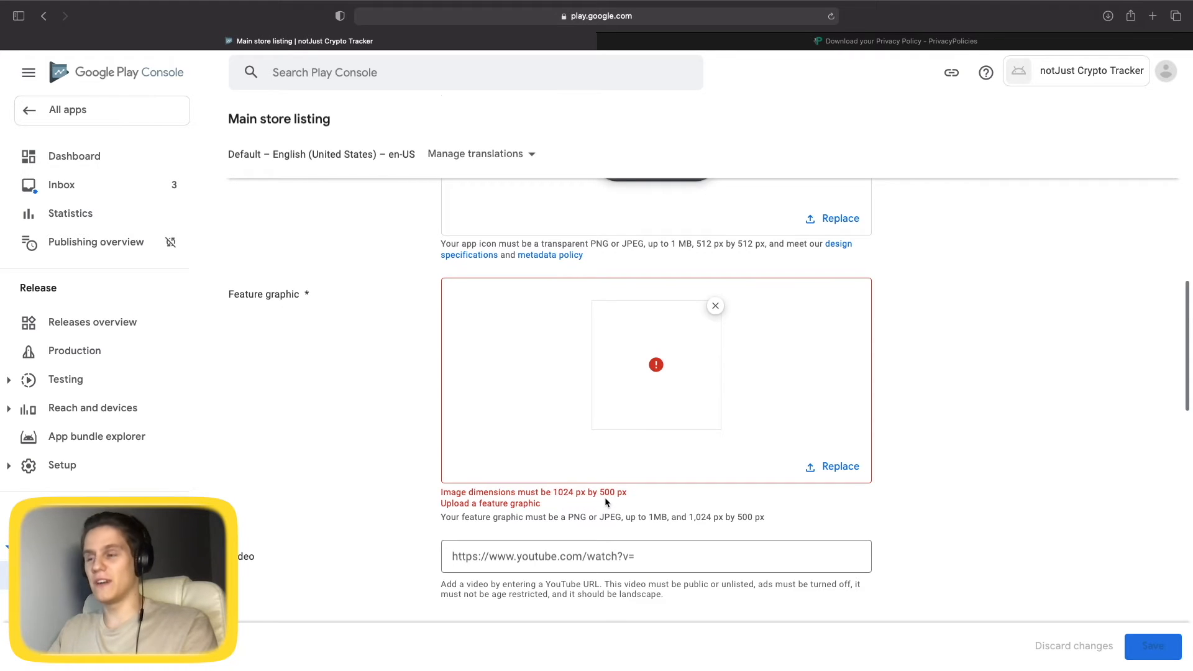
{"action": "scroll", "coordinate": [622, 477], "scroll_direction": "down", "scroll_amount": 1}
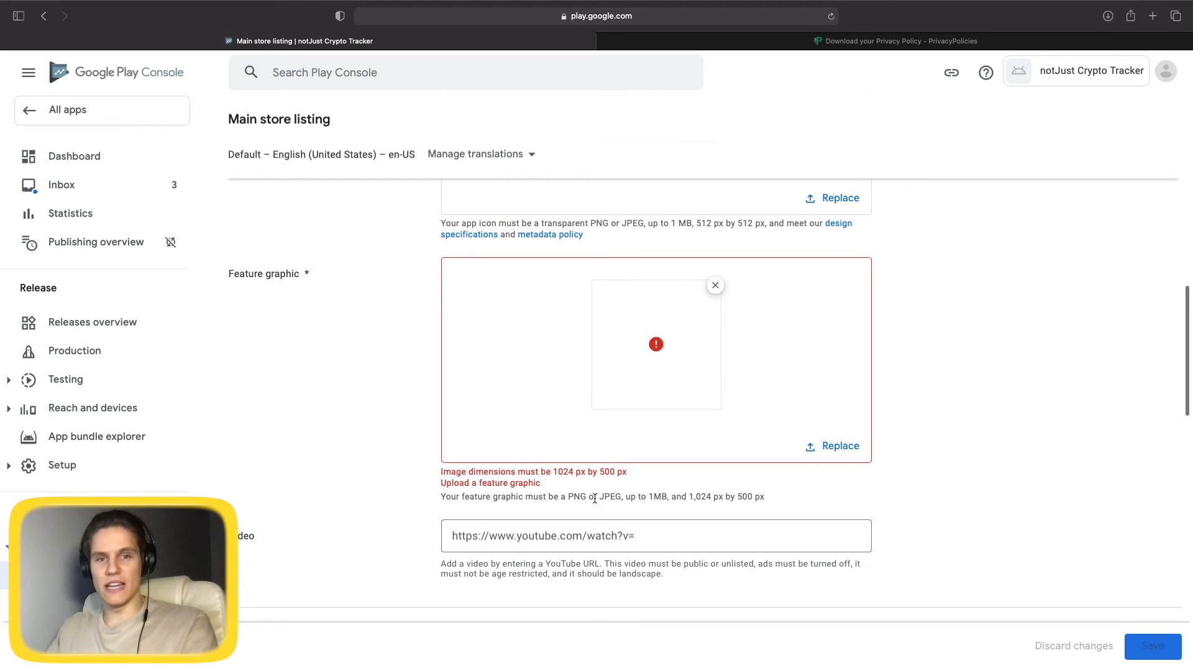
{"action": "scroll", "coordinate": [595, 499], "scroll_direction": "down", "scroll_amount": 5}
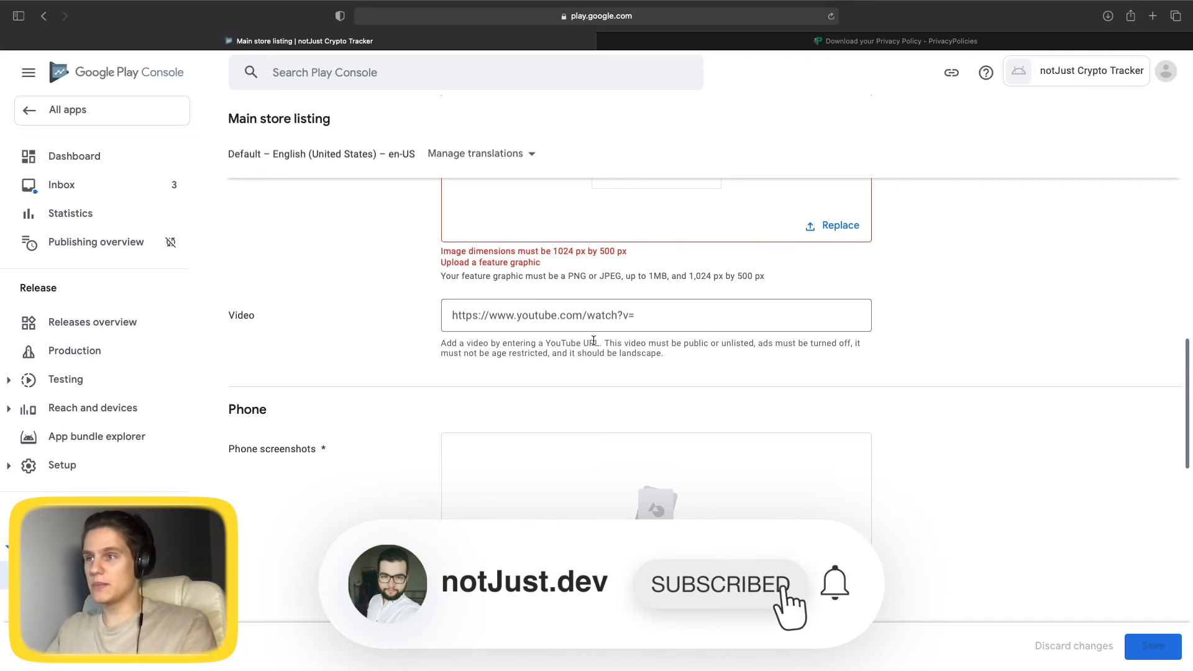
{"action": "scroll", "coordinate": [500, 416], "scroll_direction": "down", "scroll_amount": 3}
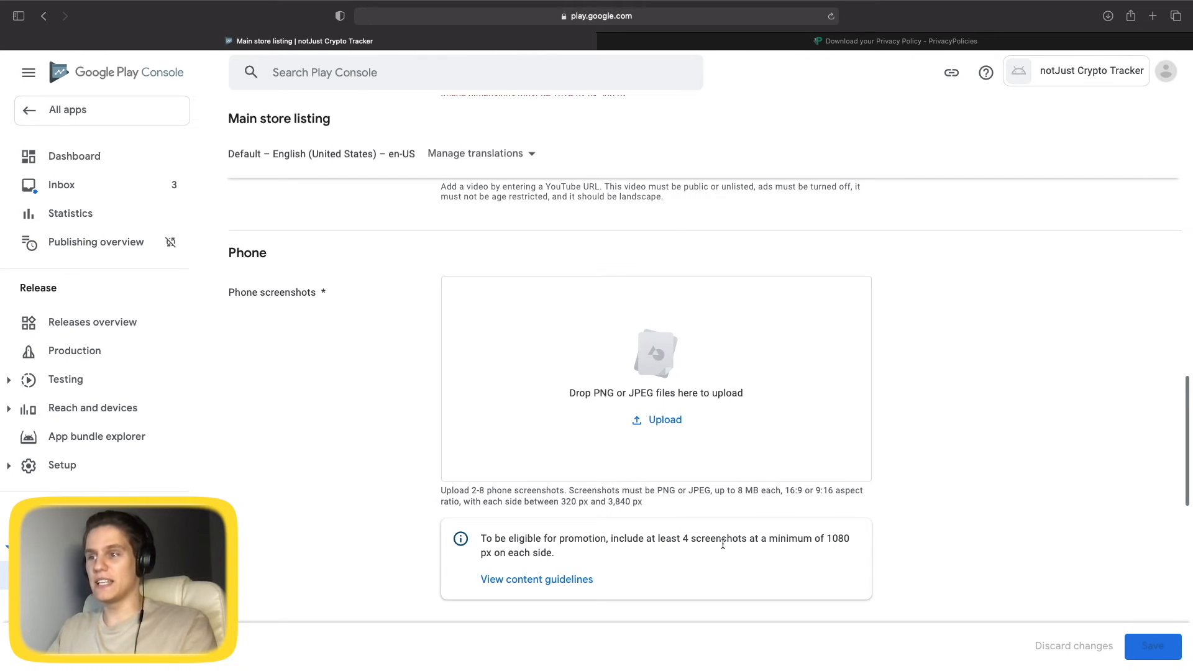
Upload the Coin, Home, Portfolio and Watchlist PNGs from the Phone folder as phone screenshots.
{"action": "left_click", "coordinate": [657, 419]}
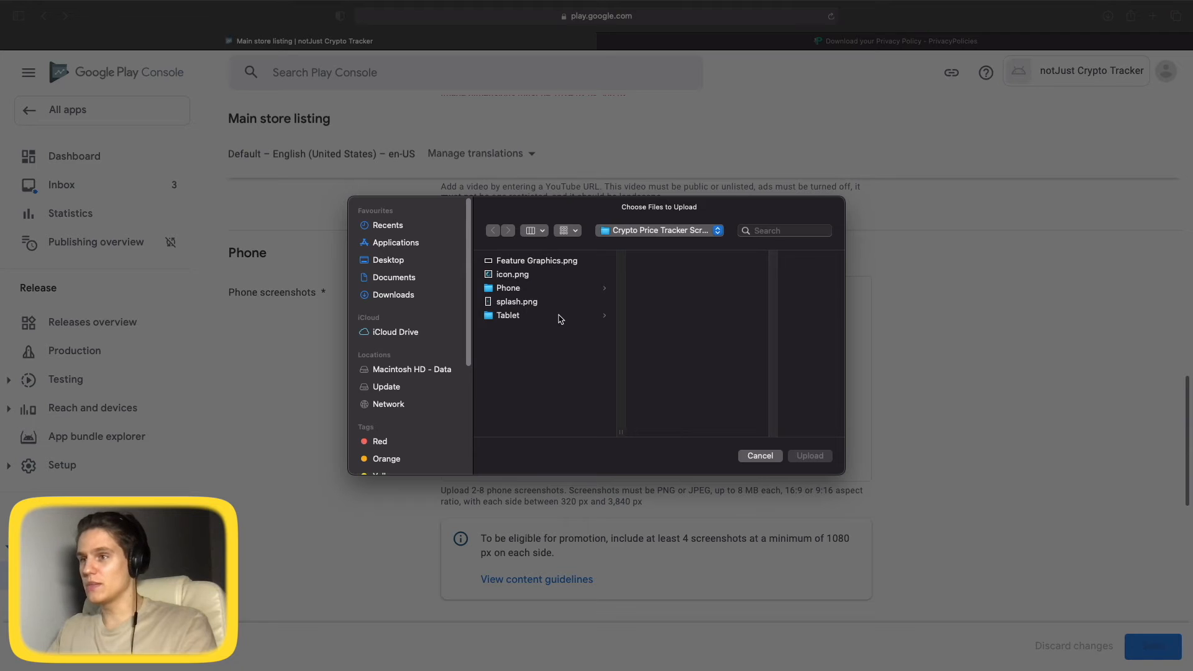
{"action": "left_click", "coordinate": [527, 294]}
{"action": "left_click_drag", "start_coordinate": [728, 340], "coordinate": [660, 257]}
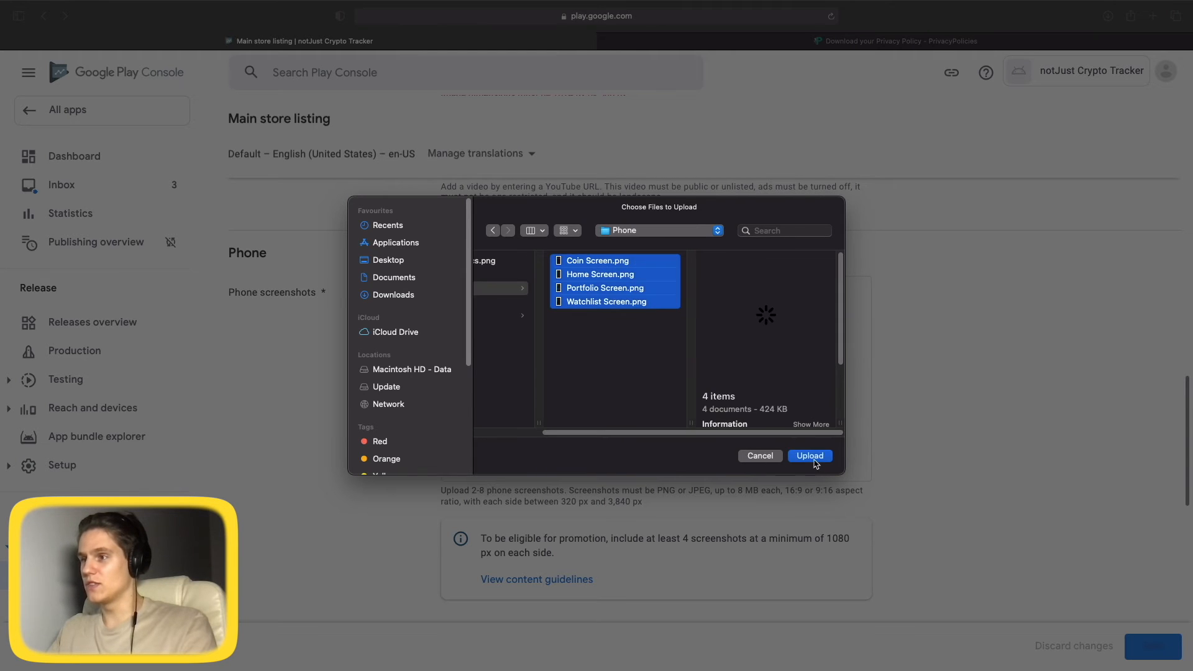
{"action": "left_click", "coordinate": [813, 460]}
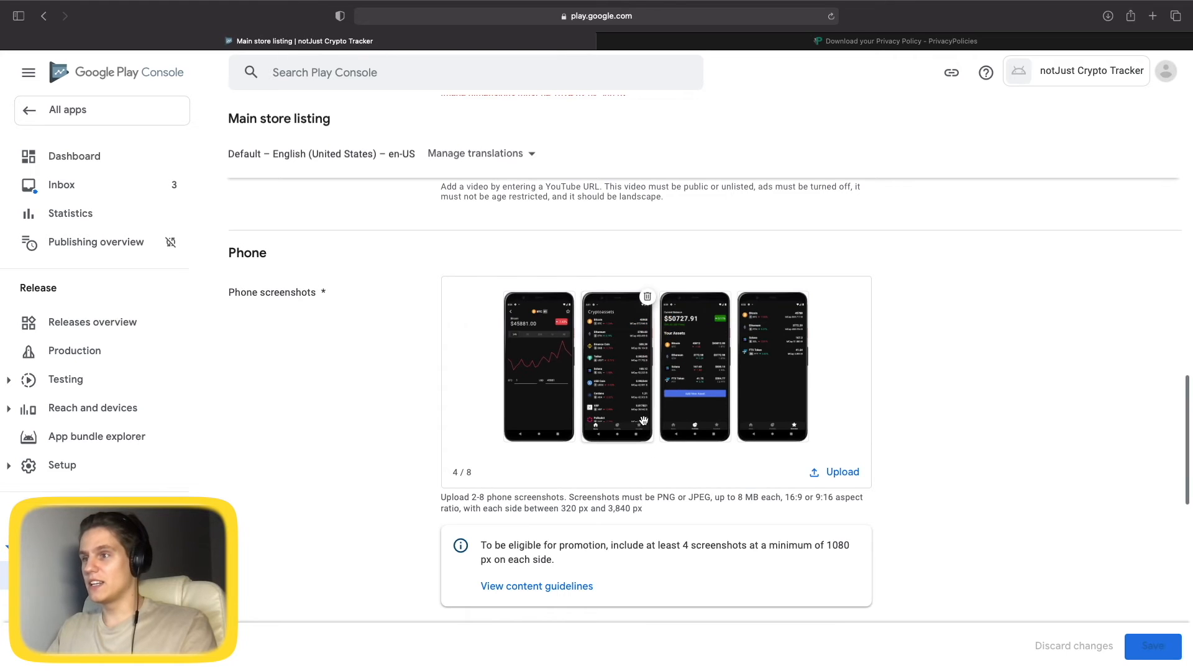
{"action": "scroll", "coordinate": [683, 519], "scroll_direction": "down", "scroll_amount": 6}
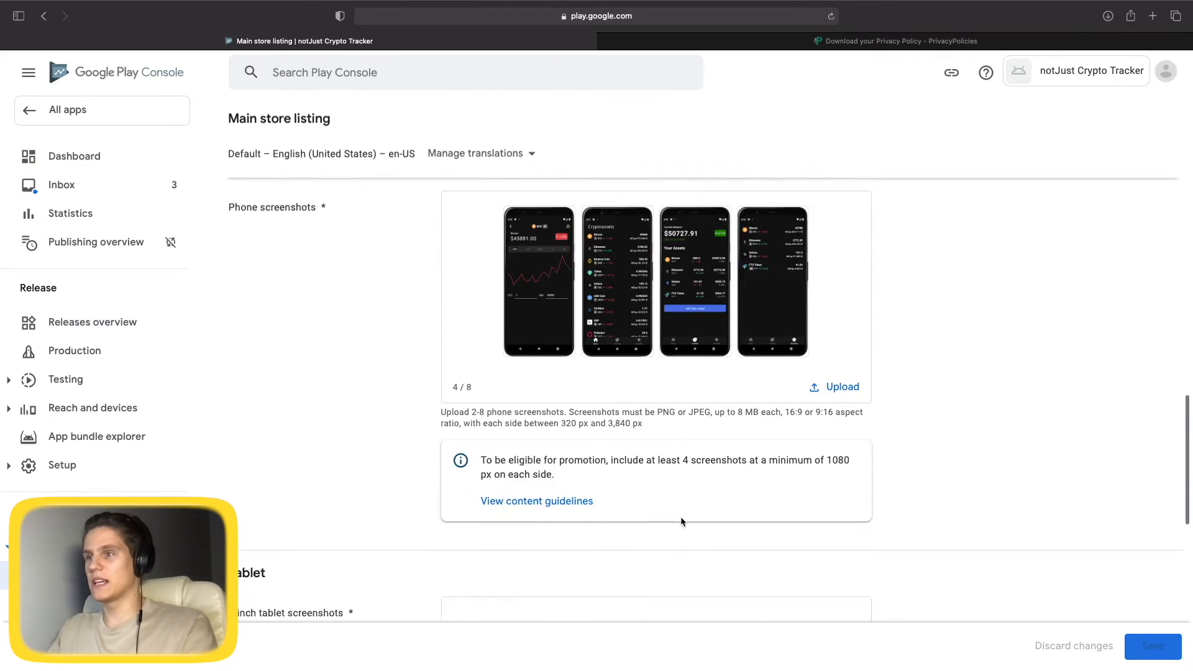
{"action": "scroll", "coordinate": [522, 399], "scroll_direction": "down", "scroll_amount": 1}
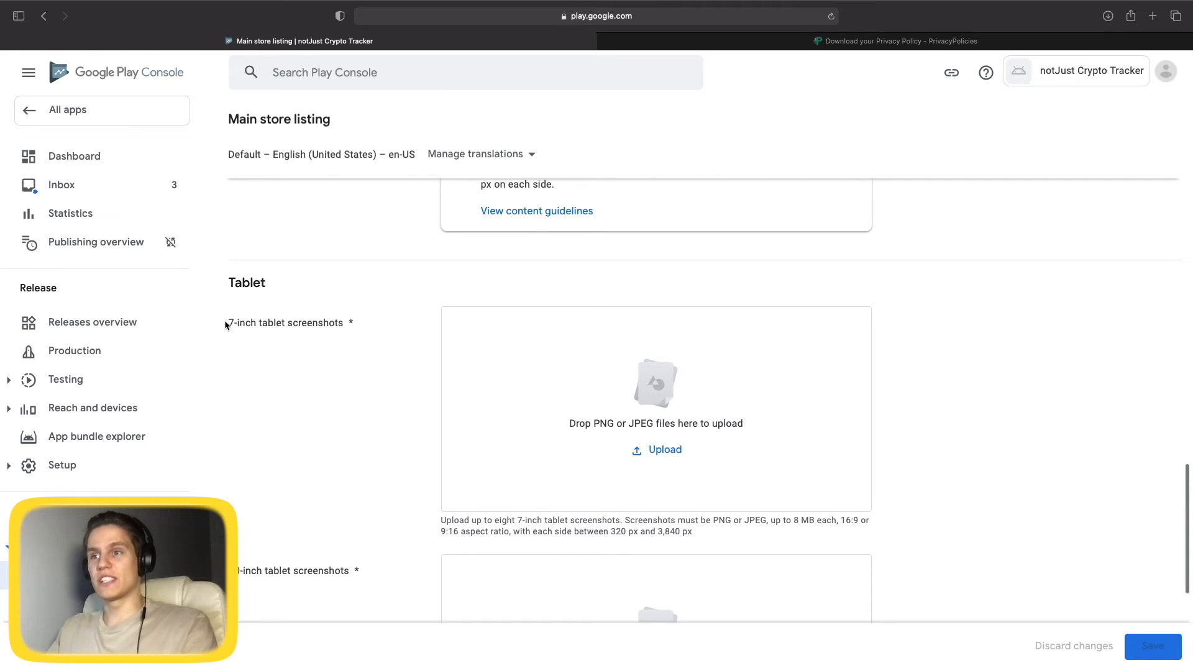
{"action": "scroll", "coordinate": [292, 435], "scroll_direction": "down", "scroll_amount": 2}
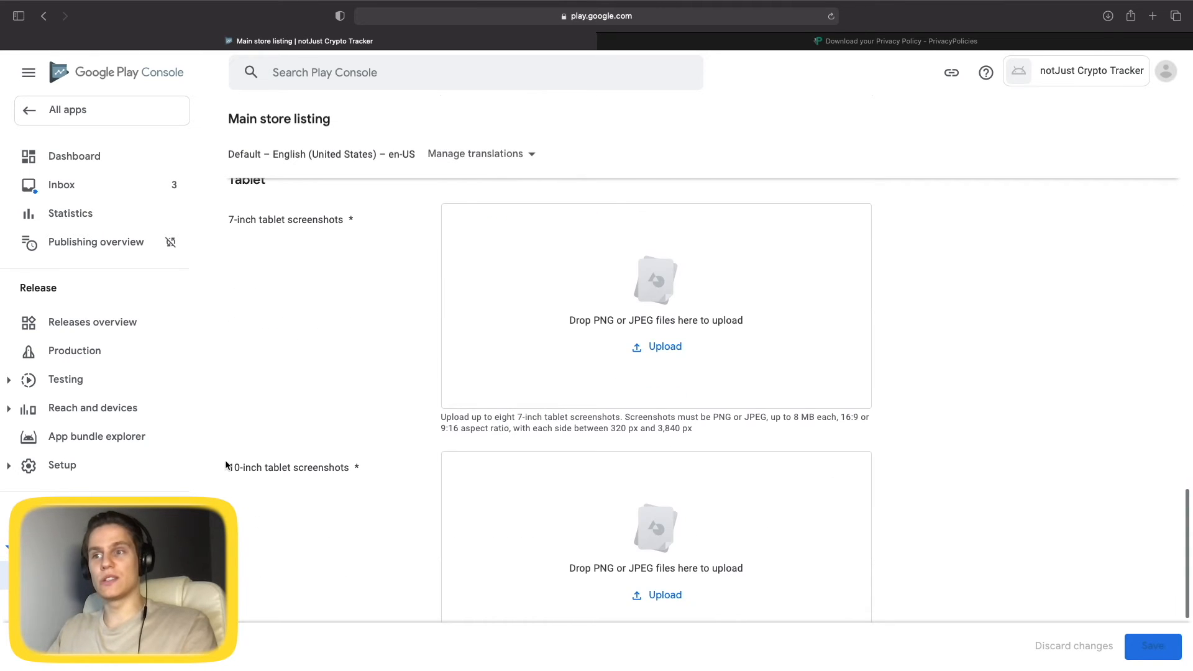
{"action": "scroll", "coordinate": [280, 479], "scroll_direction": "up", "scroll_amount": 2}
Upload all four PNGs from the Tablet > 7" folder as 7-inch tablet screenshots.
{"action": "left_click", "coordinate": [664, 441]}
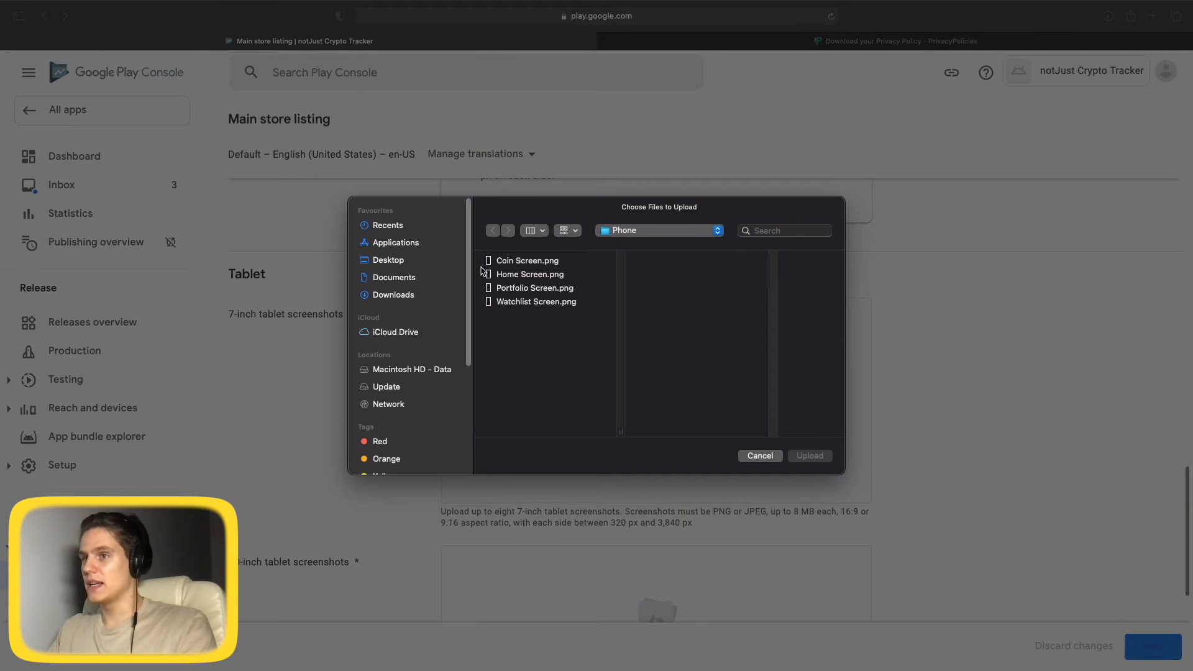
{"action": "left_click", "coordinate": [687, 231]}
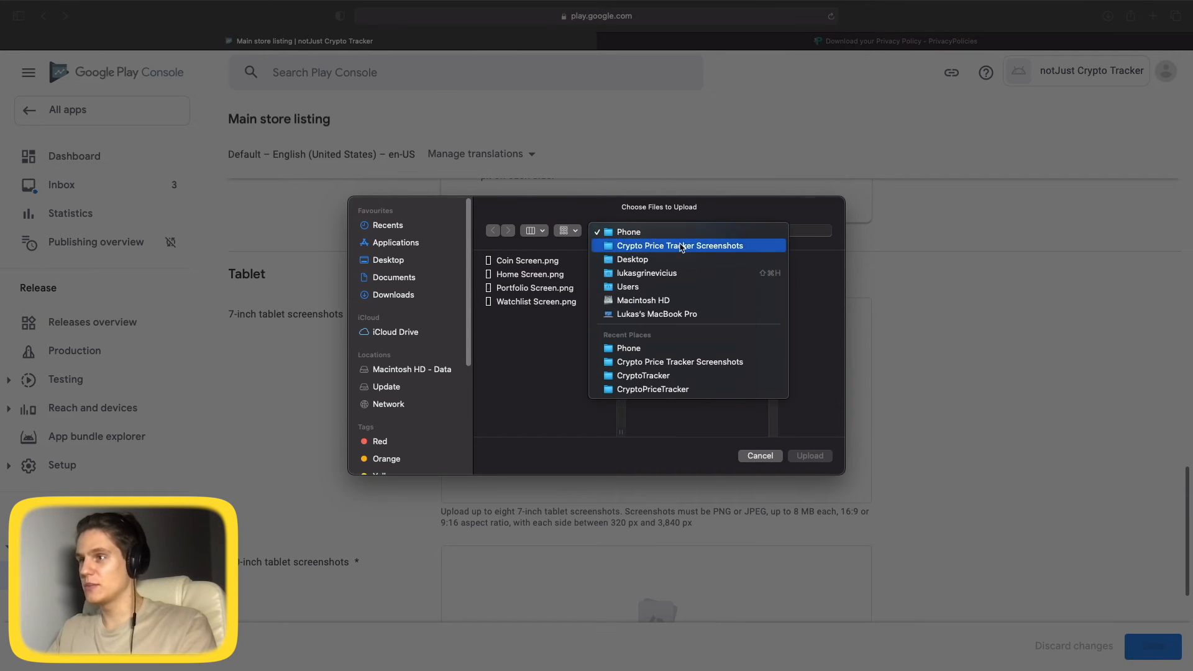
{"action": "left_click", "coordinate": [682, 244]}
{"action": "left_click", "coordinate": [675, 319]}
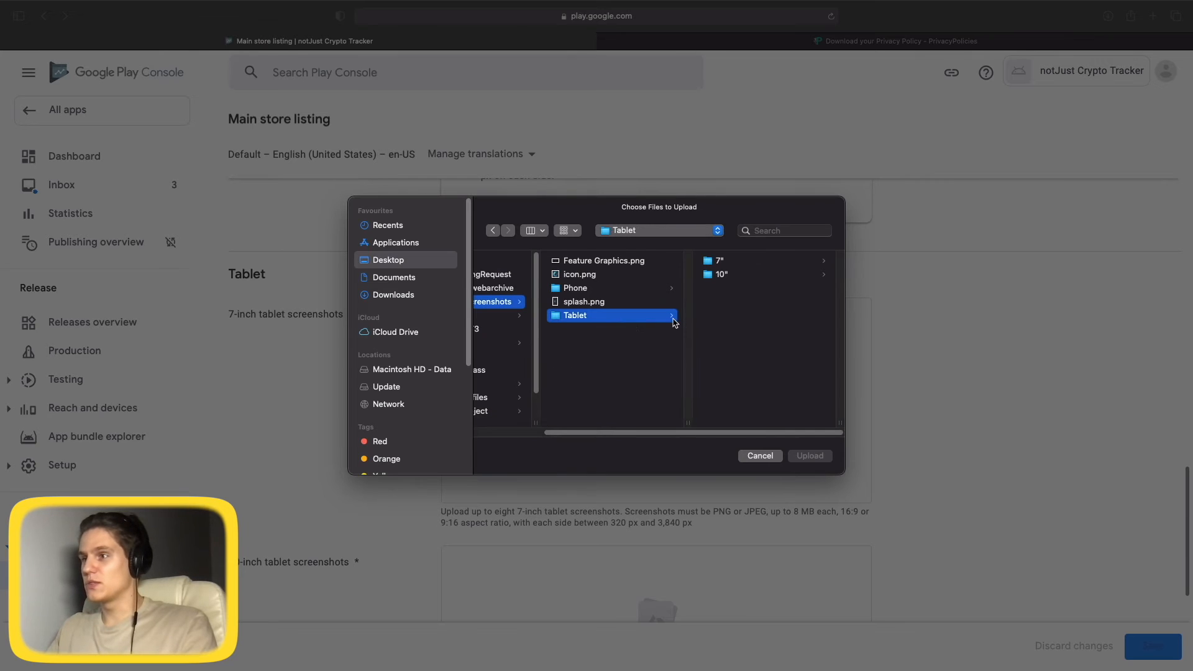
{"action": "left_click", "coordinate": [722, 264]}
{"action": "left_click_drag", "start_coordinate": [765, 343], "coordinate": [758, 260]}
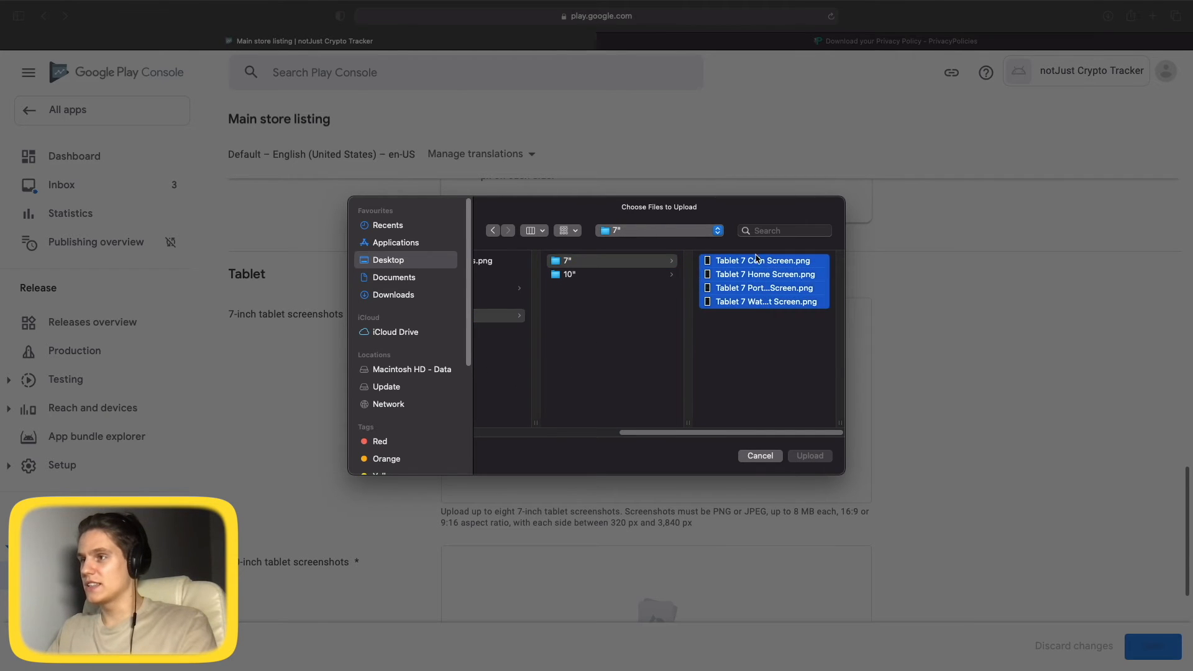
{"action": "left_click", "coordinate": [815, 460]}
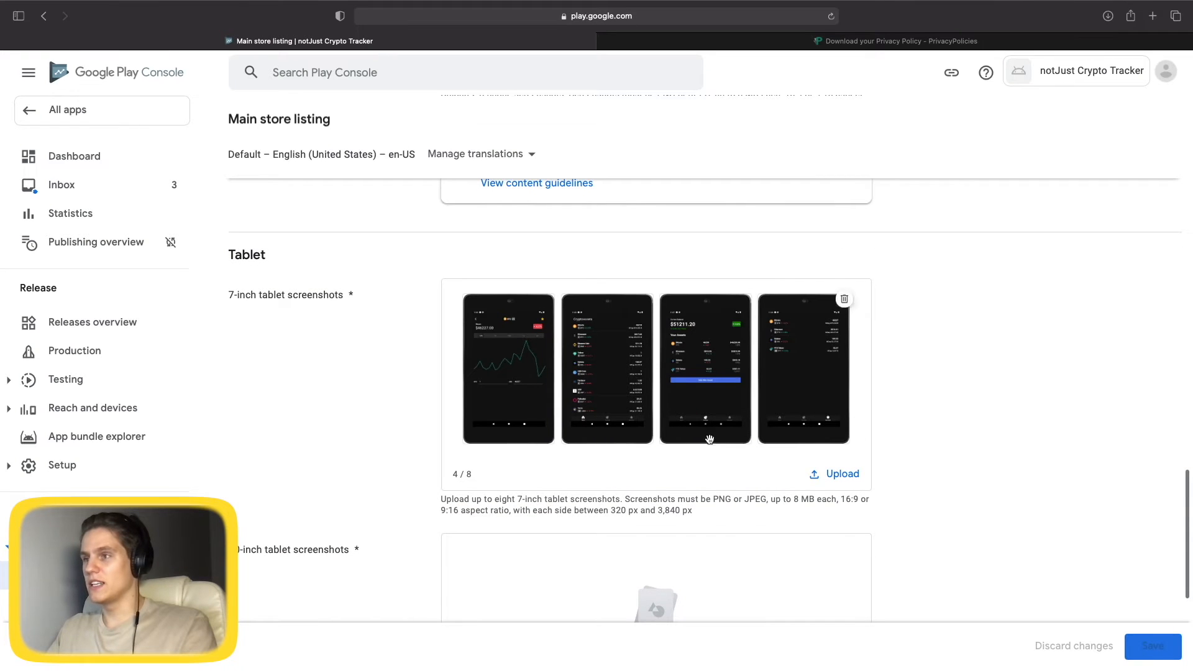
{"action": "scroll", "coordinate": [602, 455], "scroll_direction": "down", "scroll_amount": 2}
{"action": "scroll", "coordinate": [601, 459], "scroll_direction": "down", "scroll_amount": 4}
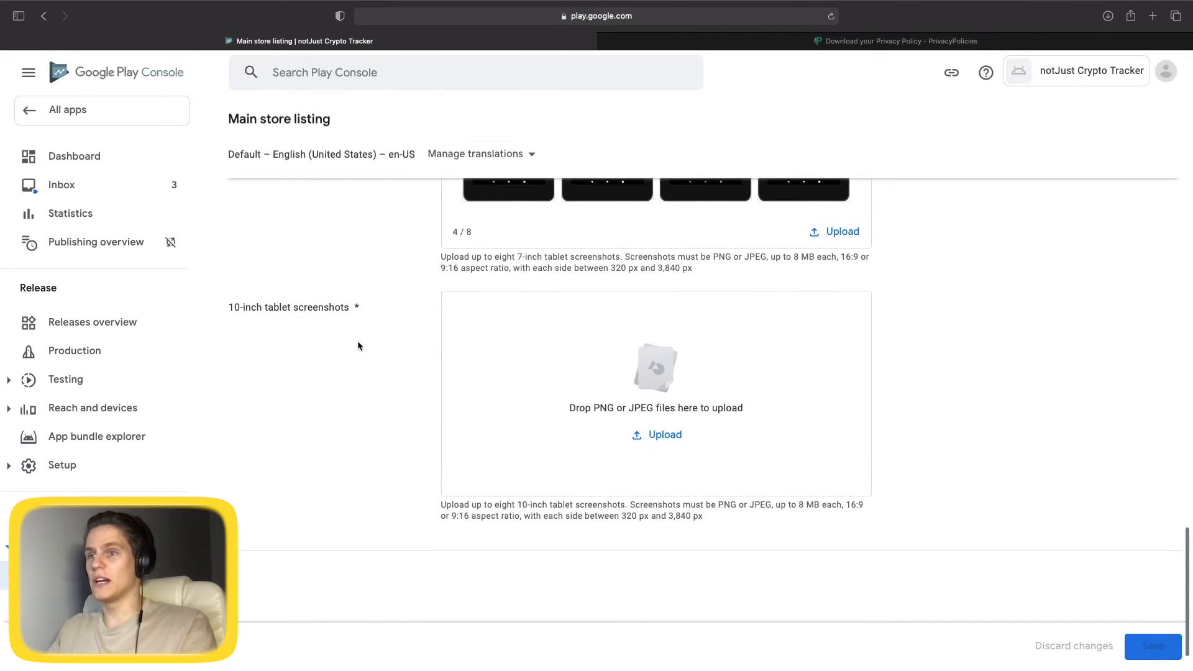
Upload all four PNGs from the Tablet > 10" folder as 10-inch tablet screenshots.
{"action": "left_click", "coordinate": [659, 435]}
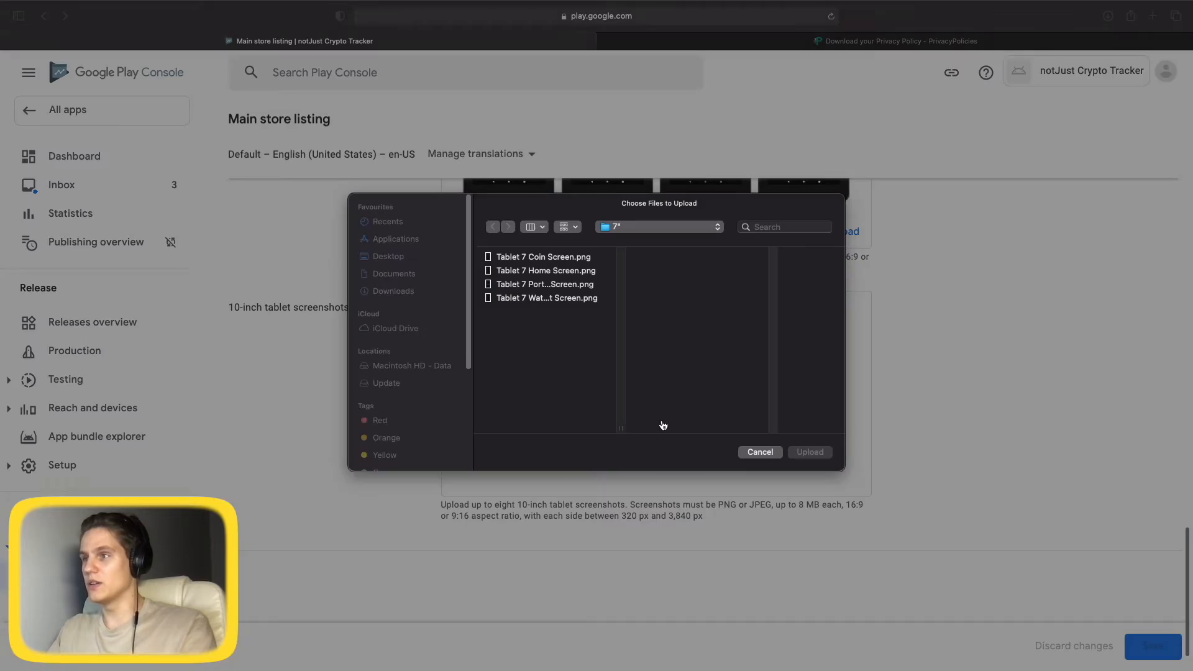
{"action": "left_click", "coordinate": [659, 234]}
{"action": "left_click", "coordinate": [636, 251]}
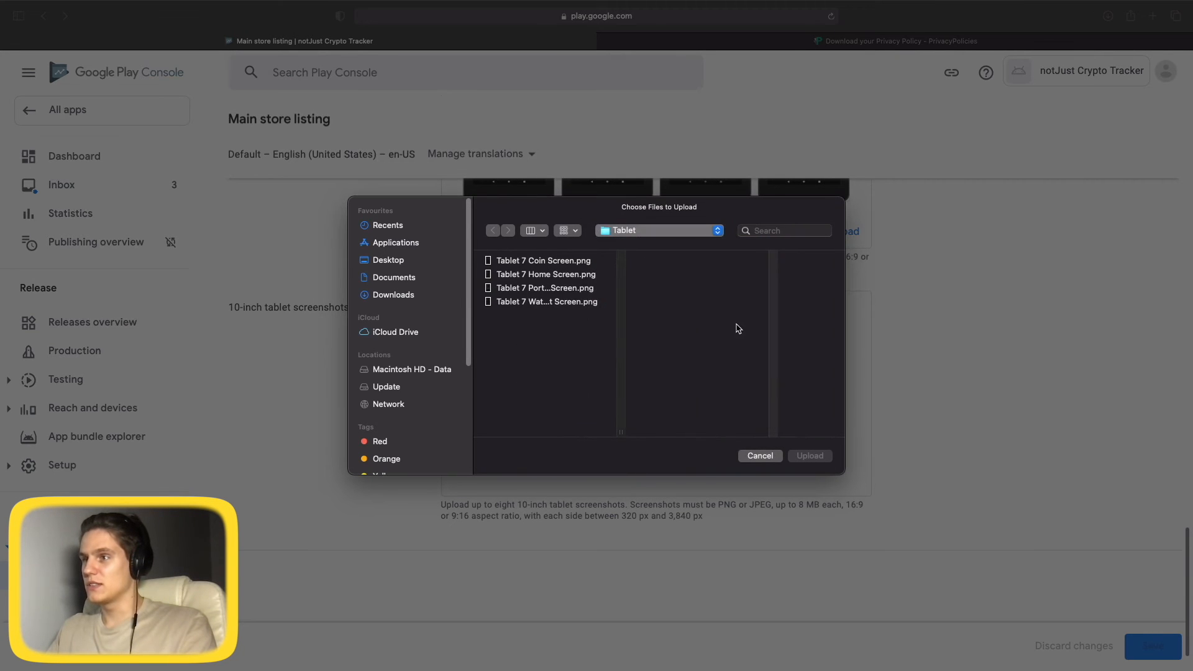
{"action": "left_click", "coordinate": [729, 274]}
{"action": "left_click_drag", "start_coordinate": [748, 323], "coordinate": [752, 266]}
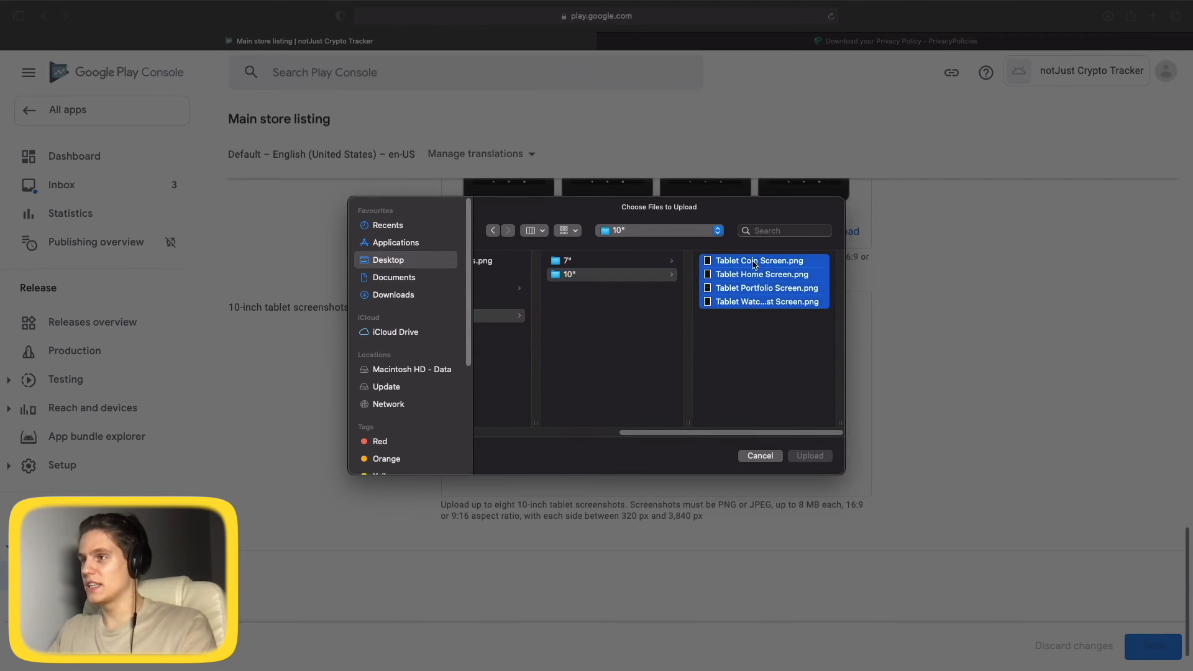
{"action": "left_click", "coordinate": [810, 456]}
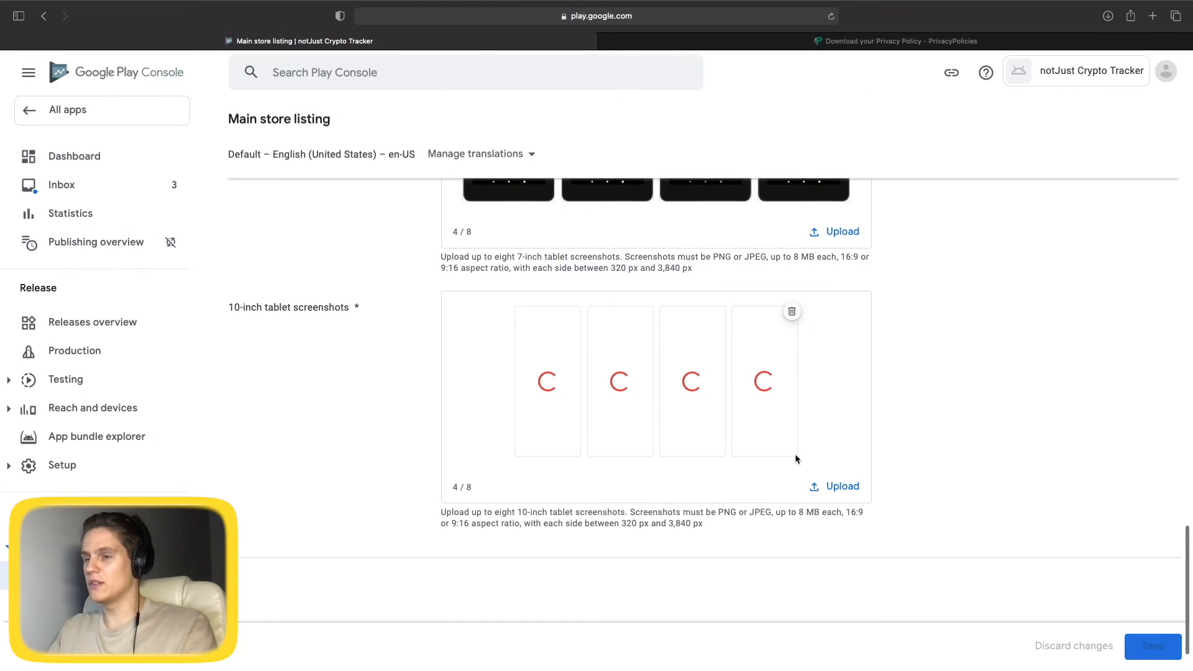
{"action": "scroll", "coordinate": [728, 515], "scroll_direction": "up", "scroll_amount": 15}
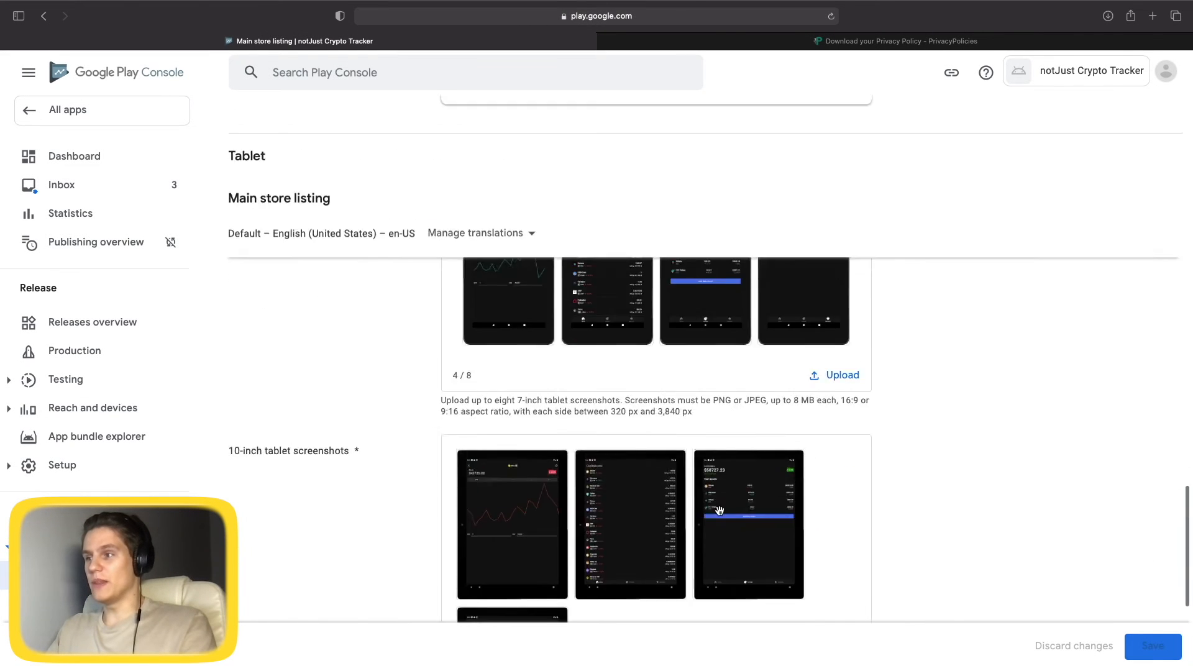
{"action": "scroll", "coordinate": [708, 508], "scroll_direction": "up", "scroll_amount": 2}
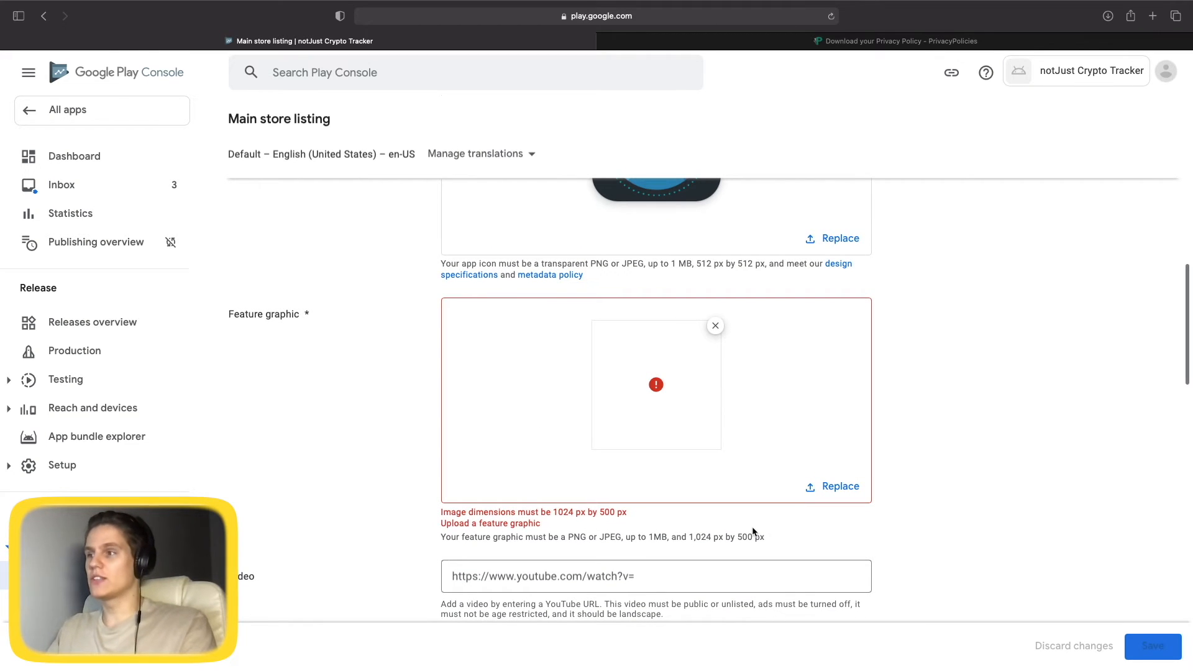
{"action": "scroll", "coordinate": [752, 531], "scroll_direction": "up", "scroll_amount": 1}
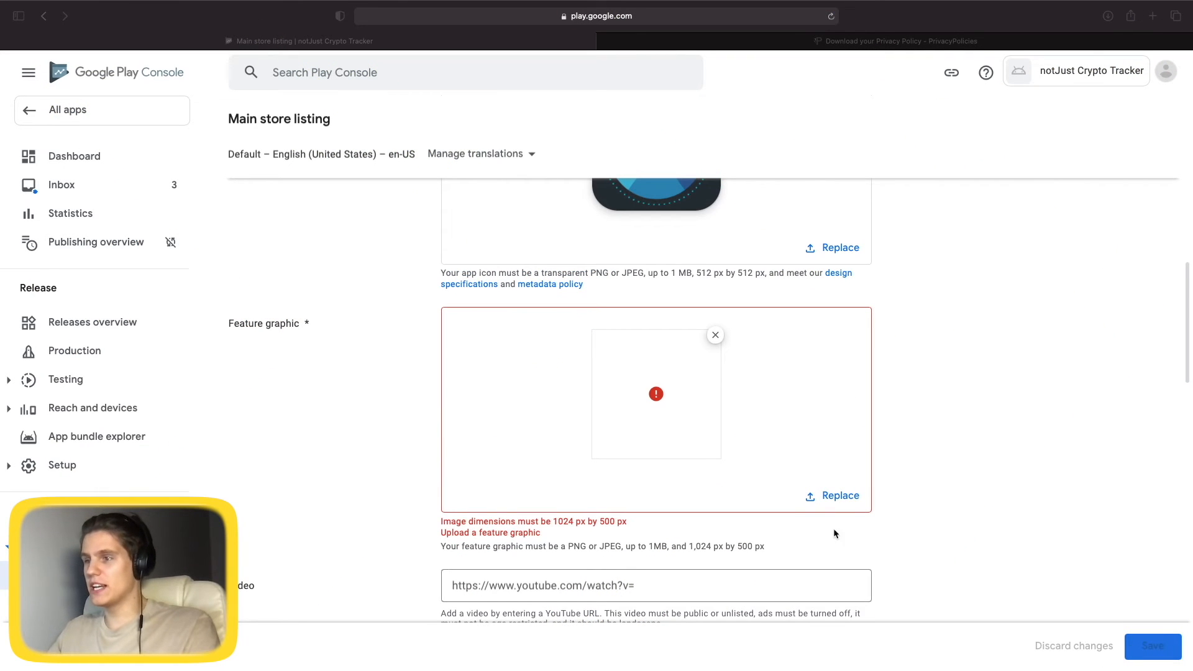
Swap the invalid feature graphic for the 1024 x 500 Feature Graphic.png.
{"action": "left_click", "coordinate": [715, 335]}
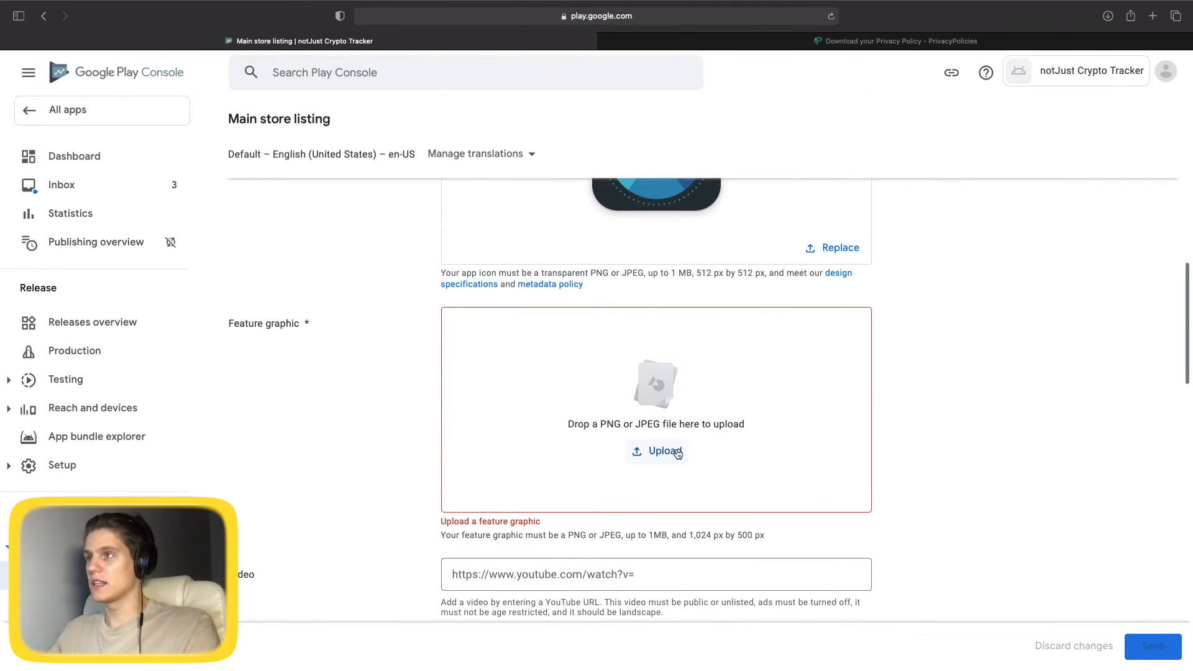
{"action": "left_click", "coordinate": [664, 452]}
{"action": "double_click", "coordinate": [547, 261]}
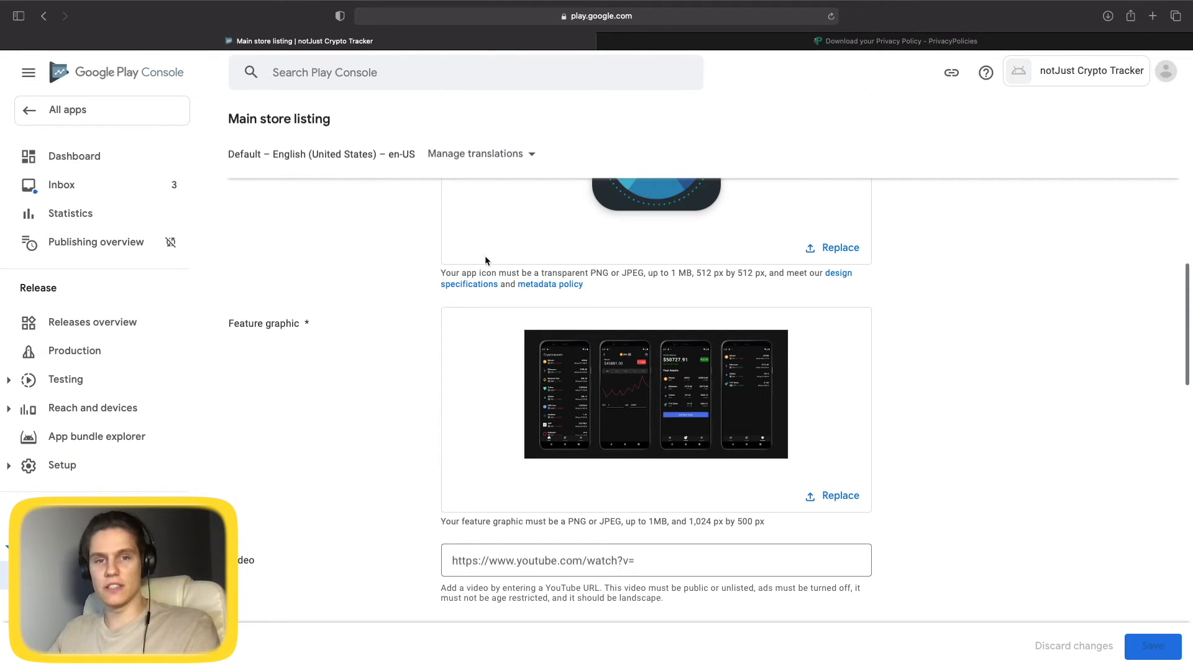
{"action": "scroll", "coordinate": [496, 294], "scroll_direction": "down", "scroll_amount": 20}
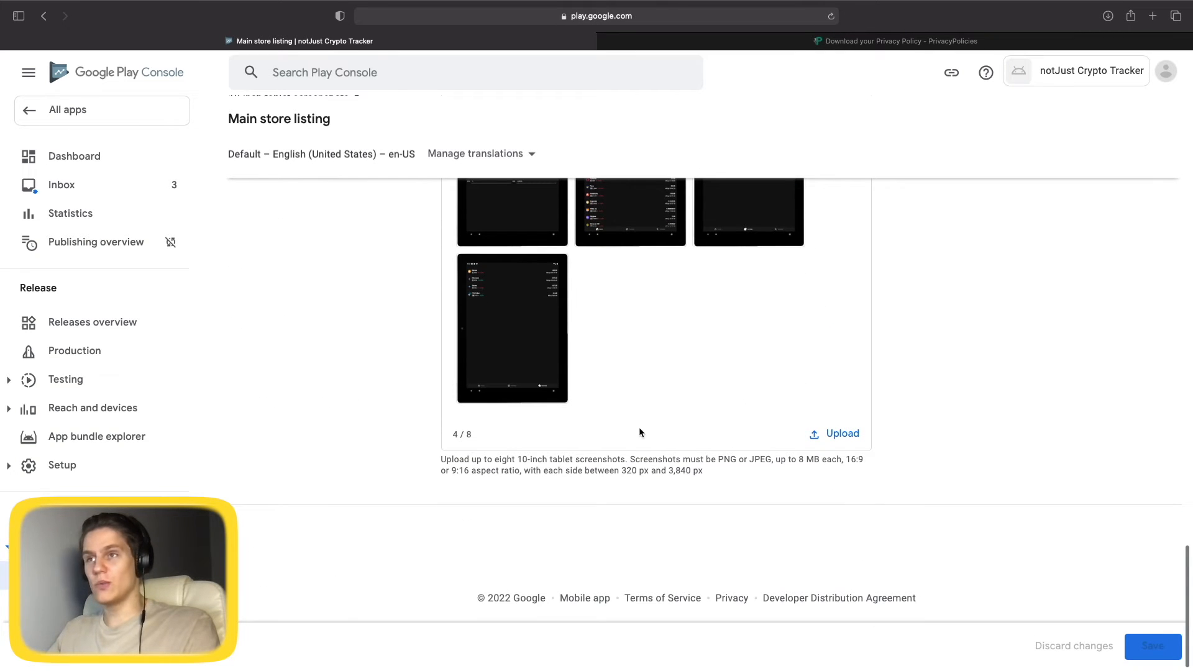
Save the main store listing and go back to the All apps list.
{"action": "left_click", "coordinate": [1148, 648]}
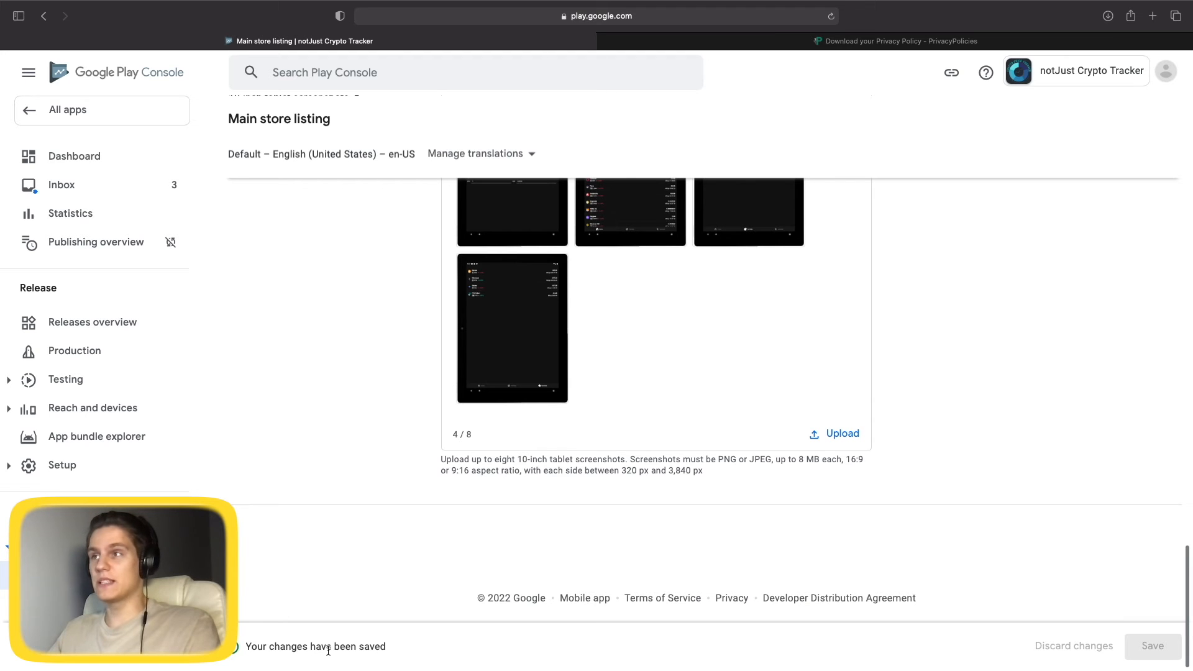
{"action": "scroll", "coordinate": [470, 658], "scroll_direction": "up", "scroll_amount": 4}
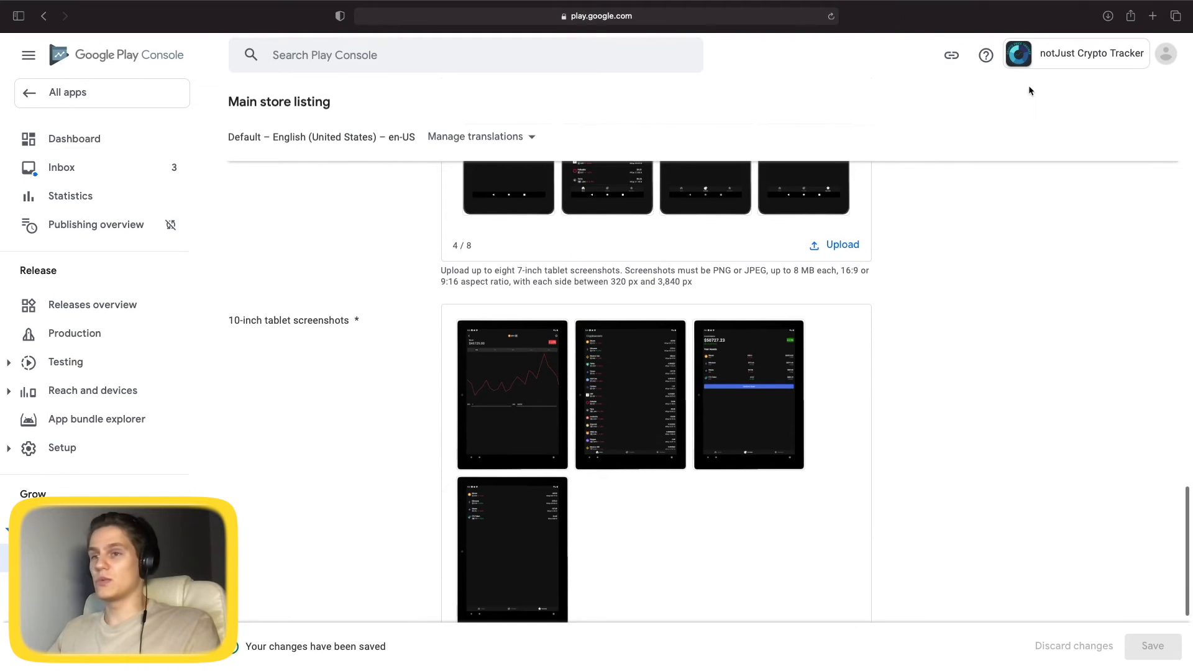
{"action": "left_click", "coordinate": [32, 95]}
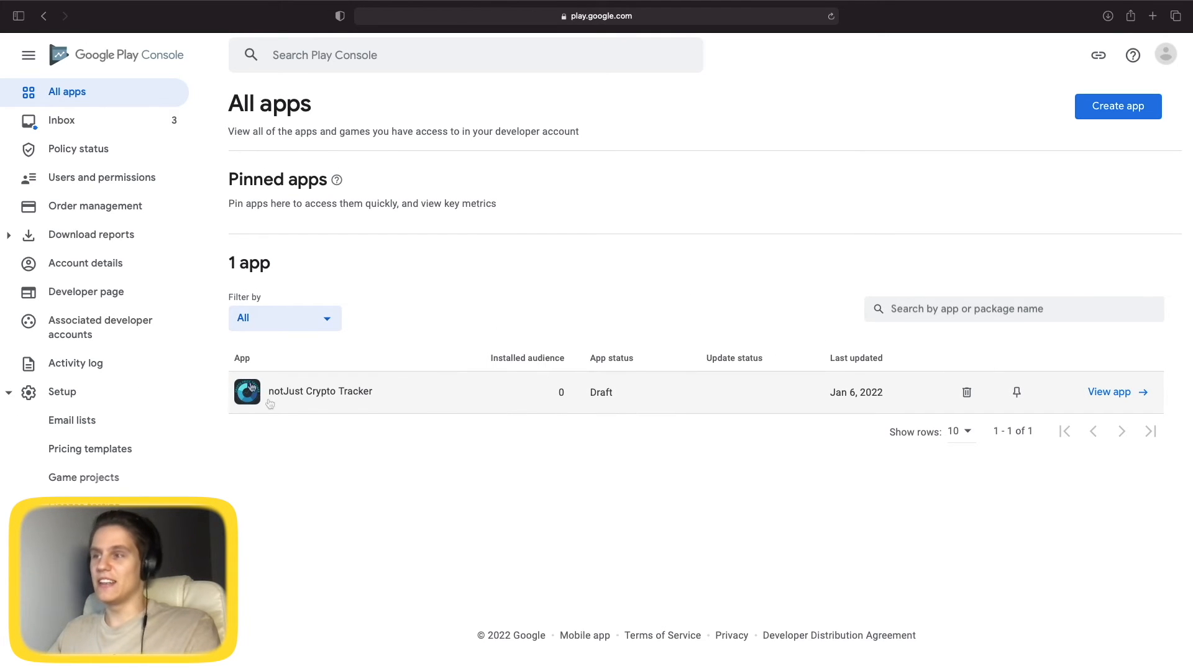
Open notJust Crypto Tracker and scroll its Dashboard to the 'Publish your app on Google Play' tasks.
{"action": "left_click", "coordinate": [309, 398]}
{"action": "scroll", "coordinate": [747, 413], "scroll_direction": "down", "scroll_amount": 6}
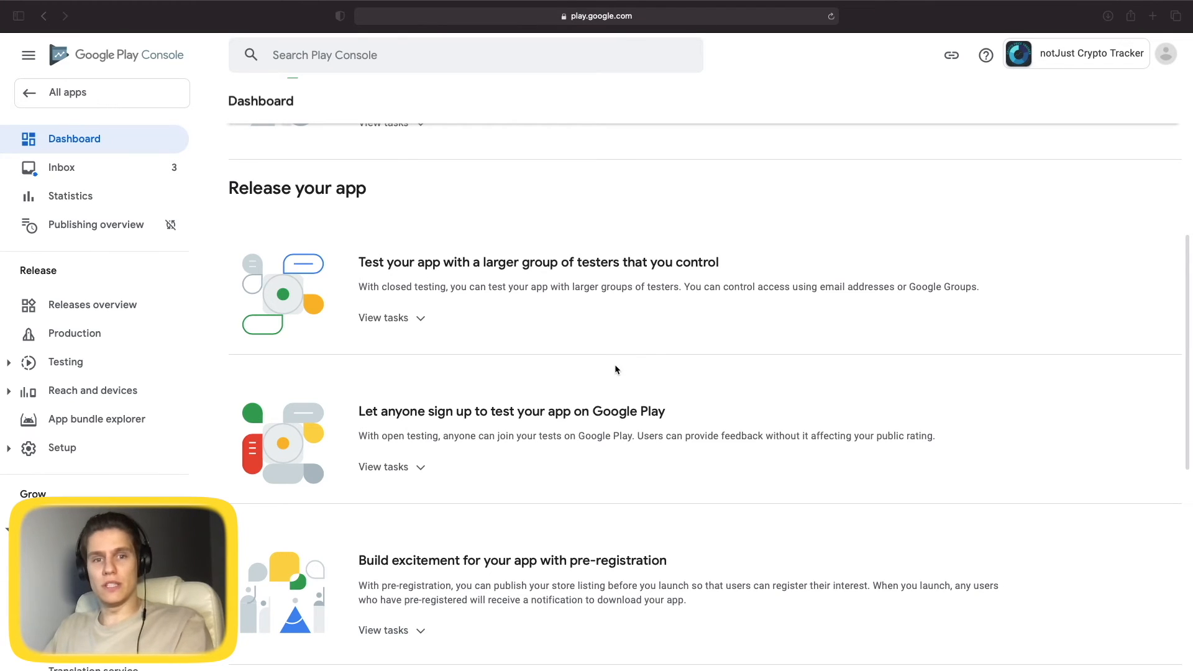
{"action": "scroll", "coordinate": [614, 366], "scroll_direction": "up", "scroll_amount": 2}
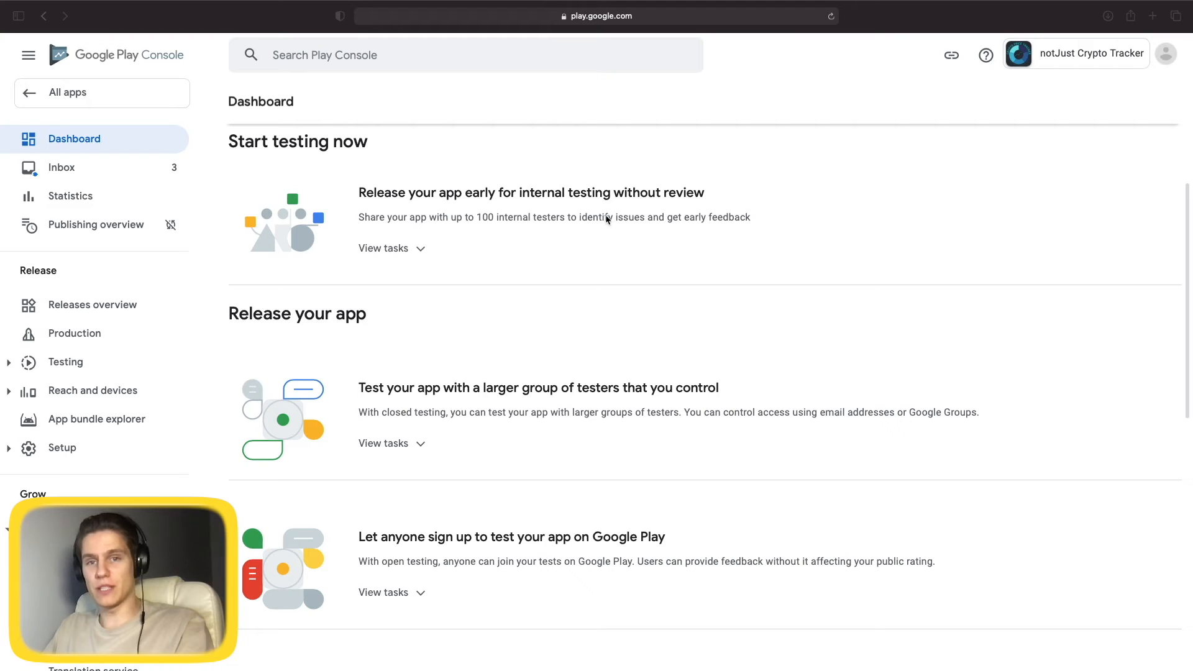
{"action": "scroll", "coordinate": [607, 218], "scroll_direction": "down", "scroll_amount": 1}
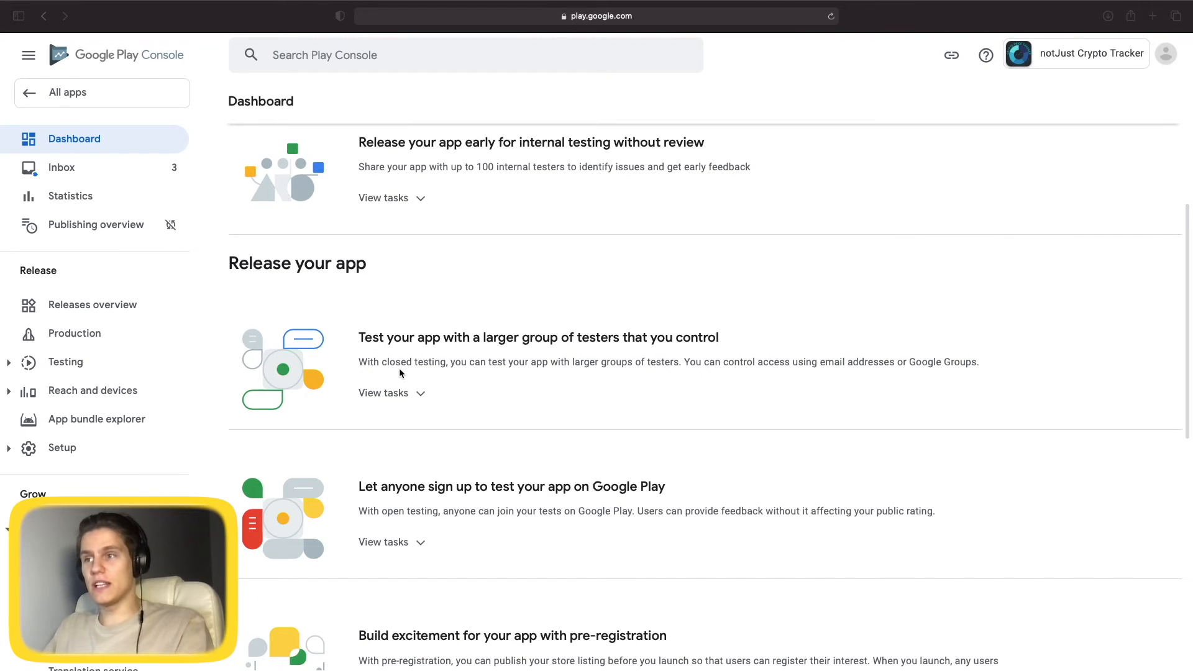
{"action": "scroll", "coordinate": [621, 451], "scroll_direction": "down", "scroll_amount": 1}
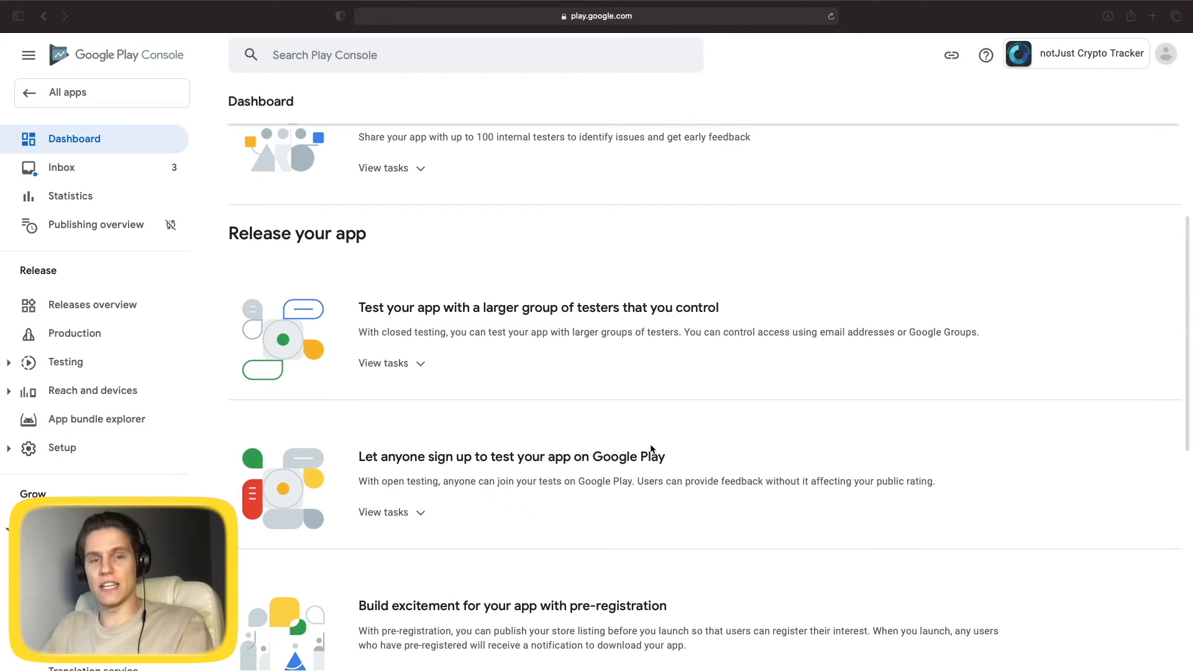
{"action": "scroll", "coordinate": [847, 326], "scroll_direction": "down", "scroll_amount": 3}
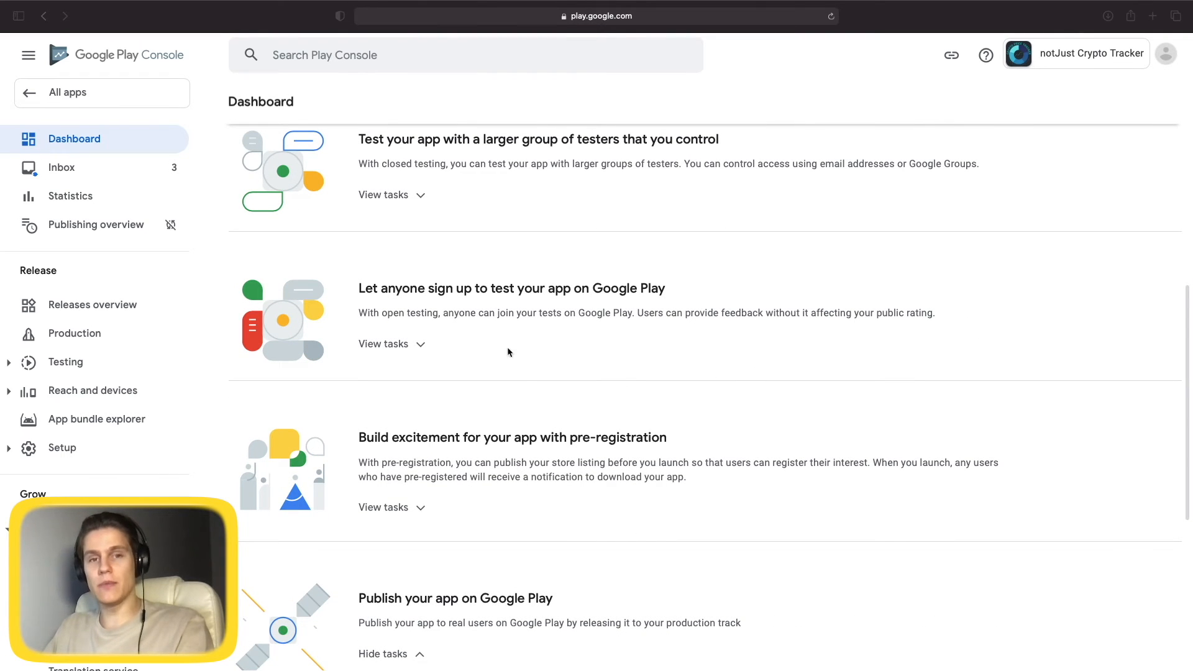
{"action": "scroll", "coordinate": [890, 376], "scroll_direction": "down", "scroll_amount": 2}
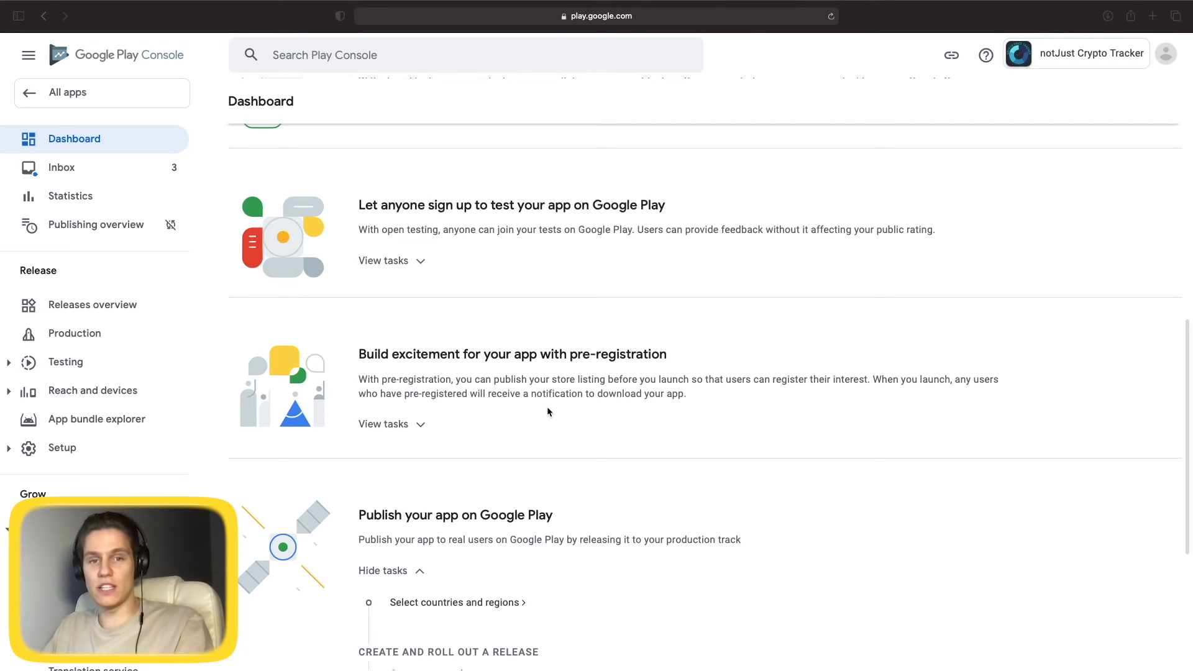
{"action": "scroll", "coordinate": [600, 460], "scroll_direction": "down", "scroll_amount": 2}
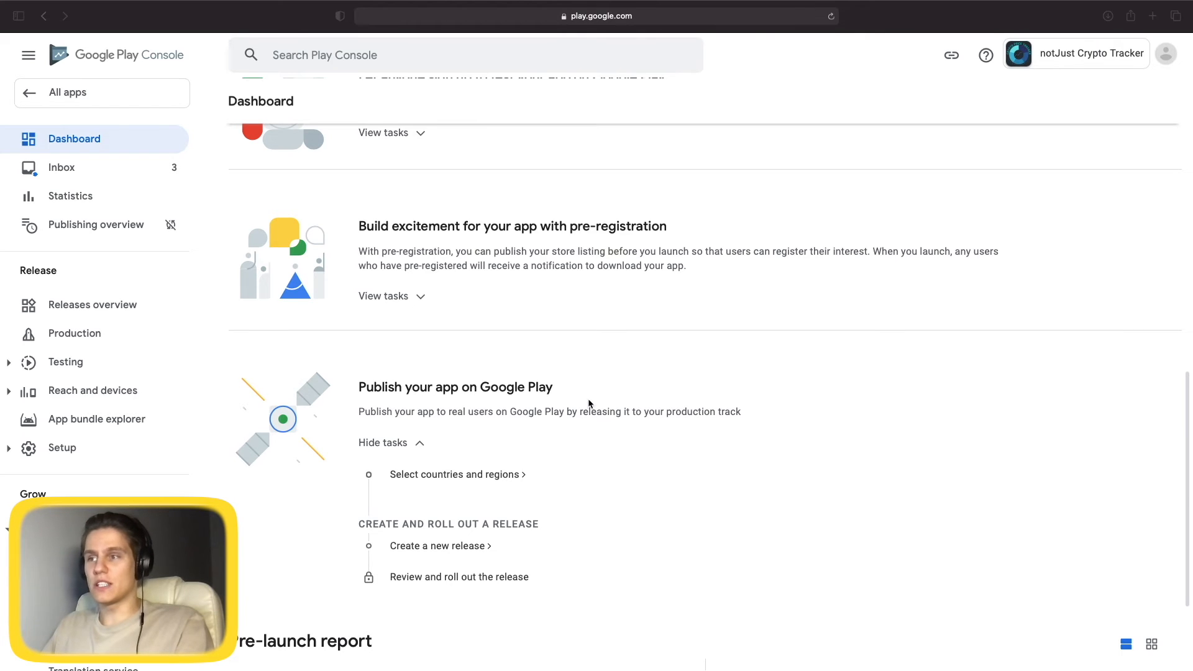
{"action": "scroll", "coordinate": [438, 272], "scroll_direction": "up", "scroll_amount": 3}
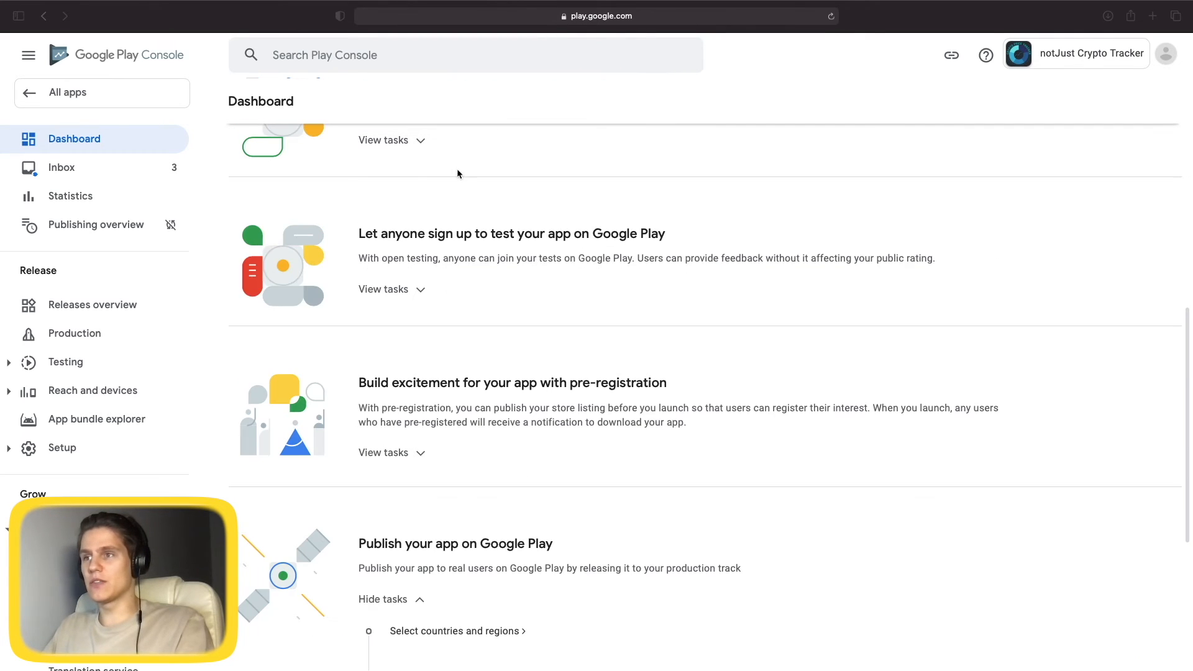
{"action": "scroll", "coordinate": [551, 417], "scroll_direction": "down", "scroll_amount": 3}
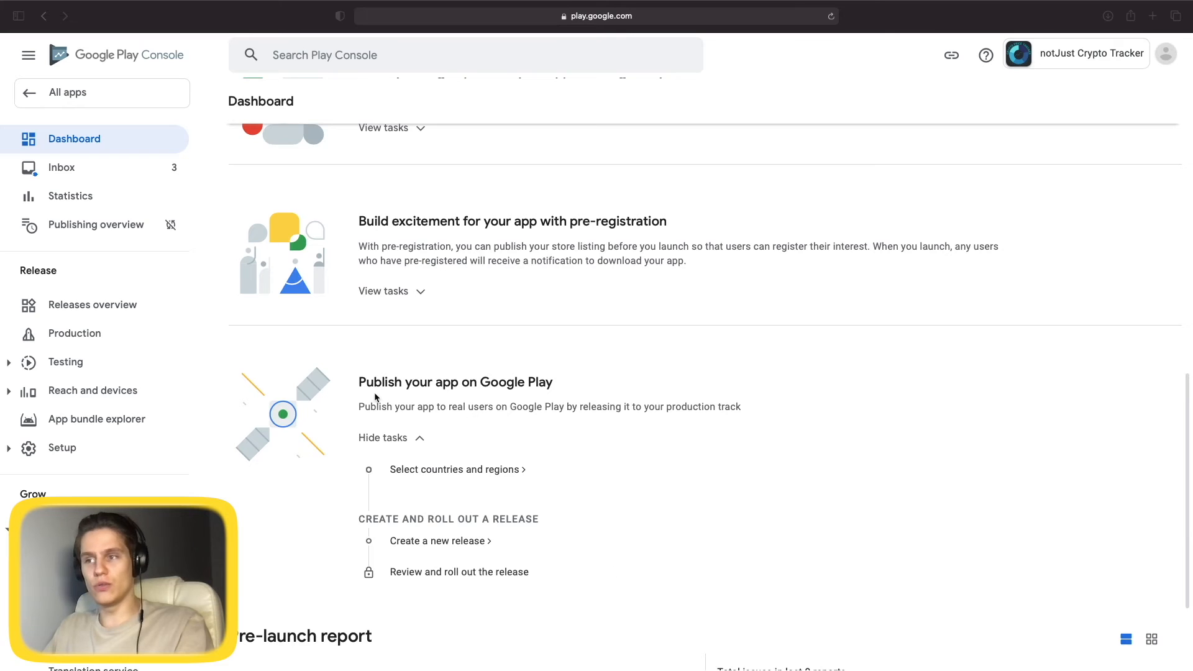
Add all 177 countries / regions to Production and go back to the Dashboard checklist.
{"action": "left_click", "coordinate": [463, 470]}
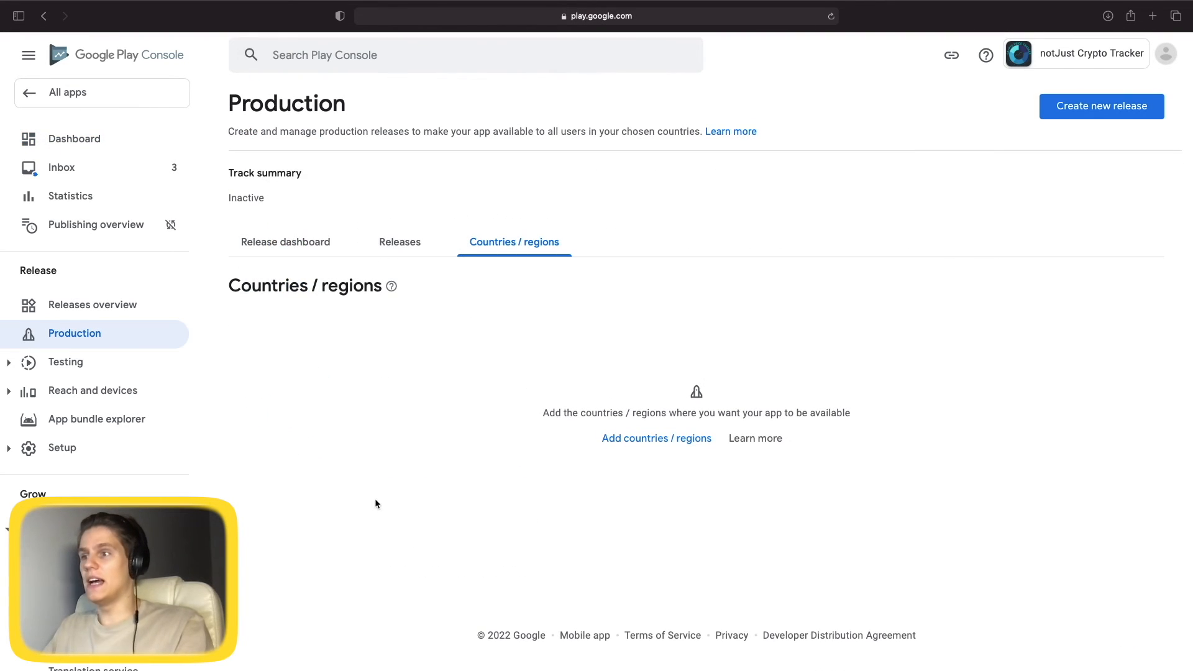
{"action": "left_click", "coordinate": [692, 443]}
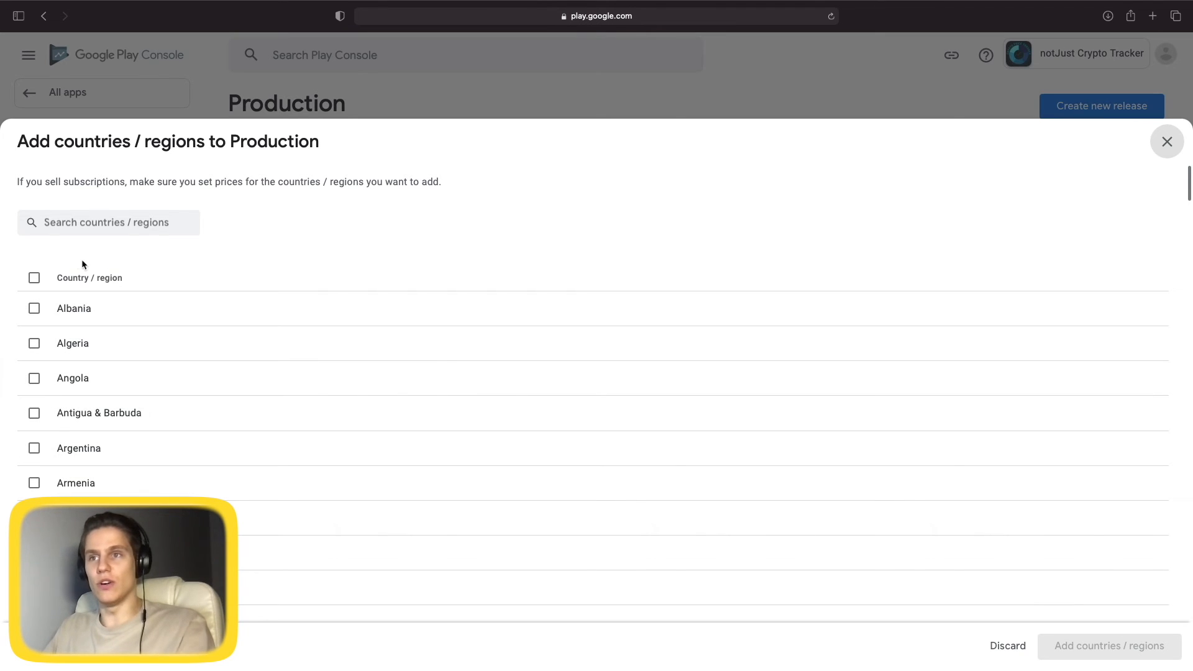
{"action": "left_click", "coordinate": [34, 278]}
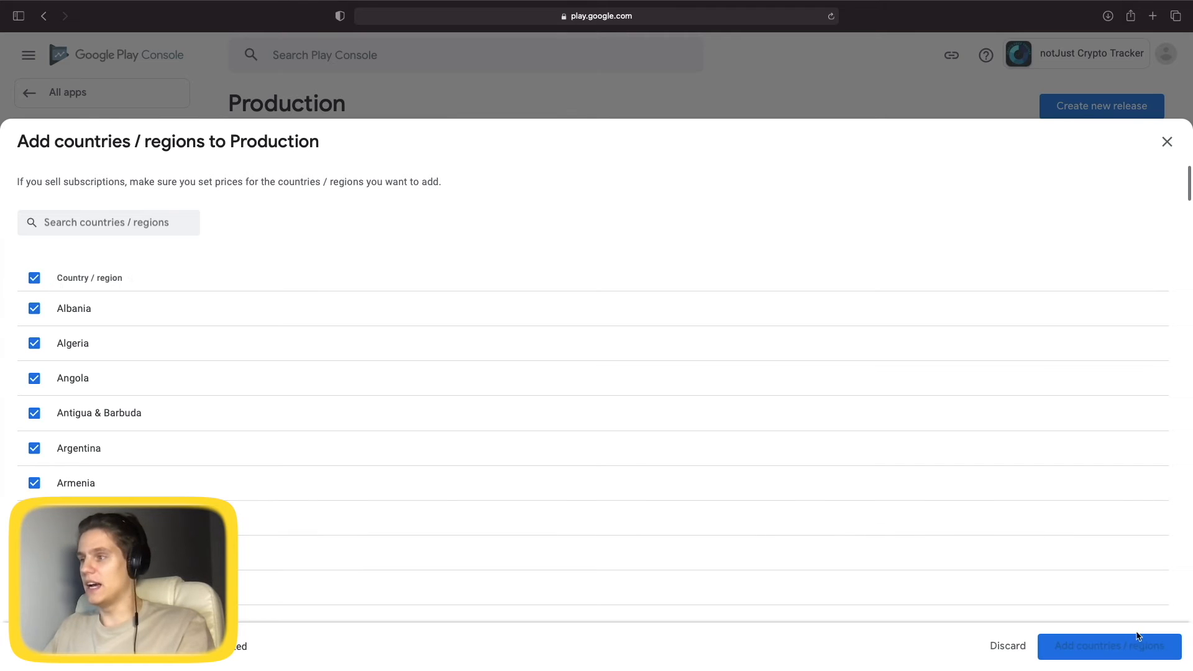
{"action": "left_click", "coordinate": [1110, 648]}
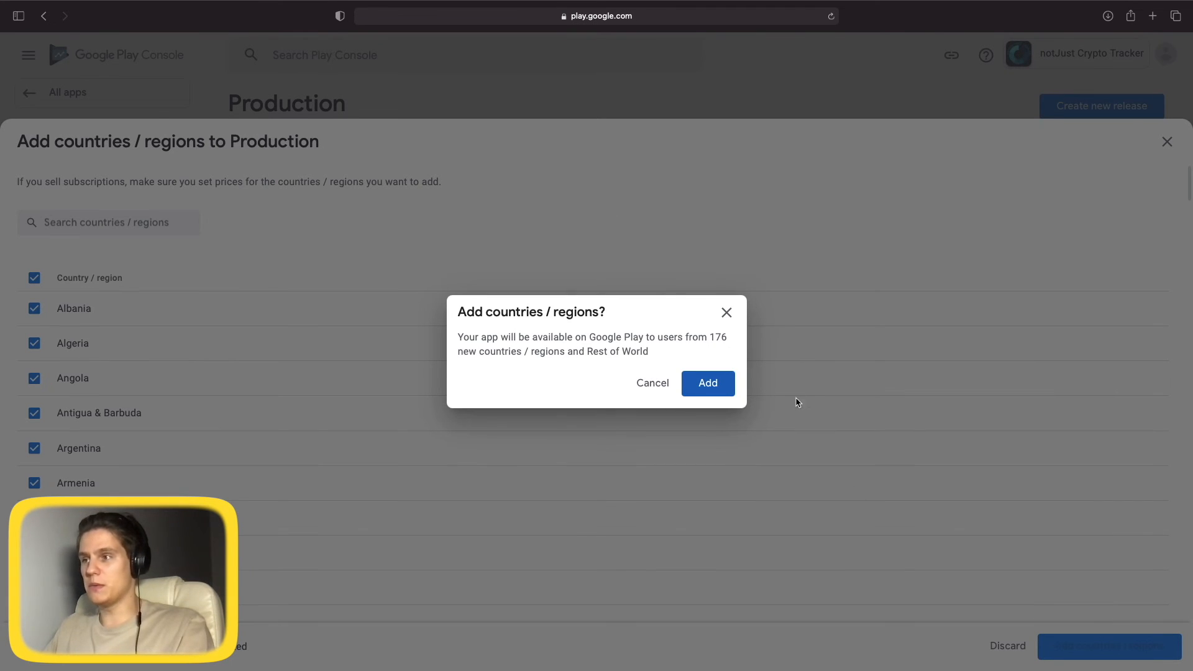
{"action": "left_click", "coordinate": [712, 389]}
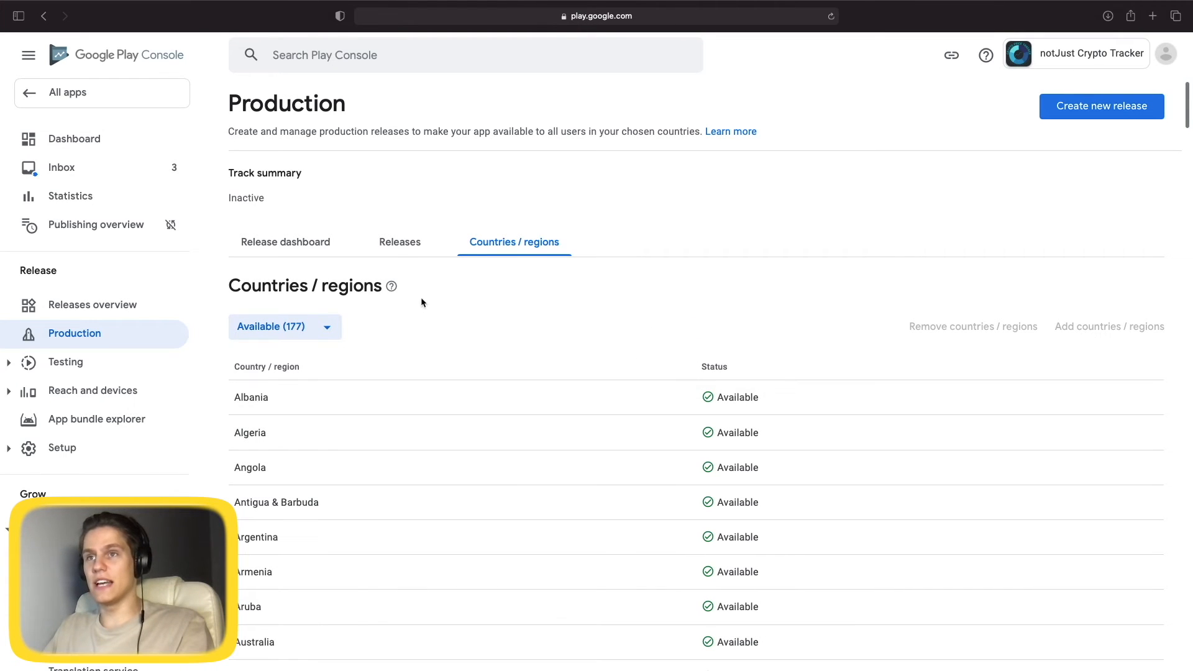
{"action": "left_click", "coordinate": [44, 15]}
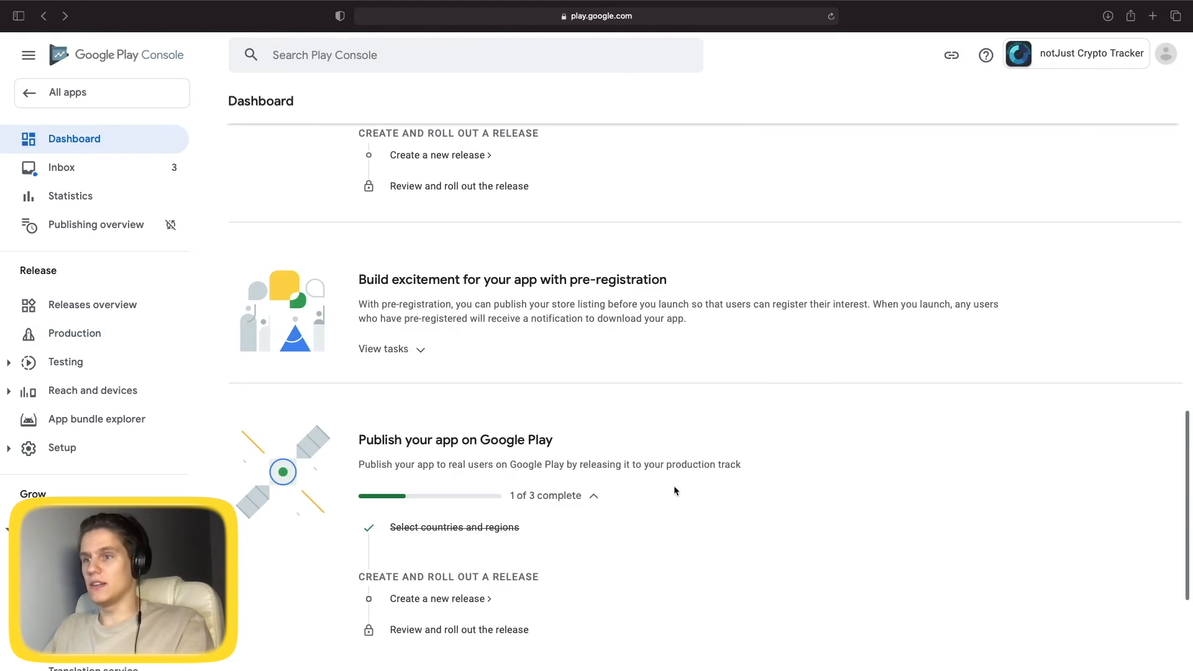
{"action": "scroll", "coordinate": [602, 488], "scroll_direction": "down", "scroll_amount": 3}
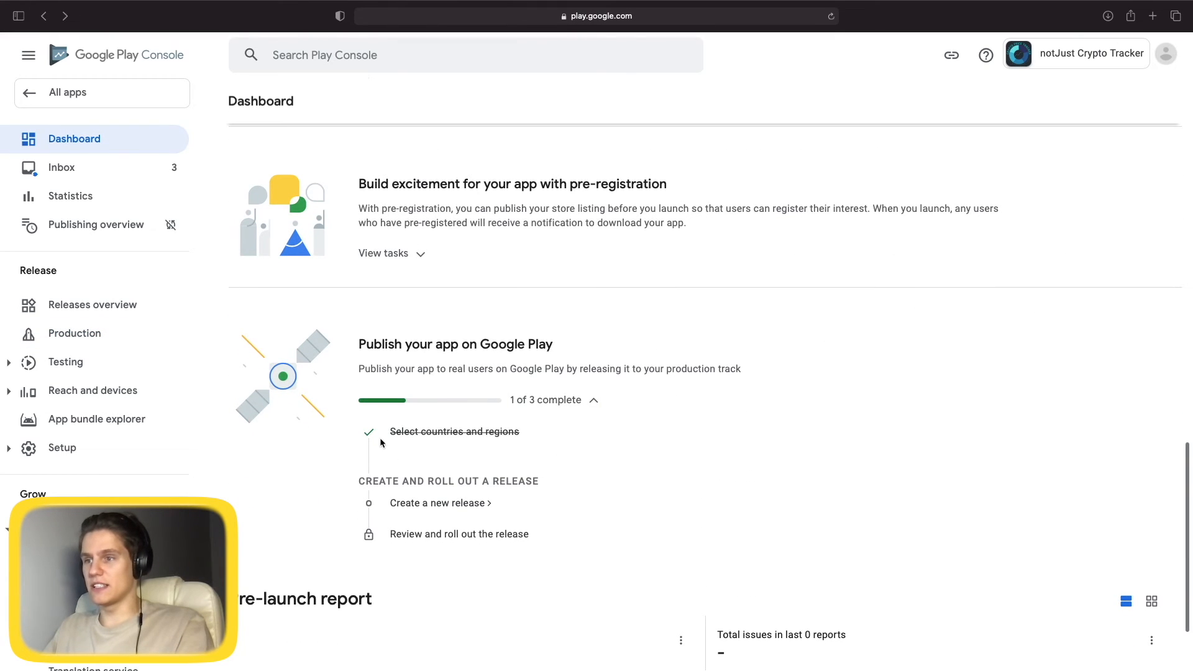
Create a new production release.
{"action": "left_click", "coordinate": [407, 505]}
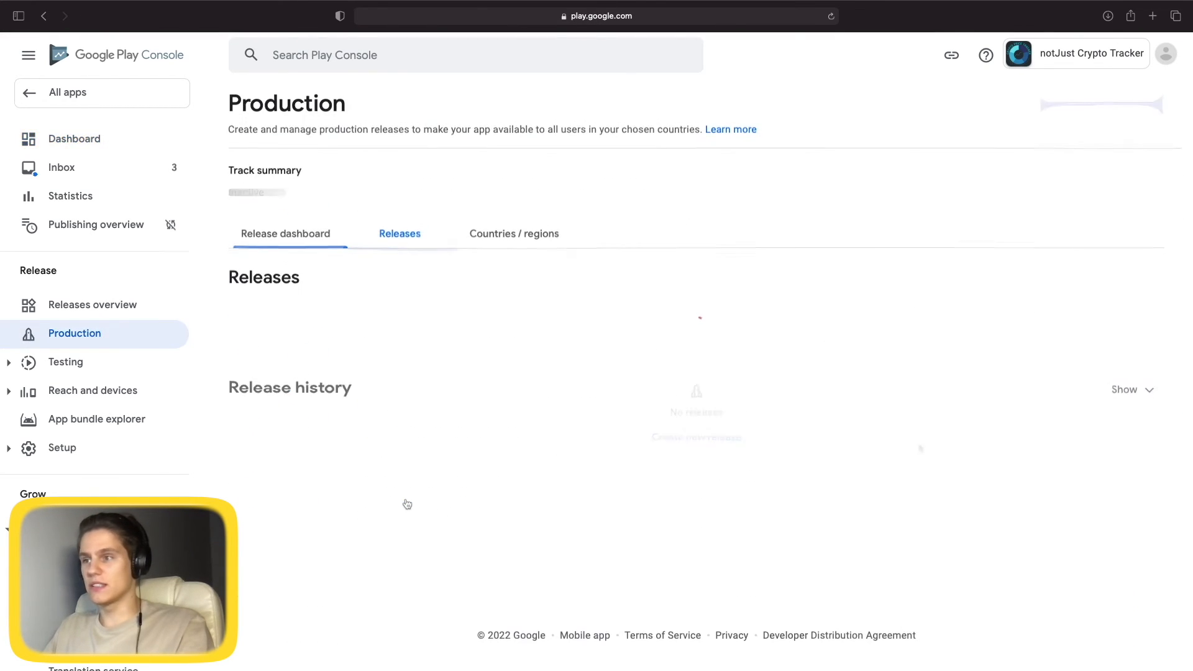
{"action": "left_click", "coordinate": [726, 447]}
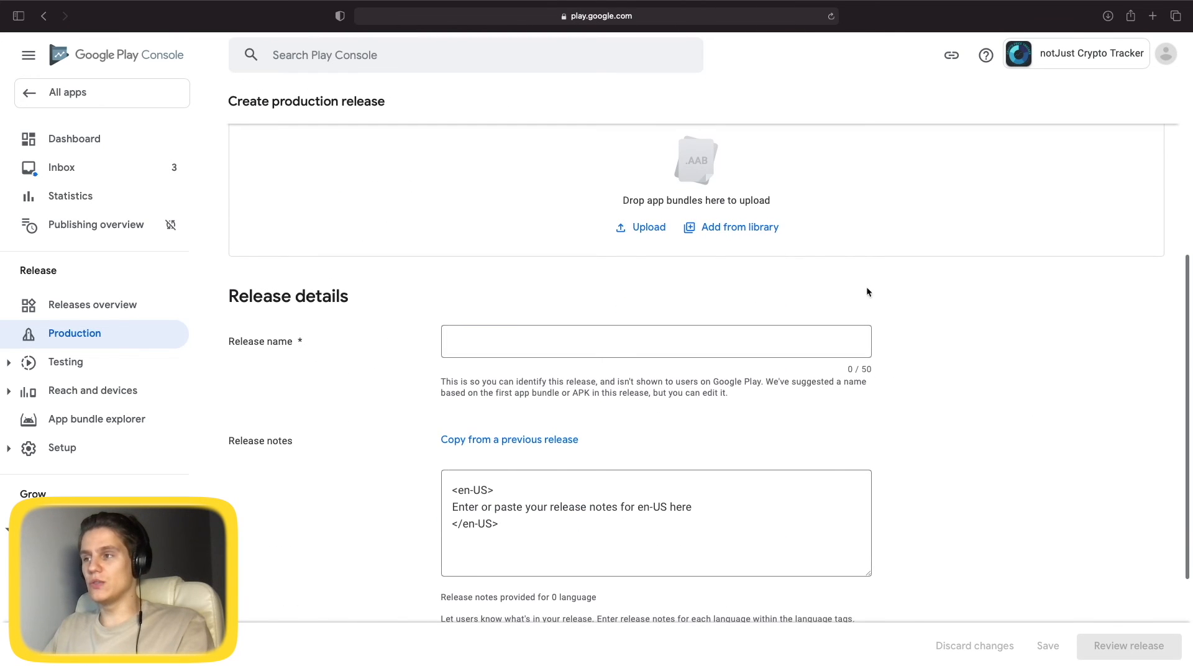
{"action": "scroll", "coordinate": [460, 476], "scroll_direction": "down", "scroll_amount": 3}
{"action": "scroll", "coordinate": [460, 476], "scroll_direction": "up", "scroll_amount": 6}
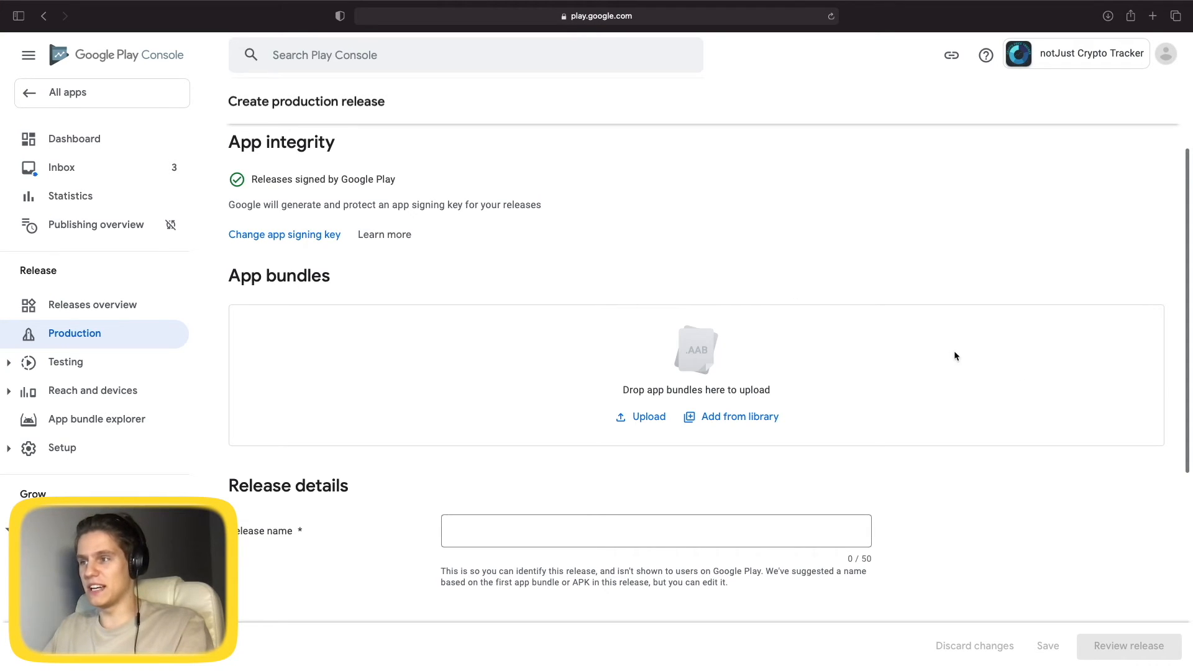
Upload the .aab app bundle from the Keys and Builds > Build folder.
{"action": "left_click", "coordinate": [645, 417]}
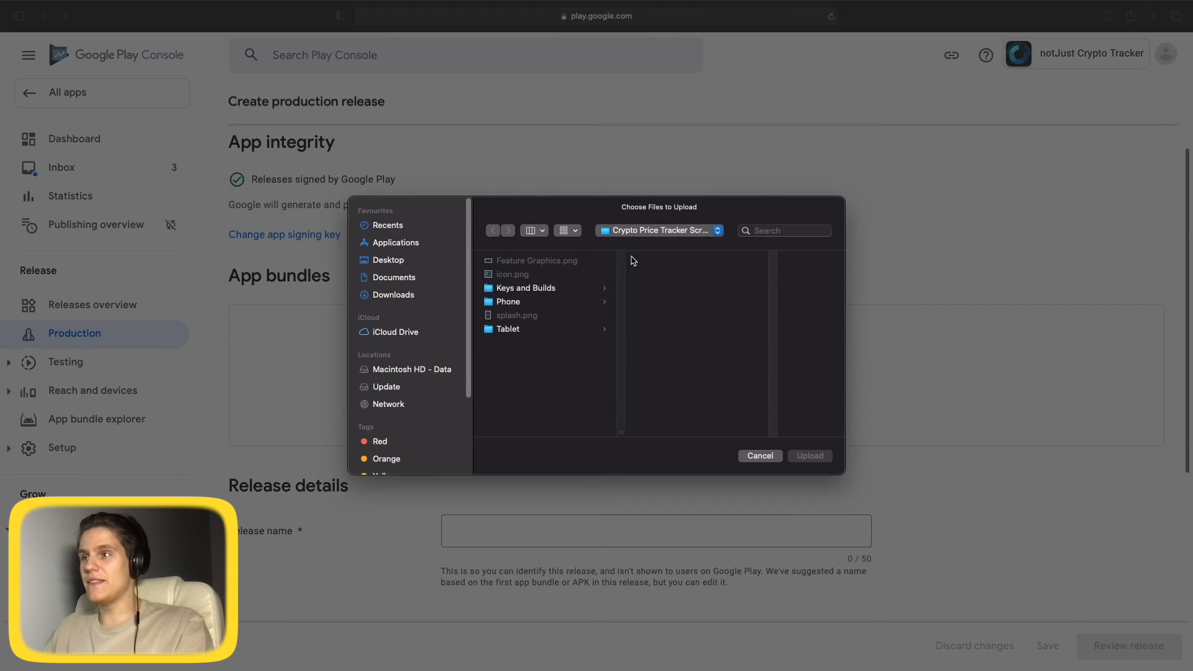
{"action": "left_click", "coordinate": [527, 290]}
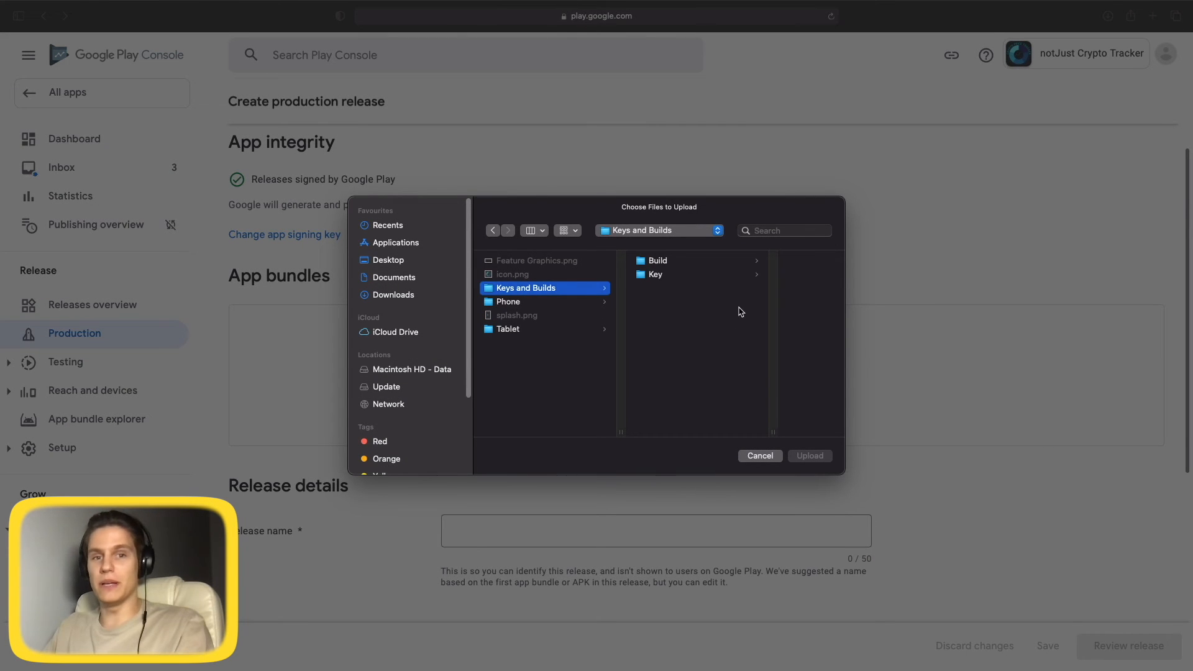
{"action": "left_click", "coordinate": [669, 262]}
{"action": "left_click", "coordinate": [774, 266]}
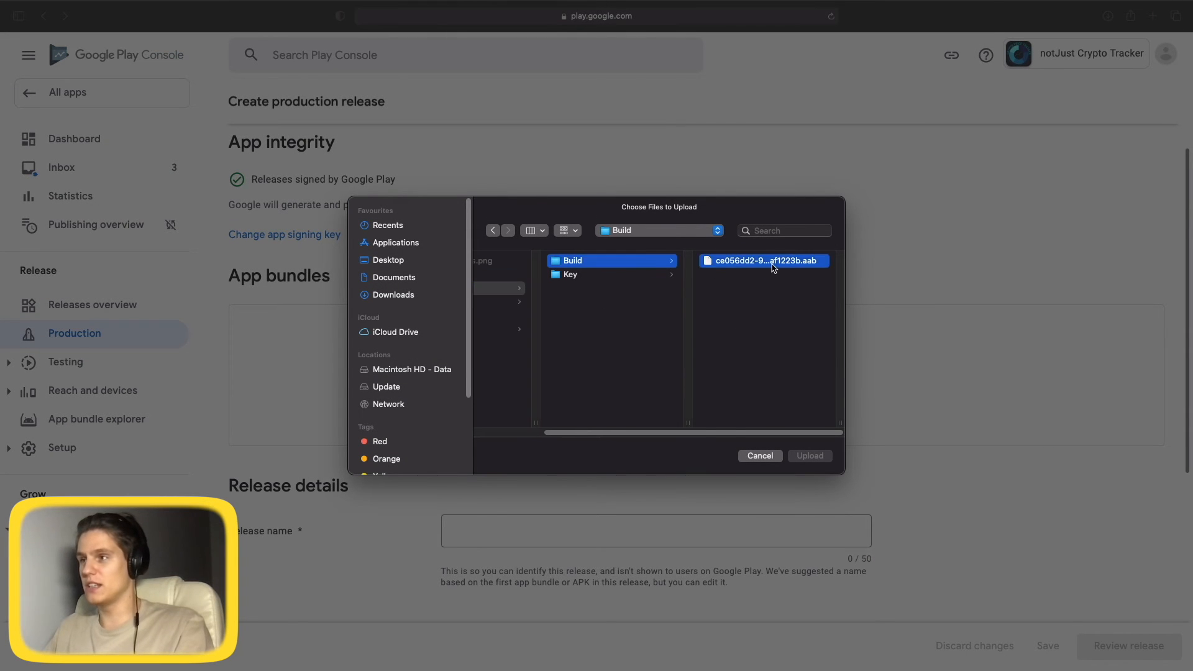
{"action": "double_click", "coordinate": [774, 266]}
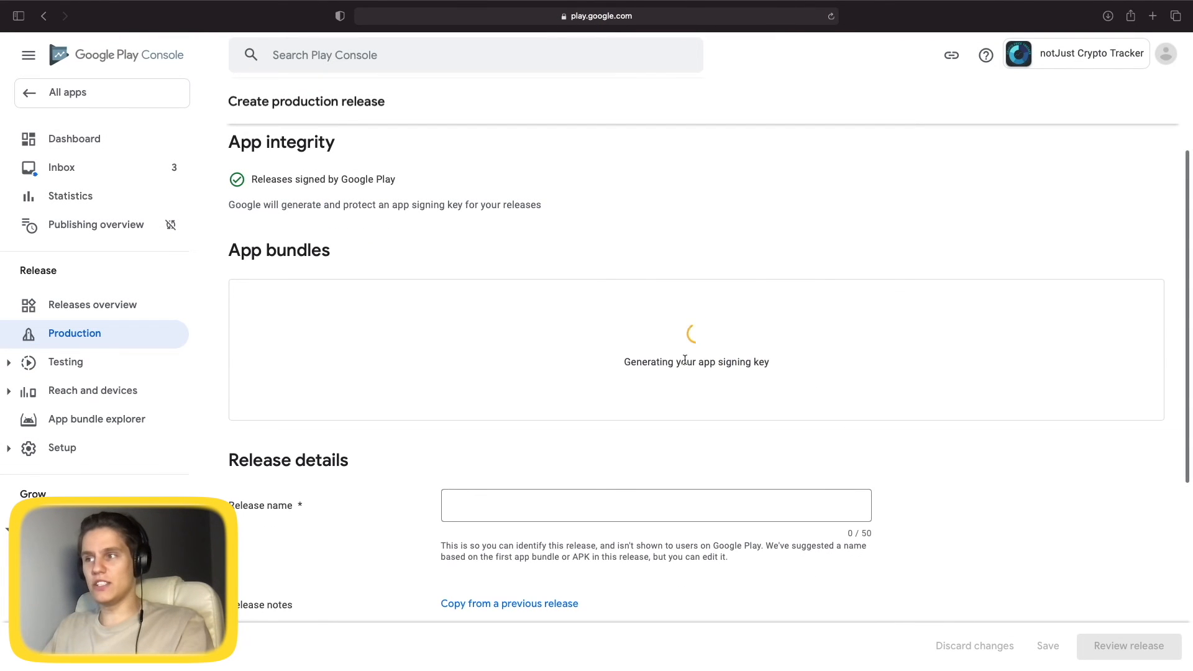
{"action": "scroll", "coordinate": [798, 409], "scroll_direction": "down", "scroll_amount": 2}
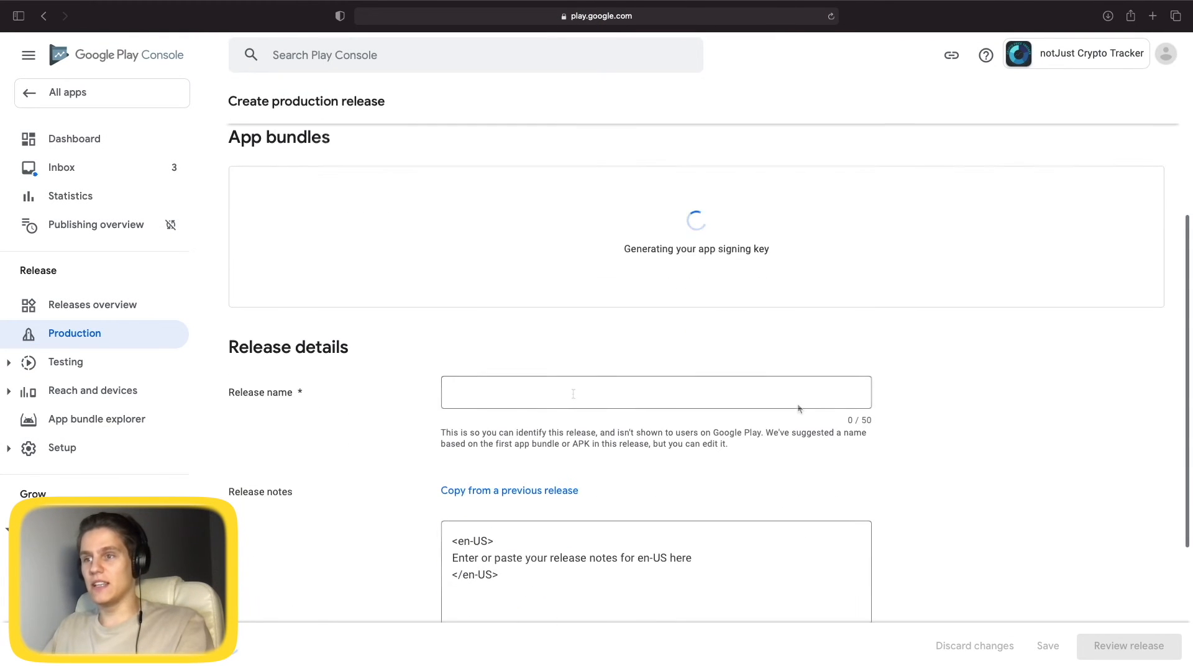
{"action": "scroll", "coordinate": [648, 513], "scroll_direction": "down", "scroll_amount": 2}
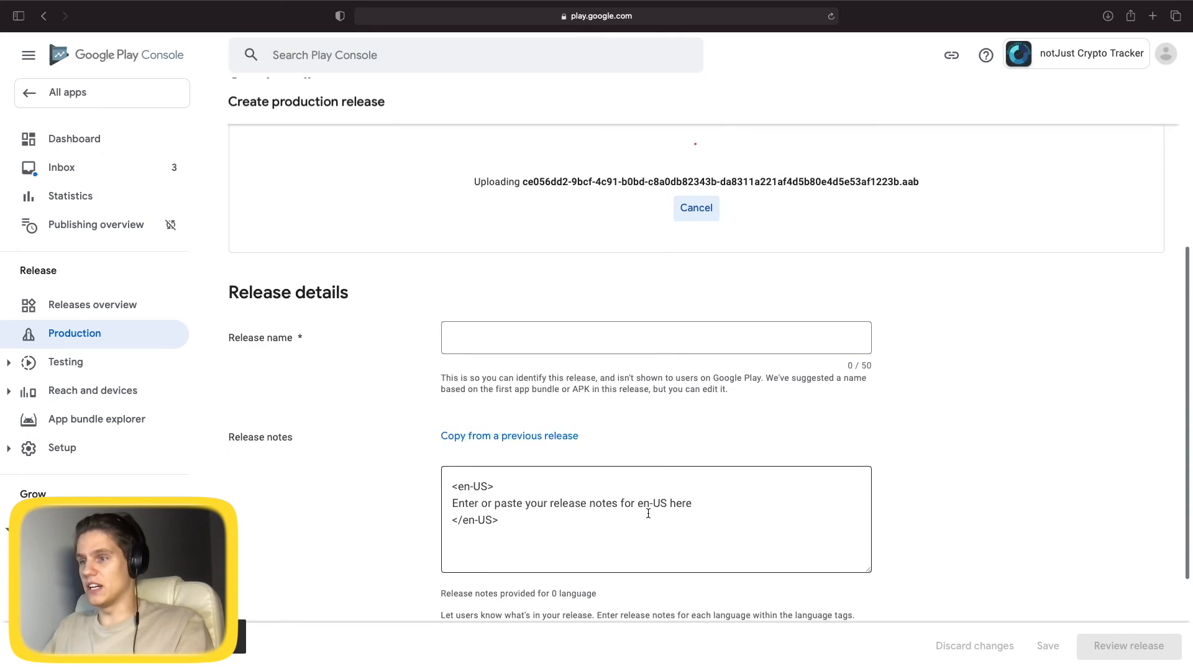
{"action": "scroll", "coordinate": [649, 513], "scroll_direction": "down", "scroll_amount": 1}
{"action": "scroll", "coordinate": [648, 512], "scroll_direction": "up", "scroll_amount": 1}
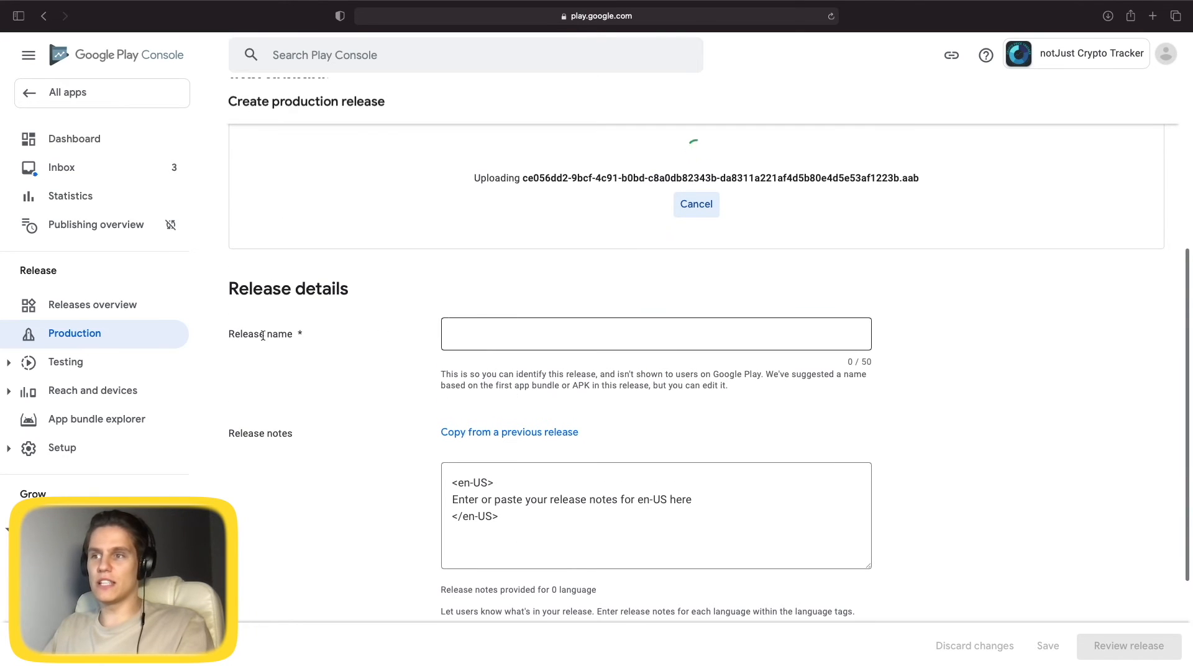
Name the production release 'First Release'.
{"action": "left_click", "coordinate": [262, 336]}
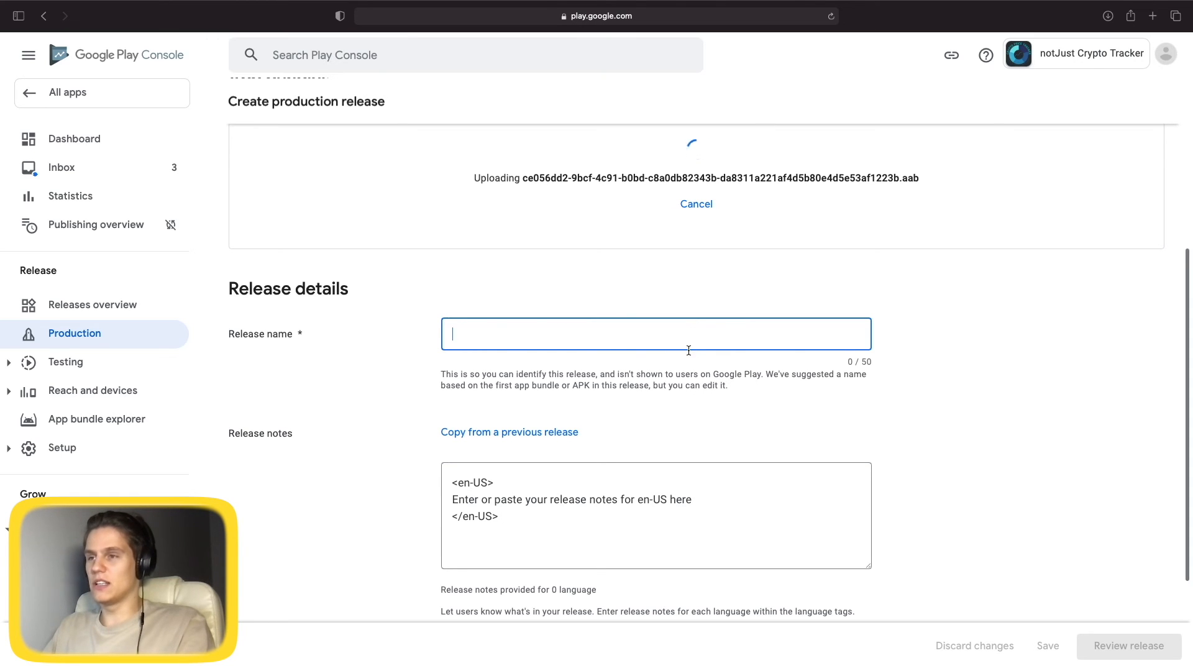
{"action": "type", "text": "First Release"}
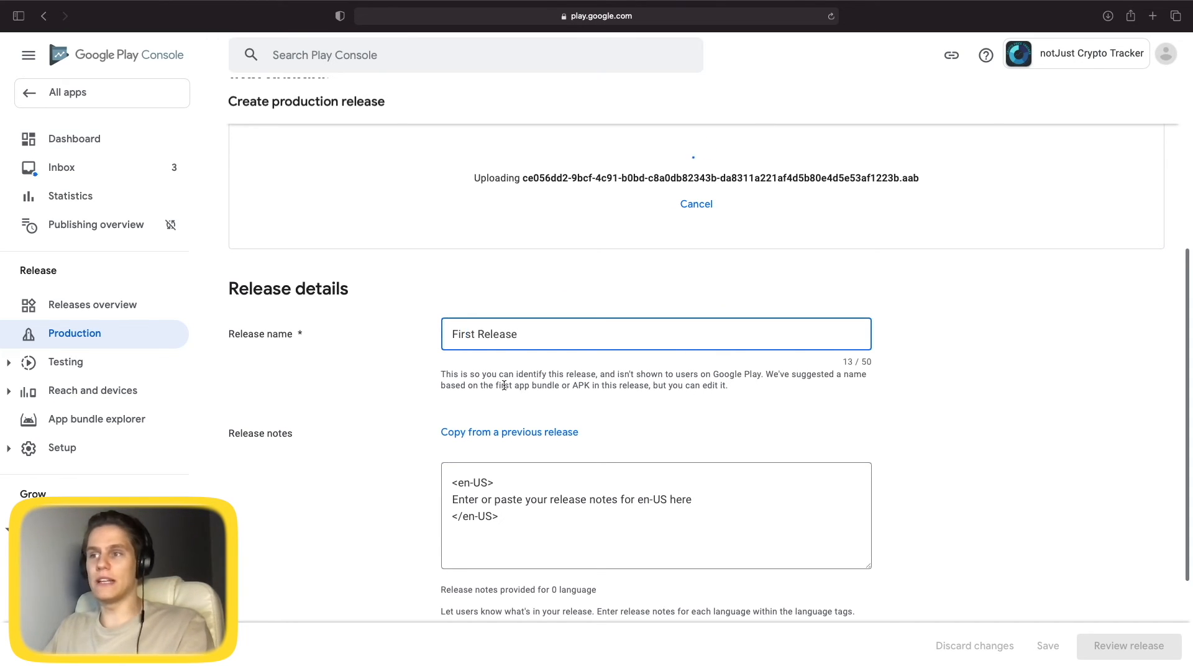
{"action": "left_click_drag", "start_coordinate": [439, 375], "coordinate": [502, 374]}
{"action": "left_click", "coordinate": [562, 396]}
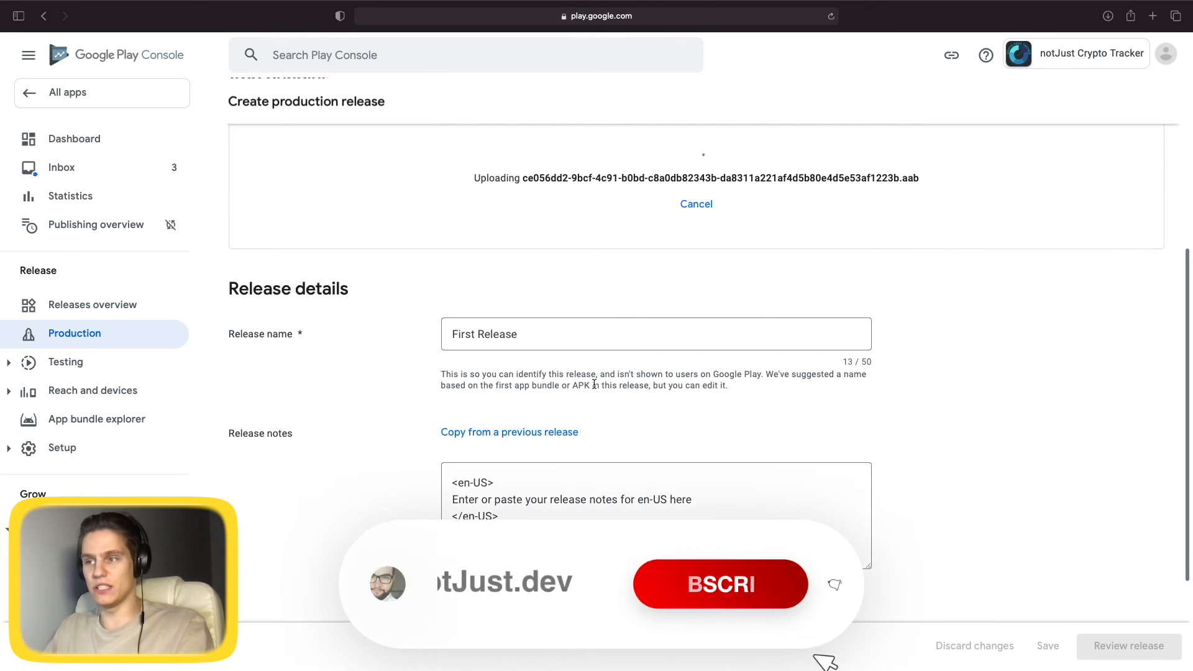
Replace the release notes placeholder with 'First Release Of The Application'.
{"action": "scroll", "coordinate": [719, 453], "scroll_direction": "down", "scroll_amount": 2}
{"action": "left_click_drag", "start_coordinate": [711, 440], "coordinate": [453, 439]}
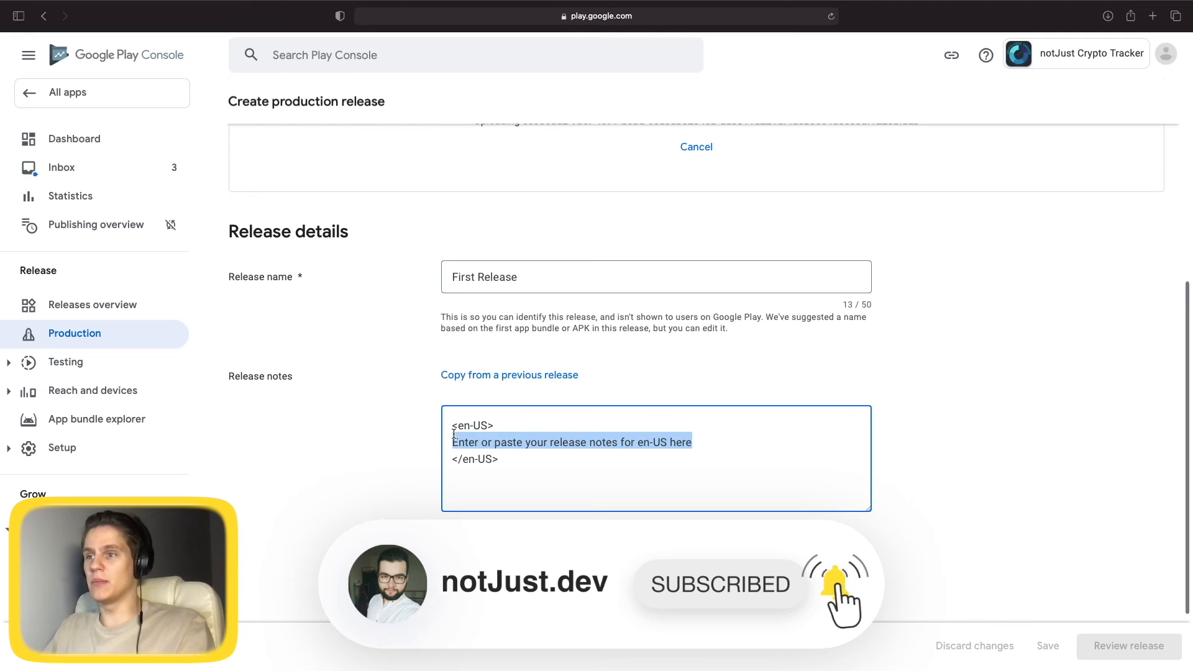
{"action": "left_click", "coordinate": [453, 440]}
{"action": "key", "text": "shift+Down"}
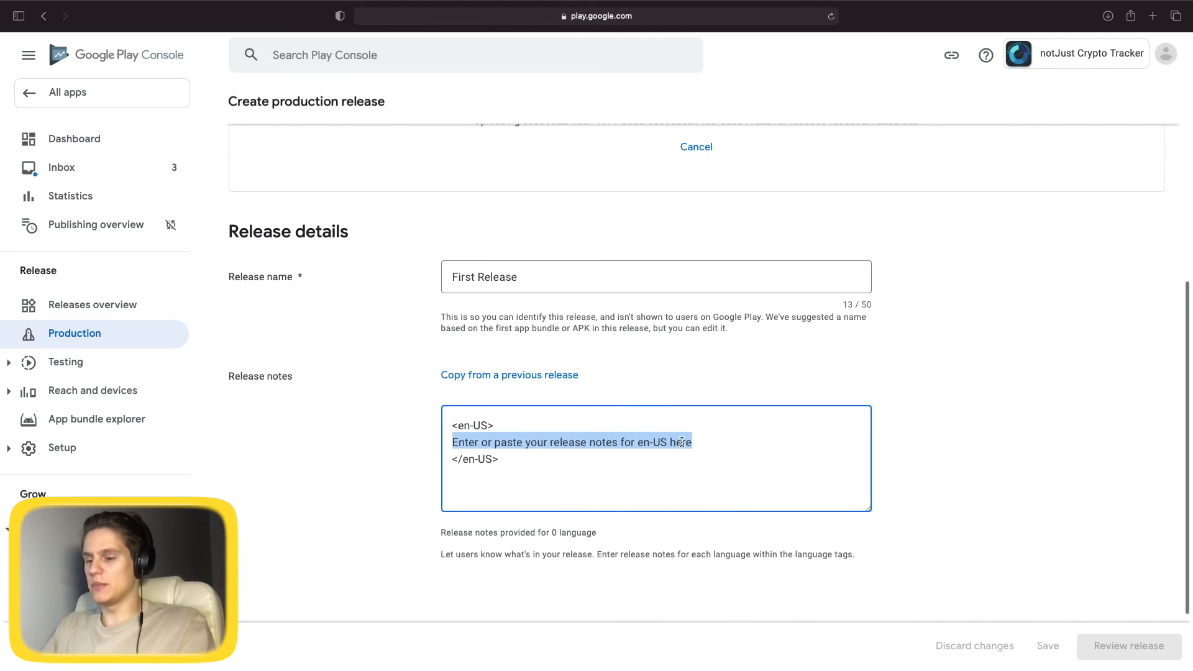
{"action": "type", "text": "First"}
{"action": "key", "text": "Return"}
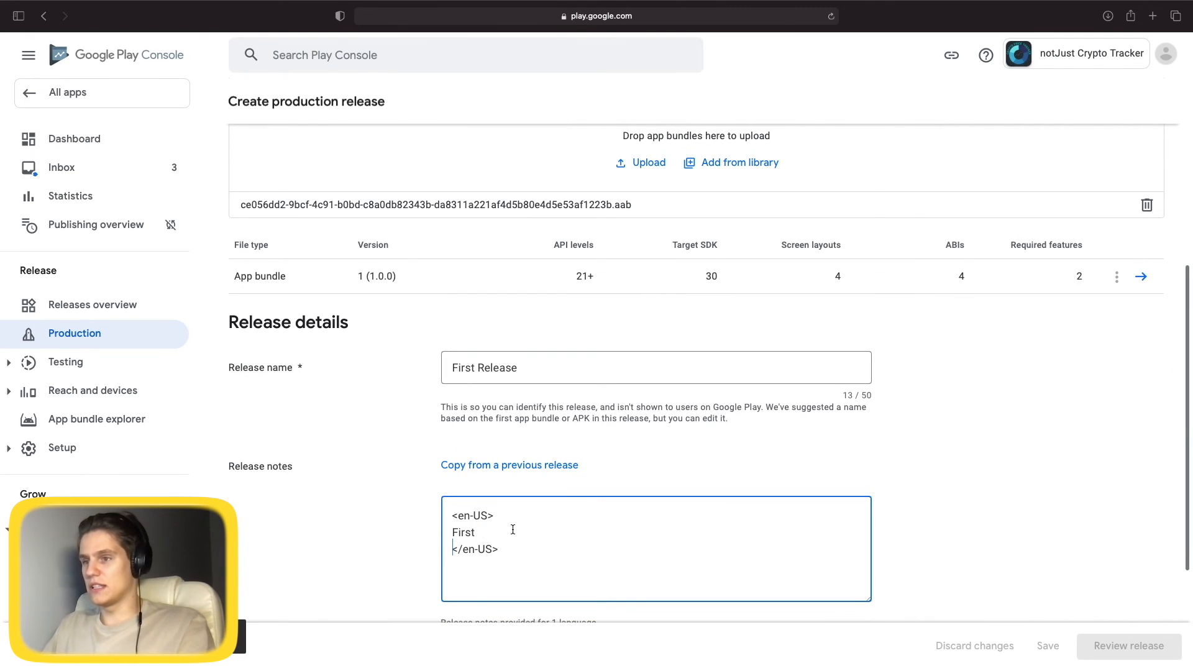
{"action": "type", "text": "Release Of"}
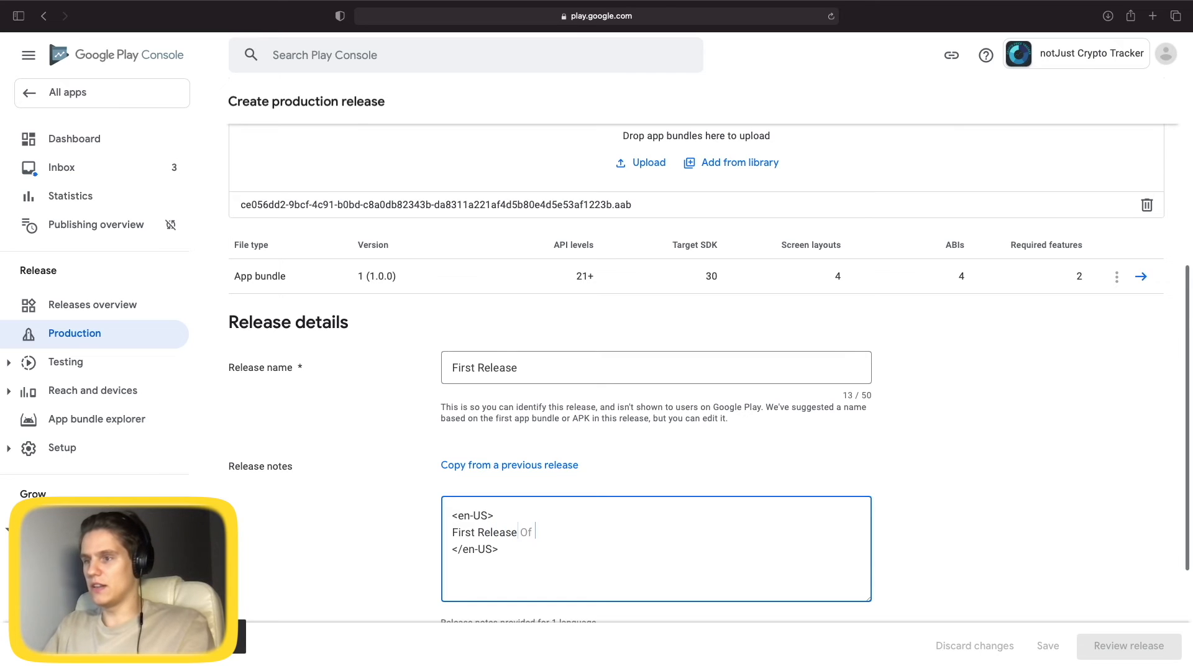
{"action": "type", "text": " The Application"}
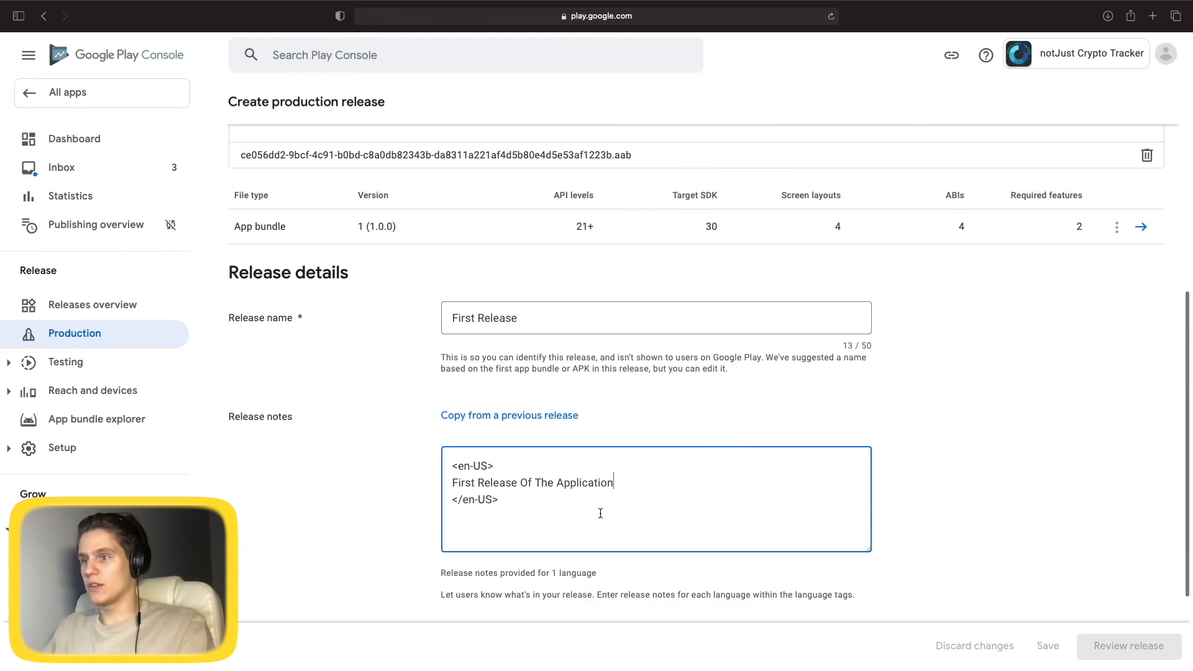
{"action": "scroll", "coordinate": [660, 515], "scroll_direction": "up", "scroll_amount": 5}
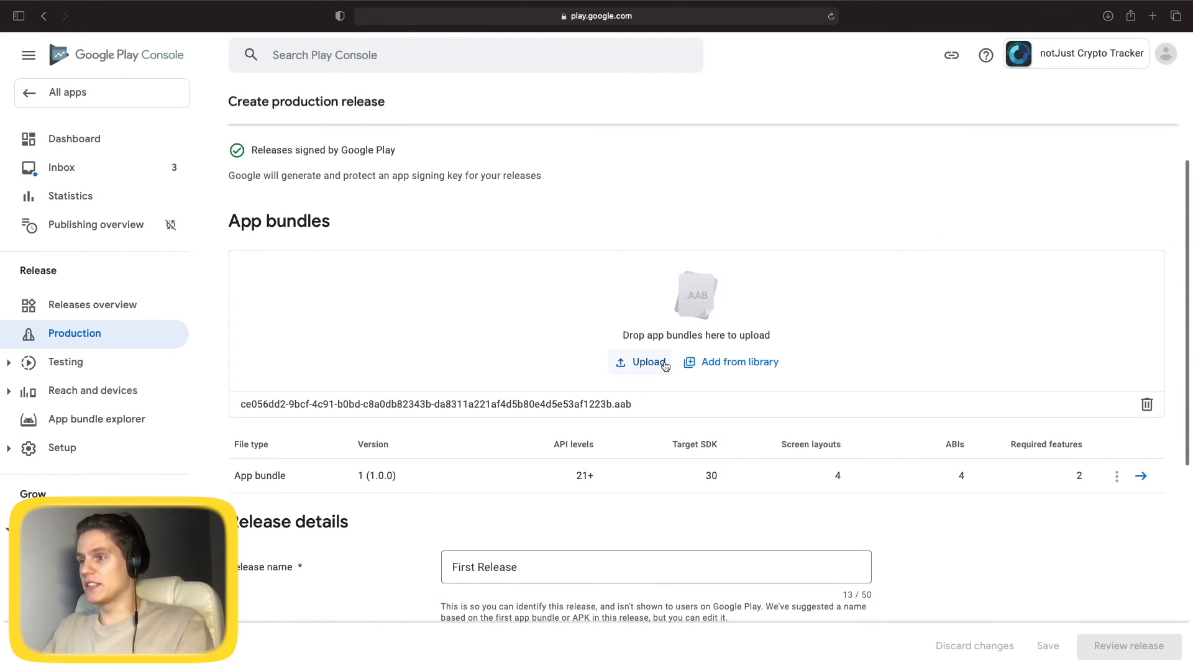
{"action": "scroll", "coordinate": [1026, 530], "scroll_direction": "down", "scroll_amount": 2}
{"action": "scroll", "coordinate": [1026, 529], "scroll_direction": "up", "scroll_amount": 5}
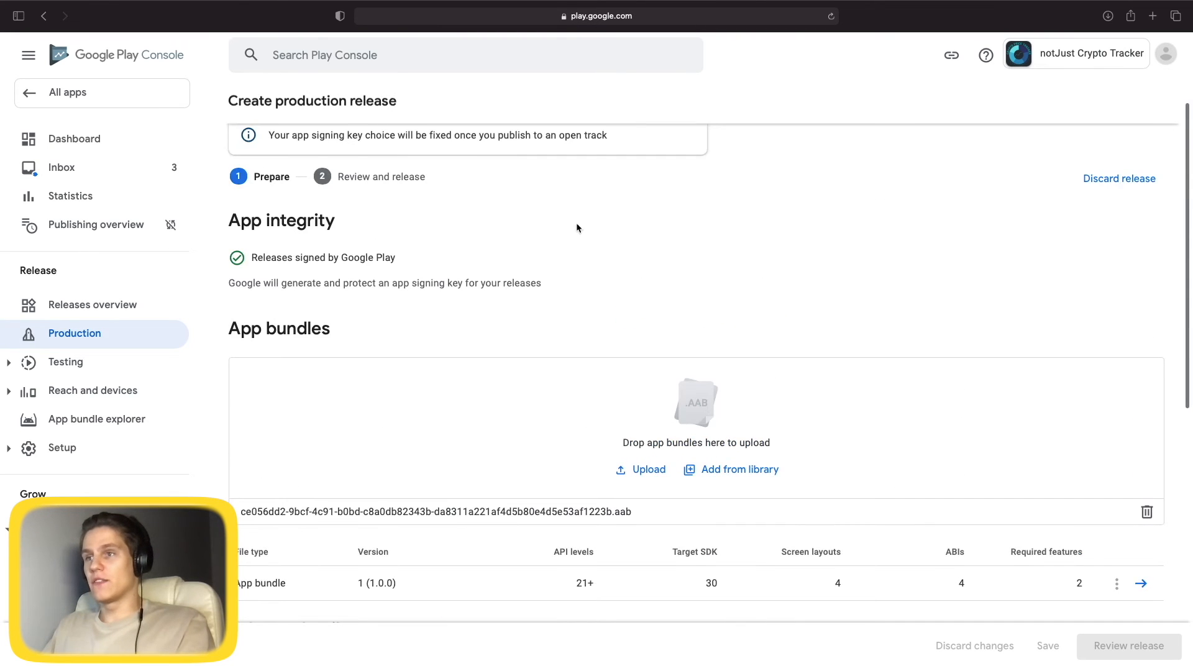
{"action": "scroll", "coordinate": [833, 418], "scroll_direction": "down", "scroll_amount": 8}
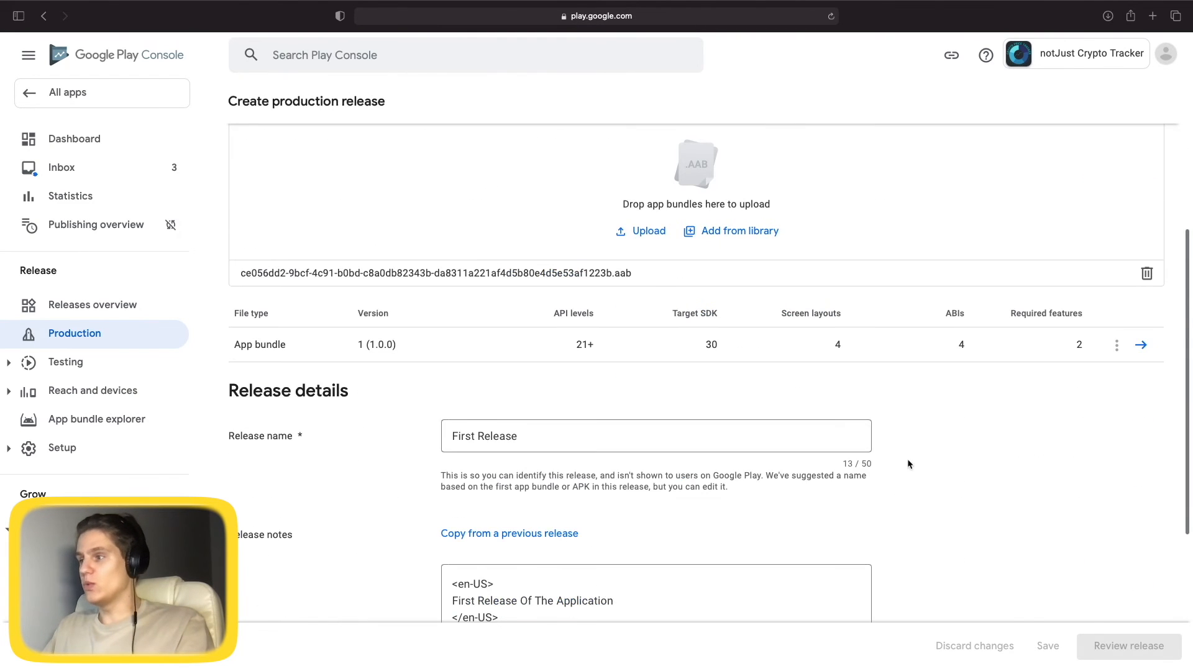
Save the release draft, review its two warnings, and request the rollout to Production.
{"action": "left_click", "coordinate": [1044, 650]}
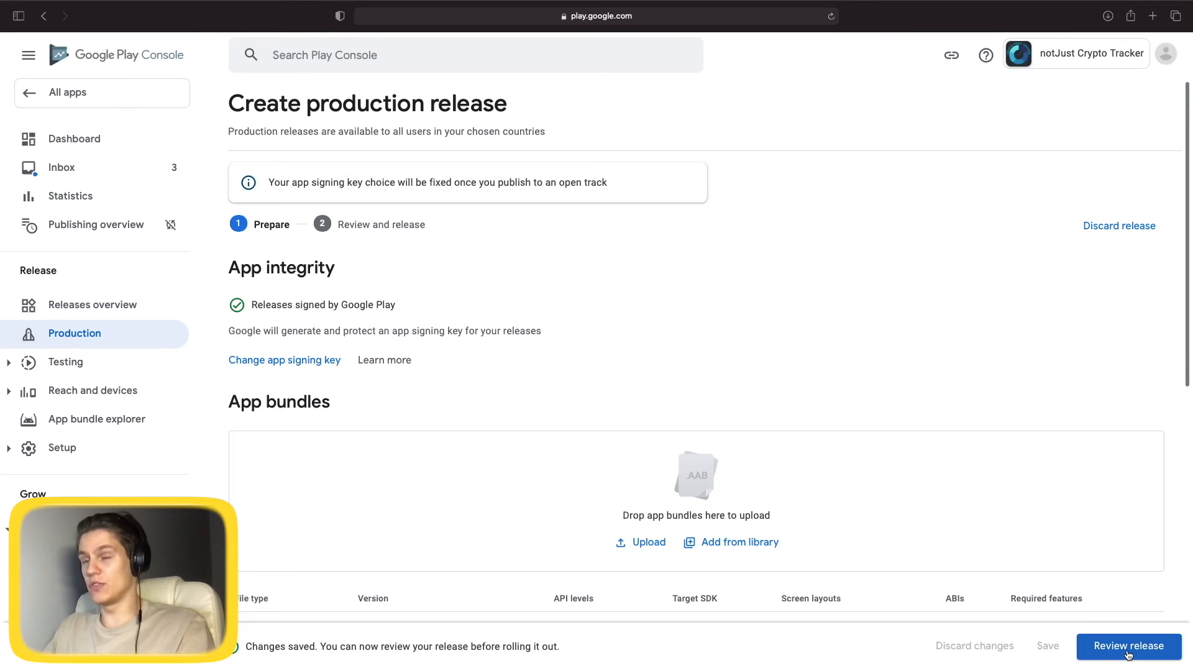
{"action": "left_click", "coordinate": [1128, 647]}
{"action": "left_click", "coordinate": [266, 284]}
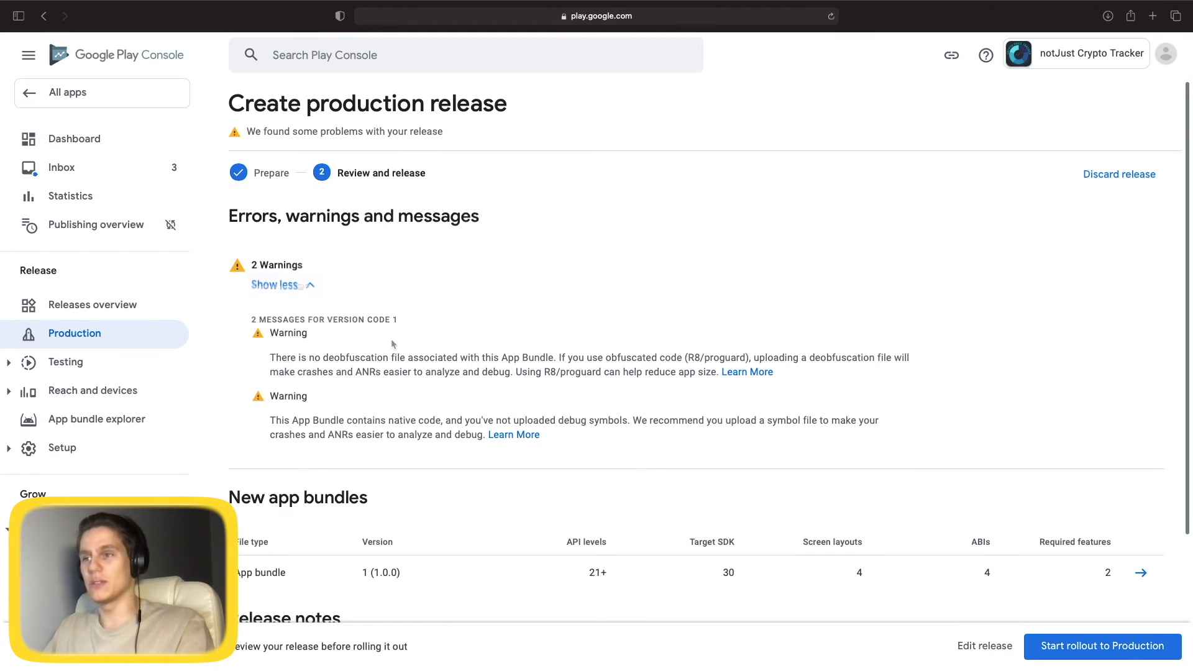
{"action": "left_click", "coordinate": [303, 286]}
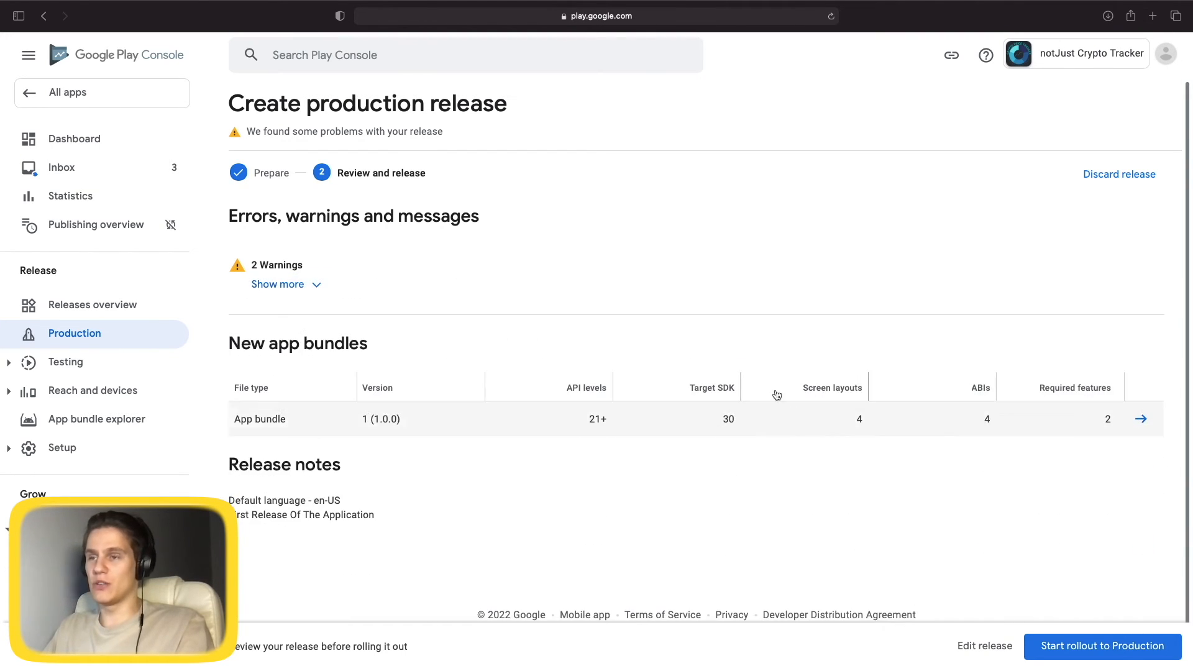
{"action": "left_click", "coordinate": [1102, 650]}
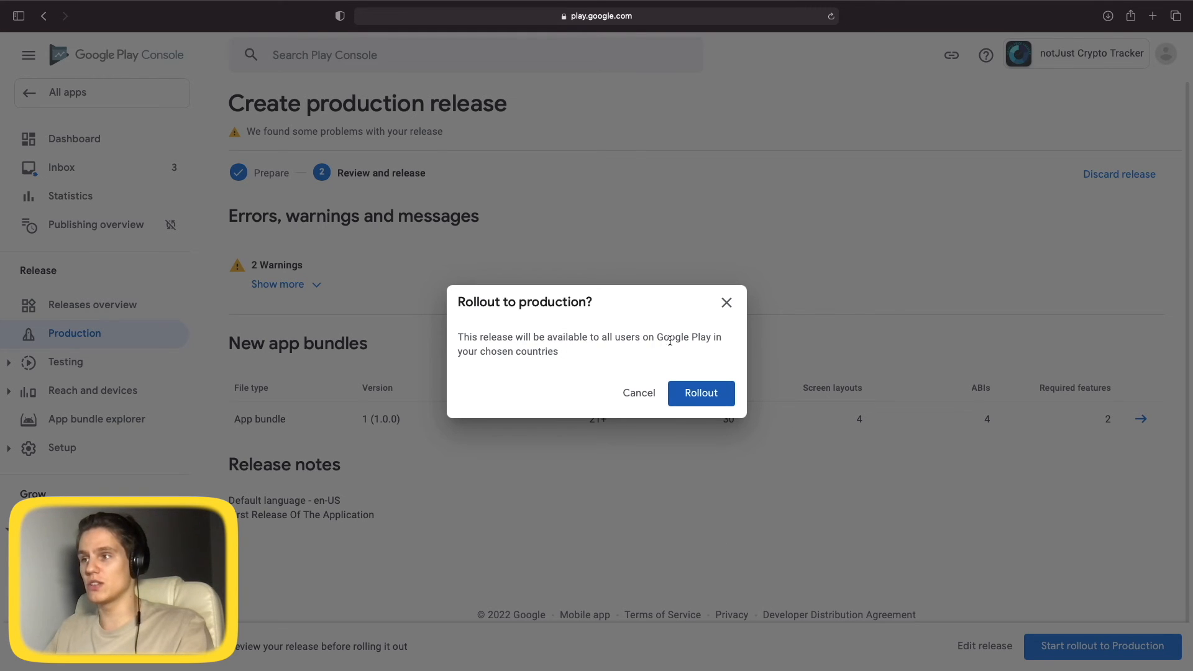
Confirm the production rollout, check the app dashboard, then move to the emulator desktop.
{"action": "left_click", "coordinate": [712, 393]}
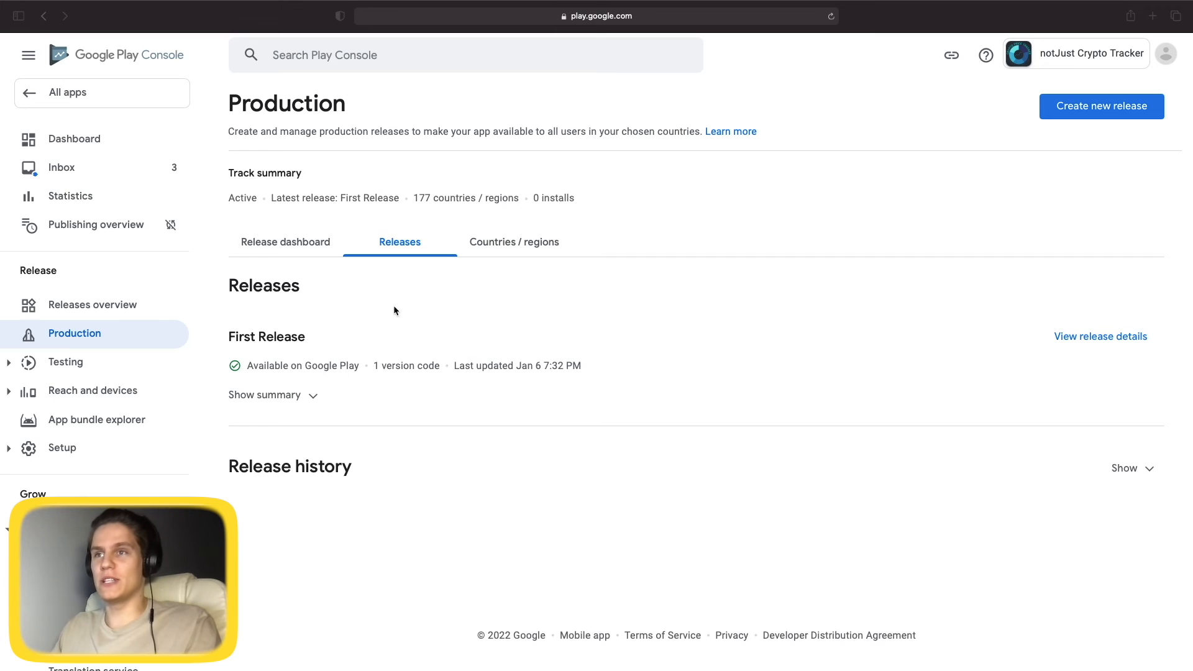
{"action": "left_click", "coordinate": [87, 143]}
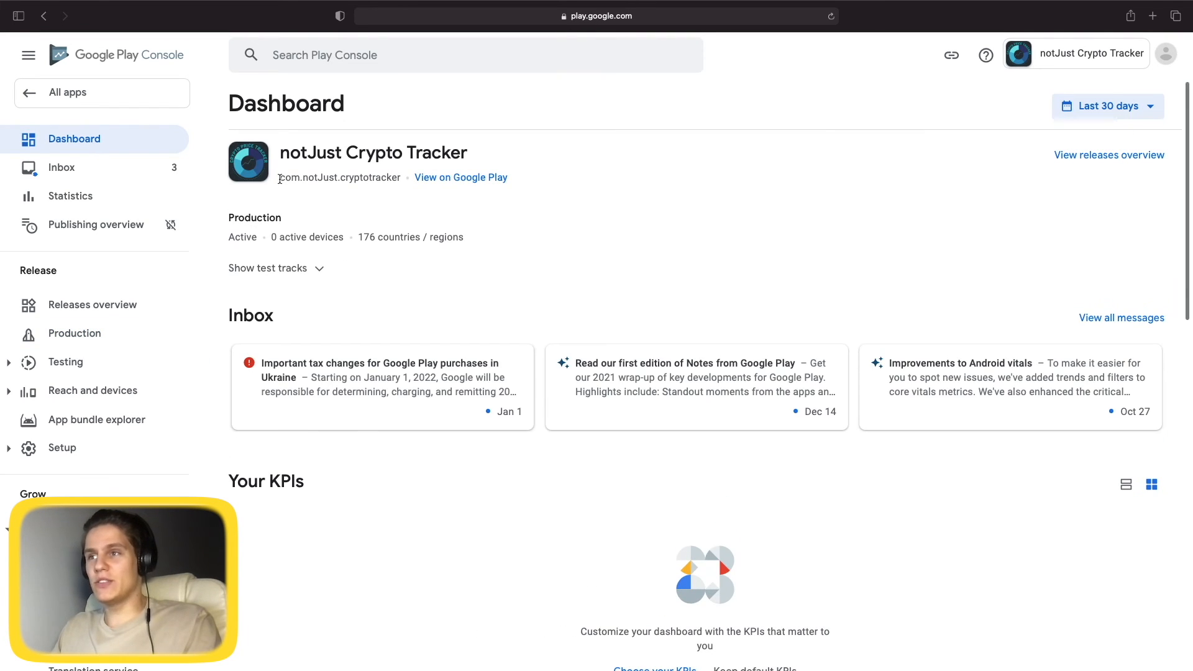
{"action": "left_click_drag", "start_coordinate": [280, 179], "coordinate": [395, 179]}
{"action": "left_click", "coordinate": [546, 294]}
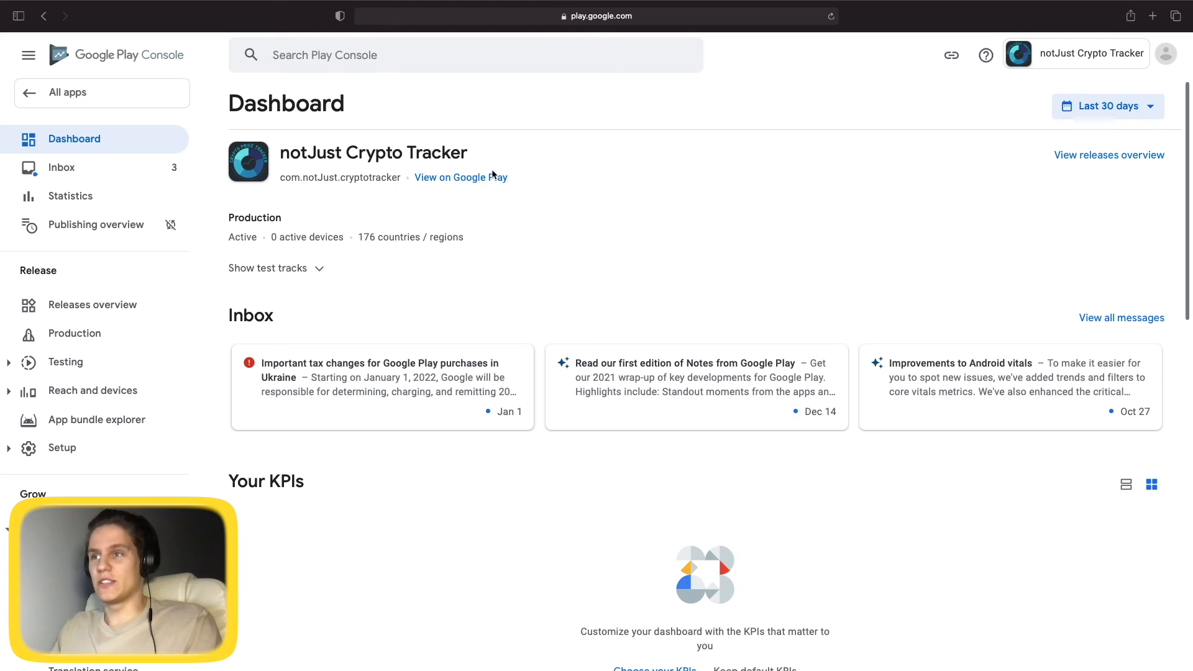
{"action": "key", "text": "ctrl+Left"}
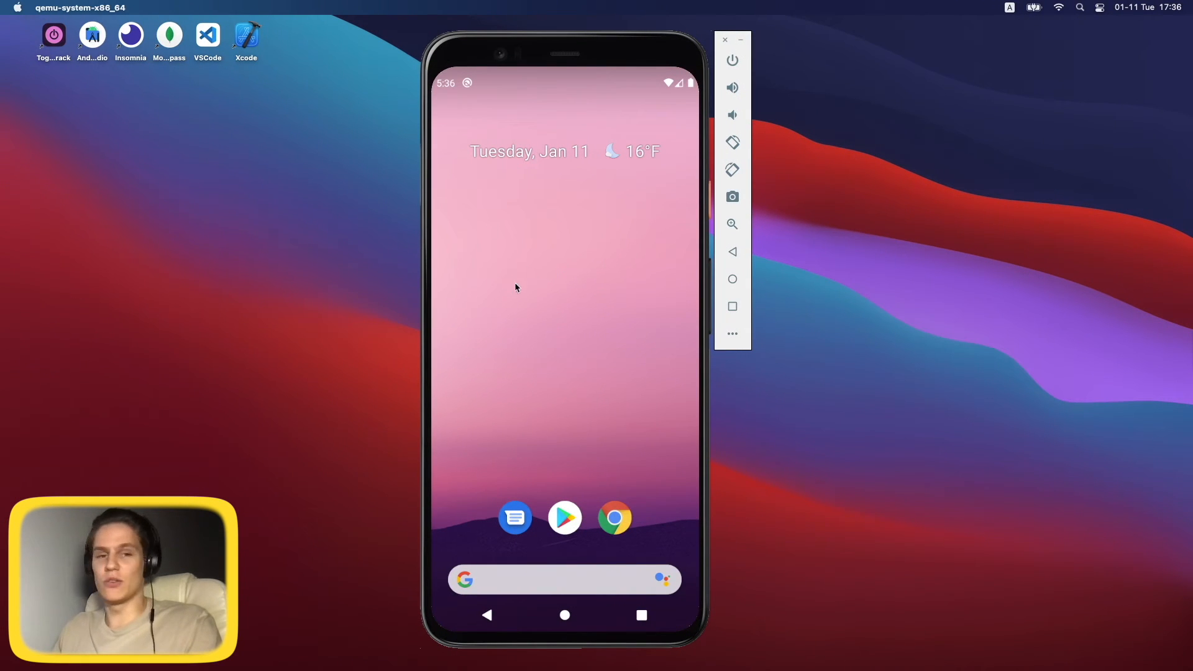
Find notJust Crypto Tracker in the Play Store via 'pname: com.notJust.cryptotracker' and install it.
{"action": "left_click", "coordinate": [568, 516]}
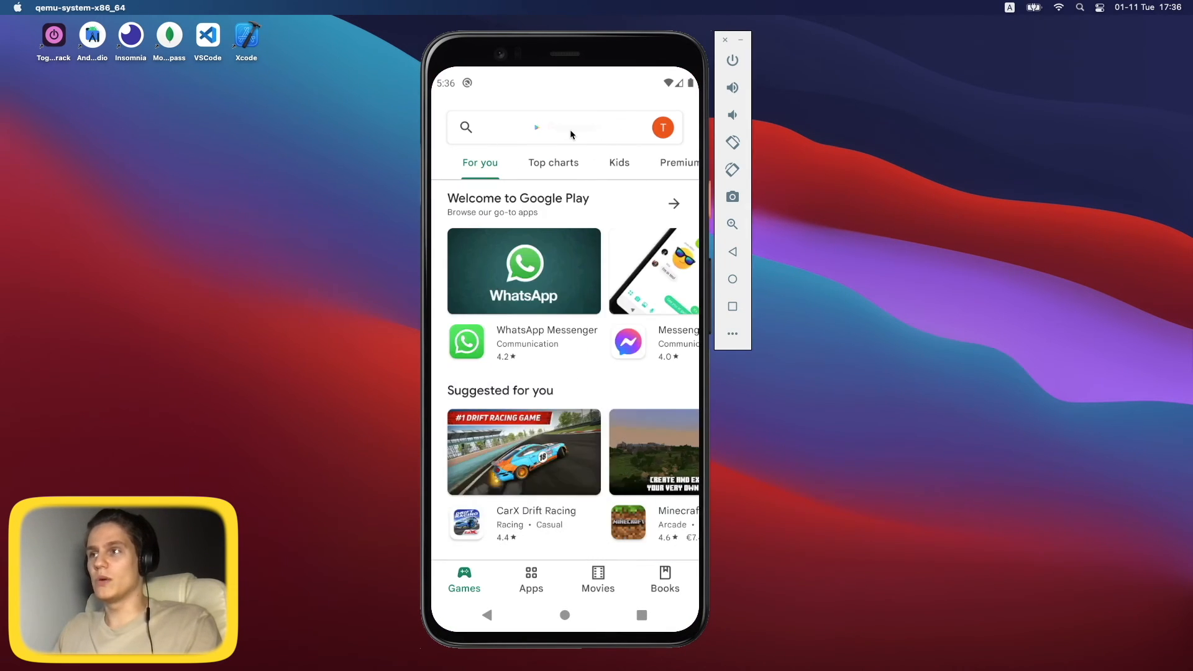
{"action": "left_click", "coordinate": [570, 129]}
{"action": "type", "text": "pn"}
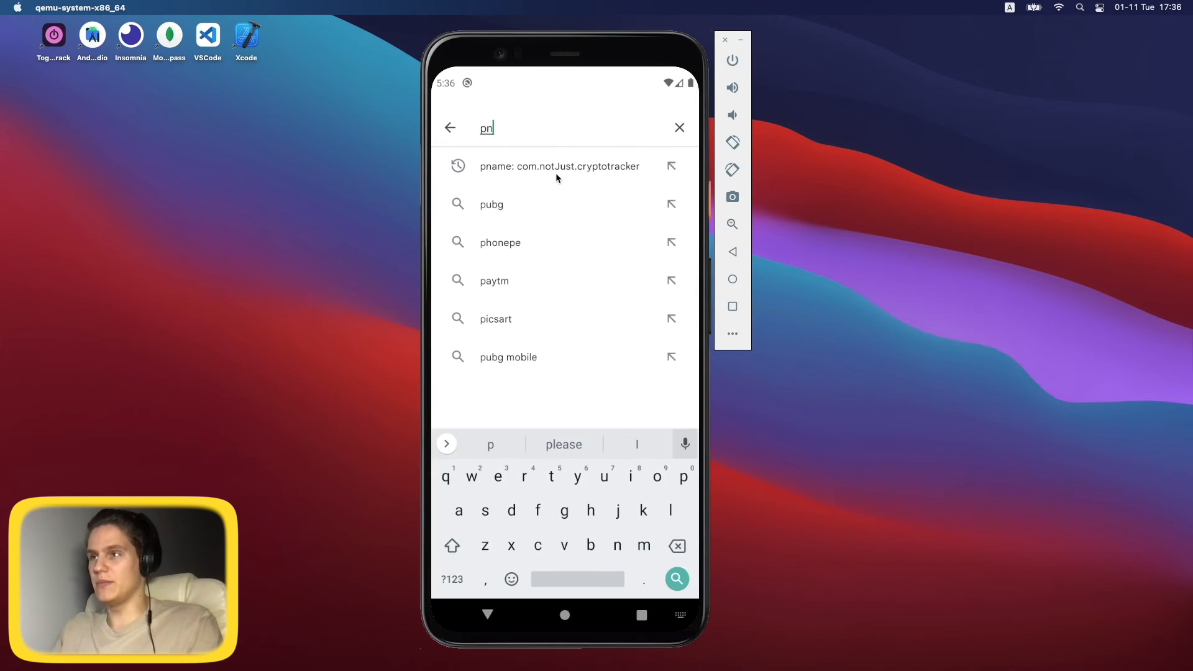
{"action": "type", "text": "ame: "}
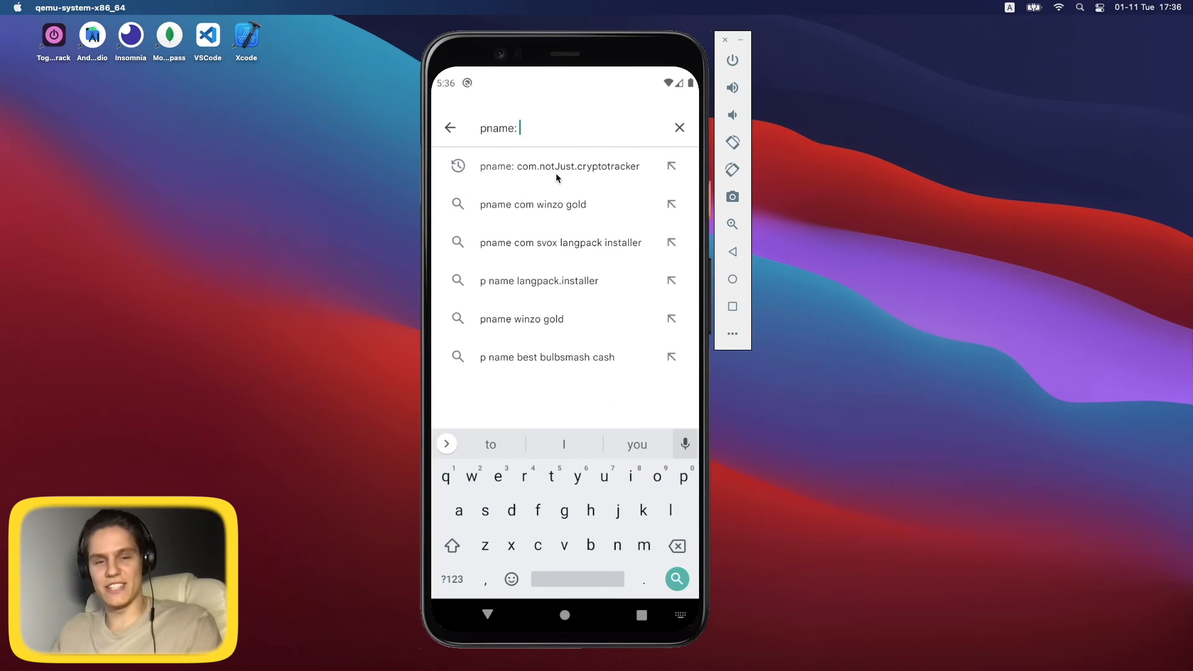
{"action": "type", "text": "com."}
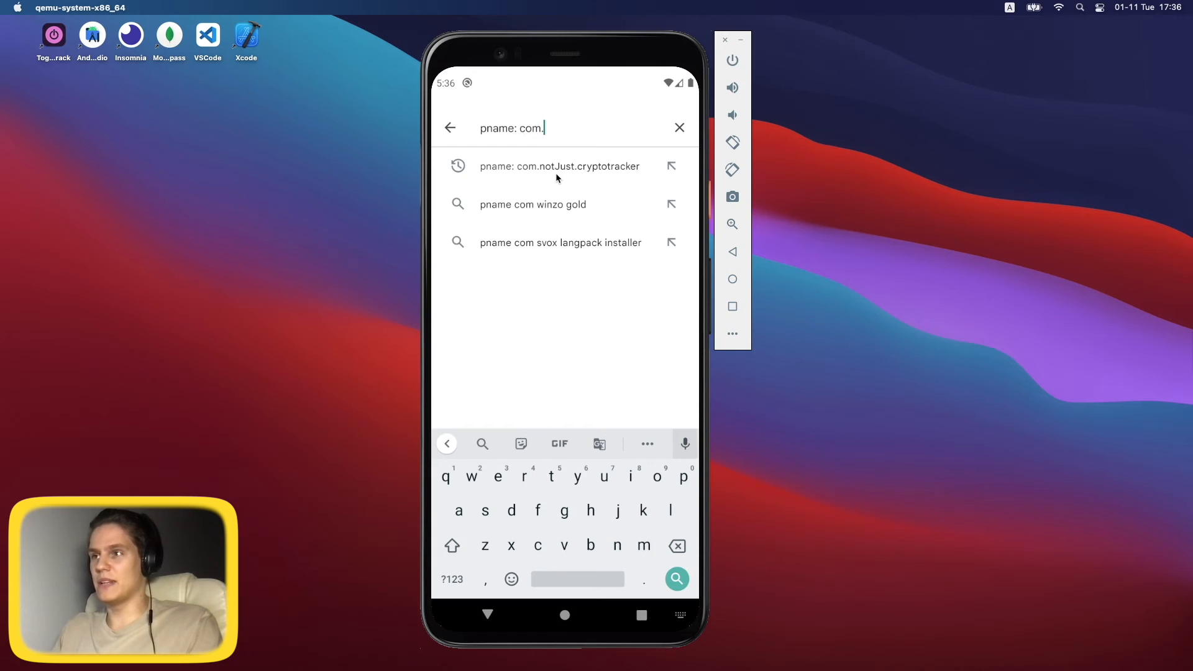
{"action": "type", "text": "not"}
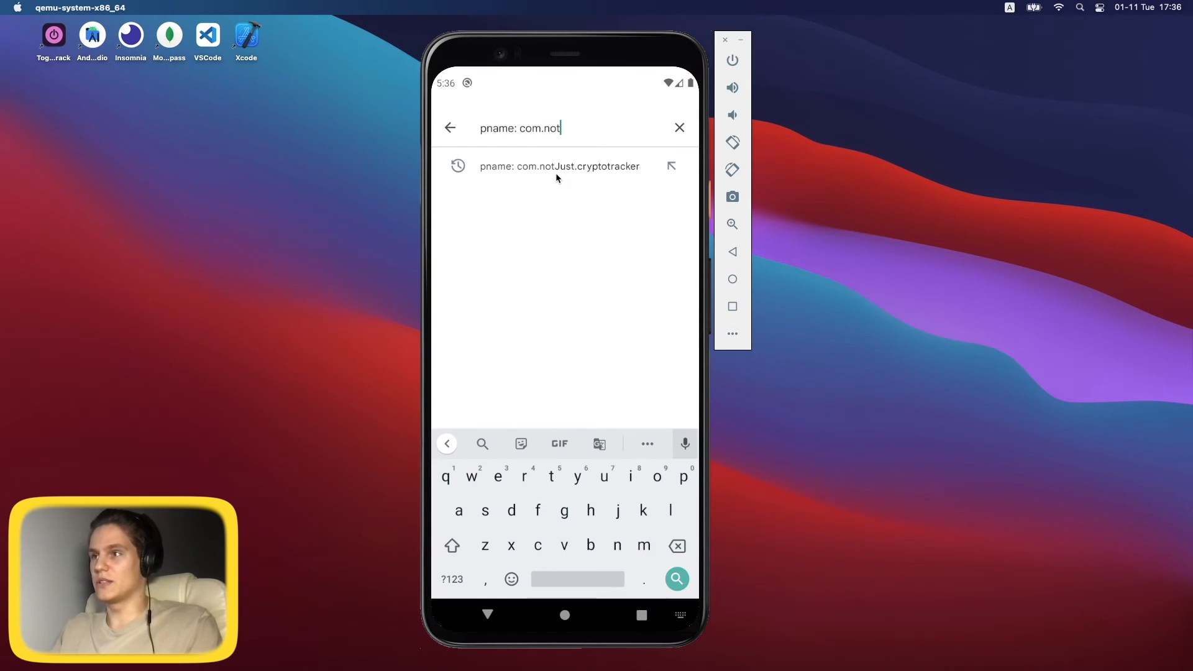
{"action": "type", "text": "Just.c"}
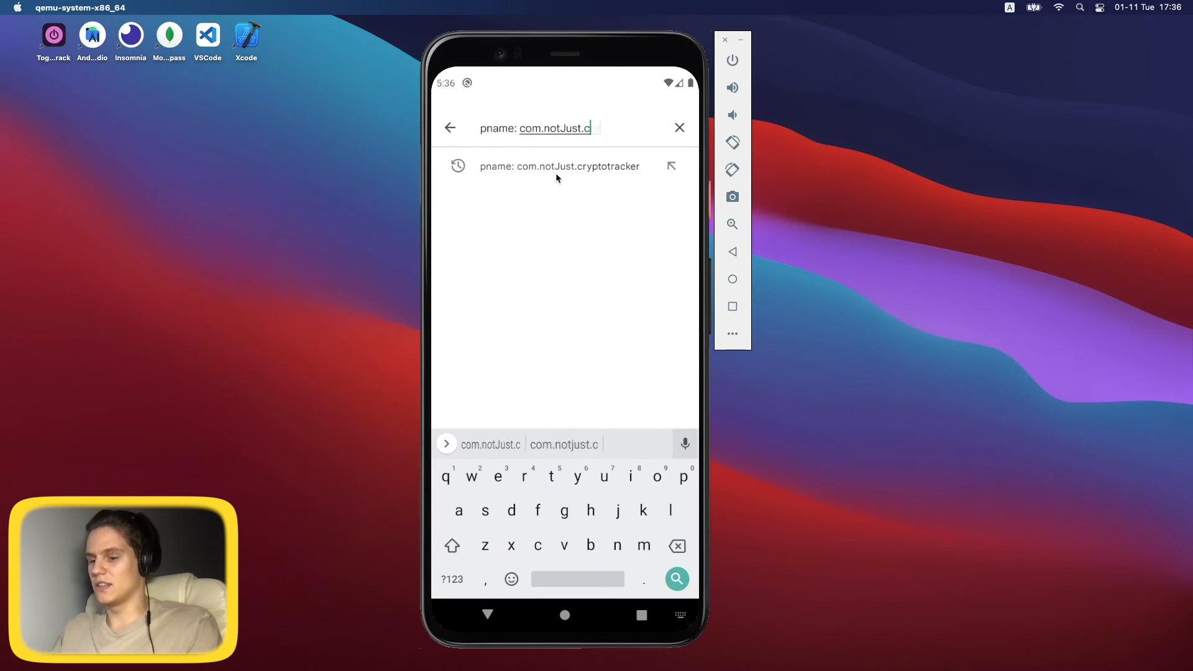
{"action": "type", "text": "ryptotracker"}
{"action": "key", "text": "Return"}
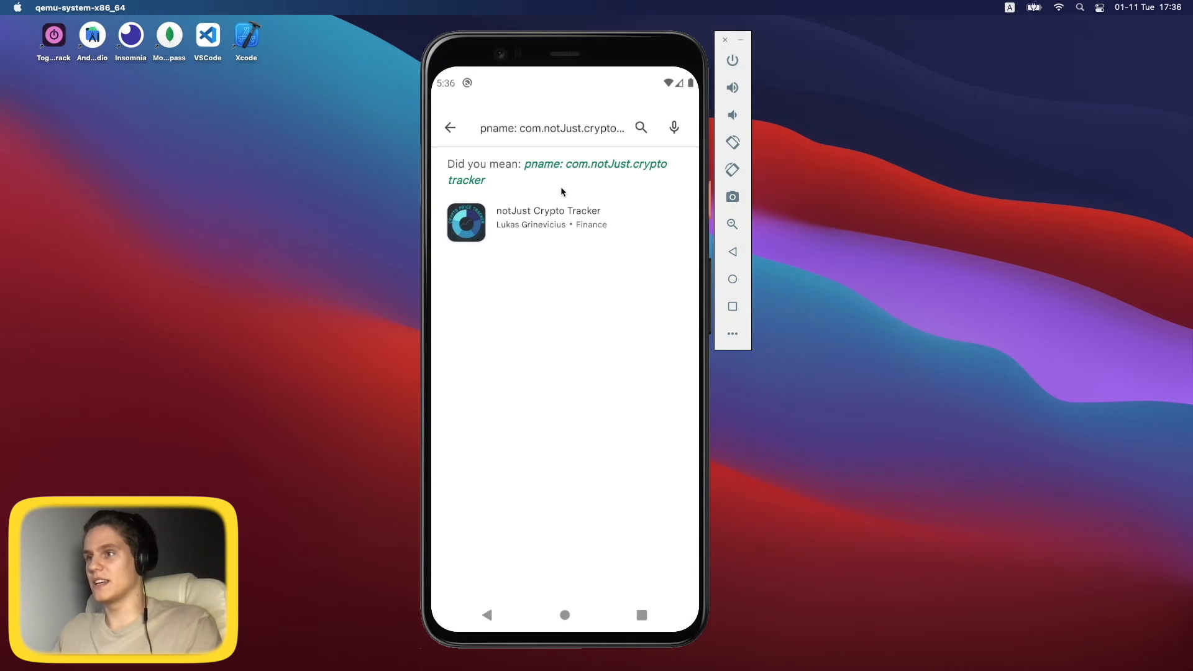
{"action": "left_click", "coordinate": [546, 221]}
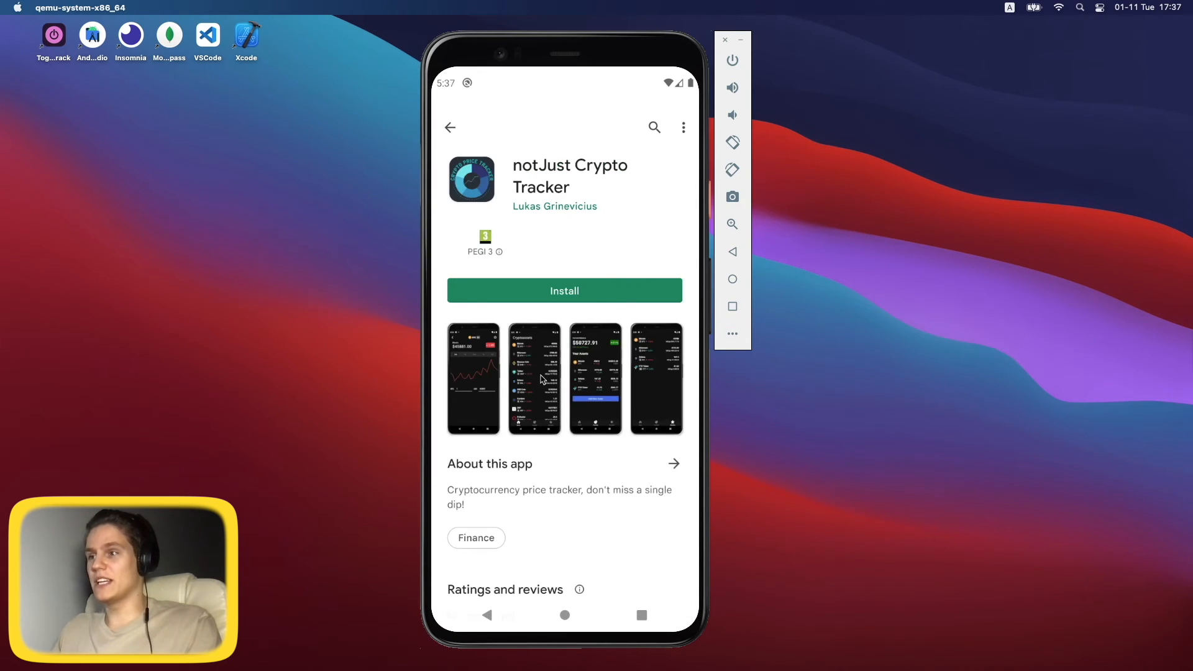
{"action": "left_click_drag", "start_coordinate": [569, 409], "coordinate": [557, 338]}
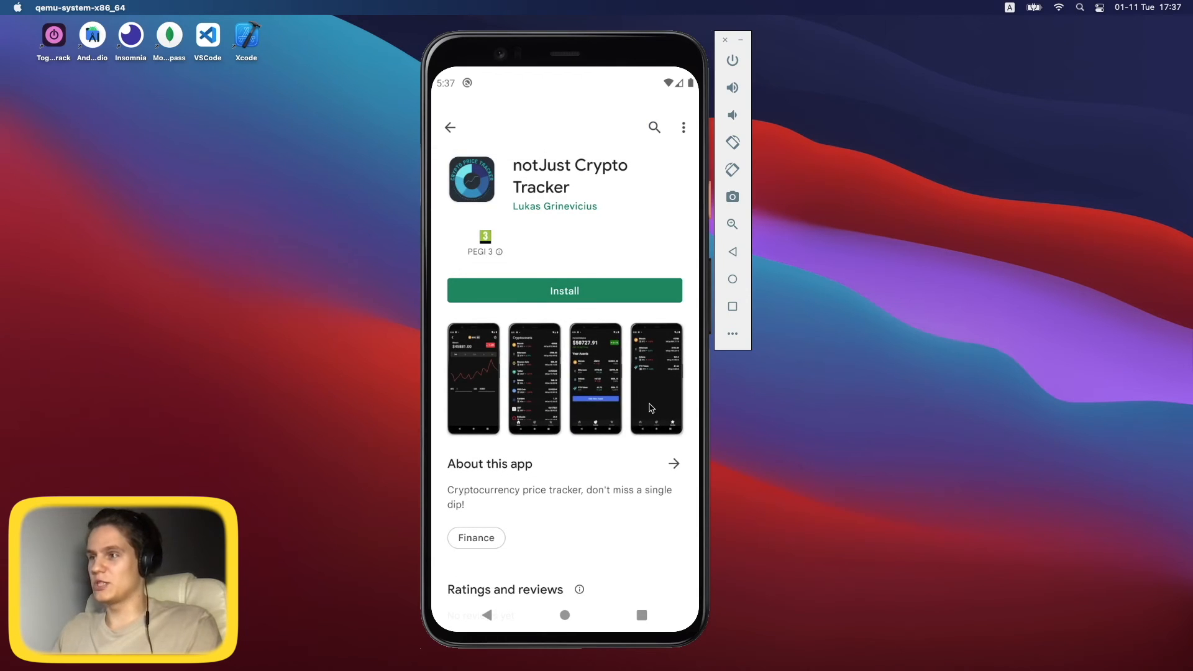
{"action": "left_click", "coordinate": [566, 292]}
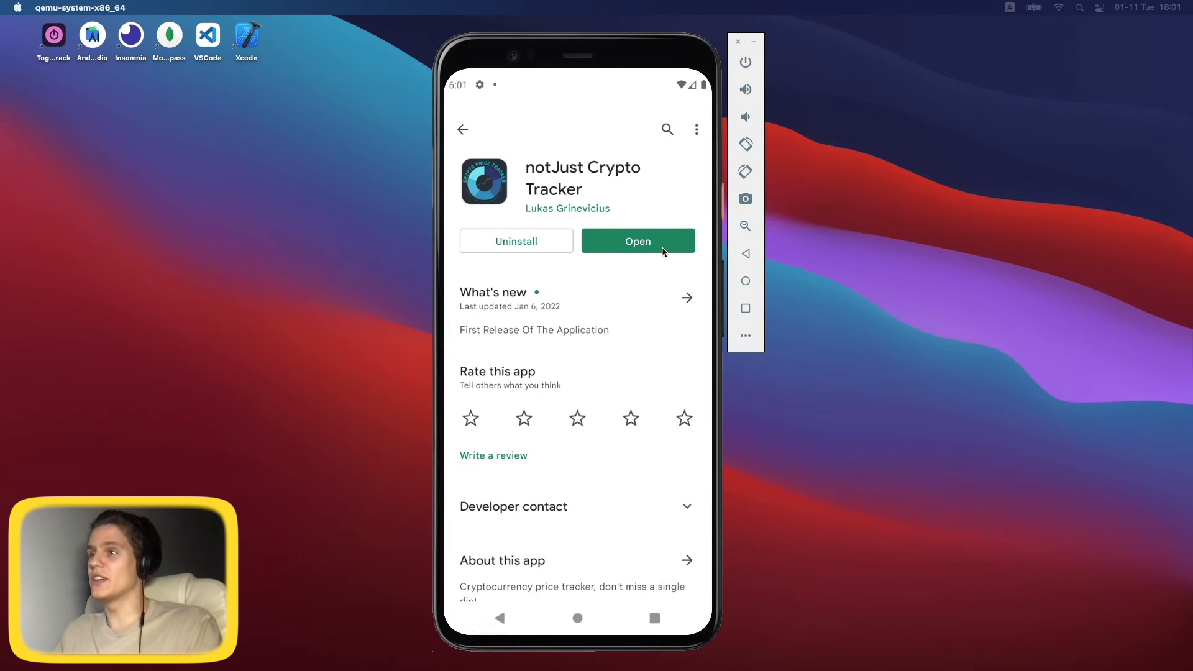
Launch the installed notJust Crypto Tracker and scroll through its Cryptoassets price list.
{"action": "left_click", "coordinate": [637, 247]}
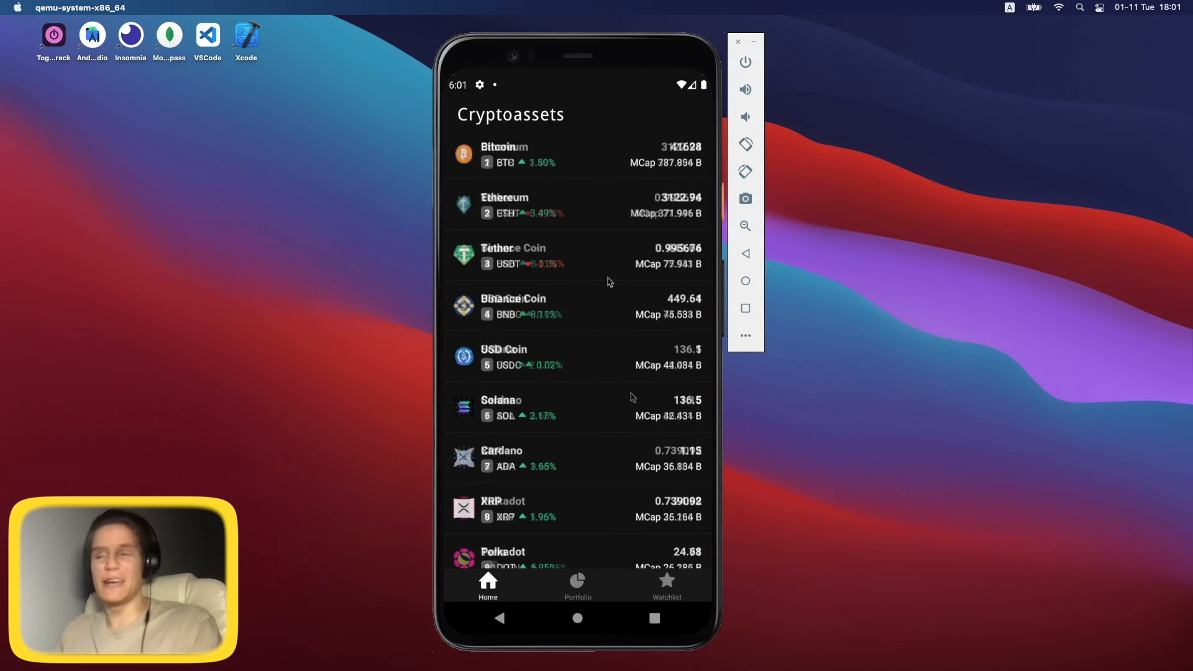
{"action": "left_click_drag", "start_coordinate": [631, 397], "coordinate": [601, 456]}
{"action": "left_click_drag", "start_coordinate": [614, 506], "coordinate": [613, 469]}
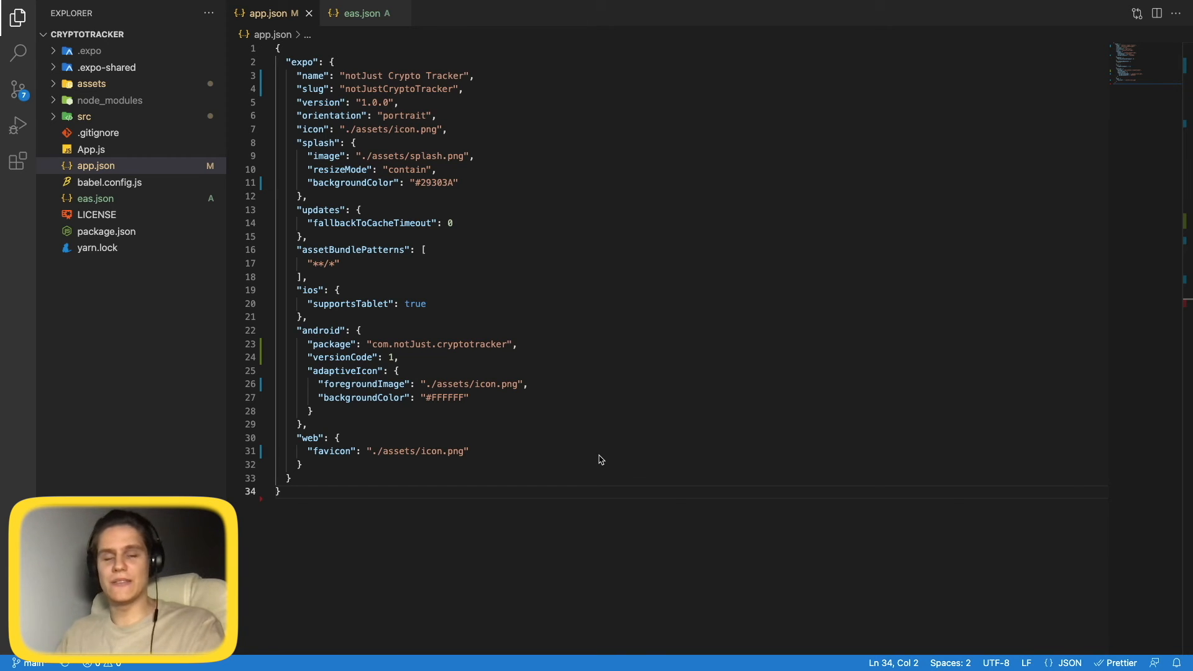
Set app.json version to 1.0.1 and Android versionCode to 2, save, and open eas.json.
{"action": "left_click", "coordinate": [124, 170]}
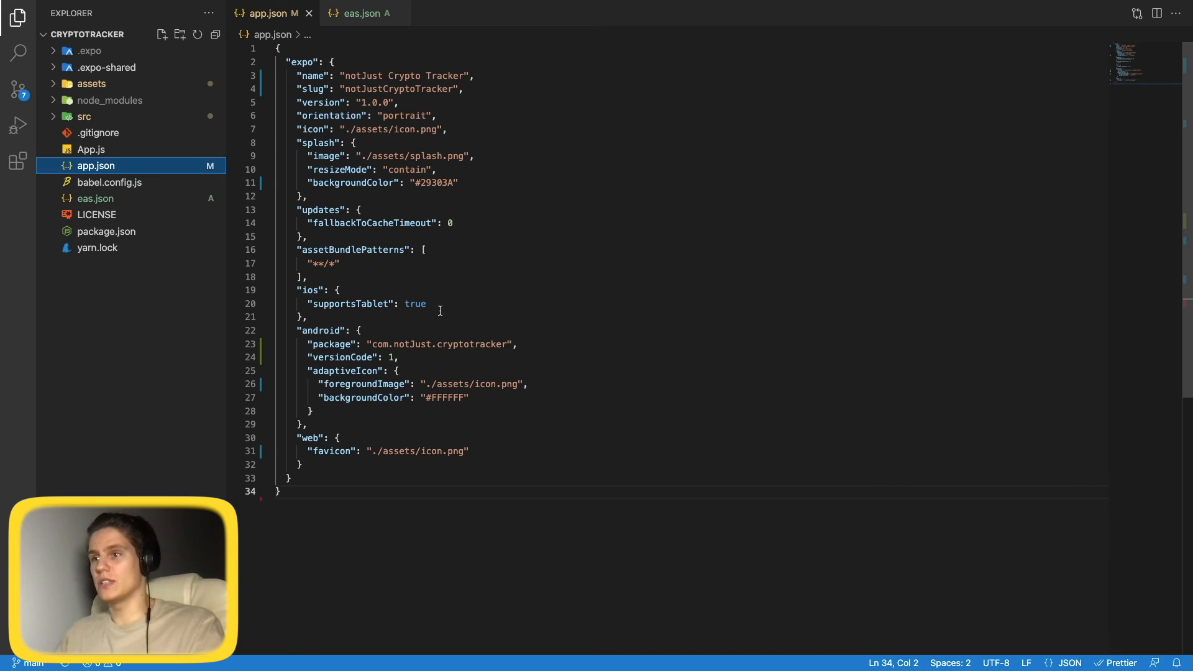
{"action": "left_click", "coordinate": [389, 100]}
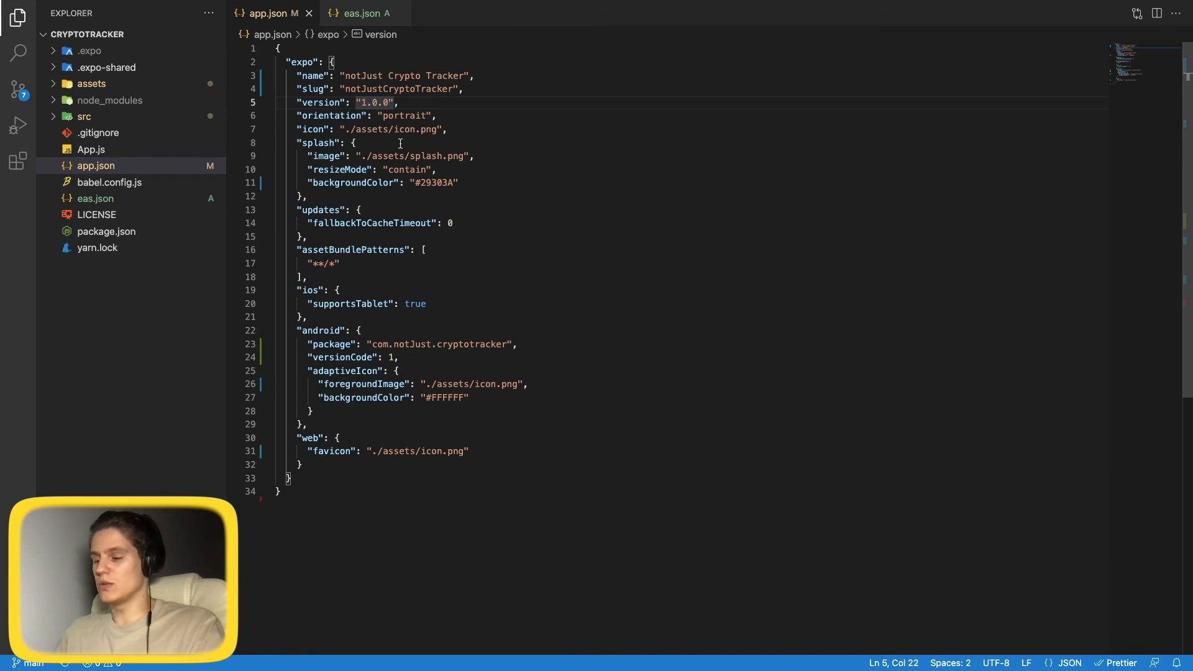
{"action": "key", "text": "BackSpace"}
{"action": "type", "text": "1"}
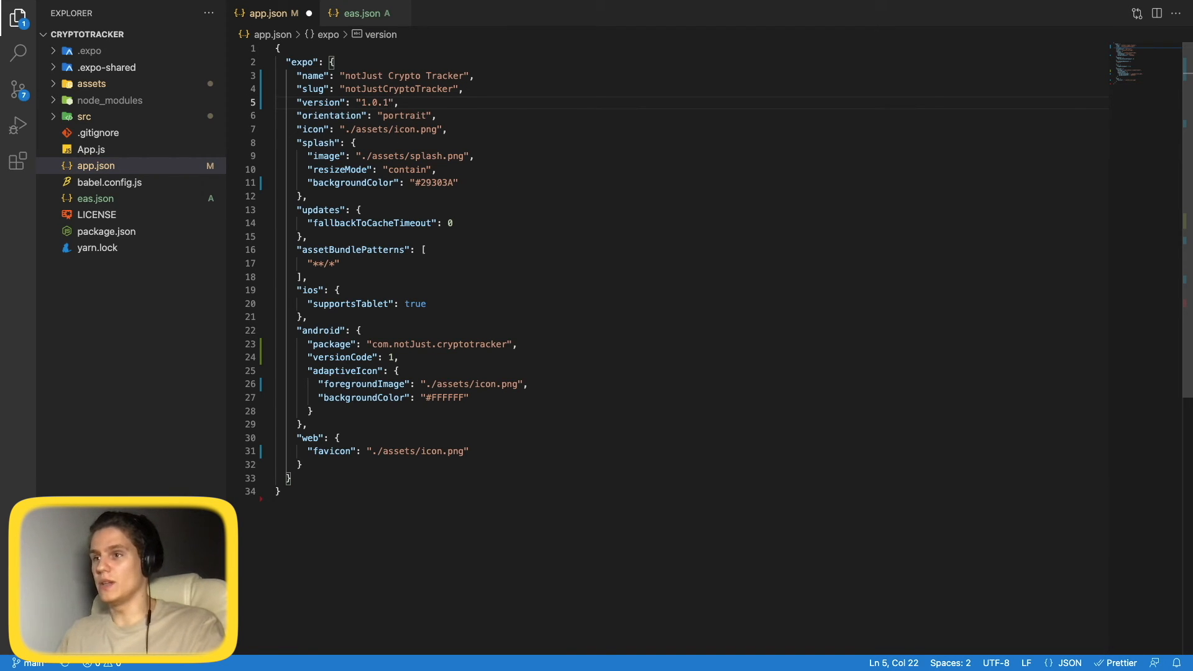
{"action": "double_click", "coordinate": [314, 329]}
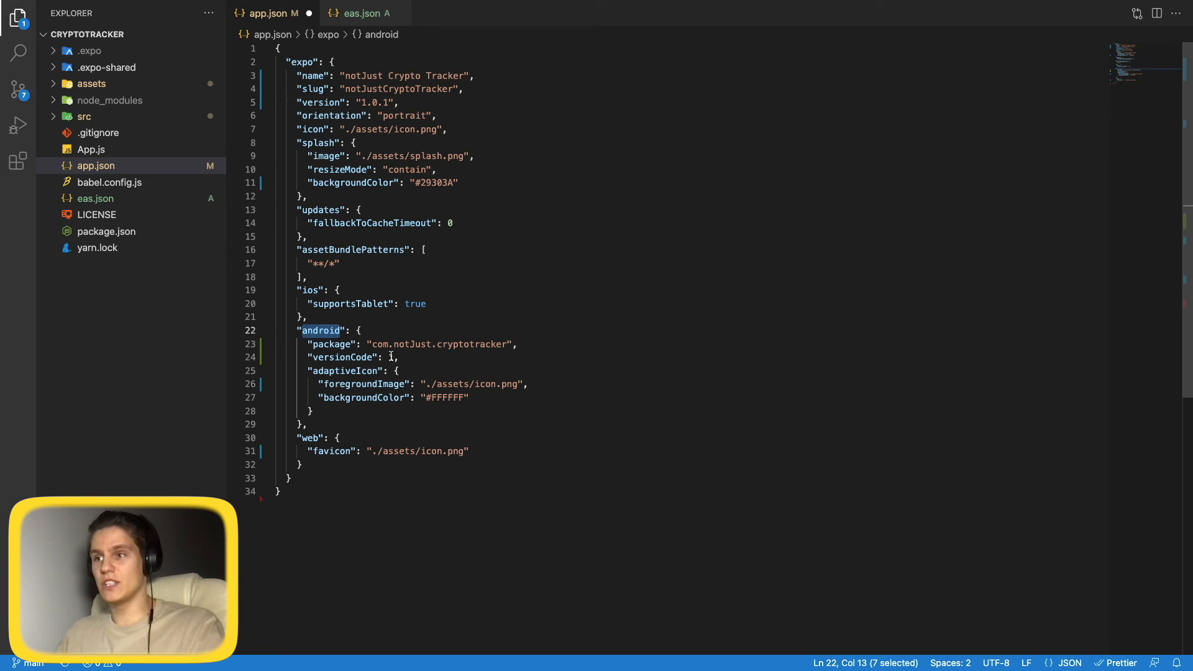
{"action": "double_click", "coordinate": [391, 356]}
{"action": "type", "text": "2"}
{"action": "key", "text": "ctrl+s"}
{"action": "left_click", "coordinate": [468, 319]}
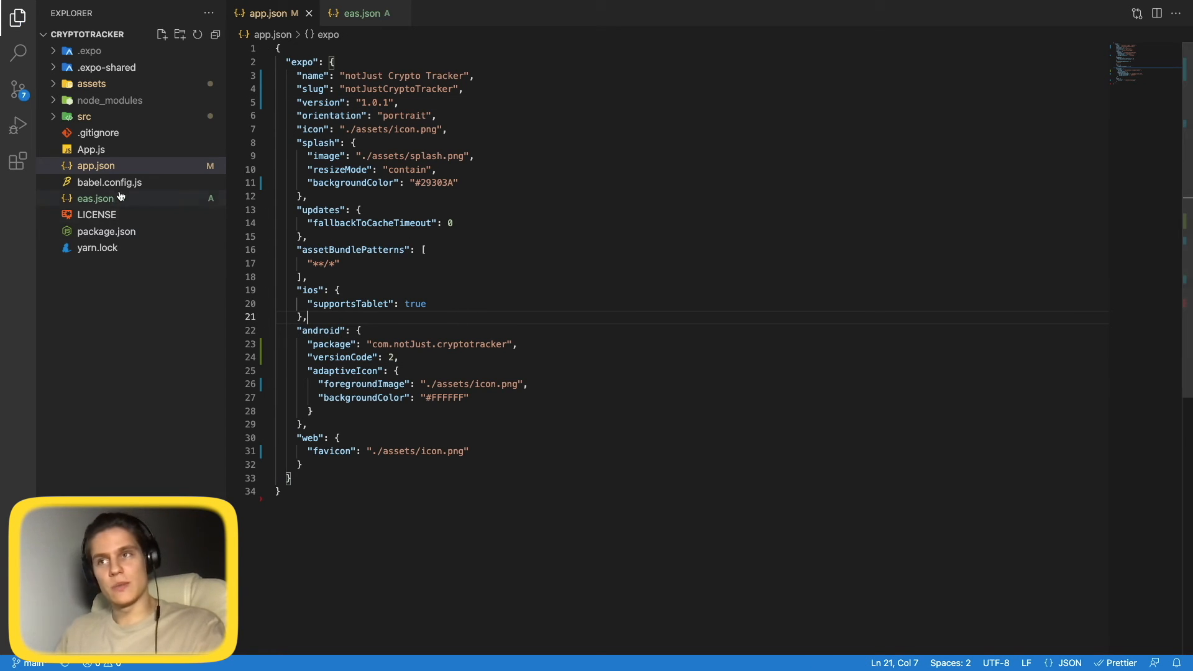
{"action": "left_click", "coordinate": [95, 204]}
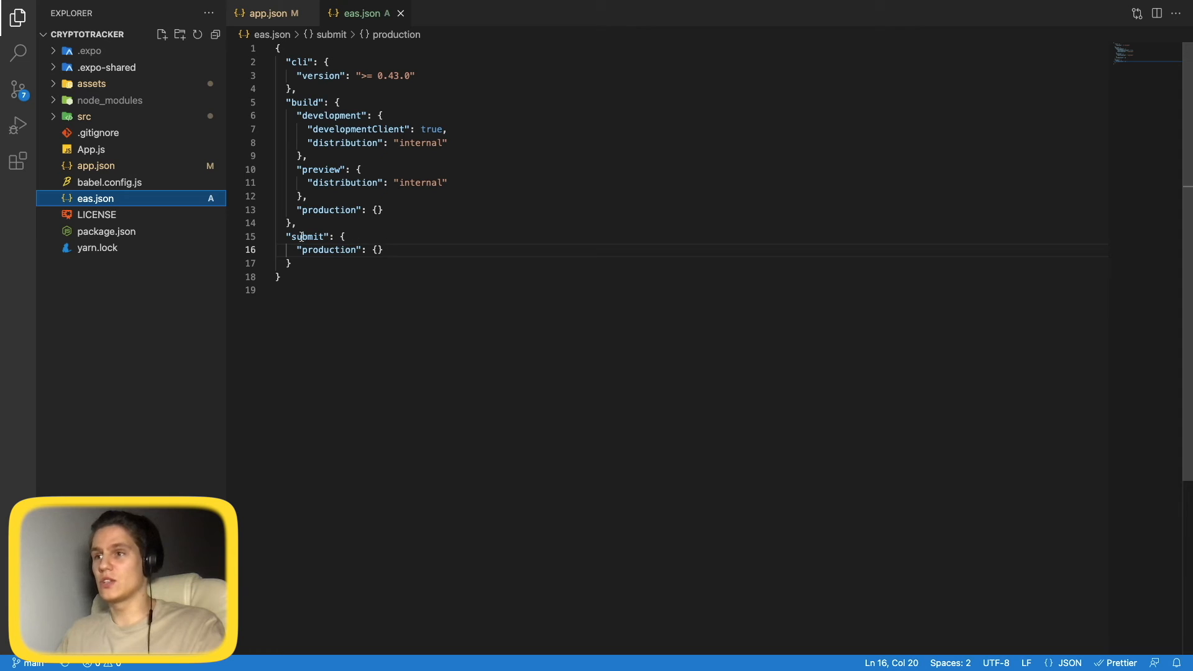
Add an android block under submit.production with the pasted service account key file path.
{"action": "left_click", "coordinate": [348, 238]}
{"action": "left_click", "coordinate": [378, 250]}
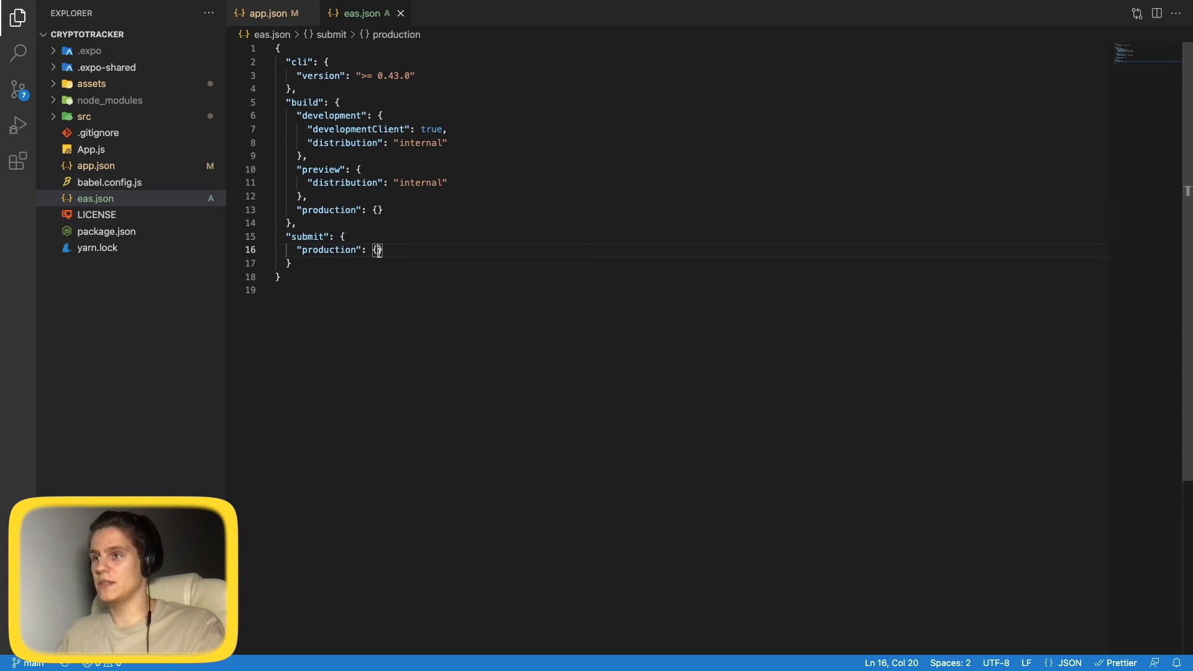
{"action": "key", "text": "Return"}
{"action": "type", "text": "\"and"}
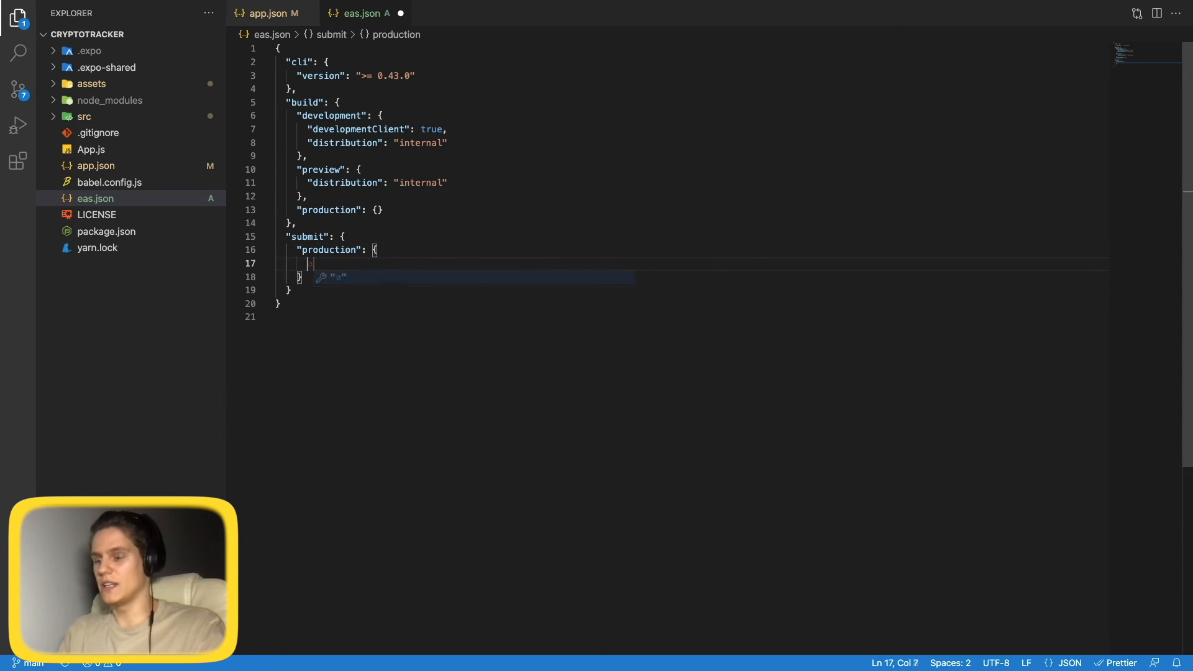
{"action": "key", "text": "Return"}
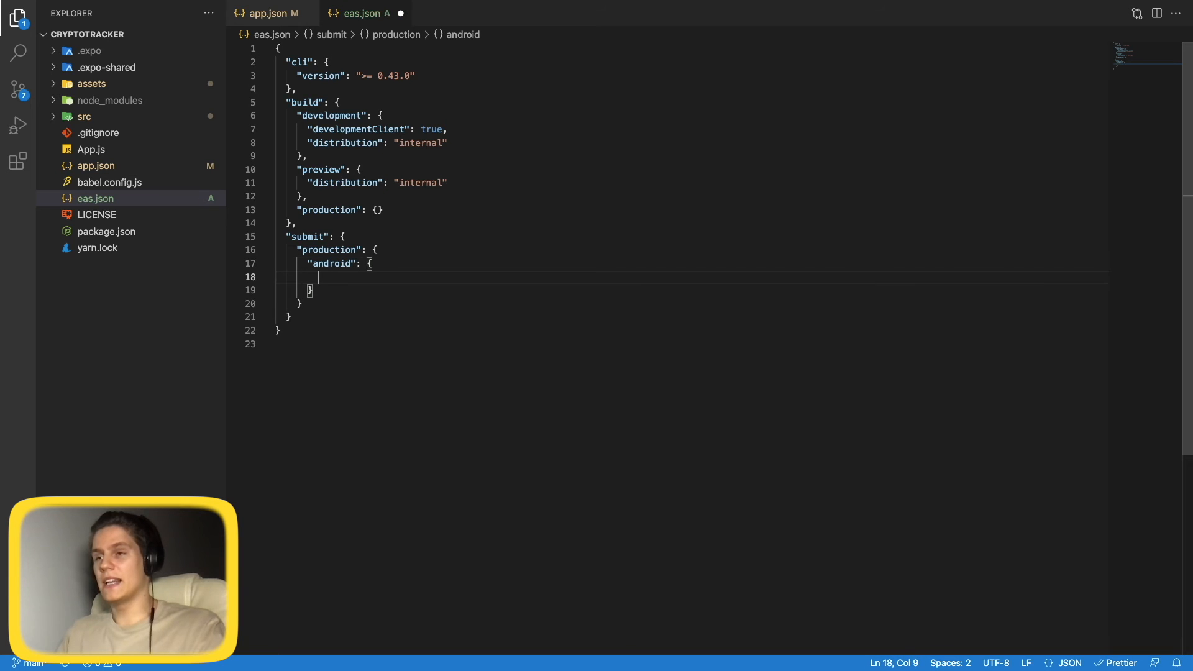
{"action": "type", "text": "service"}
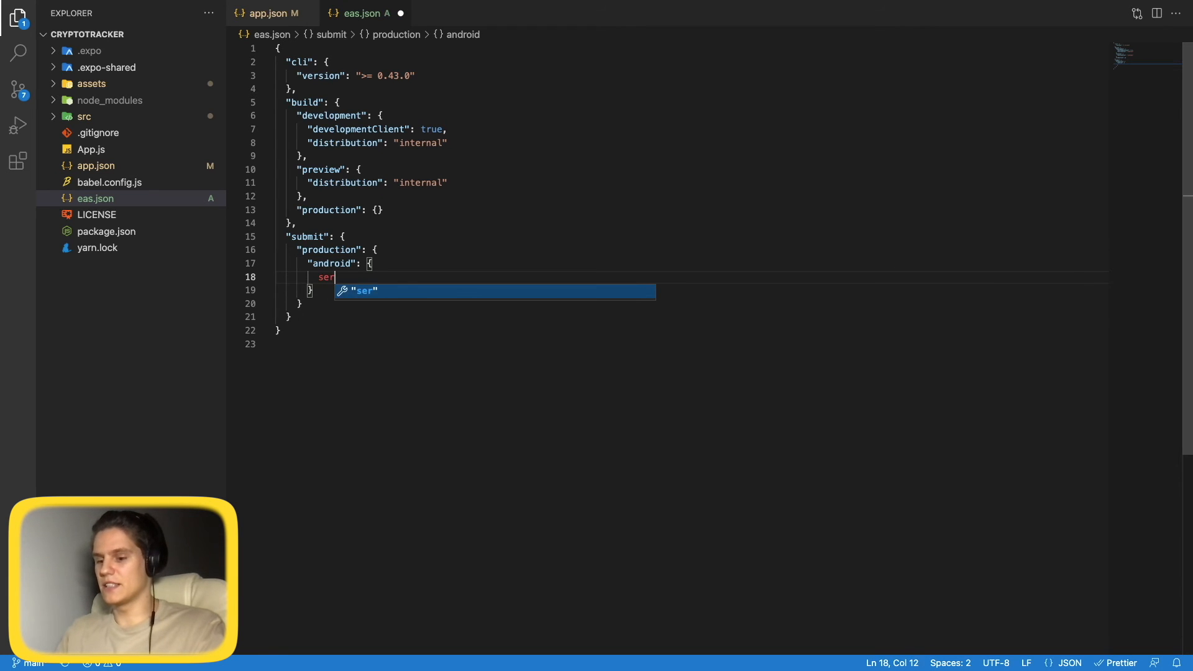
{"action": "key", "text": "BackSpace"}
{"action": "key", "text": "BackSpace"}
{"action": "key", "text": "BackSpace"}
{"action": "key", "text": "BackSpace"}
{"action": "key", "text": "BackSpace"}
{"action": "key", "text": "BackSpace"}
{"action": "key", "text": "BackSpace"}
{"action": "type", "text": "\""}
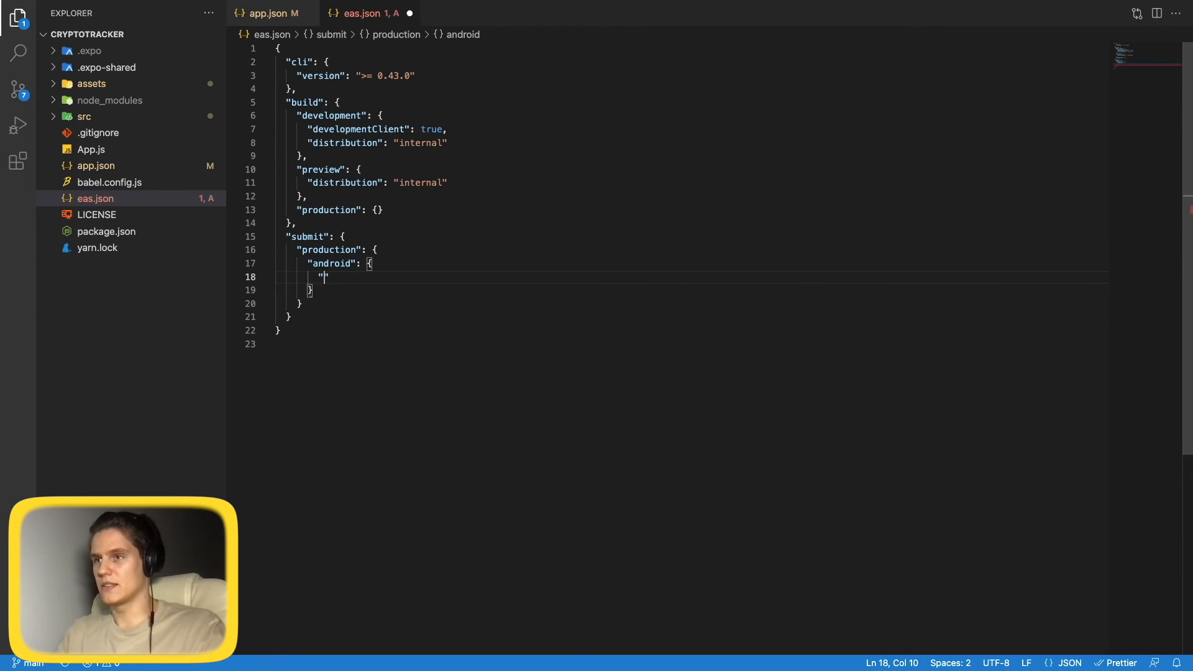
{"action": "type", "text": "serviceKeyPath\": \""}
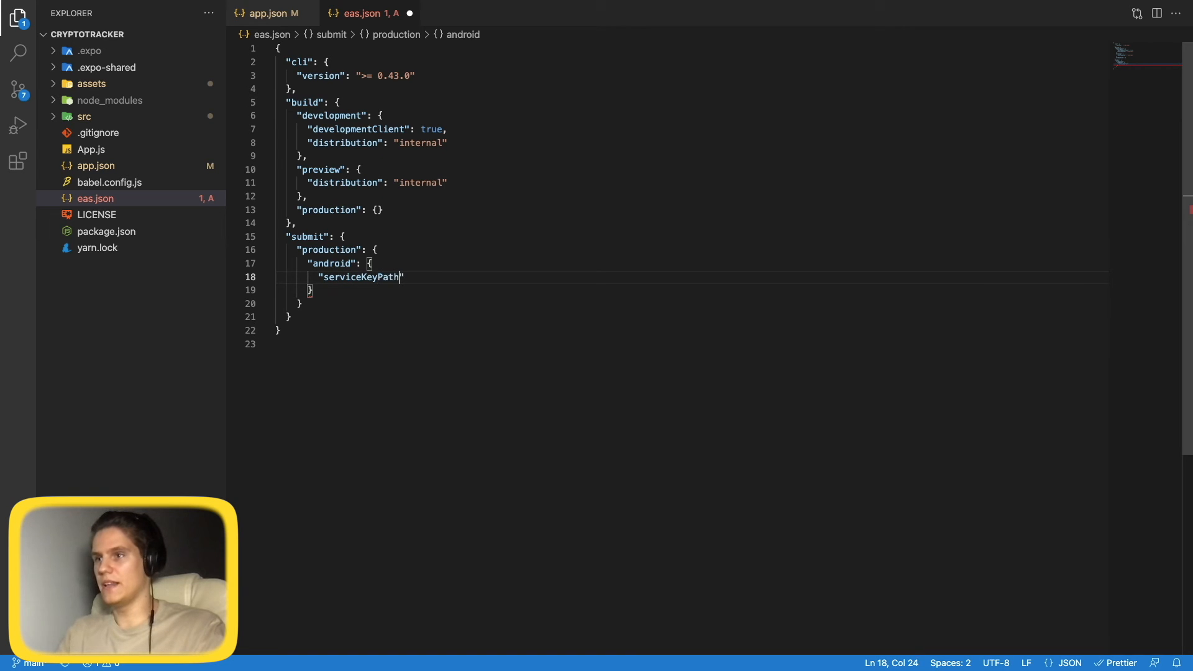
{"action": "key", "text": "super+v"}
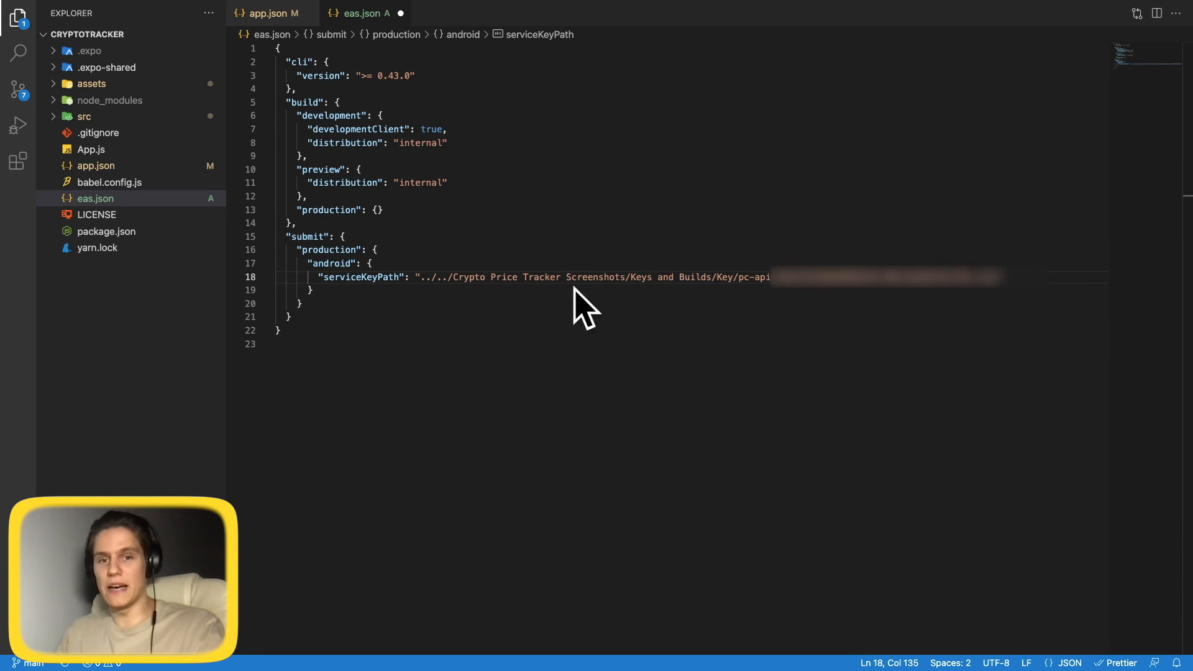
Correct the key name to serviceAccountKeyPath and save eas.json.
{"action": "left_click", "coordinate": [362, 277]}
{"action": "type", "text": "Account"}
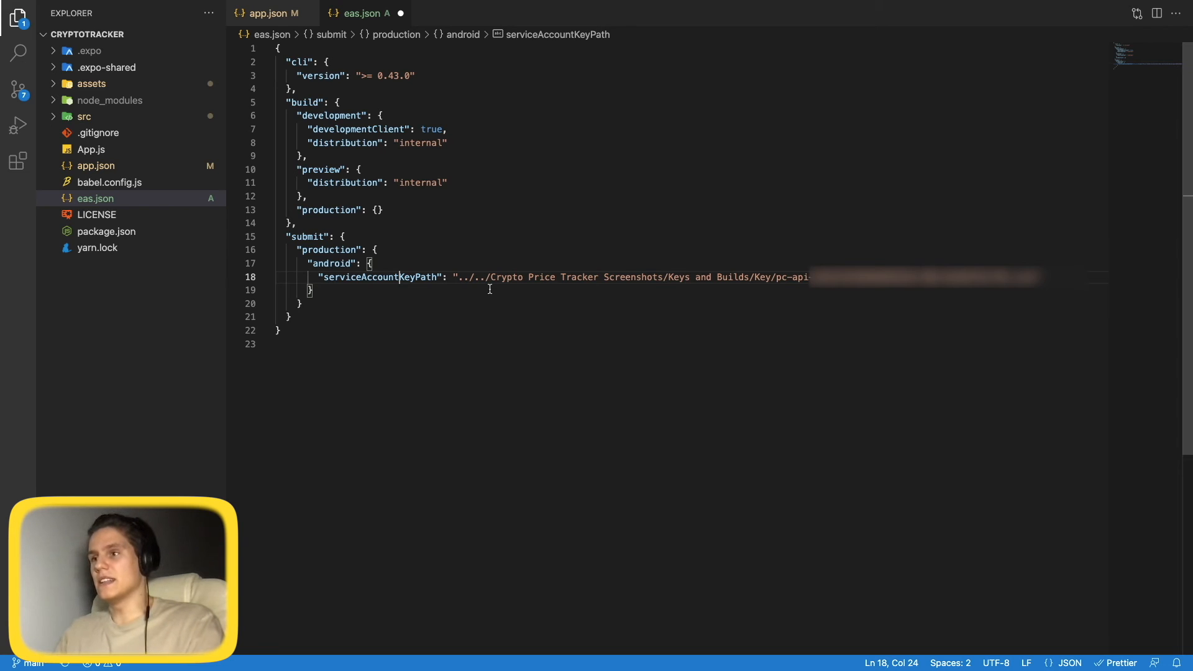
{"action": "key", "text": "ctrl+s"}
{"action": "left_click_drag", "start_coordinate": [316, 277], "coordinate": [1010, 277]}
{"action": "left_click", "coordinate": [854, 305]}
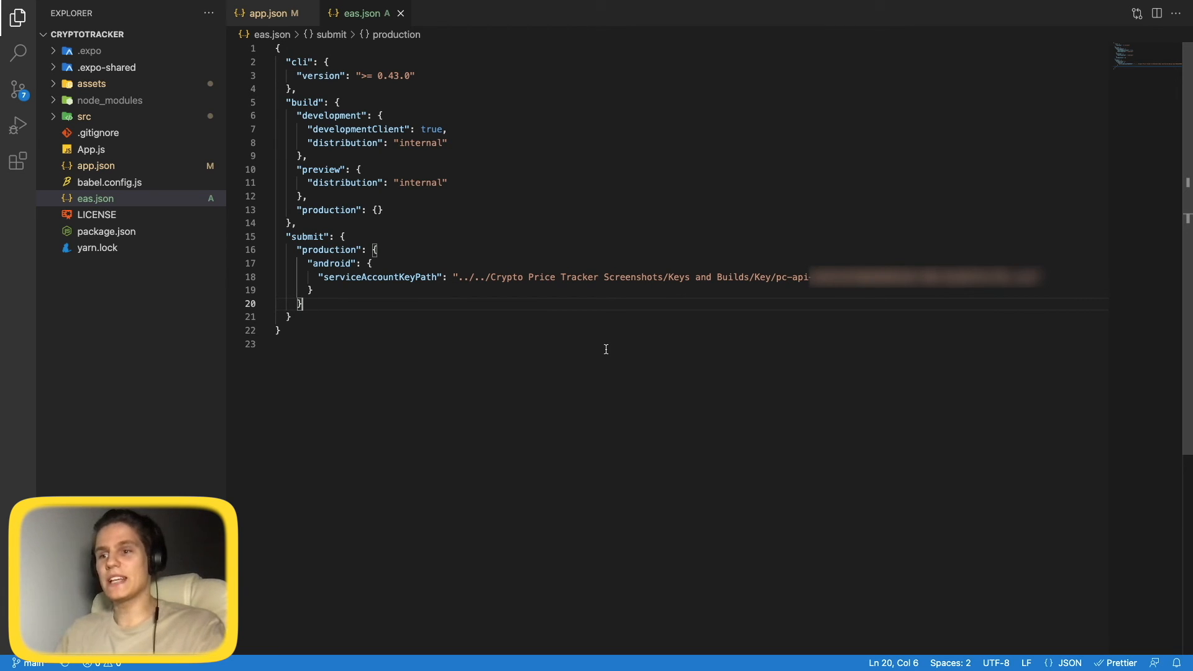
Open the integrated terminal and focus its prompt.
{"action": "left_click", "coordinate": [551, 534]}
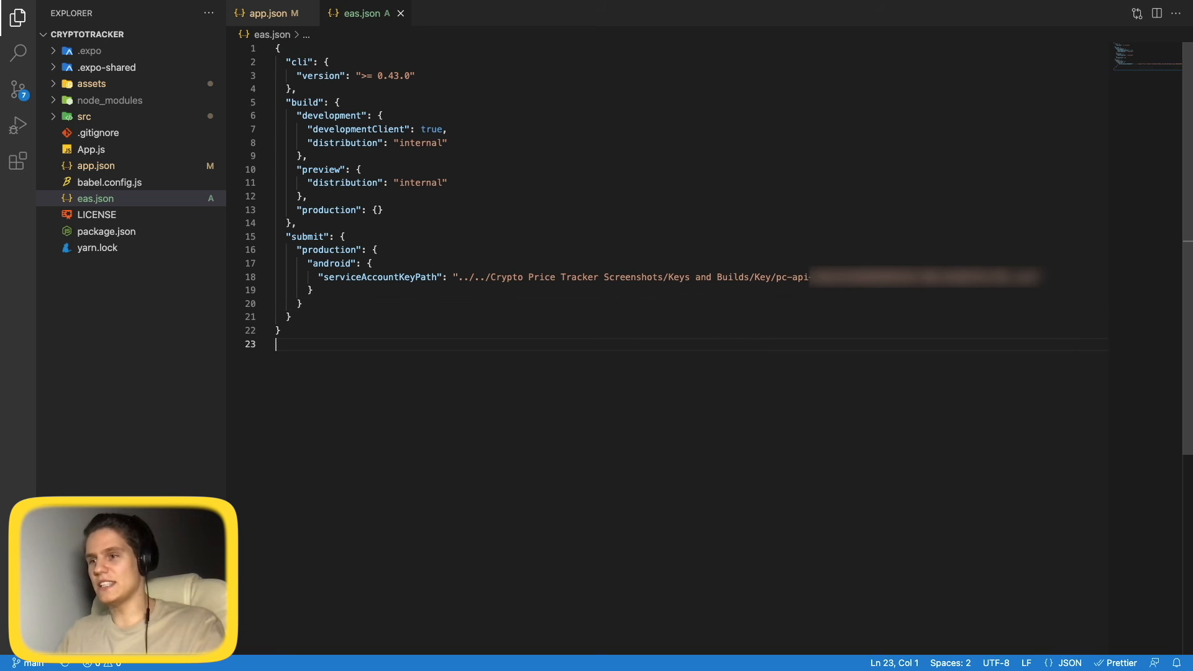
{"action": "key", "text": "ctrl+grave"}
{"action": "left_click", "coordinate": [521, 544]}
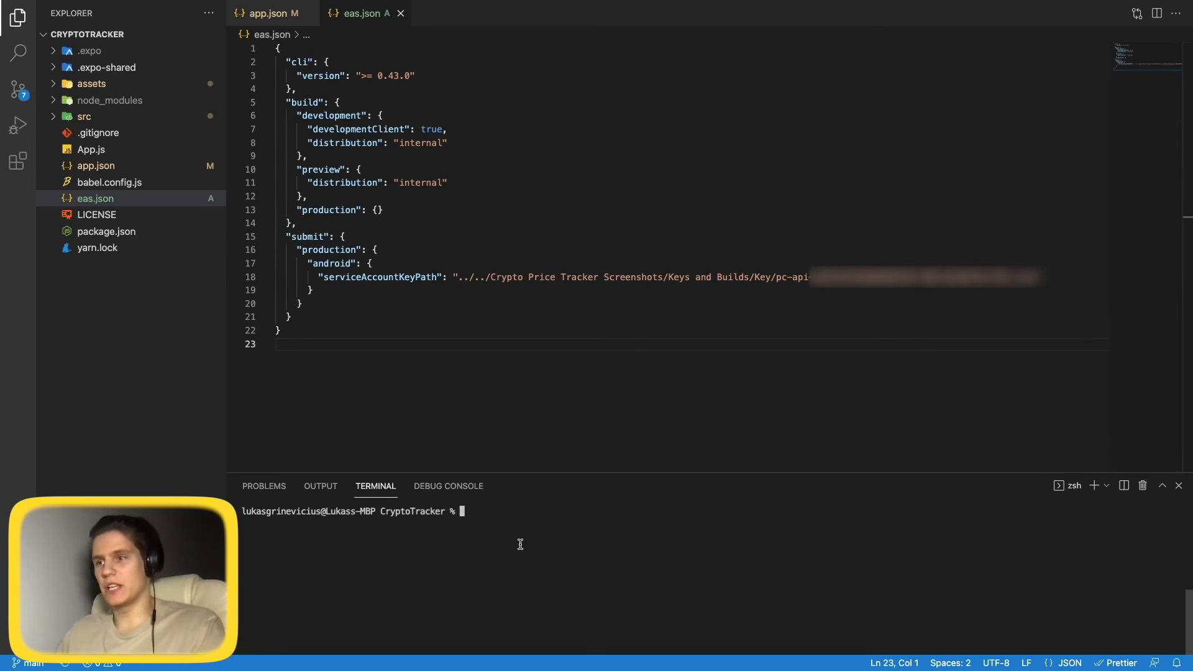
Run 'eas build --platform android' and open the build details page on Expo.
{"action": "type", "text": "eas"}
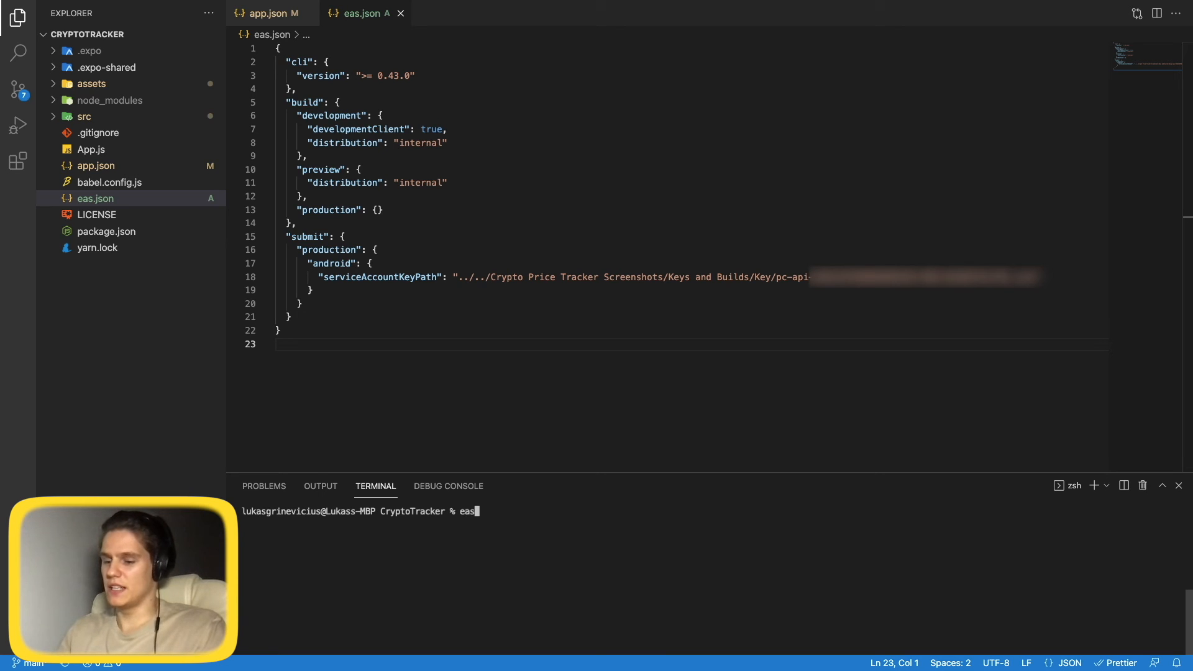
{"action": "type", "text": " build --p"}
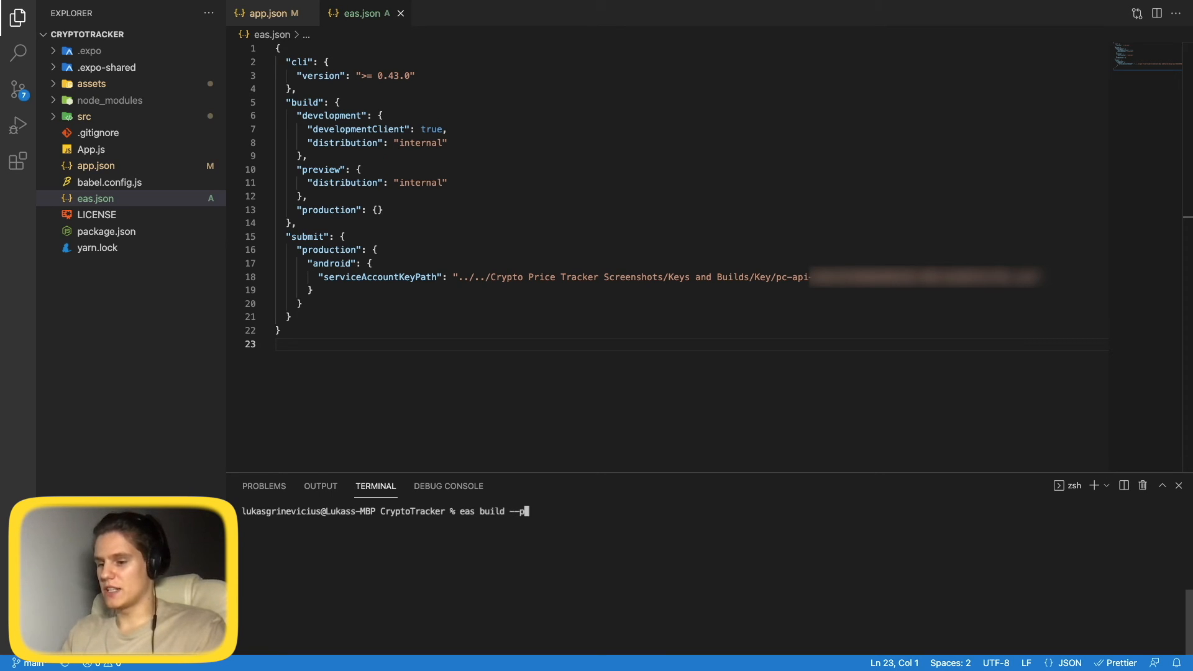
{"action": "type", "text": "latform android"}
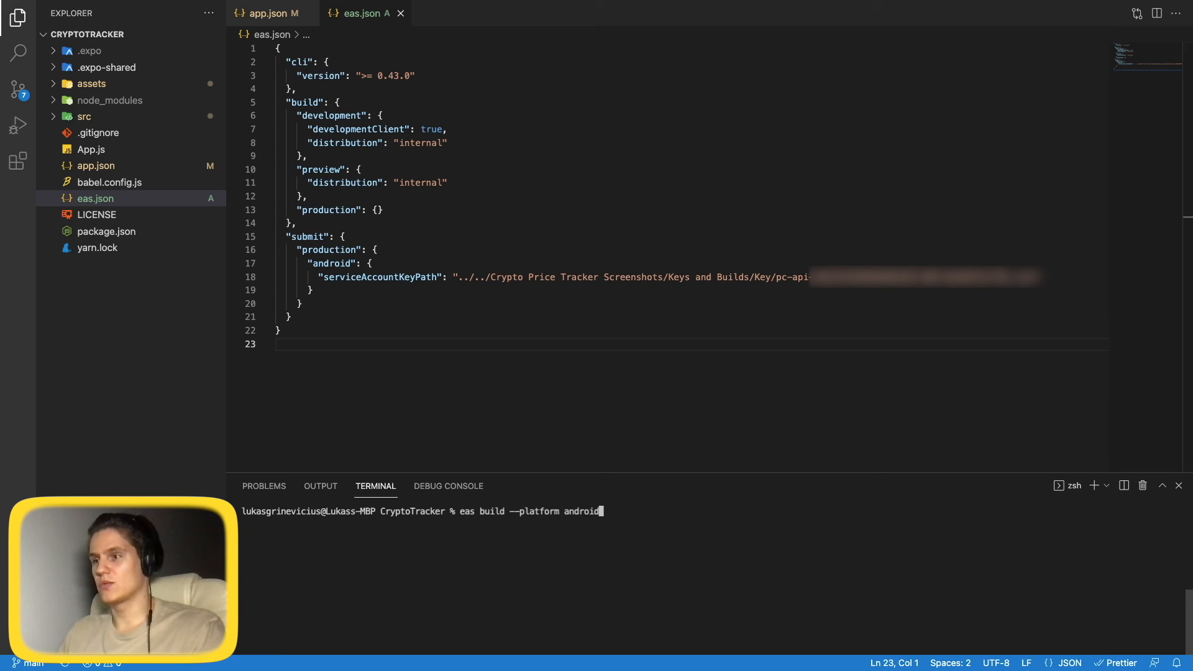
{"action": "key", "text": "Return"}
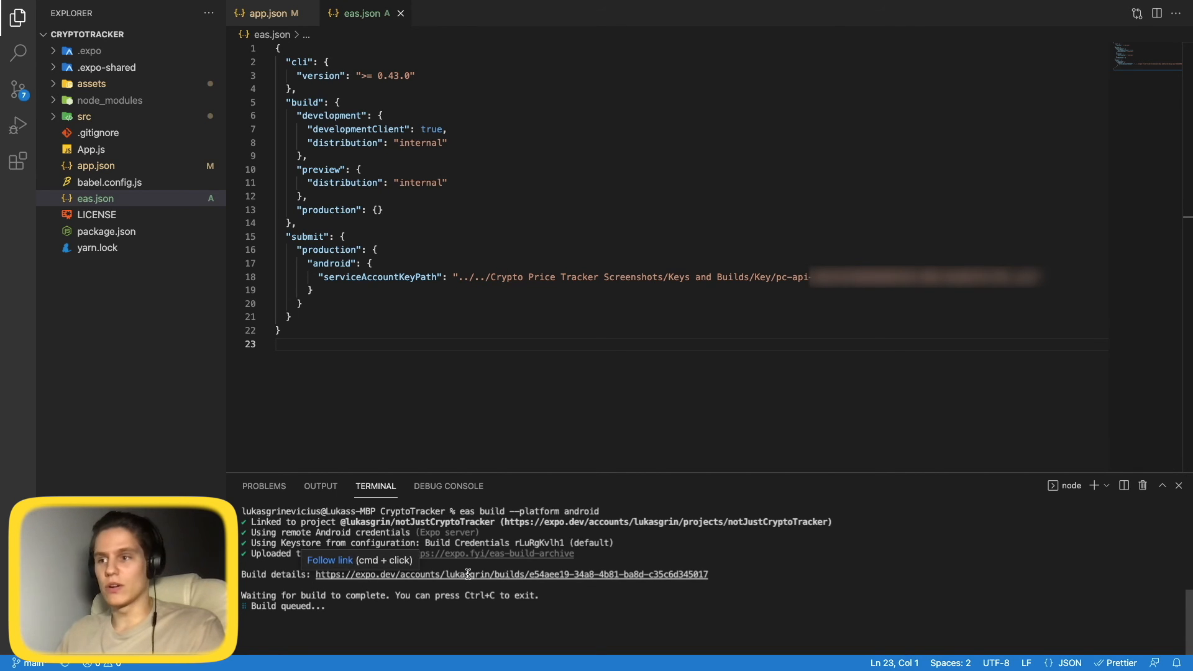
{"action": "left_click", "coordinate": [495, 576], "text": "super"}
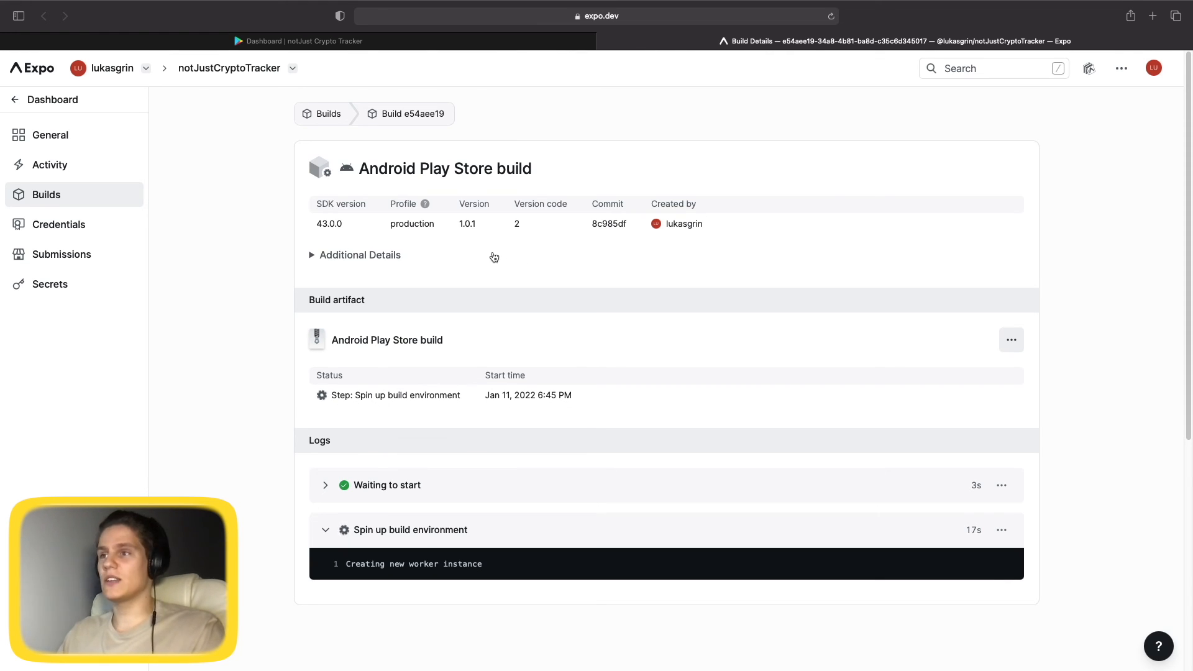
Wait for the 1.0.1 build to finish, then enter 'eas submit -p android --latest' in VS Code.
{"action": "left_click_drag", "start_coordinate": [460, 227], "coordinate": [473, 227]}
{"action": "left_click", "coordinate": [471, 234]}
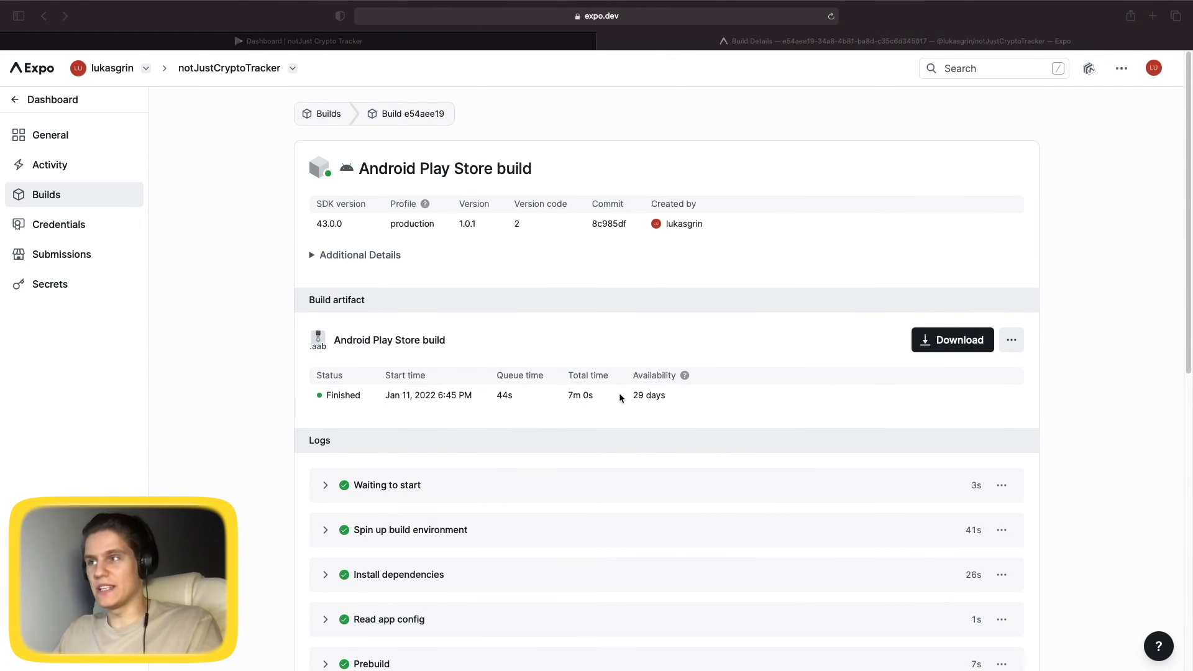
{"action": "key", "text": "ctrl+Left"}
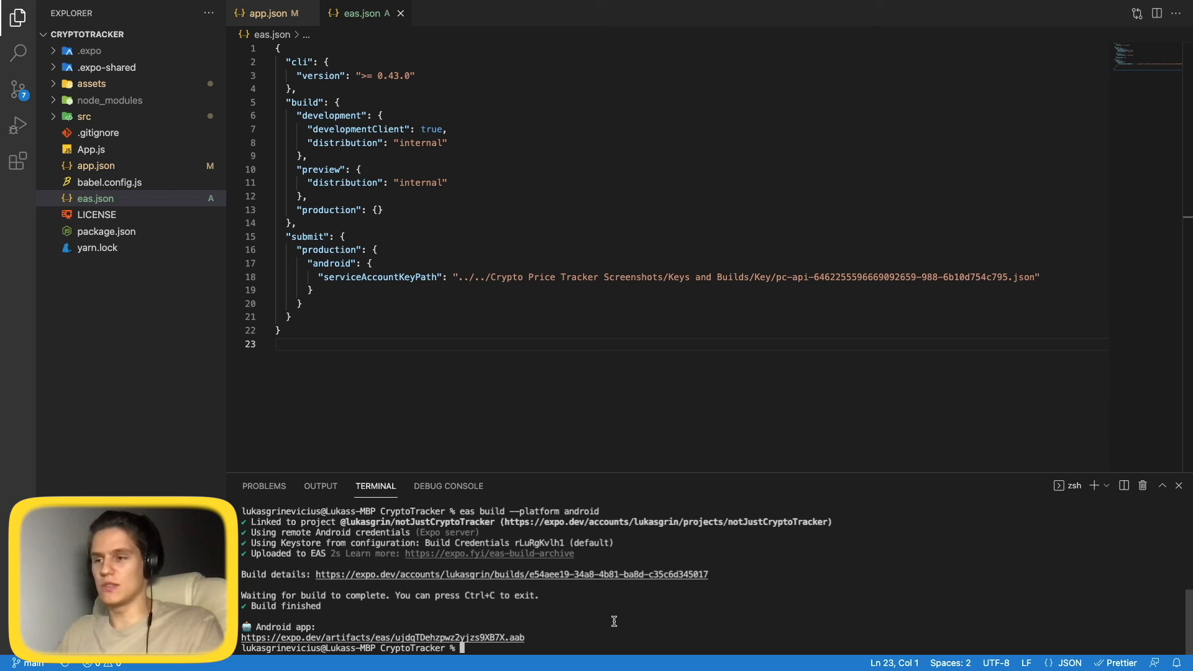
{"action": "type", "text": "eas su"}
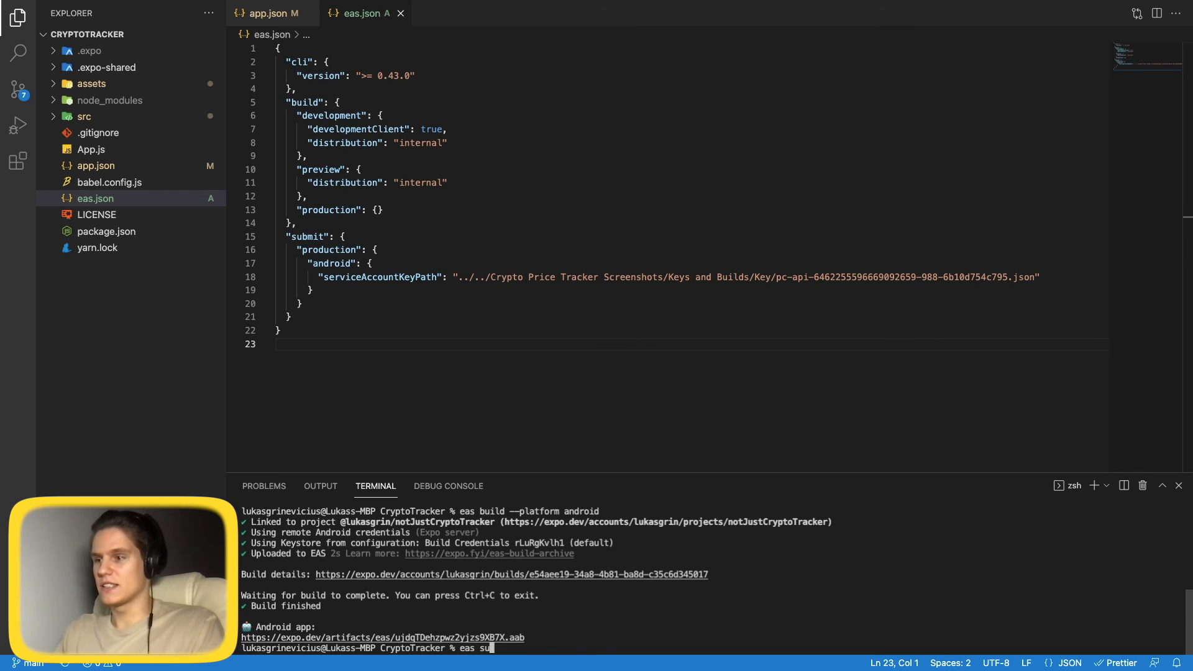
{"action": "type", "text": "bmit "}
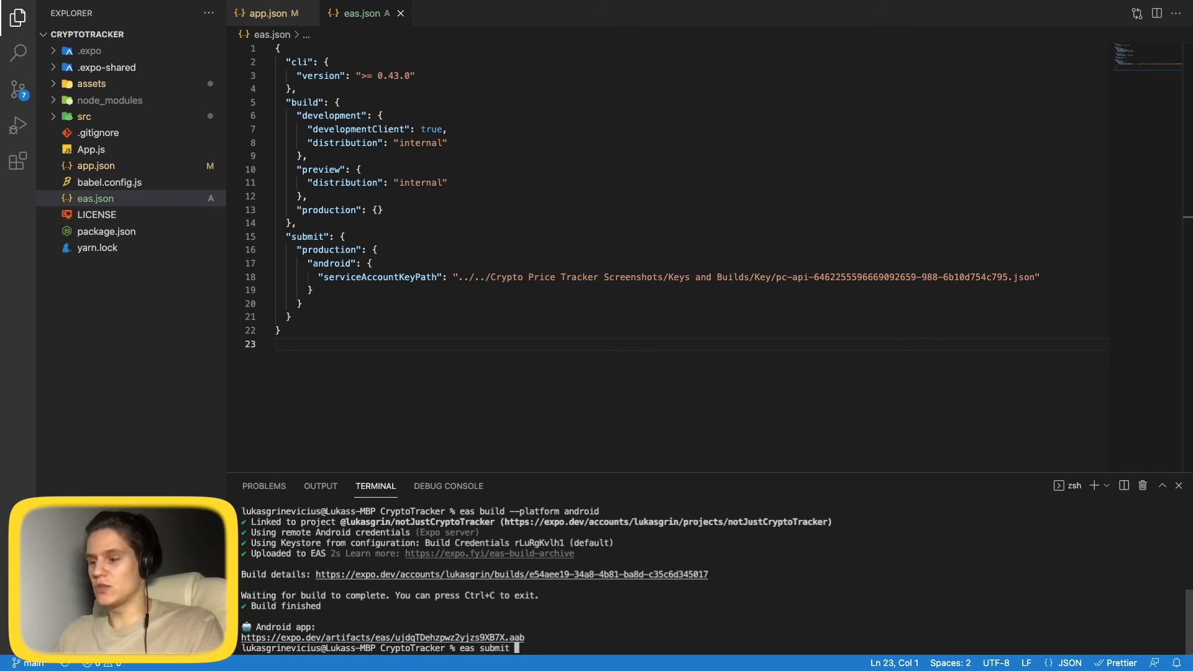
{"action": "type", "text": "-p andr"}
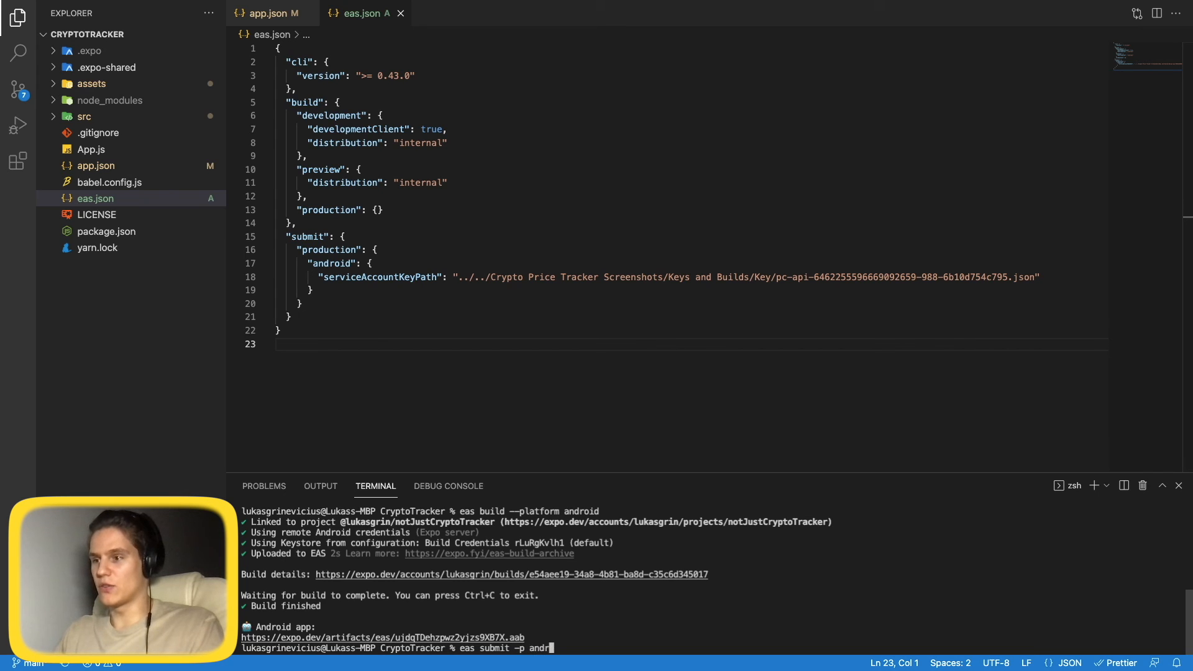
{"action": "type", "text": "oid "}
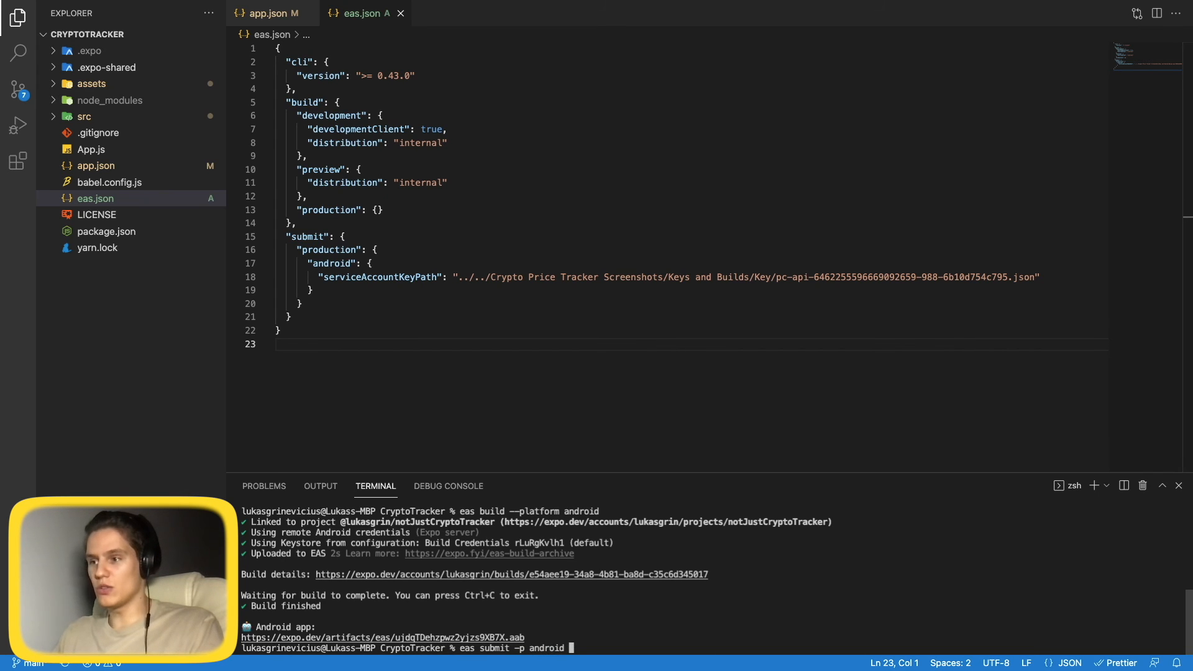
{"action": "type", "text": "--latest"}
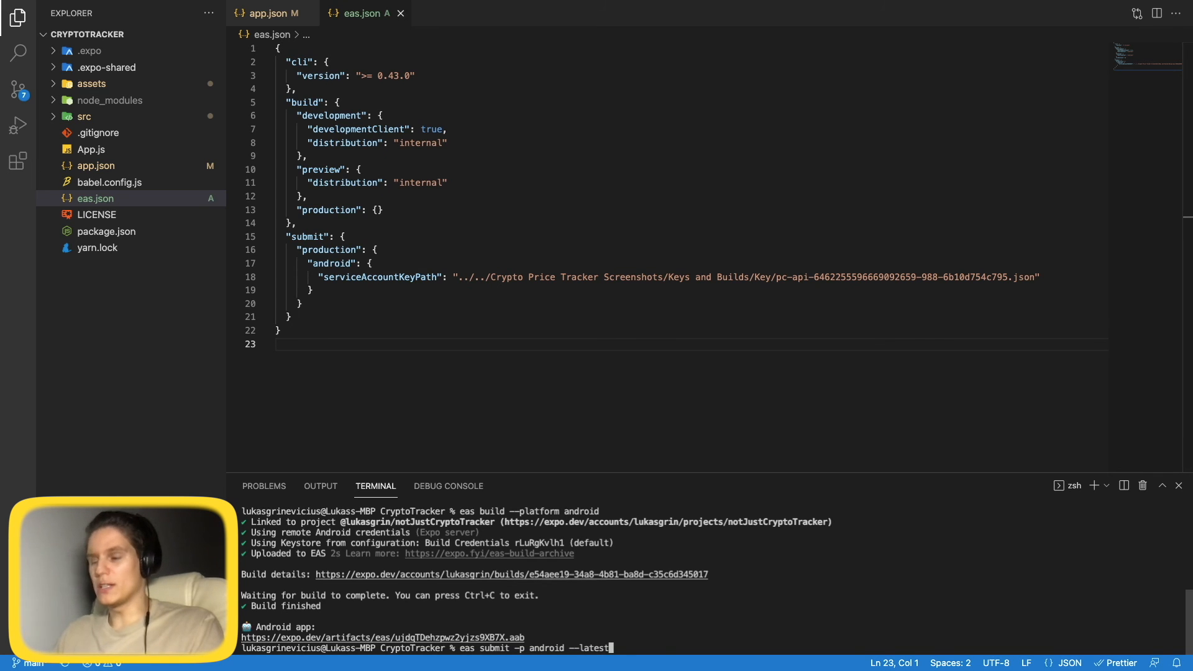
Glance at the Expo build page, then run the submit command for the latest Android build.
{"action": "key", "text": "ctrl+Left"}
{"action": "key", "text": "ctrl+Left"}
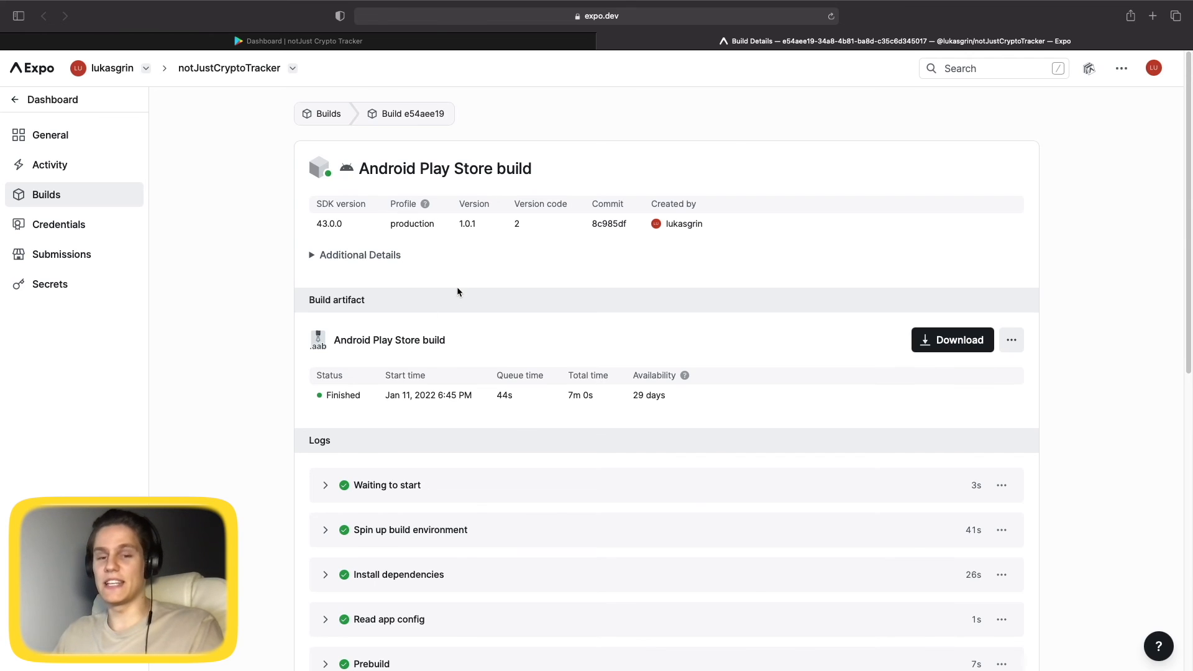
{"action": "key", "text": "ctrl+Right"}
{"action": "key", "text": "ctrl+Right"}
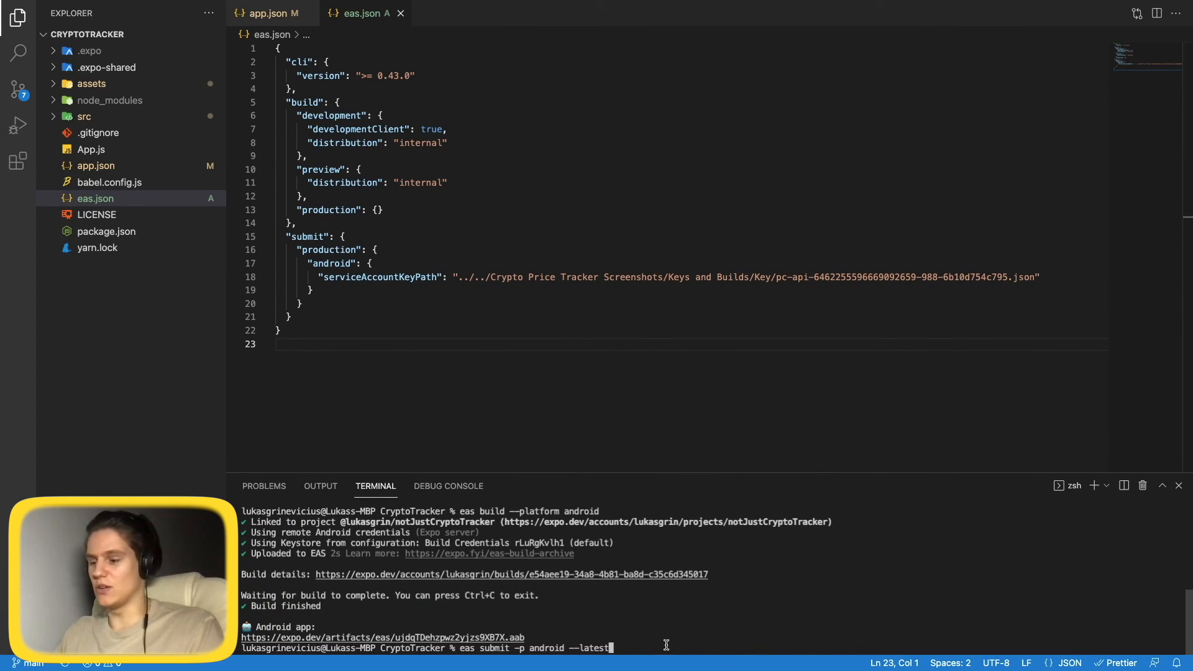
{"action": "key", "text": "Return"}
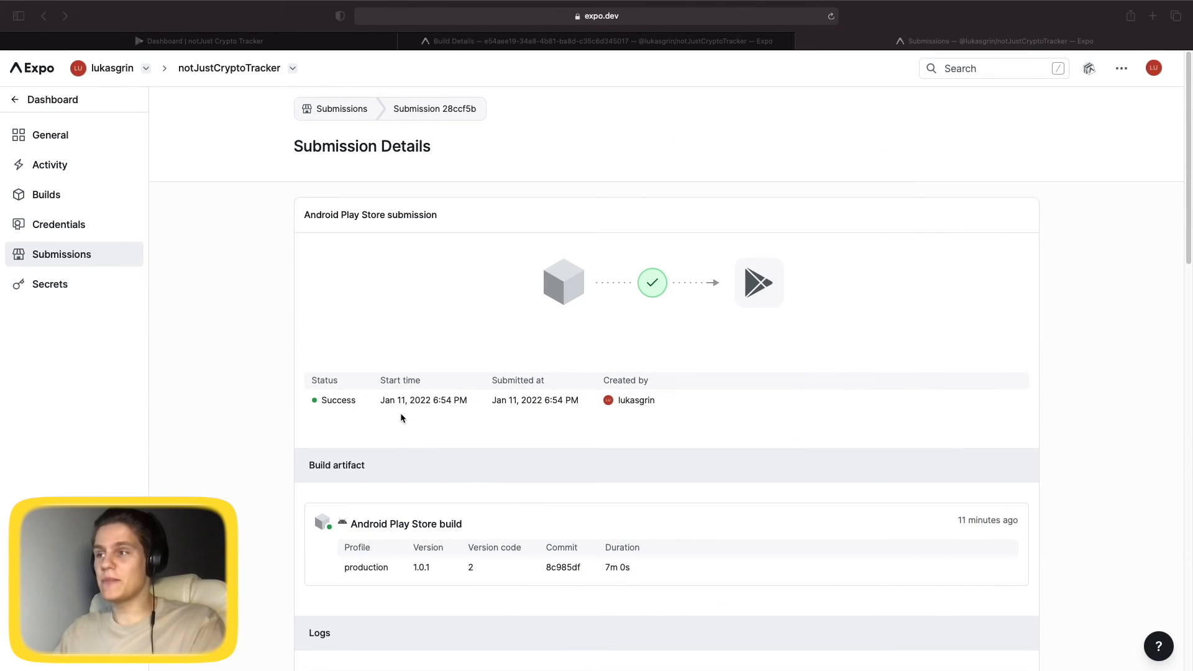
In Releases overview, open the release details of version 1.0.1 on the Internal testing track.
{"action": "left_click", "coordinate": [254, 43]}
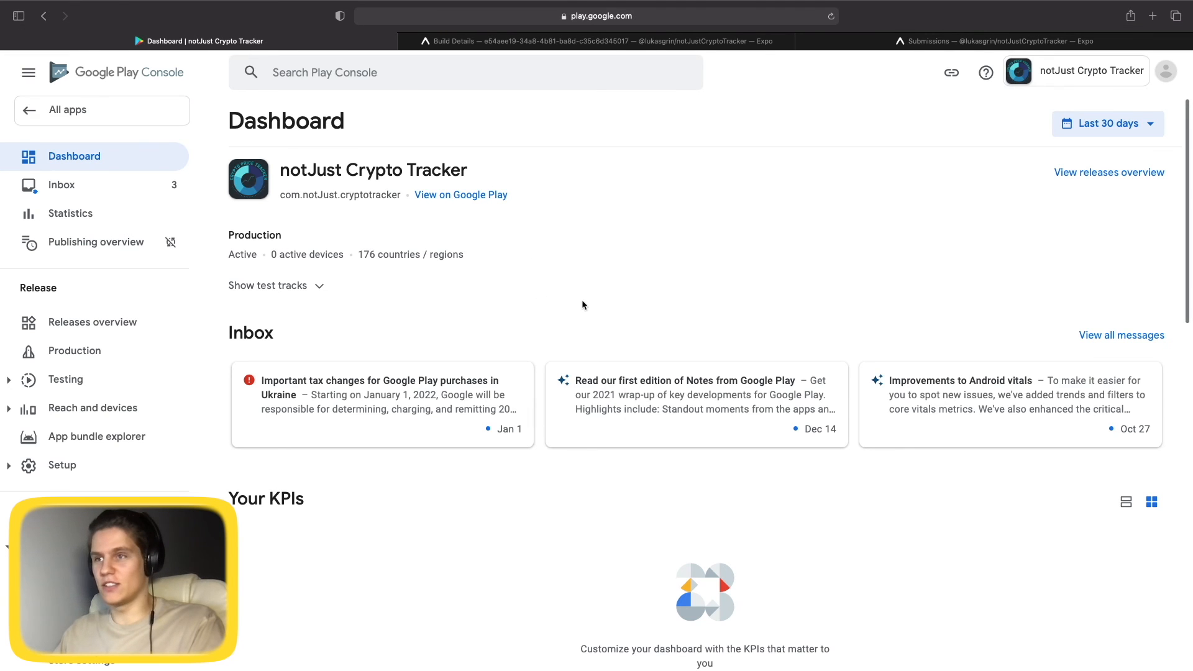
{"action": "left_click", "coordinate": [100, 324]}
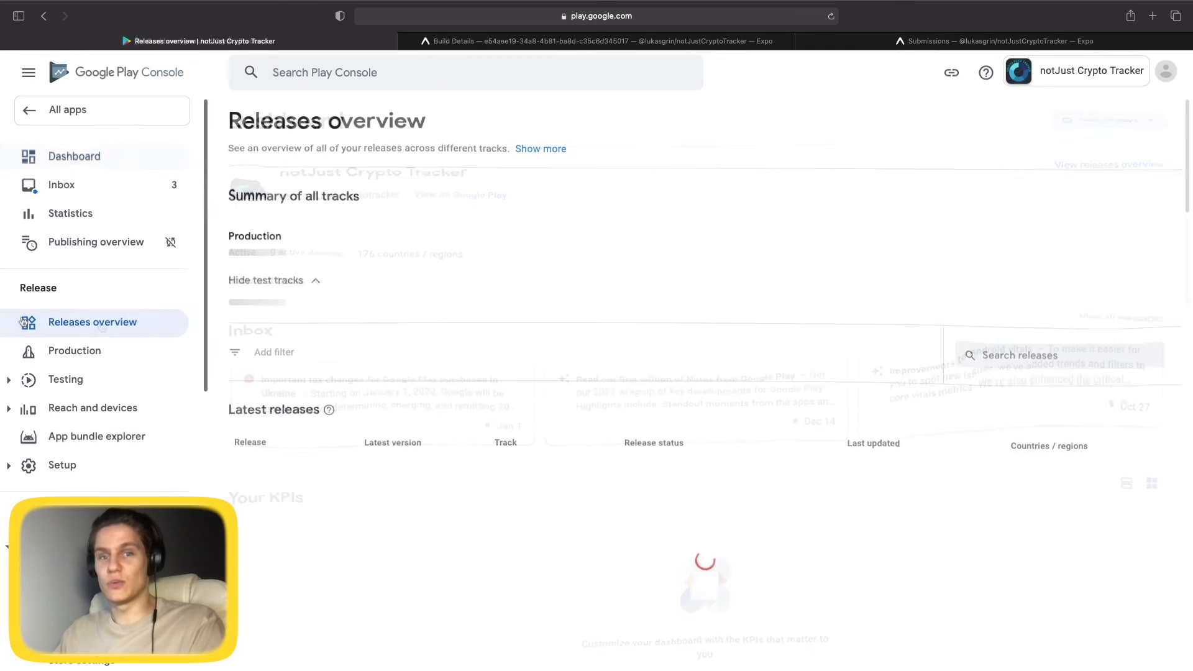
{"action": "scroll", "coordinate": [509, 311], "scroll_direction": "down", "scroll_amount": 2}
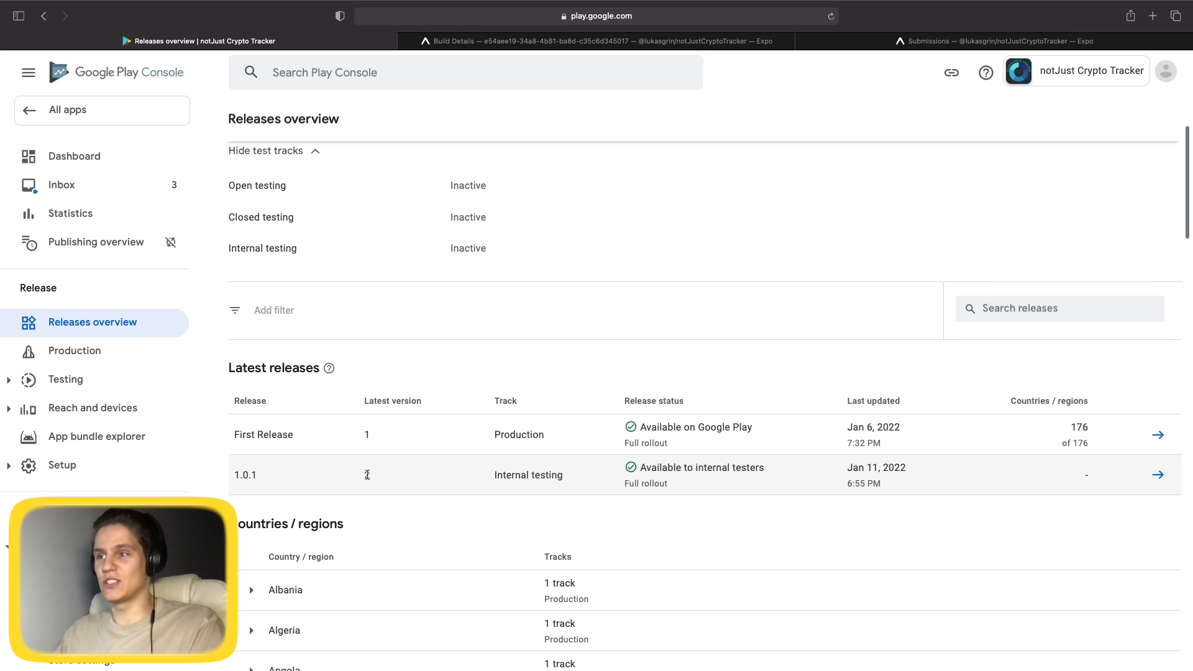
{"action": "double_click", "coordinate": [504, 476]}
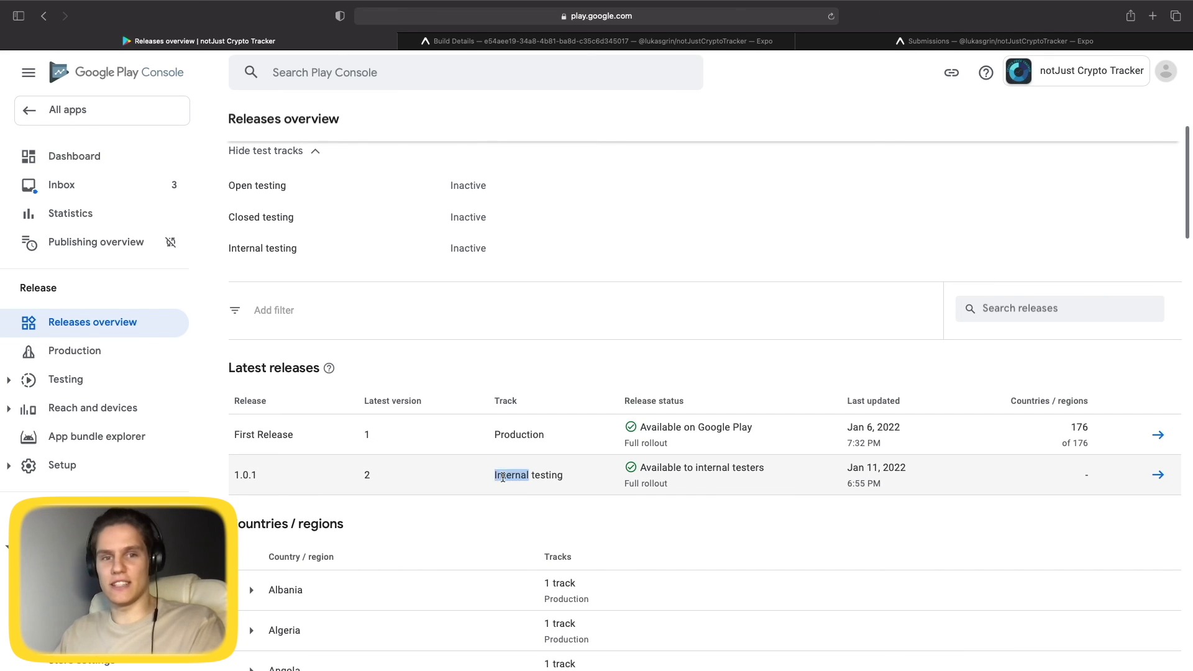
{"action": "left_click", "coordinate": [505, 478]}
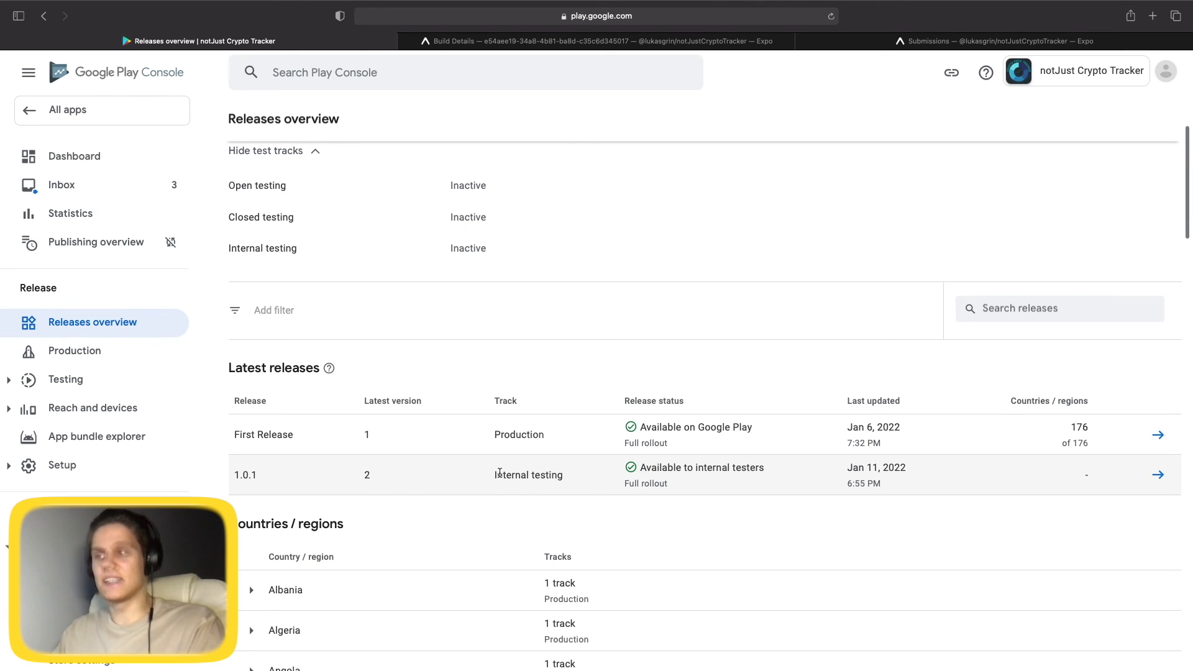
{"action": "left_click", "coordinate": [1157, 475]}
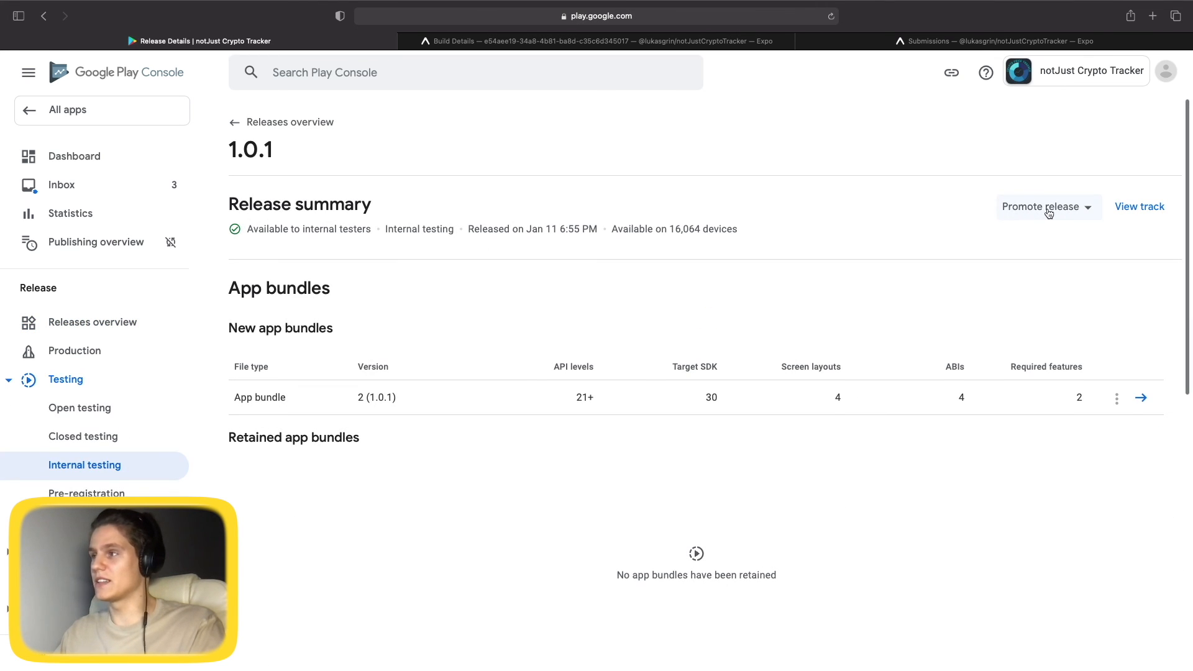
Promote release 1.0.1 to Production with release note 'Changed home title' and save the draft.
{"action": "left_click", "coordinate": [1050, 212]}
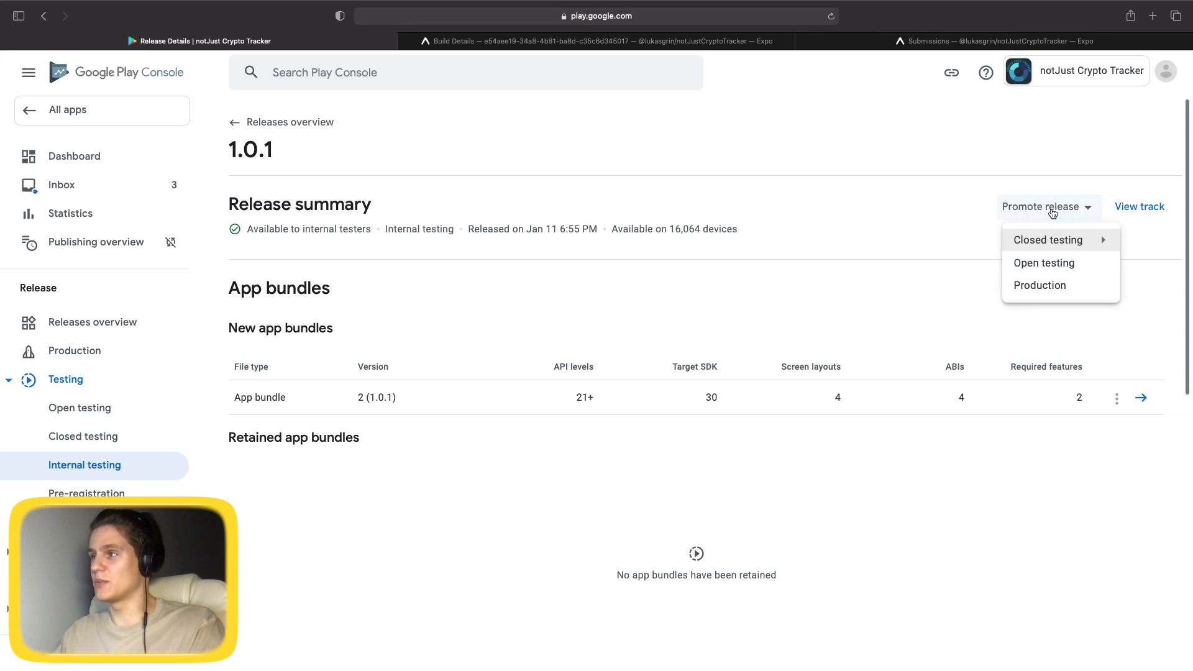
{"action": "left_click", "coordinate": [1043, 286]}
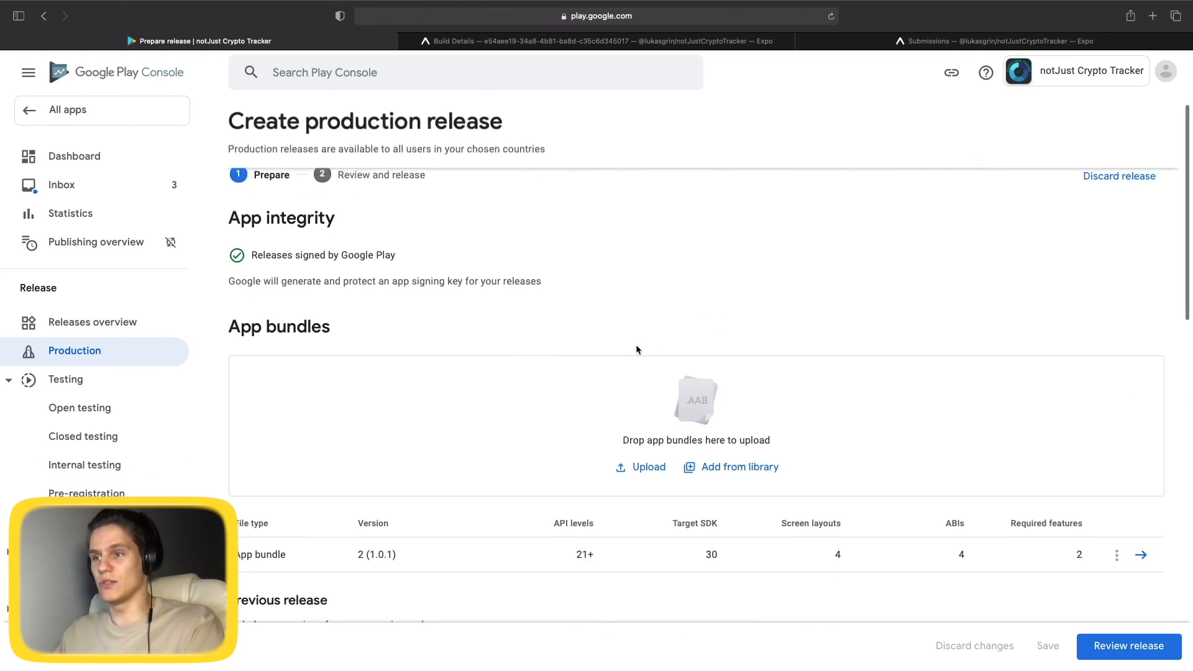
{"action": "scroll", "coordinate": [878, 348], "scroll_direction": "down", "scroll_amount": 10}
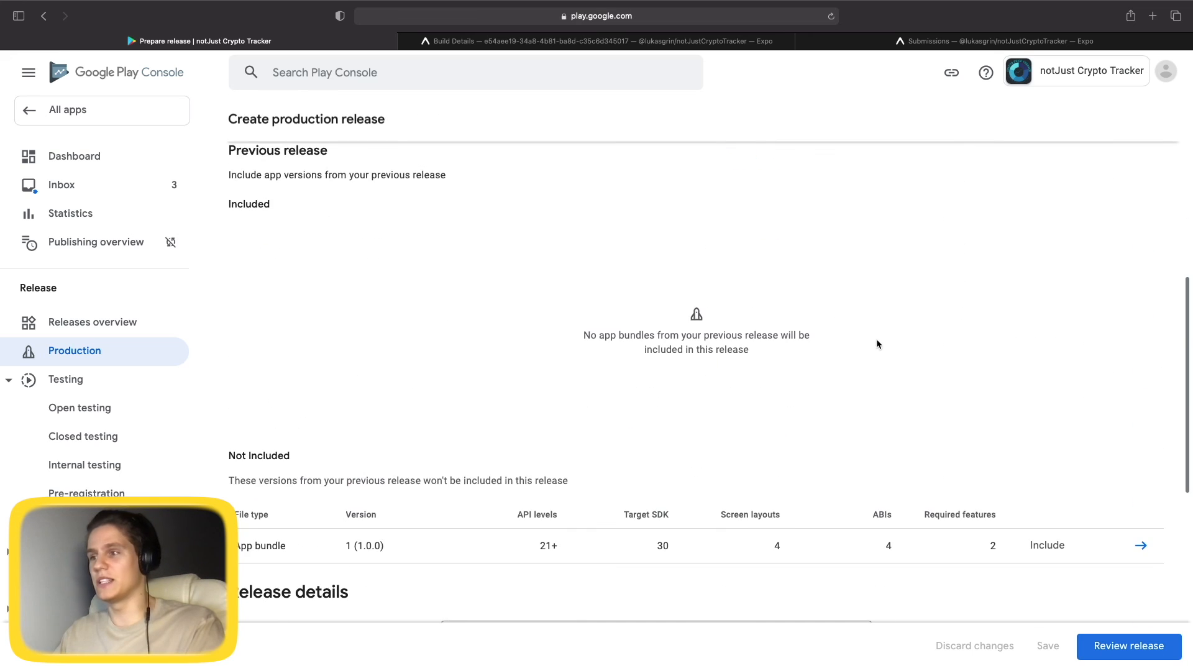
{"action": "scroll", "coordinate": [620, 423], "scroll_direction": "down", "scroll_amount": 5}
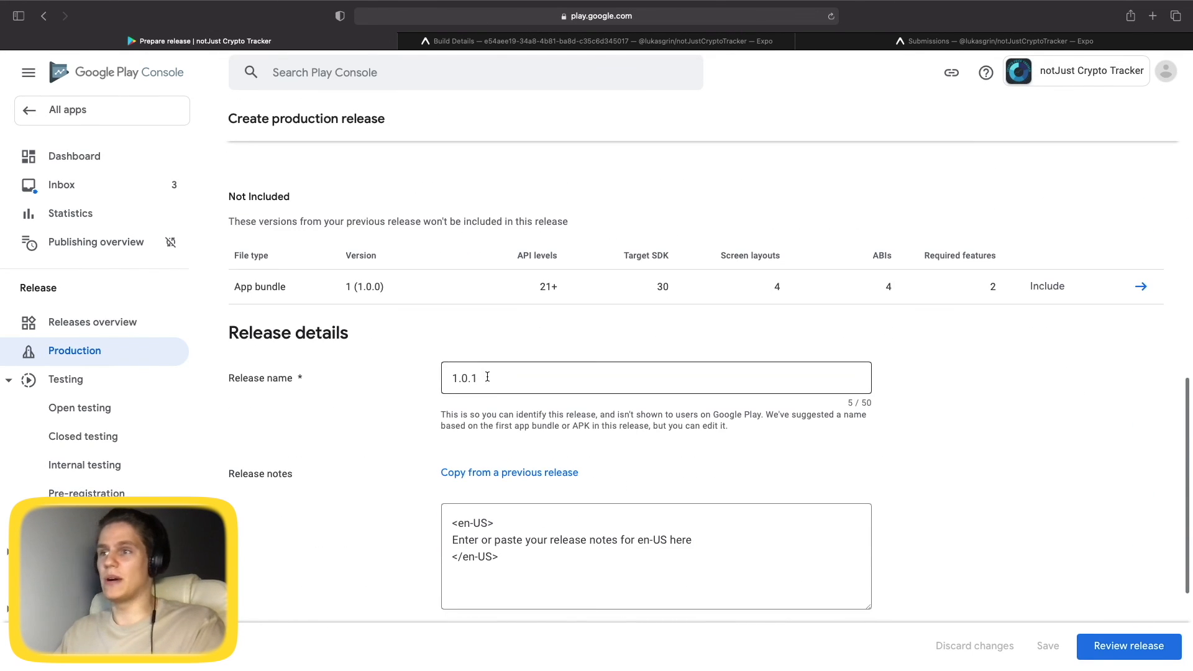
{"action": "scroll", "coordinate": [606, 467], "scroll_direction": "down", "scroll_amount": 1}
{"action": "left_click_drag", "start_coordinate": [695, 487], "coordinate": [457, 486]}
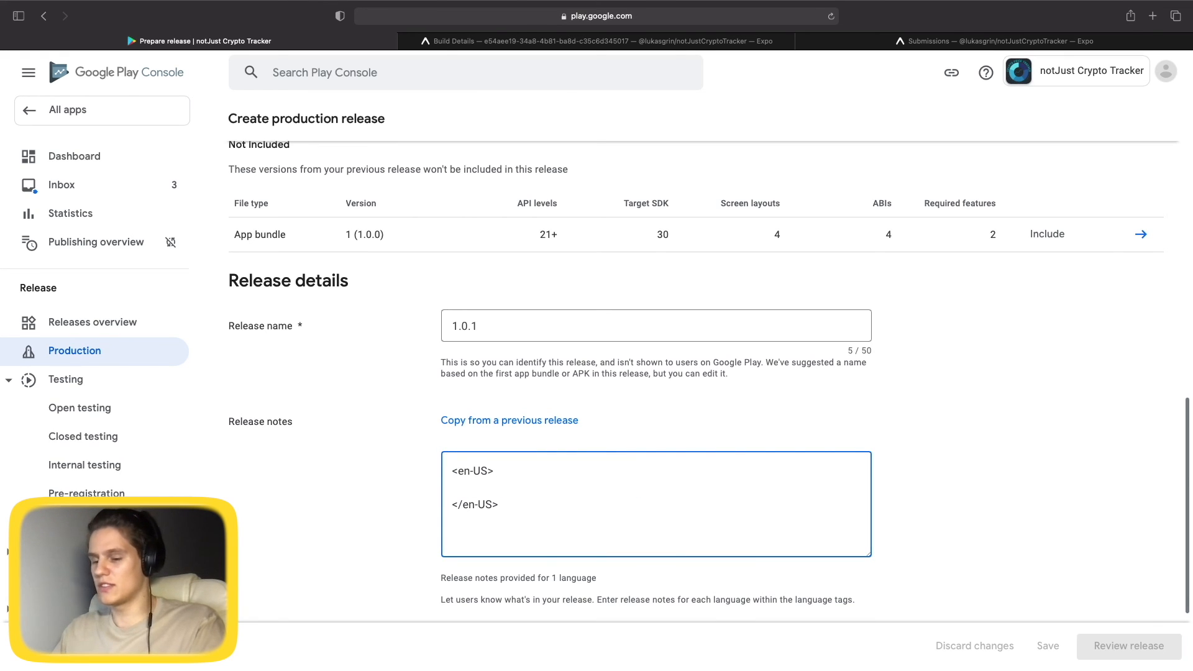
{"action": "type", "text": "Changed home"}
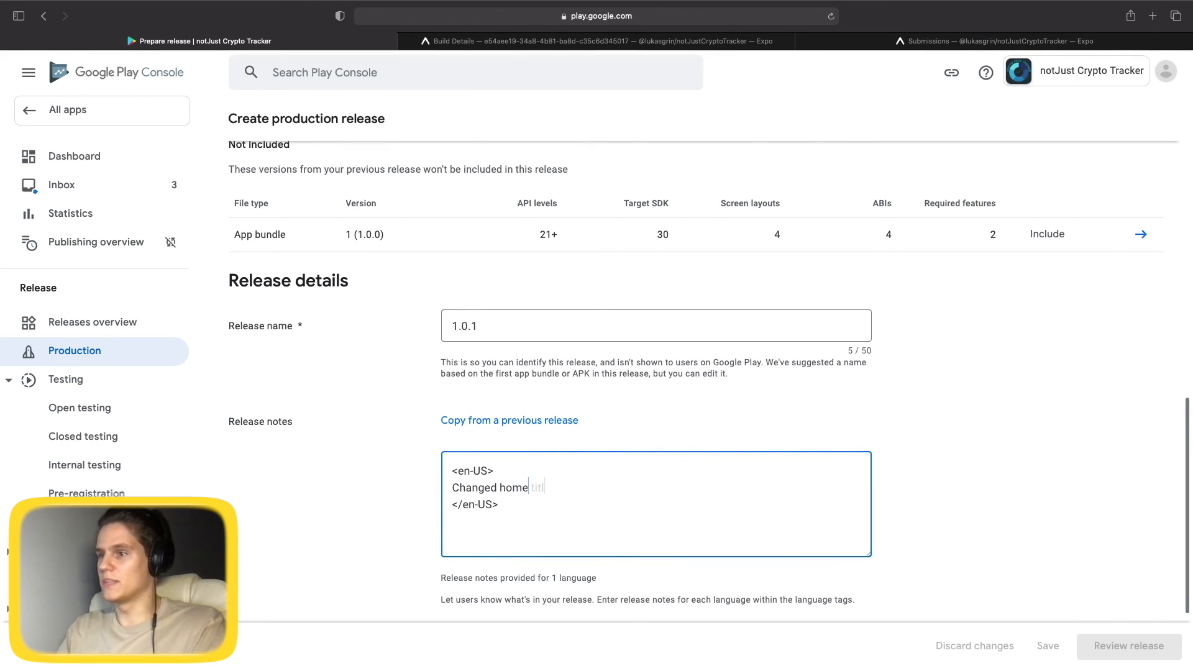
{"action": "type", "text": " title."}
{"action": "scroll", "coordinate": [951, 479], "scroll_direction": "up", "scroll_amount": 10}
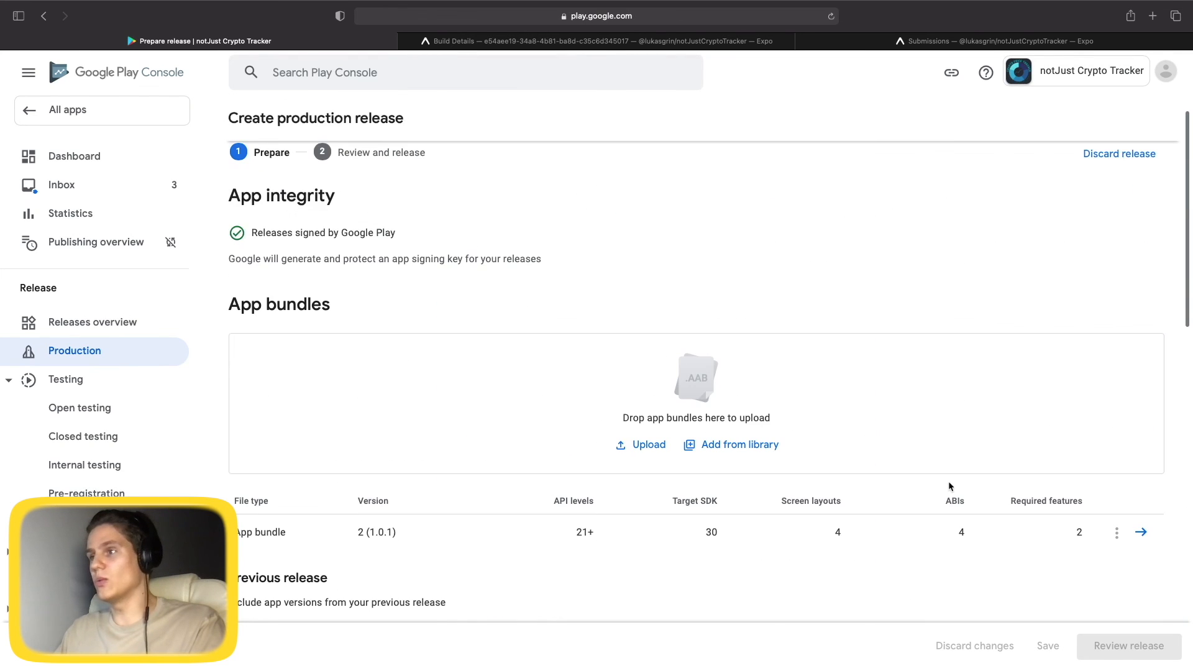
{"action": "left_click", "coordinate": [1048, 647]}
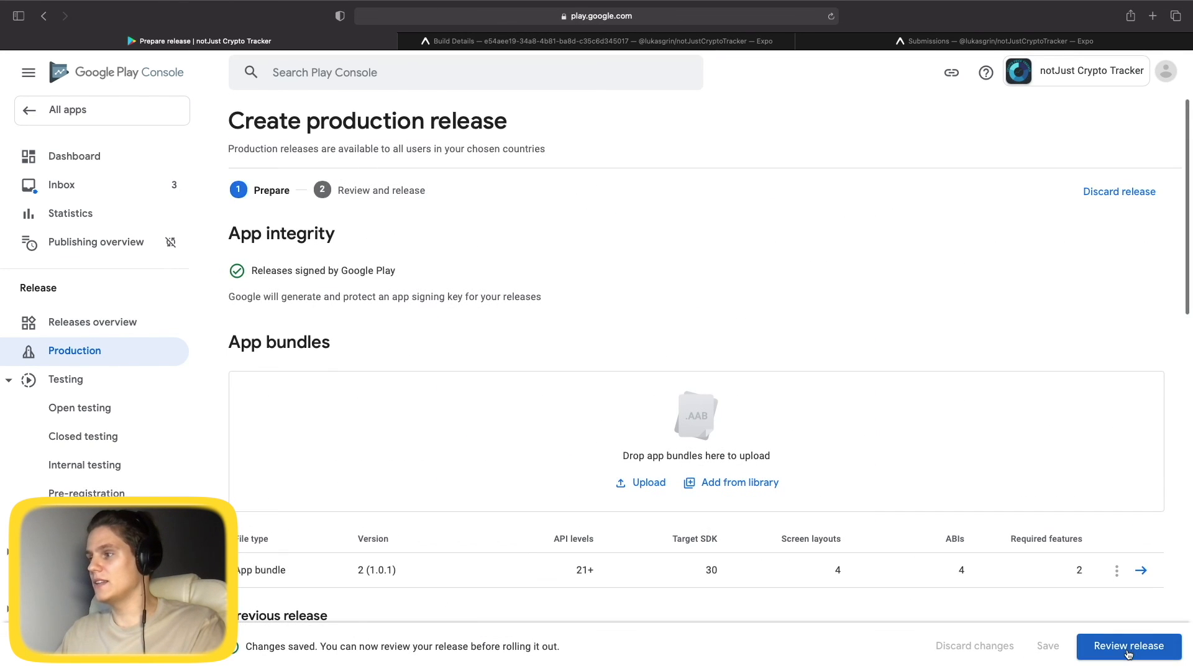
Review the production release, checking its two warnings, and start the rollout to Production.
{"action": "left_click", "coordinate": [1128, 649]}
{"action": "left_click", "coordinate": [314, 309]}
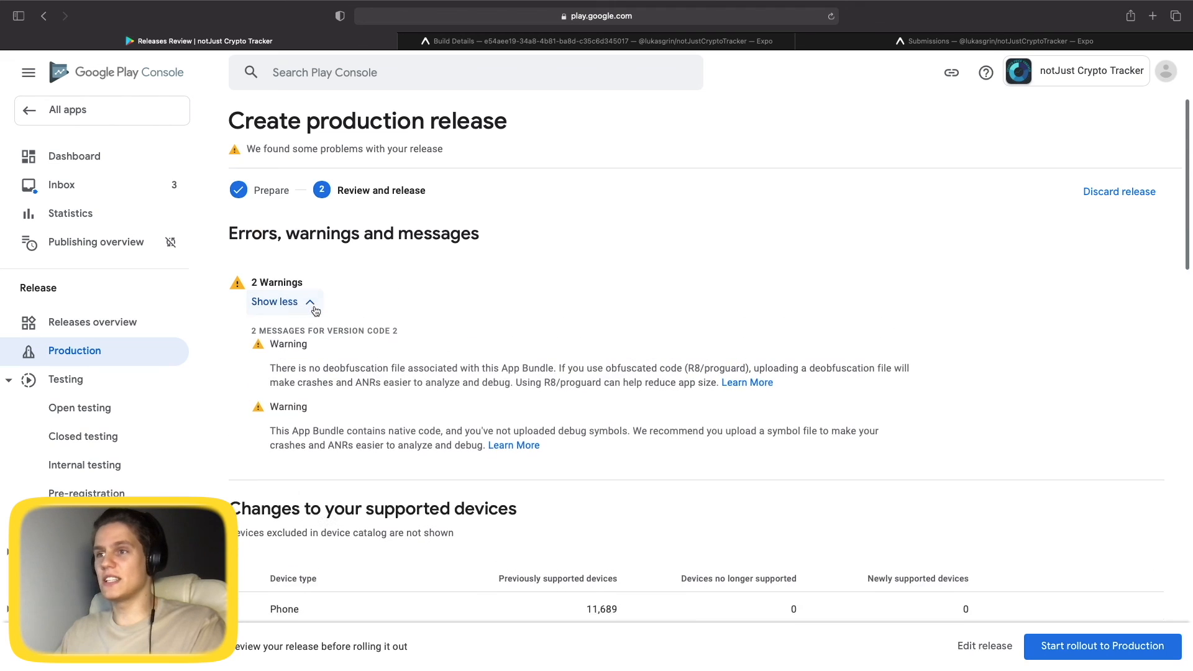
{"action": "left_click", "coordinate": [310, 304]}
{"action": "scroll", "coordinate": [782, 490], "scroll_direction": "down", "scroll_amount": 2}
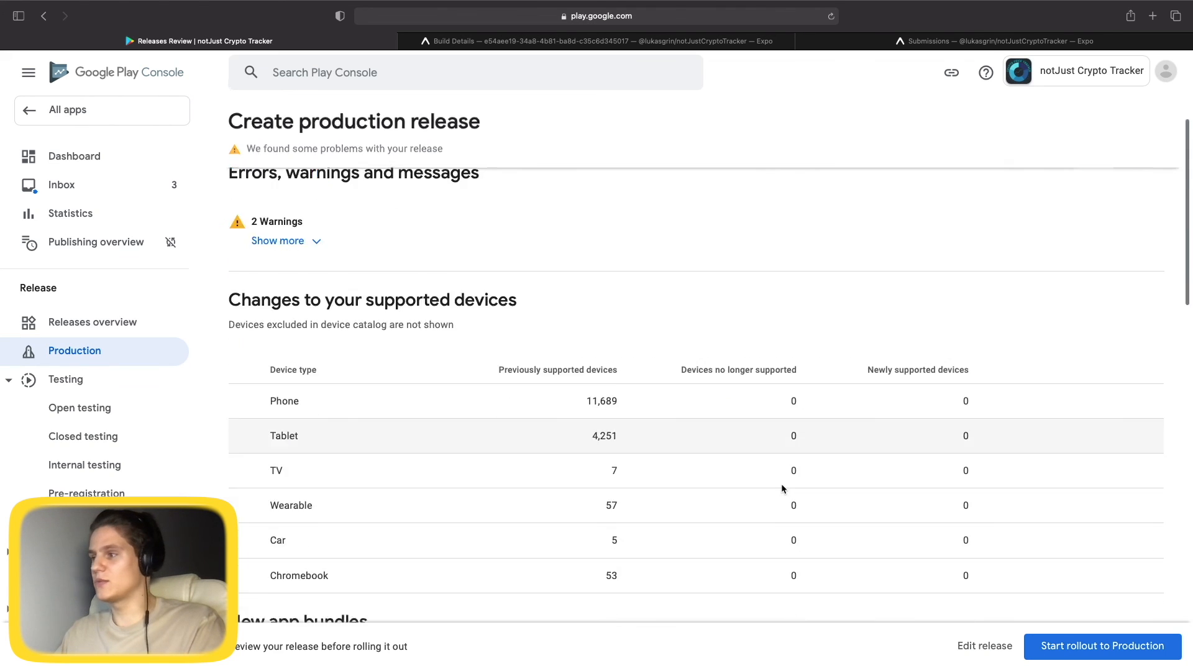
{"action": "scroll", "coordinate": [781, 488], "scroll_direction": "down", "scroll_amount": 3}
{"action": "scroll", "coordinate": [714, 487], "scroll_direction": "up", "scroll_amount": 1}
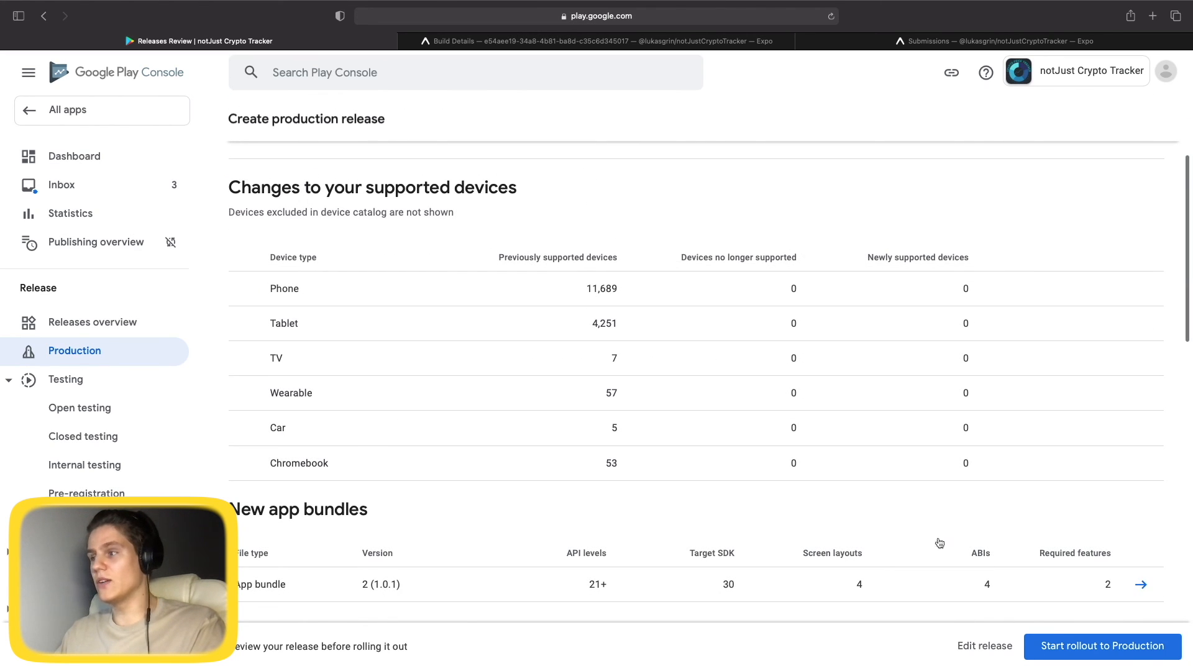
{"action": "left_click", "coordinate": [1103, 646]}
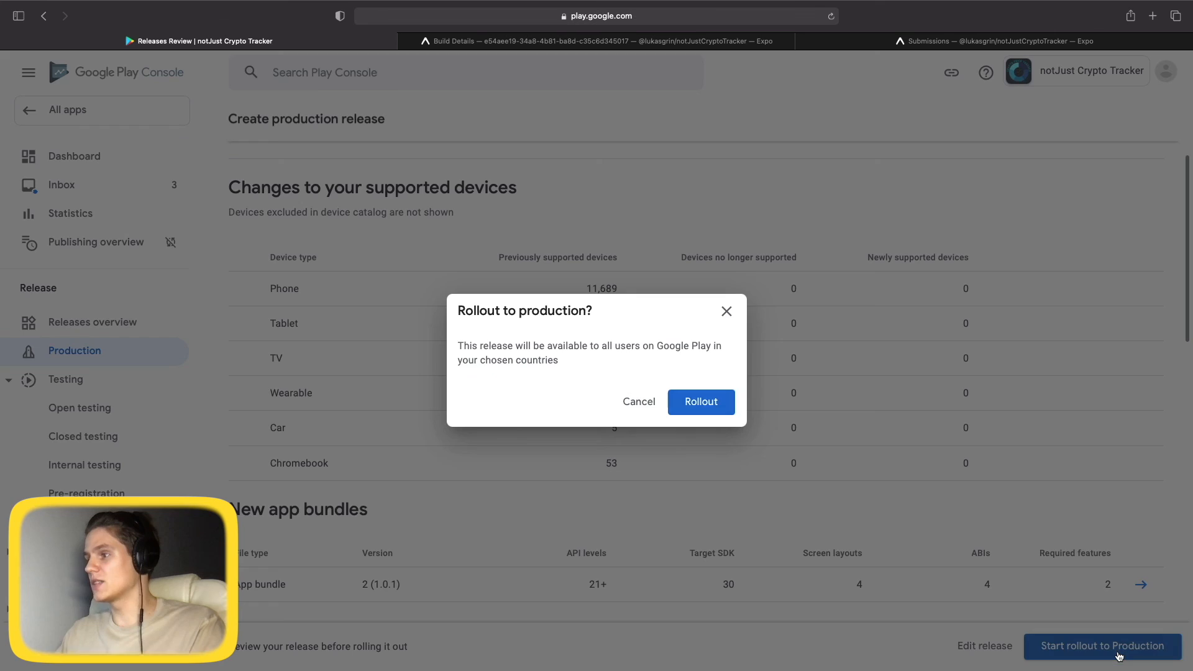
Confirm the rollout of release 1.0.1 to Production.
{"action": "left_click", "coordinate": [703, 407]}
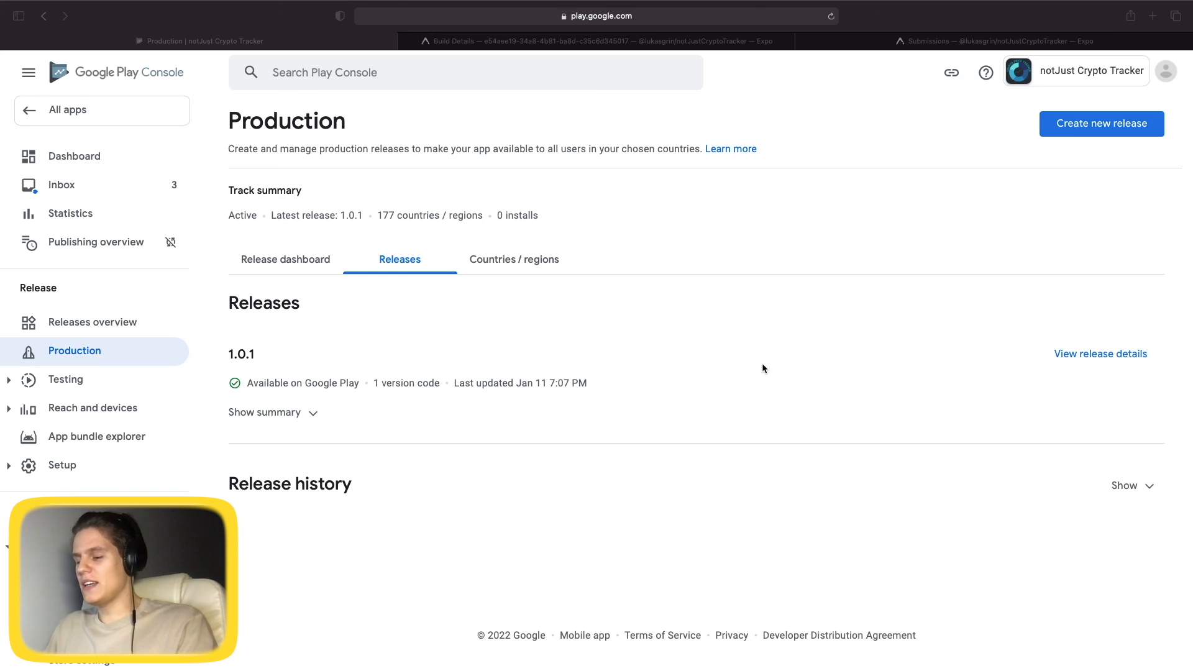
Switch to the desktop showing the Android emulator.
{"action": "key", "text": "ctrl+Left"}
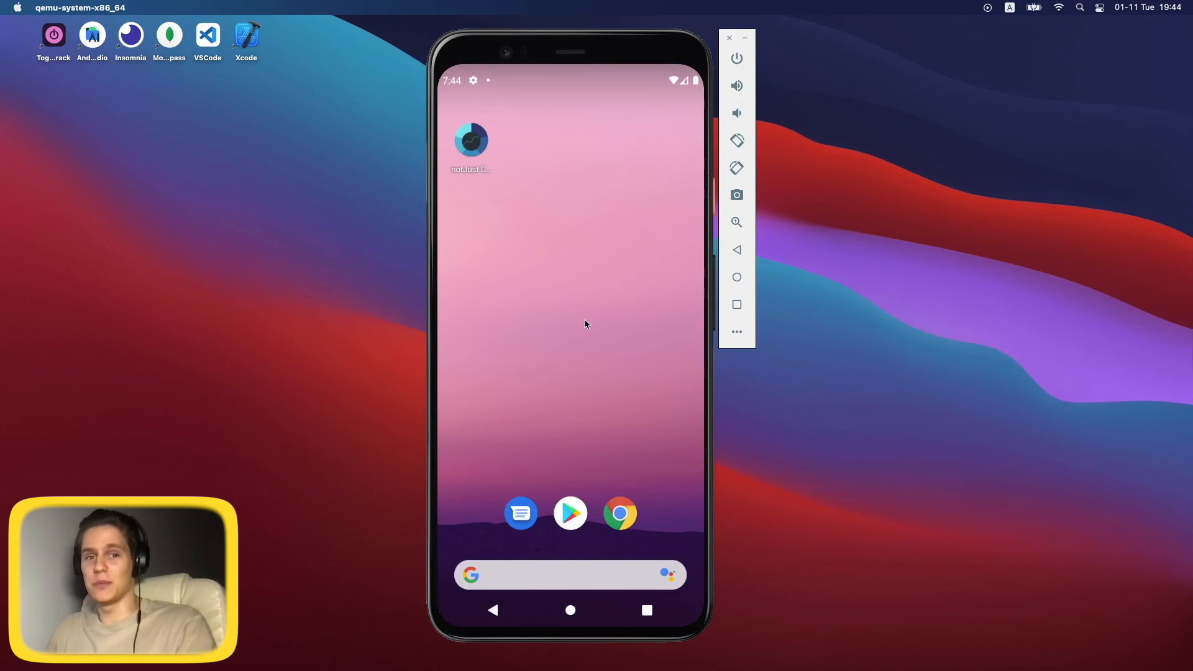
Find notJust Crypto Tracker in the Play Store via the recent package search, update it, and open it.
{"action": "left_click", "coordinate": [577, 513]}
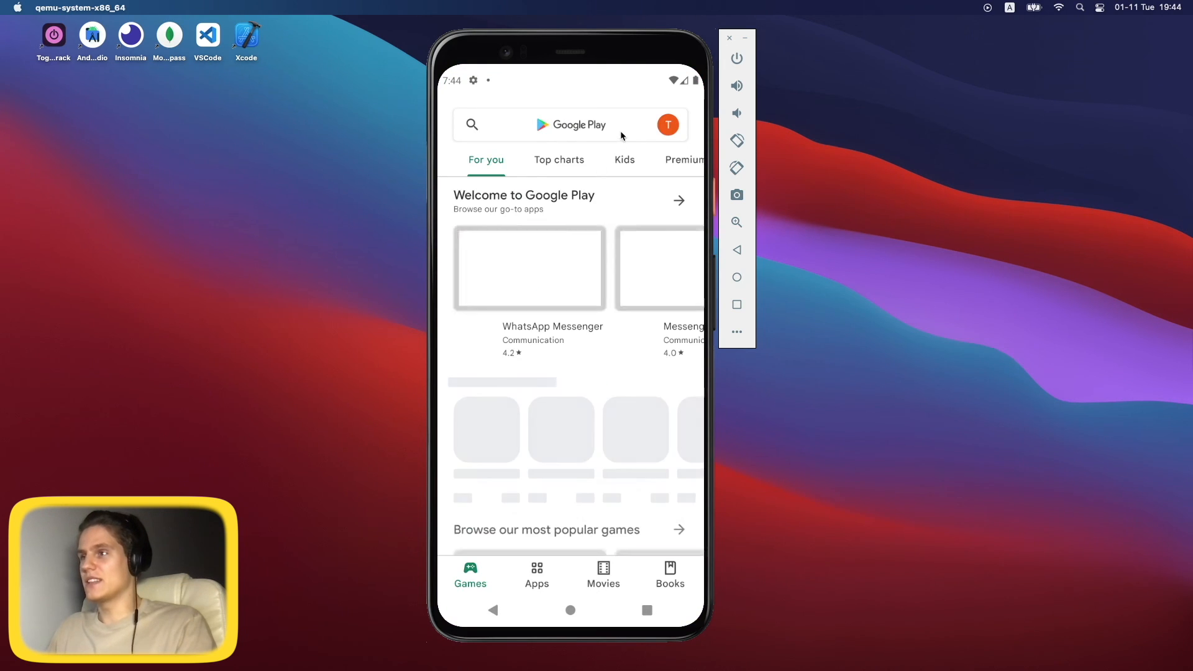
{"action": "left_click", "coordinate": [601, 125]}
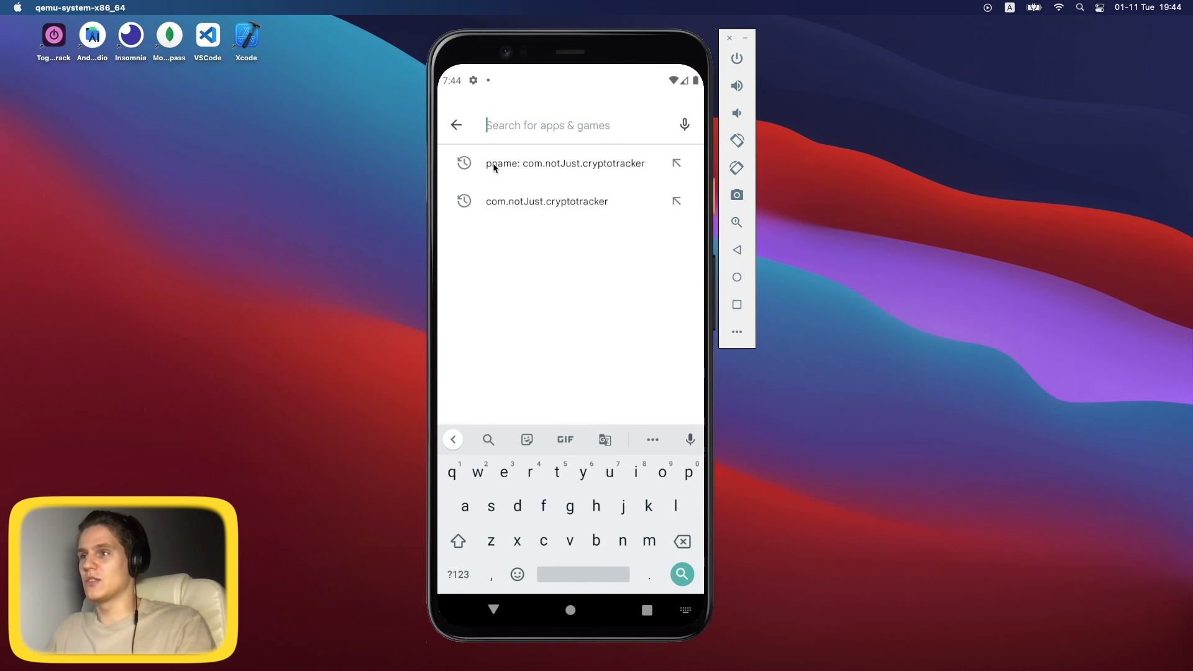
{"action": "left_click", "coordinate": [575, 166]}
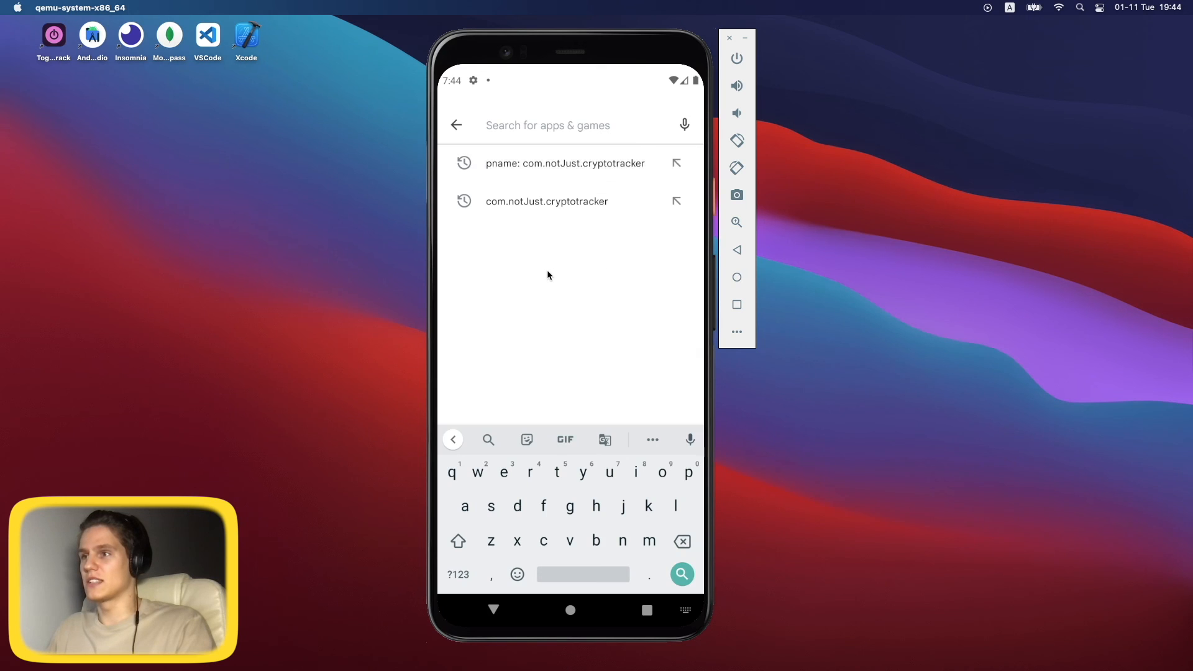
{"action": "left_click", "coordinate": [570, 216]}
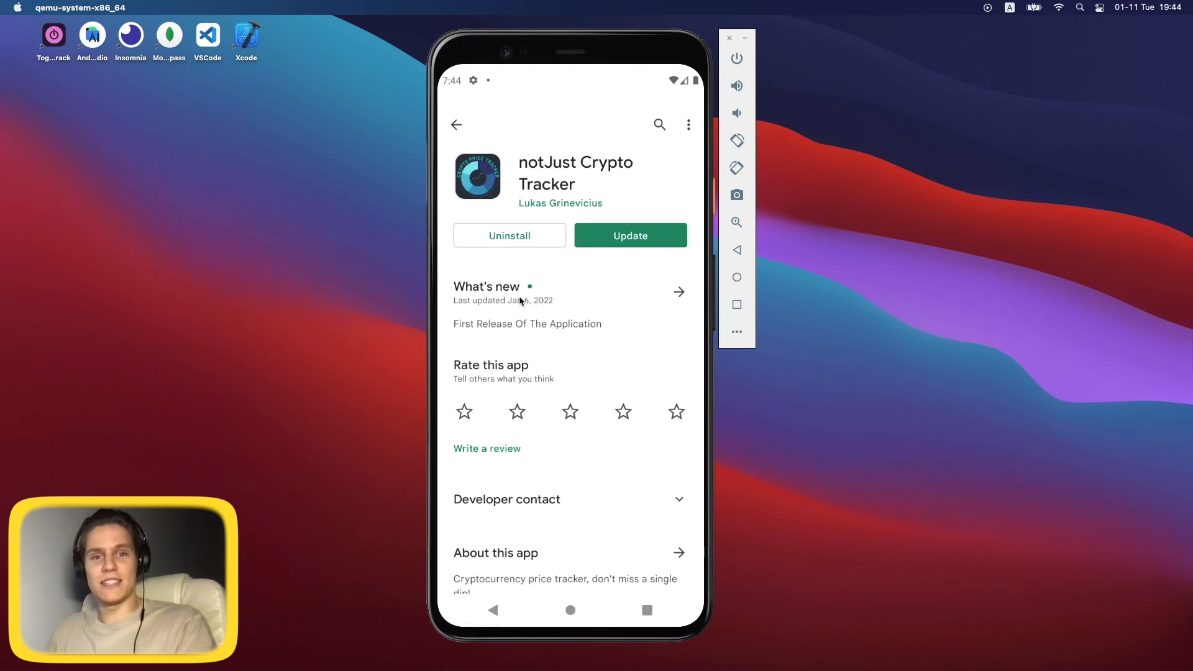
{"action": "left_click", "coordinate": [639, 241]}
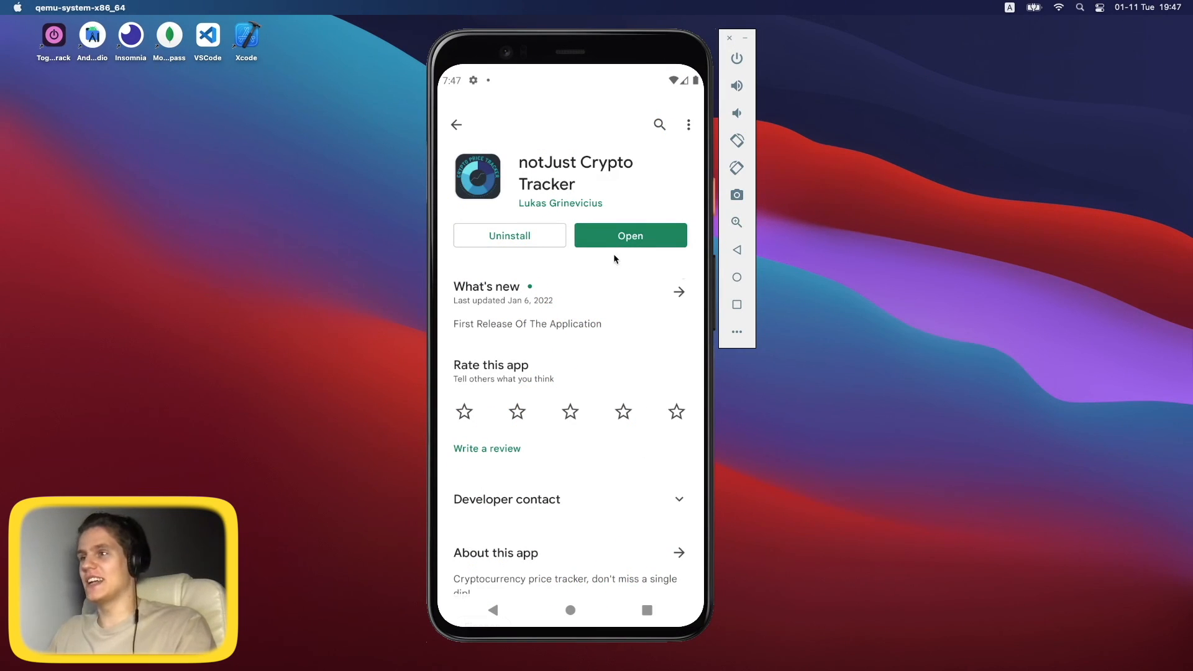
{"action": "left_click", "coordinate": [629, 242]}
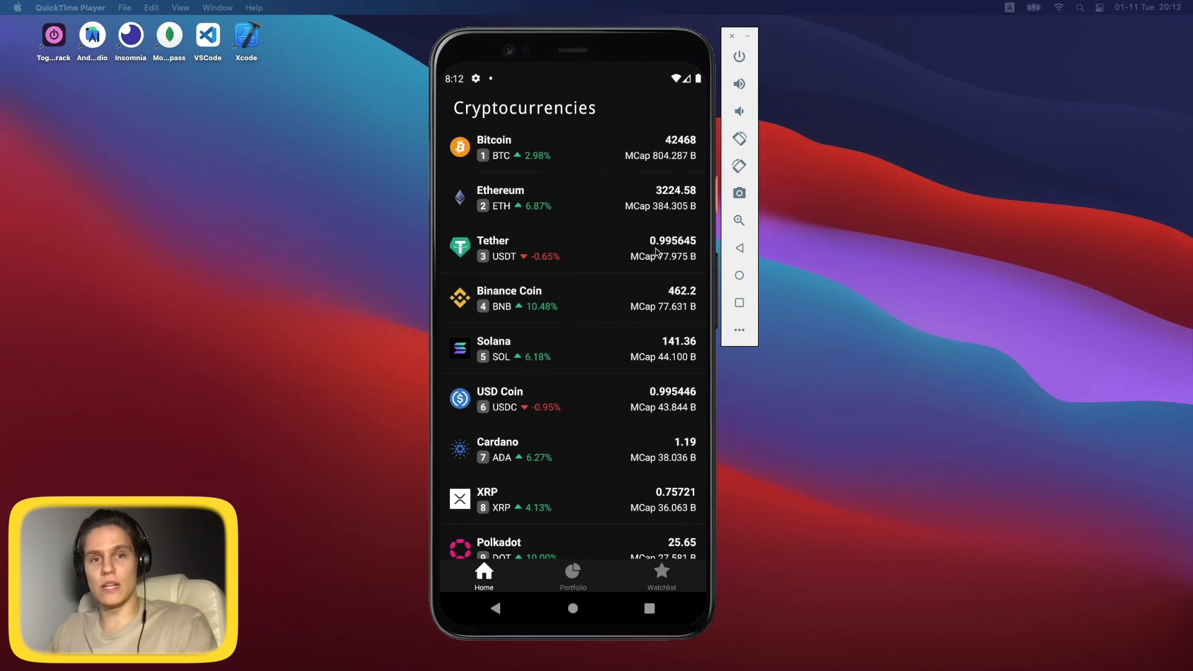
Run 'expo publish' in the VS Code terminal for the CryptoTracker project.
{"action": "key", "text": "ctrl+Right"}
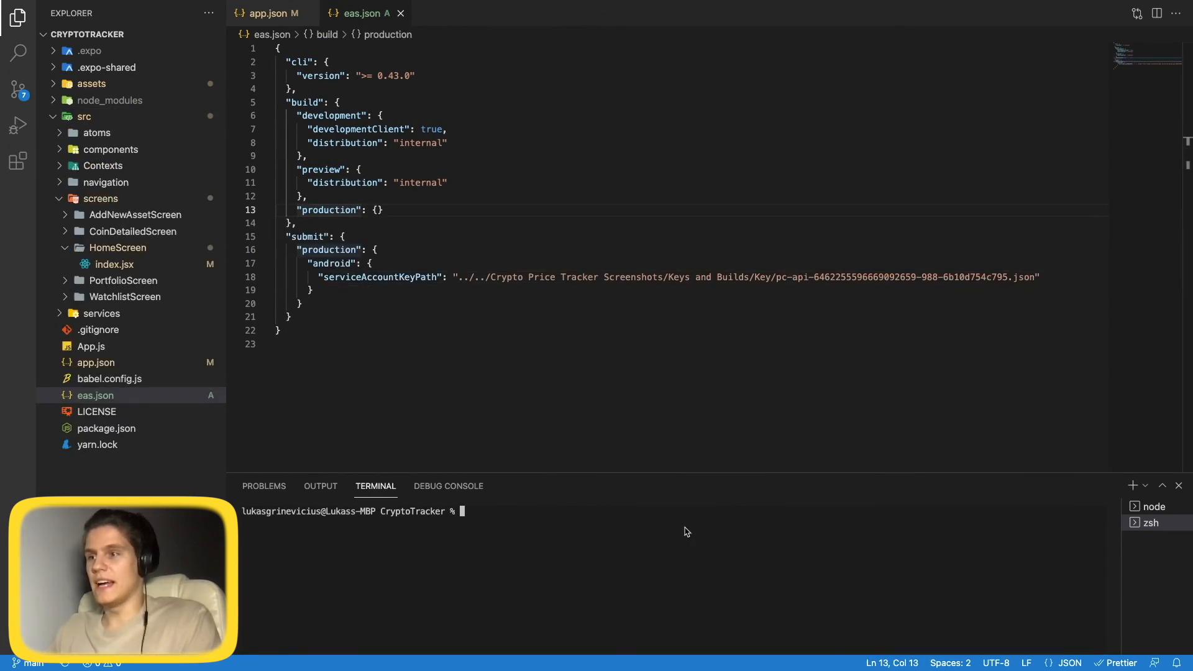
{"action": "type", "text": "expo publi"}
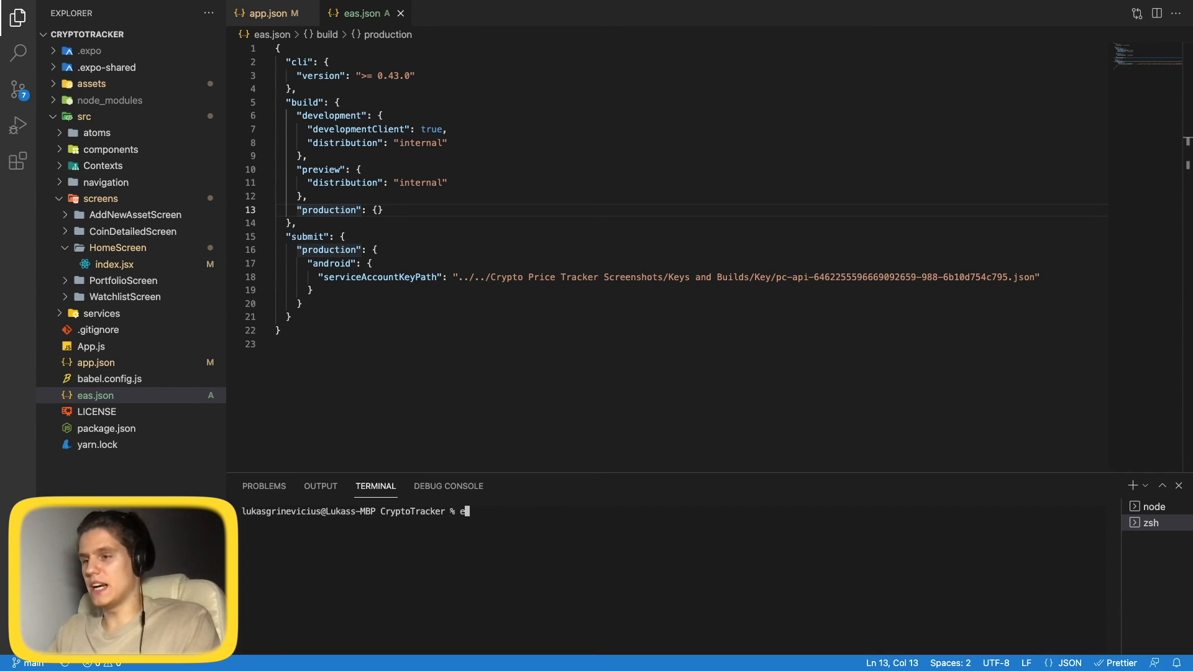
{"action": "type", "text": "sh"}
{"action": "key", "text": "Return"}
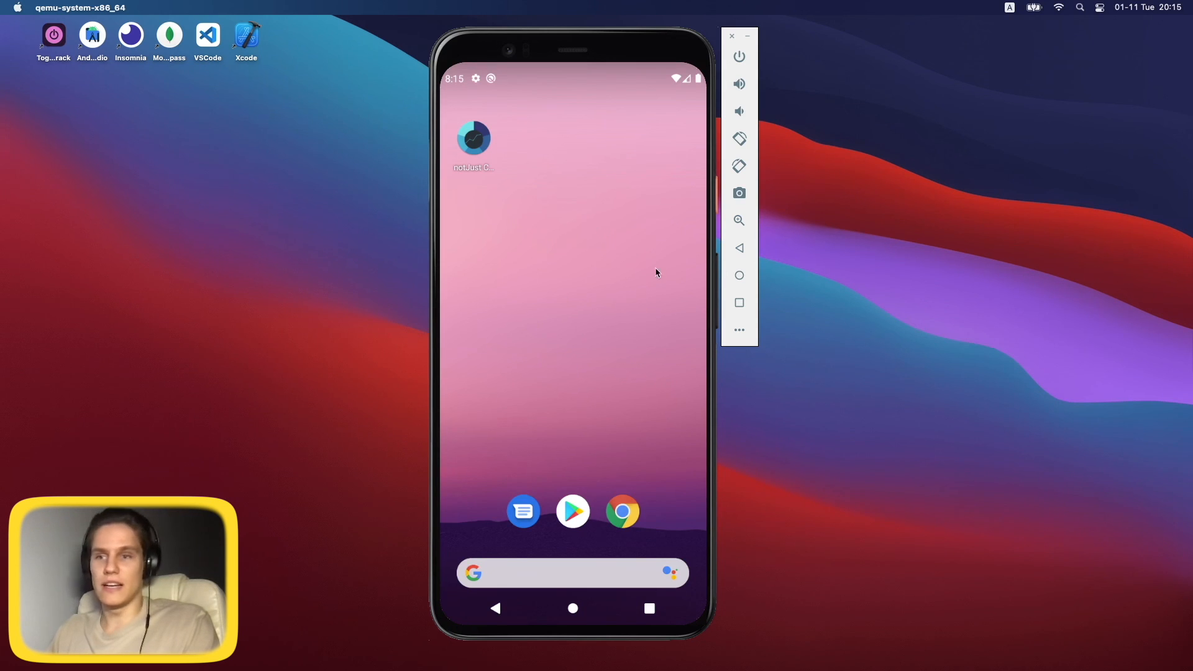
Check the recent apps list, then relaunch notJust Crypto Tracker from the home screen.
{"action": "left_click", "coordinate": [649, 608]}
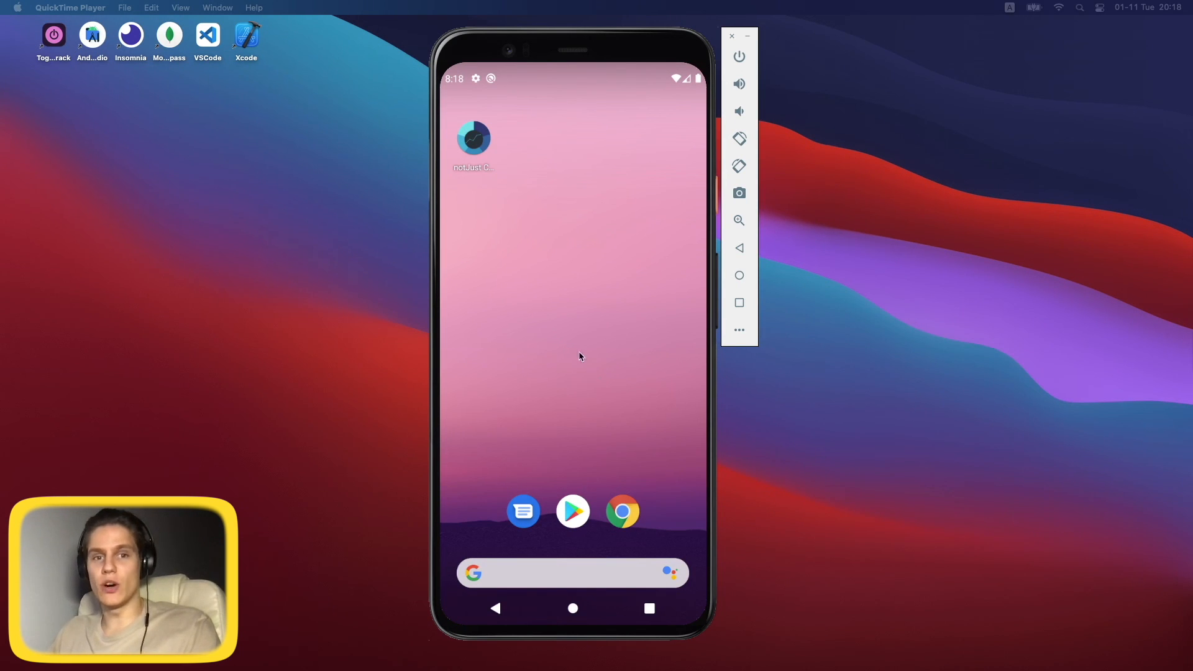
{"action": "left_click", "coordinate": [475, 149]}
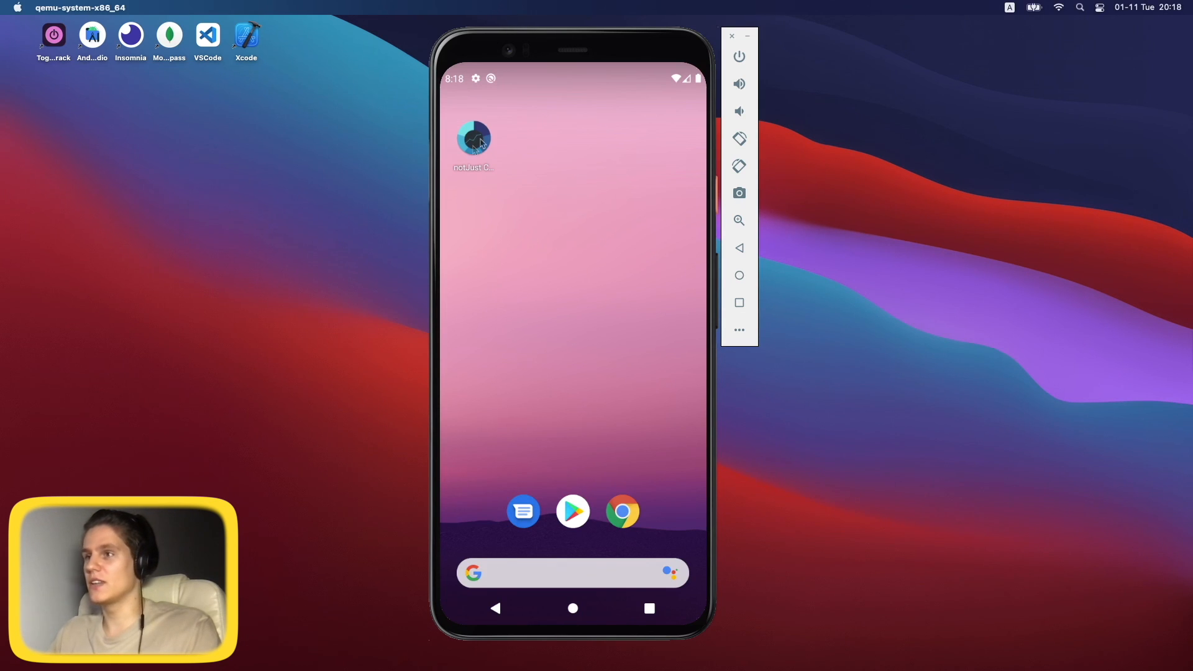